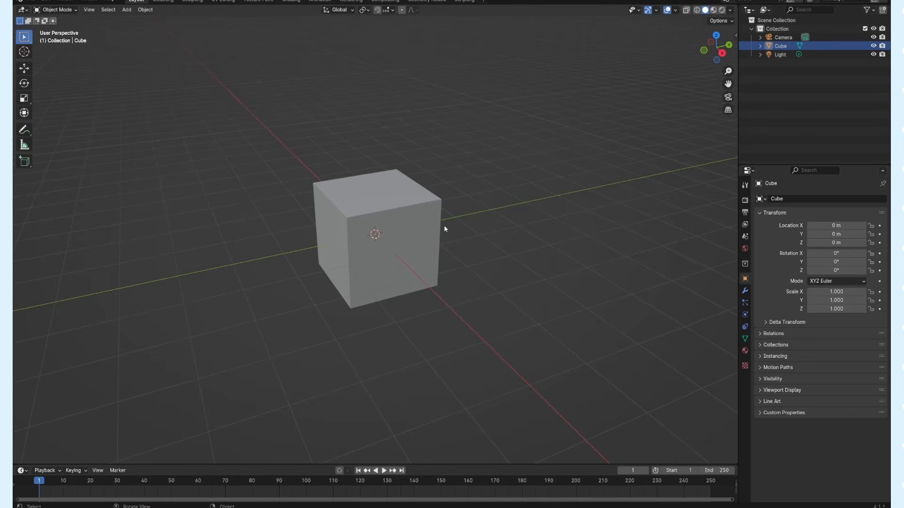
middle_drag(445, 229, 541, 199)
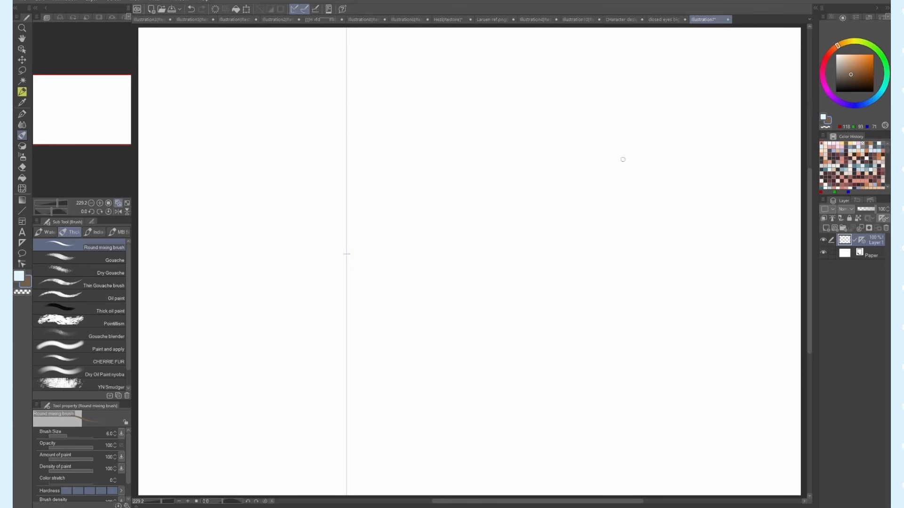
- Sketch a round head and a tapered torso on the symmetry axis with a size 10 brush
mouse_move(347, 193)
mouse_down()
mouse_move(369, 157)
mouse_move(347, 142)
mouse_up()
key(ctrl+z)
key(])
mouse_move(364, 189)
mouse_down()
mouse_move(328, 189)
mouse_move(325, 176)
mouse_move(361, 193)
mouse_move(346, 199)
mouse_move(370, 213)
mouse_move(353, 152)
mouse_move(348, 208)
mouse_move(318, 224)
mouse_move(367, 264)
mouse_move(367, 291)
mouse_move(346, 295)
mouse_up()
key(ctrl+z)
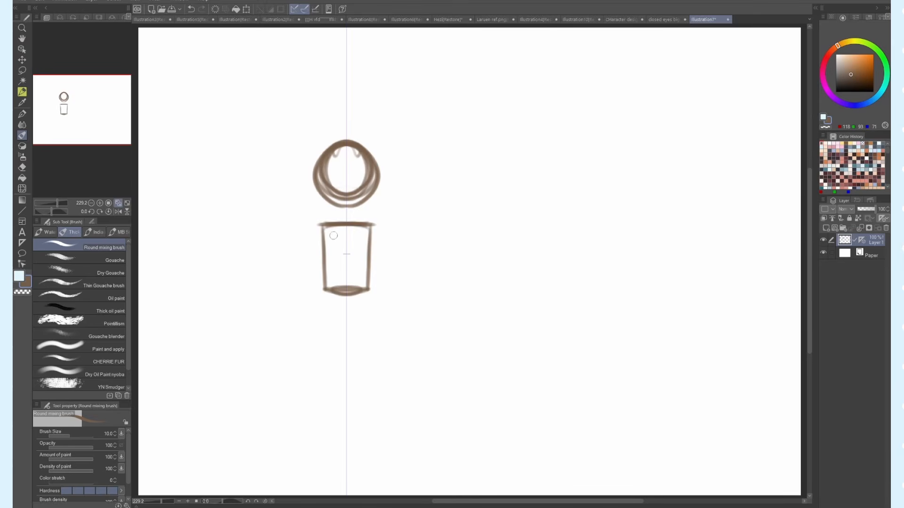
- Sketch mirrored thighs, lower legs and blocky feet below the torso
drag(324, 230, 324, 329)
drag(325, 264, 325, 327)
drag(338, 294, 340, 330)
drag(339, 296, 325, 375)
click(263, 305)
drag(341, 329, 336, 372)
drag(323, 375, 337, 375)
- Sketch the neck and sloping shoulders connecting the head to the torso
mouse_move(318, 188)
mouse_down()
mouse_move(344, 208)
mouse_move(324, 222)
mouse_up()
drag(339, 217, 317, 226)
drag(324, 228, 325, 287)
key(ctrl+z)
- Strengthen the leg outlines and sketch the mirrored upper arms angled outward from the shoulders
drag(324, 254, 338, 378)
drag(323, 301, 338, 372)
mouse_move(319, 228)
mouse_down()
mouse_move(297, 269)
mouse_move(303, 274)
mouse_up()
drag(299, 255, 340, 303)
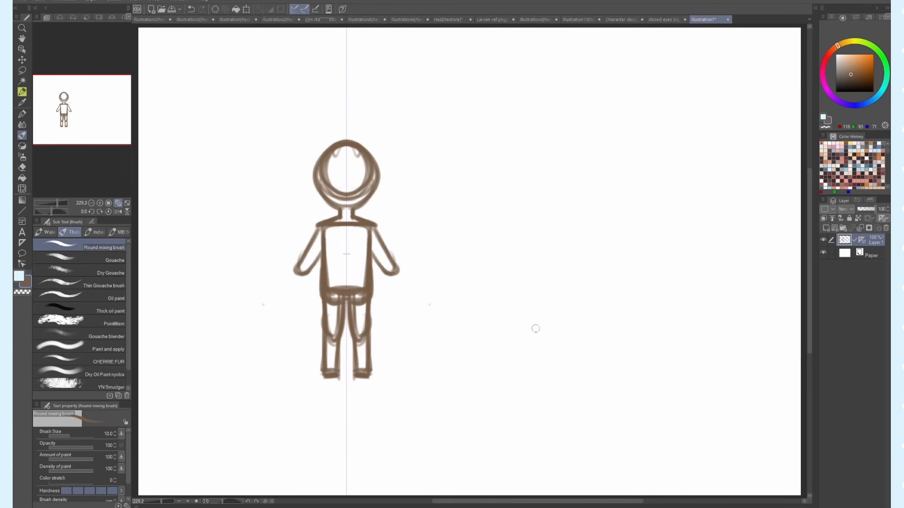
- Erase the overlapping construction lines at the hips and inside the legs with a larger transparent brush
key(bracketright)
key(bracketright)
key(bracketright)
key(bracketright)
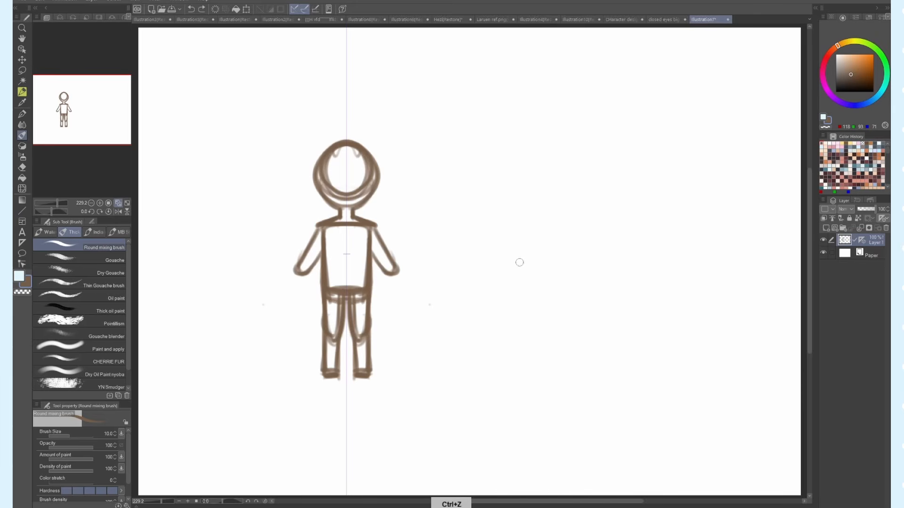
mouse_move(332, 278)
mouse_down()
mouse_move(335, 289)
mouse_move(365, 287)
mouse_move(361, 365)
mouse_up()
key(c)
key(bracketright)
drag(365, 237, 364, 285)
- Return to the brown colour at brush size 10 and extend the arms with tapered forearms
key(bracketleft)
key(bracketleft)
click(830, 124)
key(bracketleft)
key(bracketleft)
key(bracketleft)
drag(301, 258, 281, 306)
drag(314, 268, 286, 297)
mouse_move(313, 264)
mouse_down()
mouse_move(323, 244)
mouse_move(324, 263)
mouse_up()
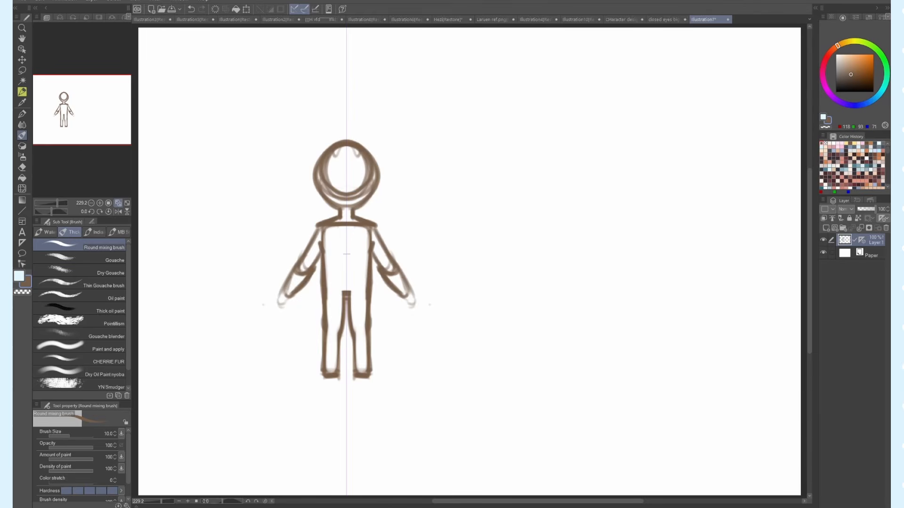
- Rework the elbow area where the upper arms meet the forearms
drag(346, 378, 302, 377)
key(ctrl+z)
drag(304, 256, 312, 264)
drag(325, 260, 347, 263)
key(ctrl+z)
- Clean up the inner leg lines with transparent colour, restoring the brown brush at a smaller size
mouse_move(334, 295)
mouse_down()
mouse_move(347, 301)
mouse_move(368, 358)
mouse_up()
key(c)
drag(352, 297, 350, 377)
key(c)
key(bracketleft)
key(bracketleft)
- Redraw the torso sides, outer legs, feet and forearms of the rough figure
mouse_move(322, 236)
mouse_down()
mouse_move(324, 302)
mouse_move(342, 316)
mouse_up()
drag(317, 325, 338, 386)
key(ctrl+z)
drag(323, 373, 341, 387)
drag(322, 347, 324, 371)
mouse_move(338, 213)
mouse_down()
mouse_move(330, 219)
mouse_move(323, 344)
mouse_up()
drag(341, 316, 339, 332)
drag(299, 266, 283, 306)
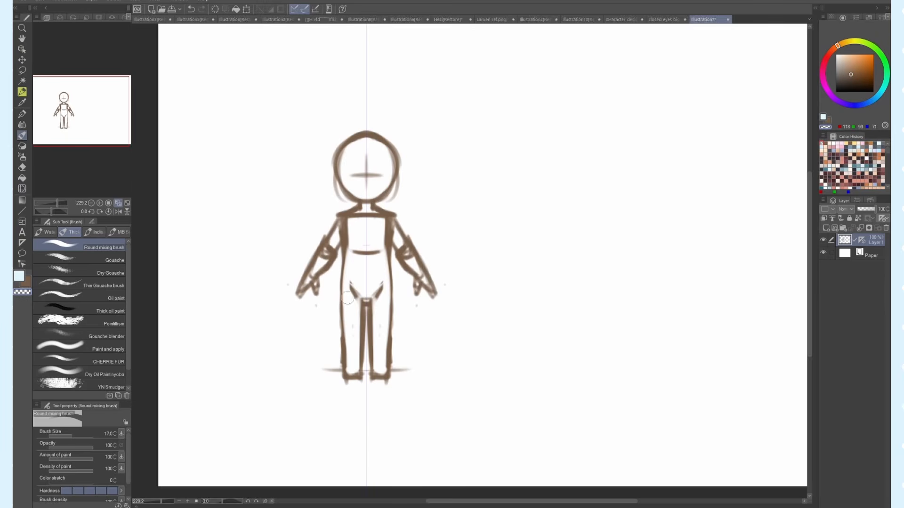
- Refine the rough figure's waist, hips, legs and feet with a smaller brown brush
click(827, 121)
key(bracketleft)
key(bracketleft)
drag(347, 246, 345, 292)
drag(346, 241, 341, 324)
mouse_move(344, 330)
mouse_down()
mouse_move(358, 333)
mouse_move(371, 375)
mouse_up()
drag(373, 375, 383, 375)
drag(369, 301, 392, 287)
drag(363, 245, 349, 247)
drag(341, 250, 341, 287)
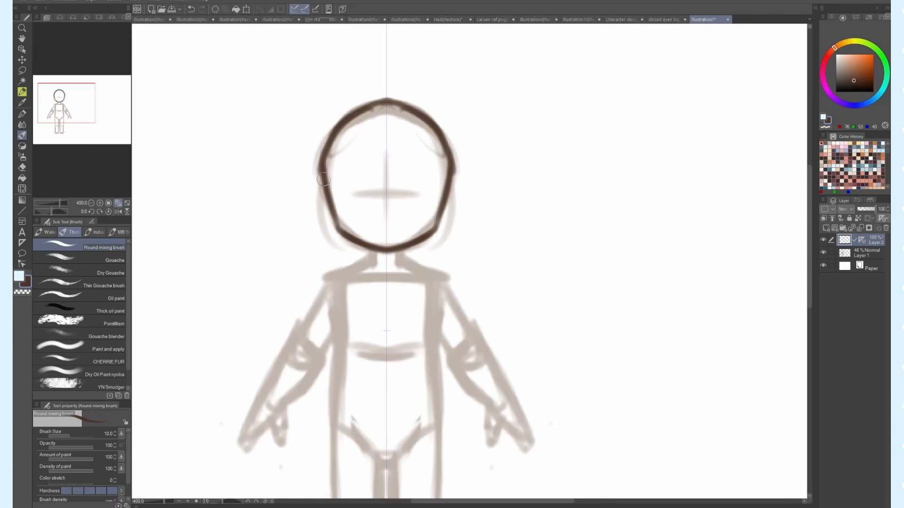
- Draw the clean jaw and neck lines on Layer 2 over the faded sketch
mouse_move(442, 184)
mouse_down()
mouse_move(452, 245)
mouse_move(430, 236)
mouse_move(443, 212)
mouse_move(414, 244)
mouse_up()
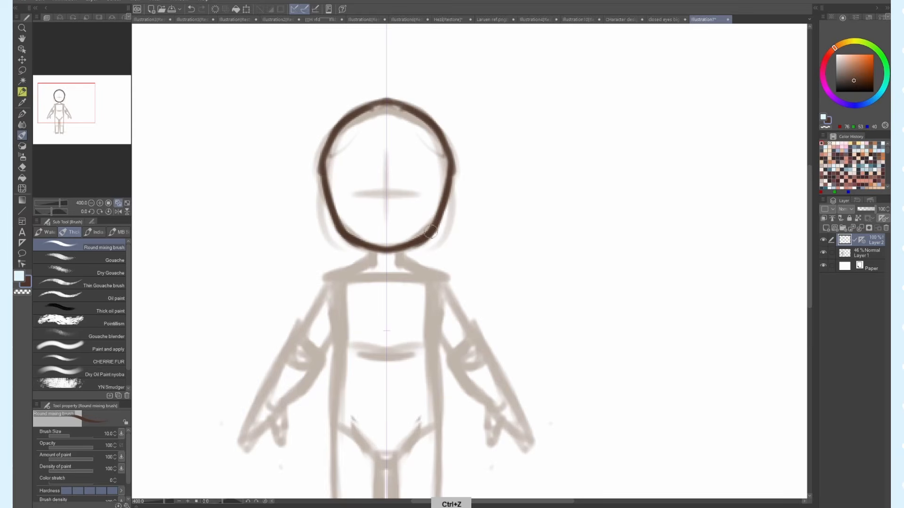
drag(436, 229, 415, 240)
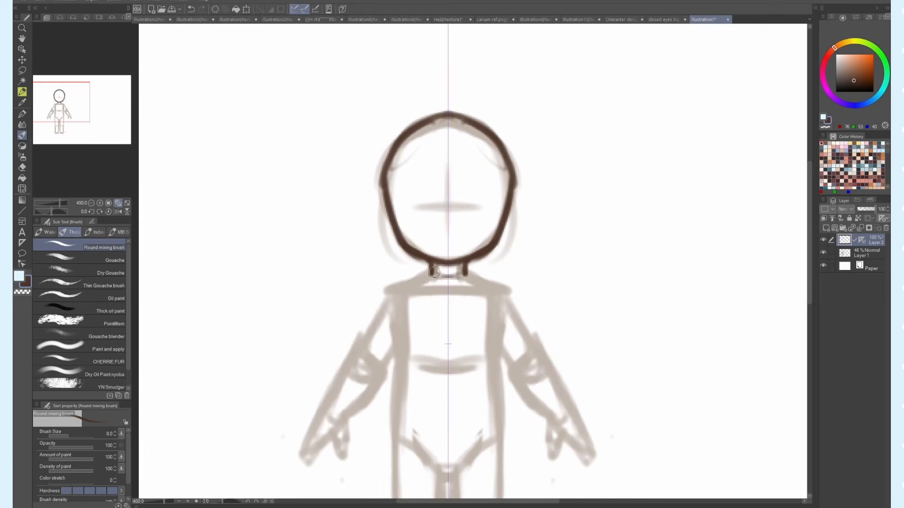
drag(434, 272, 473, 267)
- Draw the mirrored eyes with arched upper lids on the face guideline
drag(461, 212, 469, 202)
mouse_move(405, 206)
mouse_down()
mouse_move(435, 207)
mouse_move(423, 201)
mouse_move(437, 212)
mouse_up()
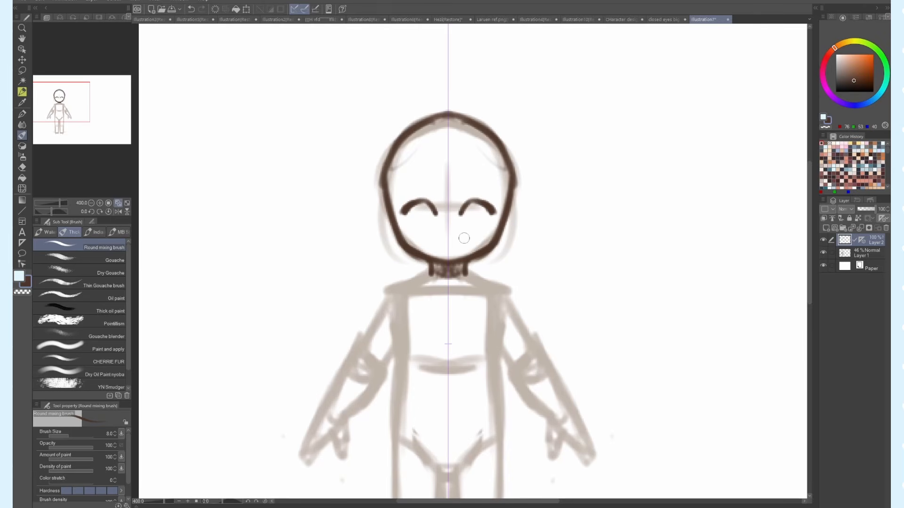
drag(409, 218, 422, 221)
key(ctrl+z)
mouse_move(426, 203)
mouse_down()
mouse_move(423, 220)
mouse_move(427, 207)
mouse_move(427, 224)
mouse_move(492, 262)
mouse_up()
key([)
key([)
key([)
- Add nostrils, a smiling mouth and arched eyebrows to the face with a size 6 brush
scroll(462, 240, up, 2)
scroll(441, 268, down, 2)
drag(463, 260, 465, 263)
drag(563, 347, 571, 353)
key(])
drag(479, 227, 512, 226)
drag(495, 216, 478, 226)
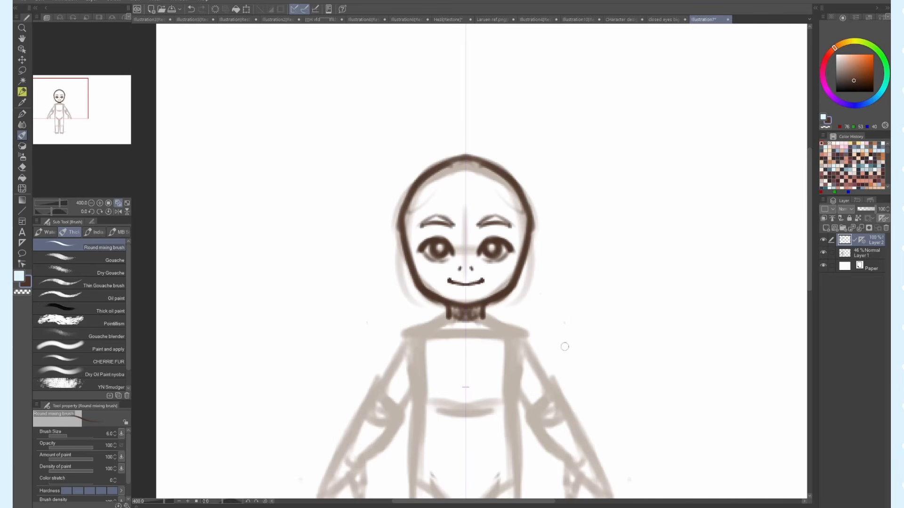
- Draw the clean shoulder and outer upper-arm lines with a size 7 brush
drag(580, 345, 580, 292)
drag(456, 259, 357, 386)
key(ctrl+z)
scroll(416, 274, down, 2)
key(])
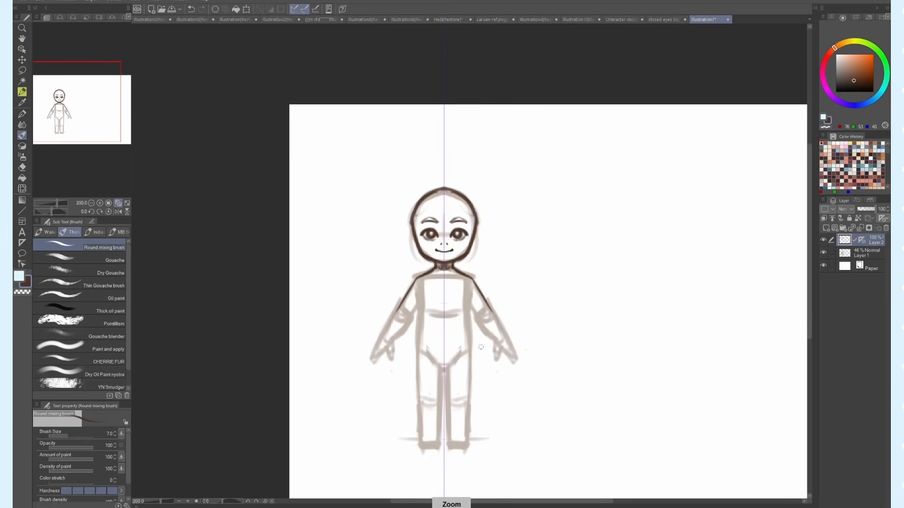
- Outline the inner arms and the mirrored hands with separate fingers
scroll(497, 344, up, 2)
mouse_move(366, 263)
mouse_down()
mouse_move(329, 337)
mouse_move(350, 335)
mouse_move(403, 259)
mouse_up()
drag(332, 329, 311, 383)
drag(311, 383, 344, 372)
drag(351, 335, 348, 373)
scroll(472, 261, down, 2)
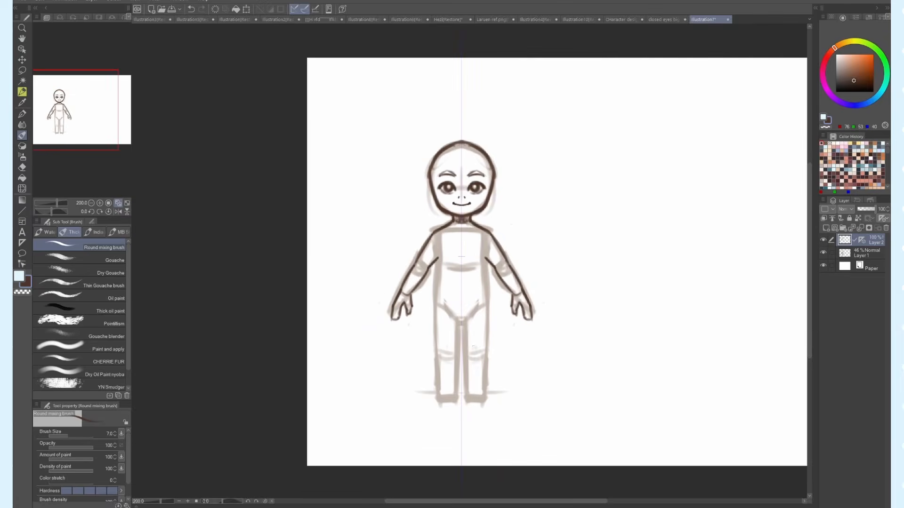
- Outline the torso sides from the armpits to the hips and the angled crotch lines
scroll(400, 337, up, 2)
scroll(405, 301, up, 2)
scroll(357, 375, down, 2)
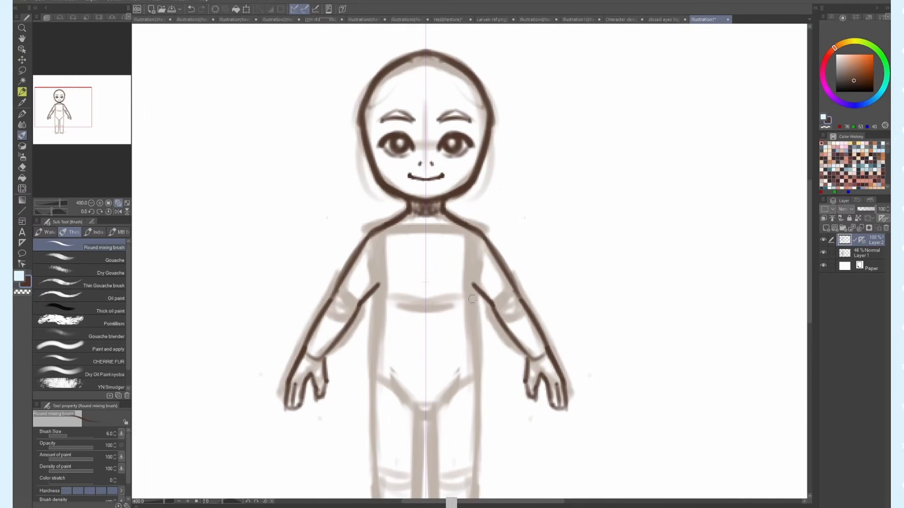
mouse_move(385, 268)
mouse_down()
mouse_move(361, 302)
mouse_move(382, 315)
mouse_up()
key(ctrl+z)
mouse_move(370, 239)
mouse_down()
mouse_move(383, 329)
mouse_move(377, 383)
mouse_up()
drag(376, 369, 426, 403)
- Outline the thighs down to the knees and close them with horizontal knee lines
key(])
scroll(629, 164, down, 3)
key([)
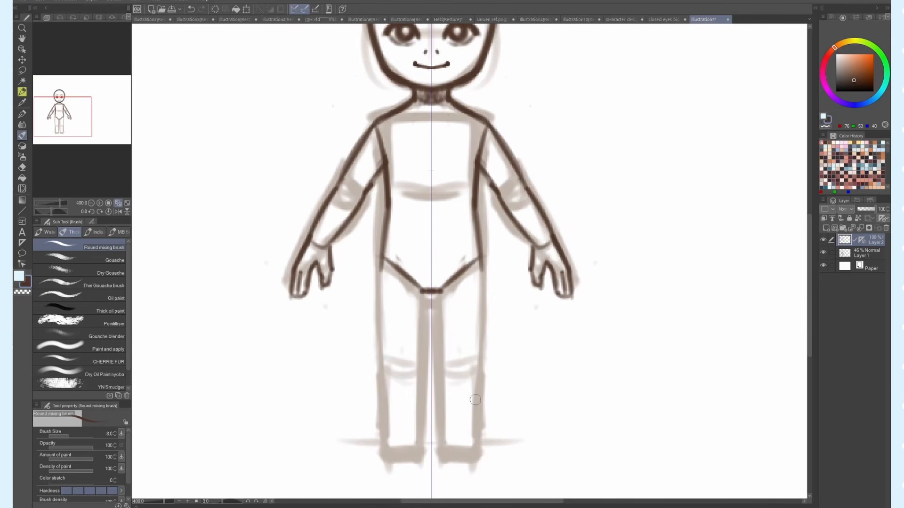
drag(382, 259, 381, 353)
drag(382, 353, 416, 355)
mouse_move(424, 294)
mouse_down()
mouse_move(418, 353)
mouse_move(444, 350)
mouse_move(446, 361)
mouse_up()
key([)
drag(447, 355, 477, 354)
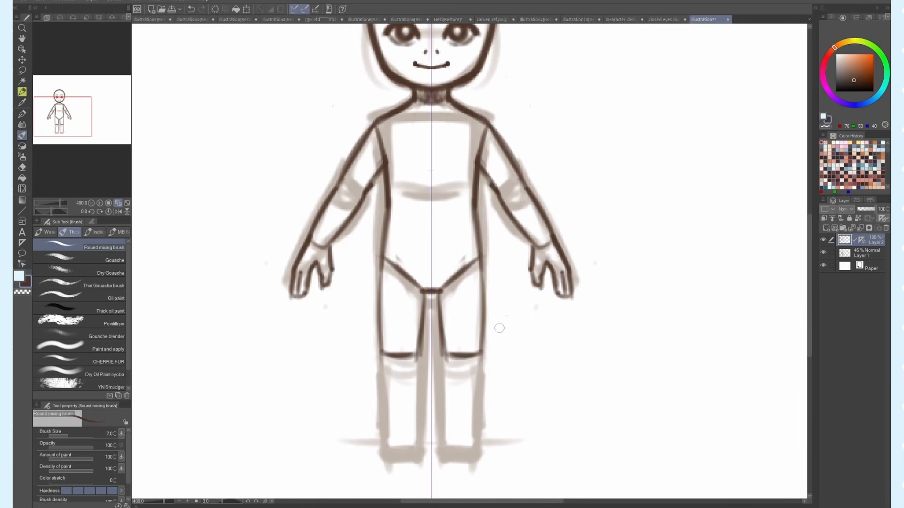
- Outline the lower legs, ankles and flared feet below the knee lines
drag(383, 356, 389, 424)
drag(418, 358, 412, 428)
drag(388, 425, 413, 426)
drag(382, 362, 373, 443)
drag(373, 443, 416, 444)
drag(414, 410, 416, 444)
scroll(427, 420, down, 2)
drag(424, 356, 422, 423)
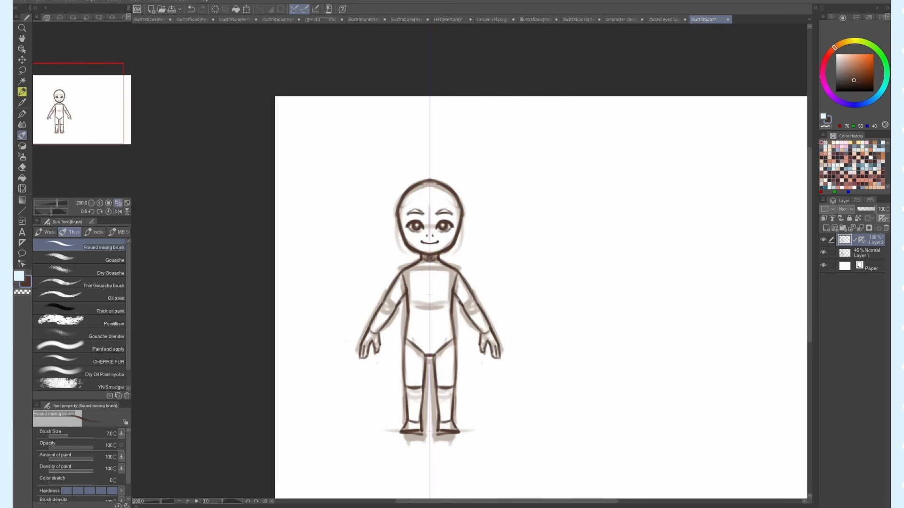
scroll(409, 228, up, 2)
drag(388, 190, 403, 299)
key(ctrl+z)
drag(510, 193, 492, 296)
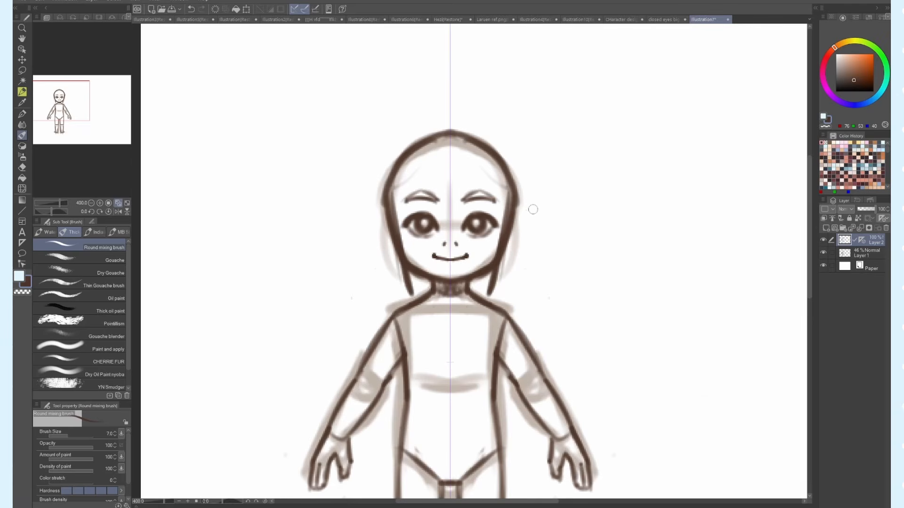
key(ctrl+z)
mouse_move(491, 293)
mouse_down()
mouse_move(523, 273)
mouse_move(529, 255)
mouse_up()
key(ctrl+z)
- Draw a chin-length bob around the head with side locks and a straight fringe line
drag(517, 193, 520, 281)
drag(383, 199, 408, 292)
drag(384, 195, 373, 246)
key(ctrl+z)
drag(390, 161, 372, 249)
drag(394, 178, 450, 172)
drag(449, 125, 379, 207)
mouse_move(392, 290)
mouse_down()
mouse_move(412, 296)
mouse_move(423, 277)
mouse_up()
- Erase overlapping lines around the hair, face and torso with a larger transparent brush
scroll(481, 270, down, 3)
key(bracketright)
key(bracketright)
click(825, 126)
scroll(457, 232, up, 3)
key(ctrl+z)
mouse_move(491, 202)
mouse_down()
mouse_move(441, 230)
mouse_move(419, 315)
mouse_up()
mouse_move(430, 226)
mouse_down()
mouse_move(414, 308)
mouse_move(445, 351)
mouse_up()
- Draw mirrored flared skirt panels hanging from the hips with a smaller brown brush
key(bracketleft)
key(bracketleft)
click(828, 120)
drag(571, 305, 560, 347)
drag(547, 325, 527, 367)
click(825, 126)
- Create a new raster layer directly above Layer 1
key(ctrl+minus)
key(ctrl+minus)
drag(758, 168, 688, 107)
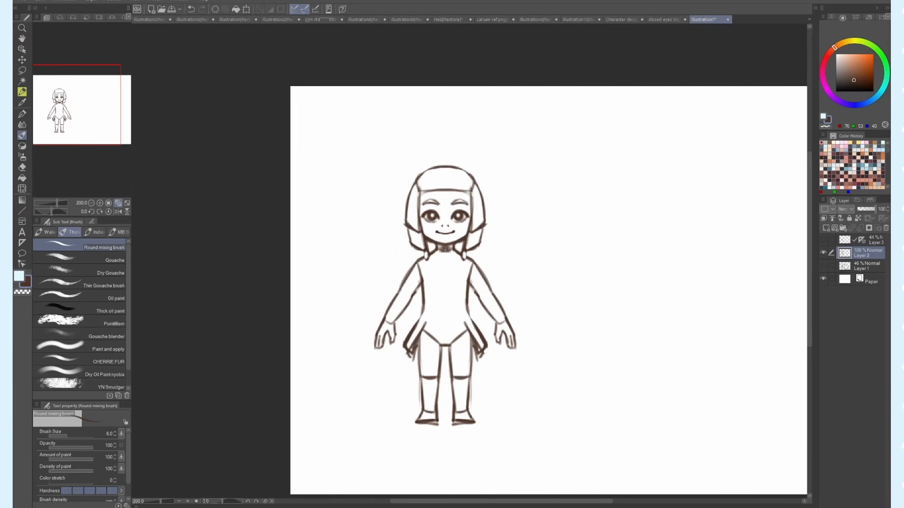
click(845, 266)
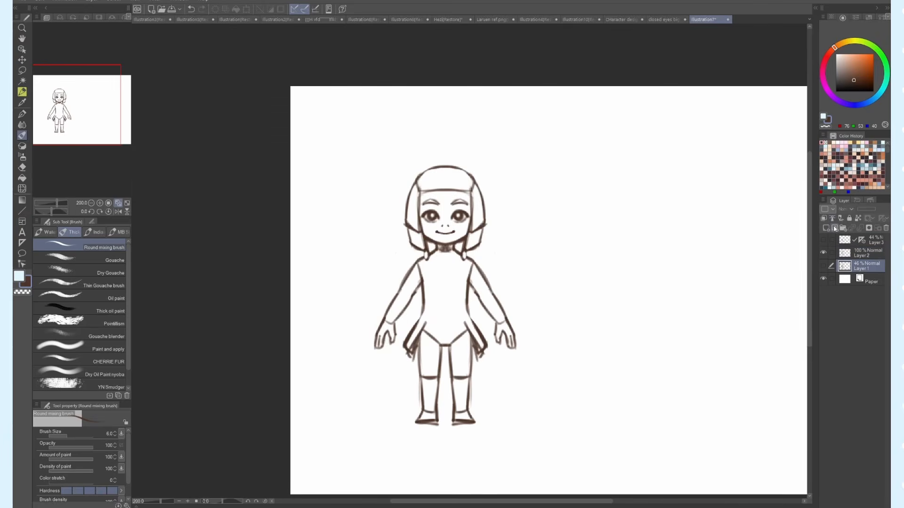
click(826, 229)
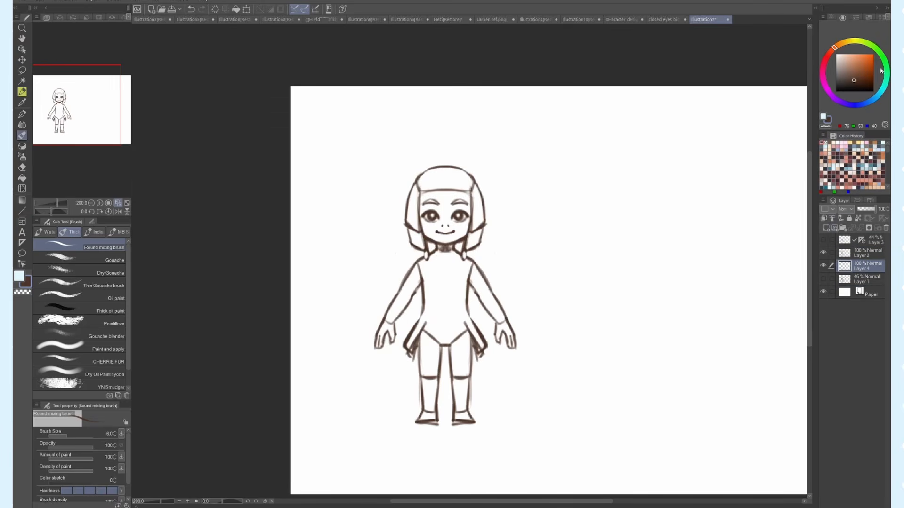
- Fill the head, hair and neck with a pale peach base using the Round mixing brush at size 60
click(839, 55)
key(bracketright)
key(bracketright)
key(bracketright)
key(bracketright)
key(bracketright)
key(bracketright)
key(bracketright)
key(bracketright)
mouse_move(424, 195)
mouse_down()
mouse_move(463, 226)
mouse_move(475, 188)
mouse_up()
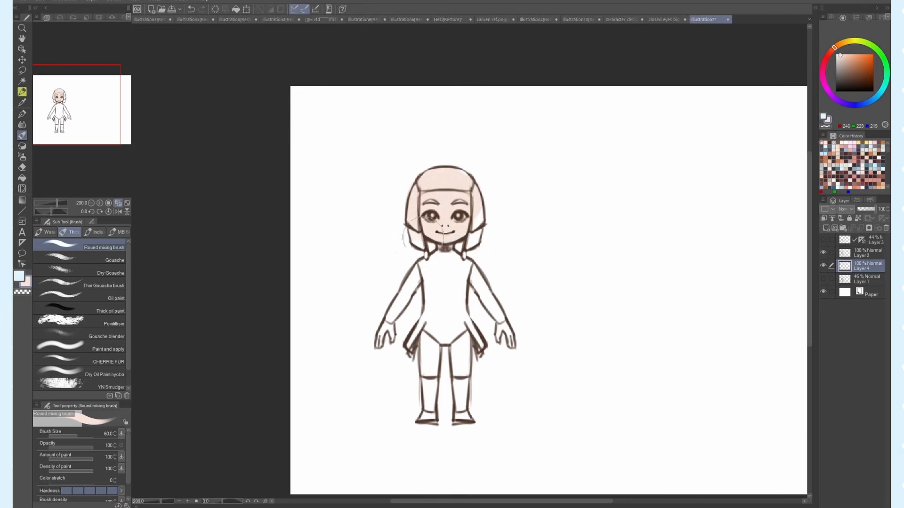
drag(422, 257, 454, 259)
drag(483, 188, 473, 242)
- Fill the torso, arms, hips and legs with the same pale peach base
drag(419, 272, 384, 342)
drag(431, 320, 463, 264)
drag(461, 296, 440, 330)
mouse_move(424, 325)
mouse_down()
mouse_move(426, 374)
mouse_move(480, 349)
mouse_up()
drag(461, 341, 461, 416)
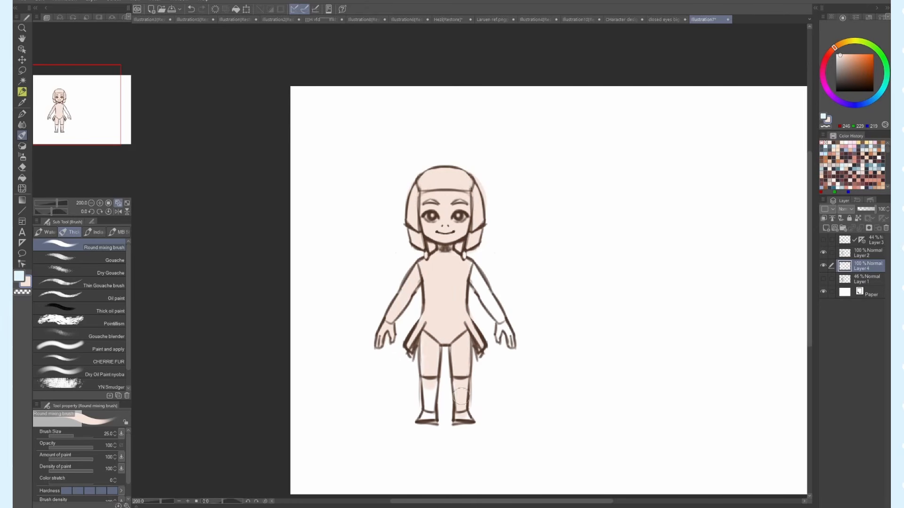
drag(473, 266, 507, 337)
- Erase the peach overspill around the outside of the hair with a size 15 transparent brush
click(825, 126)
key(bracketleft)
key(bracketleft)
key(bracketleft)
drag(478, 170, 485, 190)
- Lock the base layer's transparent pixels and paint orange markings on the forehead, brows and cheeks with a smaller brush
click(857, 218)
click(859, 59)
drag(431, 288, 462, 311)
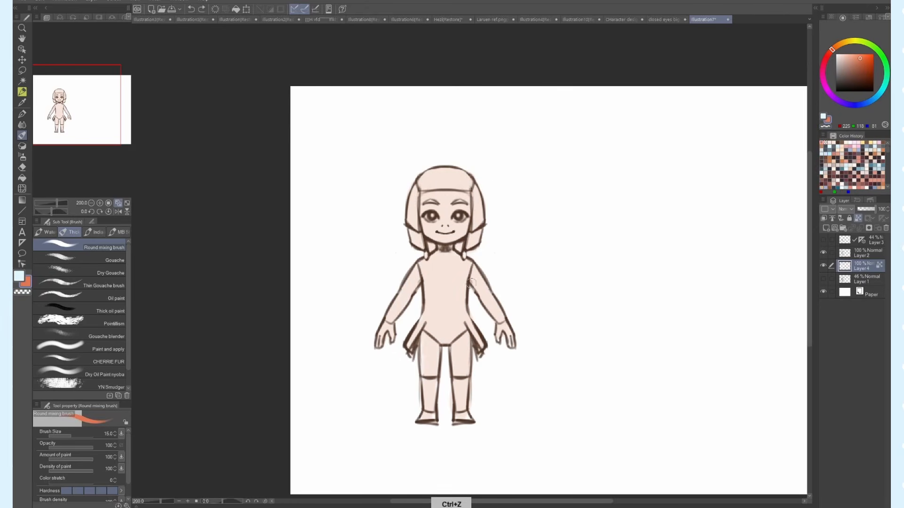
key(ctrl+z)
scroll(448, 174, up, 6)
key(bracketleft)
key(bracketleft)
key(bracketleft)
drag(352, 288, 403, 284)
drag(466, 291, 520, 282)
drag(340, 251, 540, 250)
drag(432, 259, 436, 294)
- Paint wavy orange stripes down both sides of the torso with a size 10 brush
scroll(438, 282, down, 2)
drag(533, 278, 523, 320)
scroll(424, 212, down, 3)
key(bracketright)
key(bracketright)
drag(371, 283, 366, 391)
drag(447, 290, 438, 343)
drag(435, 346, 441, 391)
drag(440, 292, 438, 340)
drag(365, 357, 356, 382)
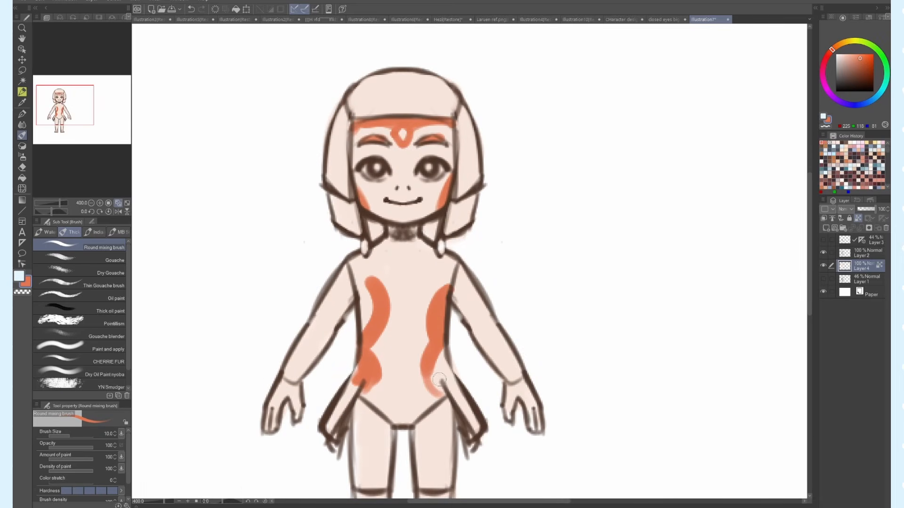
- Add orange markings across the shoulders and a curved stripe on the chest with a size 8 brush
key(bracketleft)
drag(437, 277, 415, 320)
key(ctrl+z)
mouse_move(385, 242)
mouse_down()
mouse_move(341, 281)
mouse_move(382, 283)
mouse_up()
drag(449, 258, 465, 278)
drag(377, 268, 385, 304)
- Paint long orange stripes along both arms from the shoulders to the wrists
drag(339, 272, 294, 344)
drag(347, 293, 307, 357)
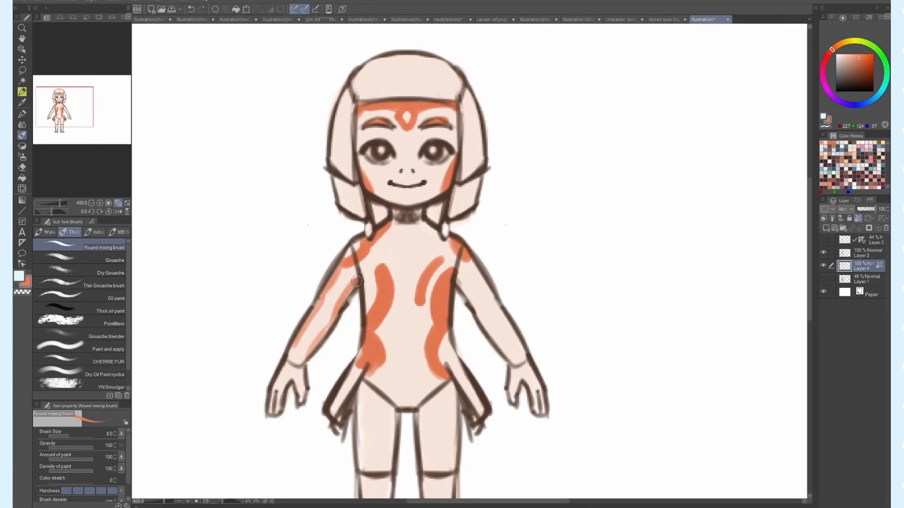
scroll(538, 178, down, 2)
scroll(538, 177, up, 2)
drag(462, 203, 502, 267)
drag(451, 229, 511, 311)
drag(470, 117, 475, 262)
drag(348, 275, 360, 309)
drag(468, 278, 454, 308)
- Paint the bob hair orange with a larger brush, leaving a soft lighter area across the crown
key(bracketright)
key(bracketright)
key(bracketright)
key(bracketright)
key(bracketright)
key(bracketright)
key(bracketright)
drag(360, 186, 456, 185)
drag(468, 127, 475, 149)
- Blend yellow-orange accents into the side hair locks and the flared hip panels
click(844, 42)
drag(346, 162, 337, 184)
drag(471, 162, 478, 192)
drag(363, 320, 342, 367)
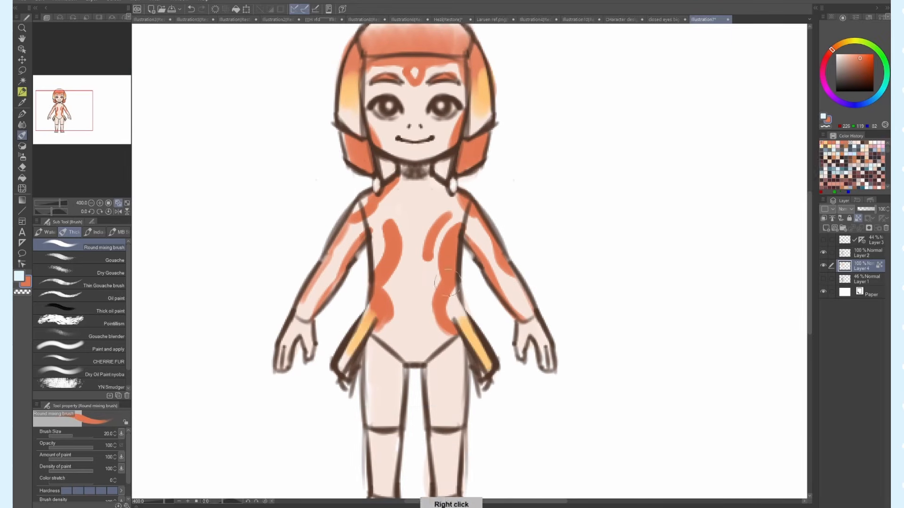
drag(452, 308, 480, 350)
- Paint orange stripes on the thighs and solid orange lower legs, unlock transparent pixels and clean up the edges
scroll(473, 266, down, 2)
drag(426, 353, 425, 390)
drag(456, 356, 466, 376)
drag(464, 307, 455, 343)
click(857, 218)
drag(455, 387, 469, 393)
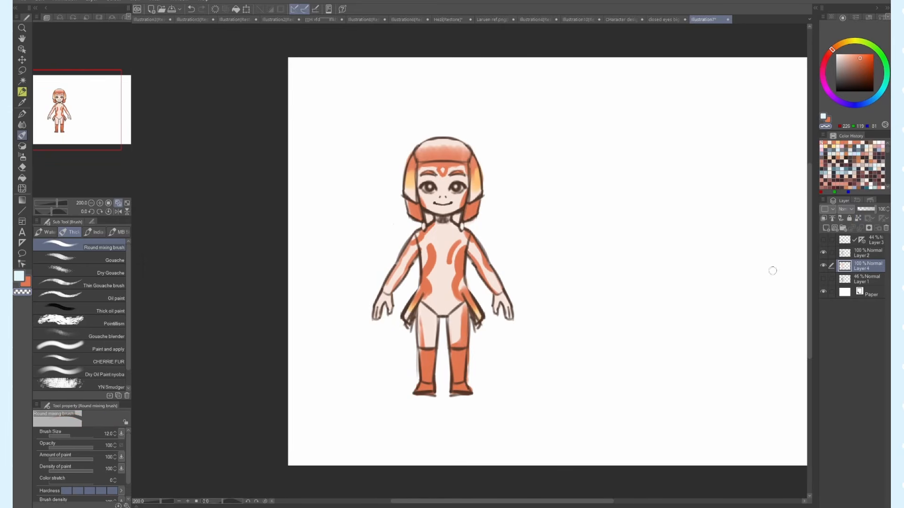
- Paint the two small beads beneath the side hair locks light aqua with a smaller brush
click(882, 88)
click(843, 54)
key(bracketleft)
key(bracketleft)
key(bracketleft)
key(bracketleft)
key(bracketleft)
key(bracketleft)
drag(423, 224, 423, 229)
drag(462, 224, 462, 230)
- Create a raster layer above Layer 2 and show Layer 3 at 100% opacity
click(826, 228)
drag(869, 266, 869, 247)
click(824, 240)
drag(865, 209, 875, 209)
- Paint the curled belt ornament at the waist in a pale grey
click(839, 61)
scroll(417, 247, up, 2)
mouse_move(406, 256)
mouse_down()
mouse_move(418, 266)
mouse_move(385, 289)
mouse_move(392, 306)
mouse_up()
drag(415, 306, 445, 284)
- Fill the wide trousers and waist wrap with light aqua using a size 20 brush
click(884, 85)
click(842, 57)
key(bracketright)
key(bracketright)
key(bracketright)
key(bracketright)
key(bracketright)
key(bracketright)
drag(352, 381, 377, 442)
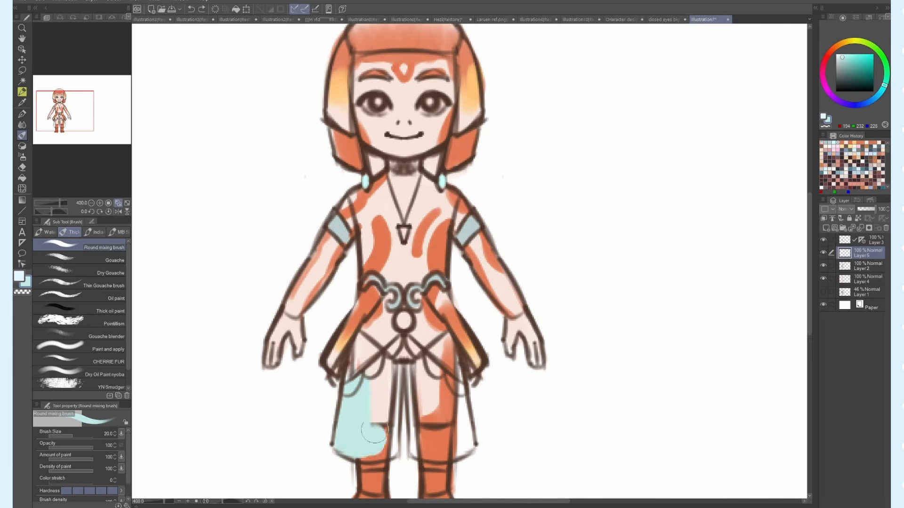
drag(389, 367, 372, 330)
mouse_move(417, 367)
mouse_down()
mouse_move(462, 434)
mouse_move(445, 330)
mouse_up()
- Sample the orange markings, paint stripes on the waist wrap and detail its scalloped trim with a size 7 brush
alt+click(371, 301)
drag(370, 309, 343, 350)
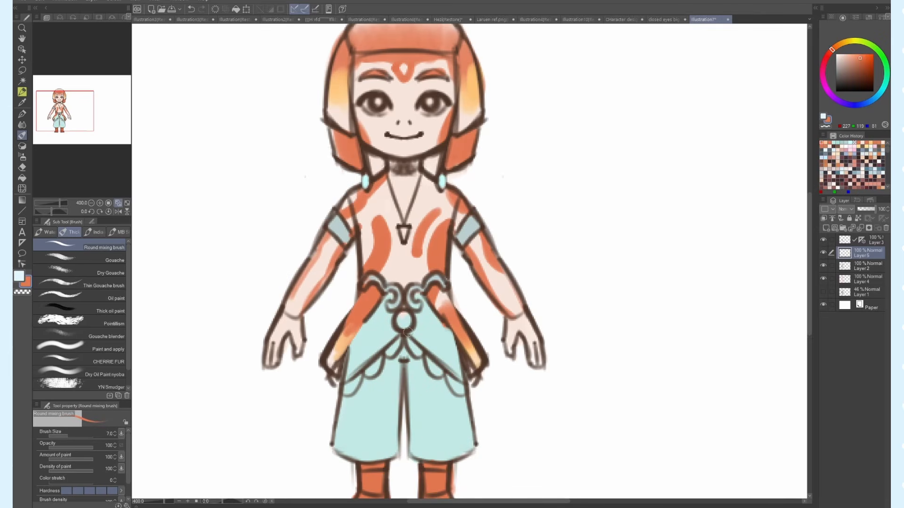
drag(441, 315, 452, 339)
drag(376, 363, 351, 388)
drag(440, 371, 459, 391)
- Shade the waist wrap with a darker teal and touch up the small ornament details
click(847, 70)
key(bracketright)
drag(380, 304, 355, 350)
drag(417, 325, 434, 346)
scroll(454, 283, down, 1)
scroll(470, 258, up, 1)
key(bracketleft)
key(bracketleft)
drag(405, 264, 408, 270)
- Paint an orange patterned band with dots above it around both trouser hems using a size 7 brush
scroll(455, 260, down, 1)
drag(410, 344, 456, 344)
alt+click(420, 233)
key(bracketleft)
key(bracketleft)
key(bracketleft)
drag(398, 326, 429, 327)
drag(398, 331, 466, 328)
mouse_move(438, 324)
mouse_down()
mouse_move(468, 322)
mouse_move(445, 348)
mouse_up()
click(409, 321)
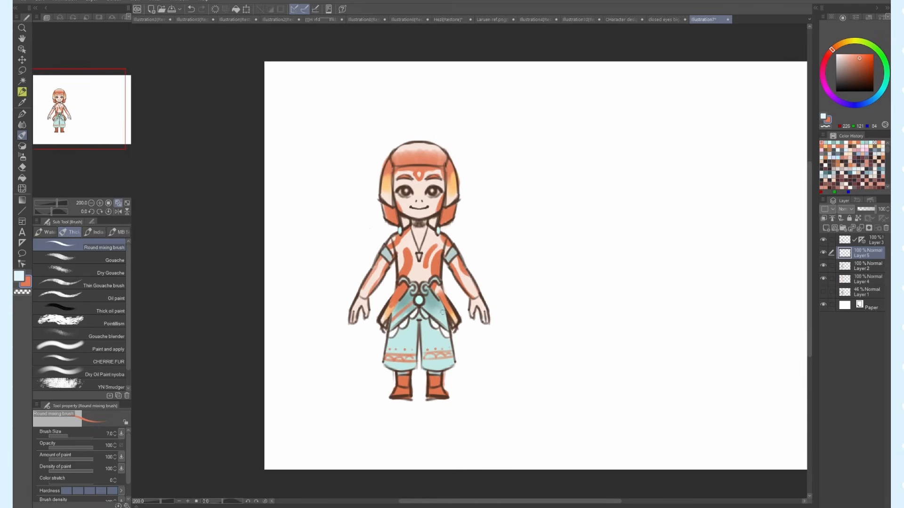
- Group all character layers from Layer 4 up to Layer 3 into a folder
click(868, 278)
click(823, 279)
click(823, 278)
drag(523, 399, 505, 393)
shift+click(868, 241)
right_click(868, 242)
click(840, 306)
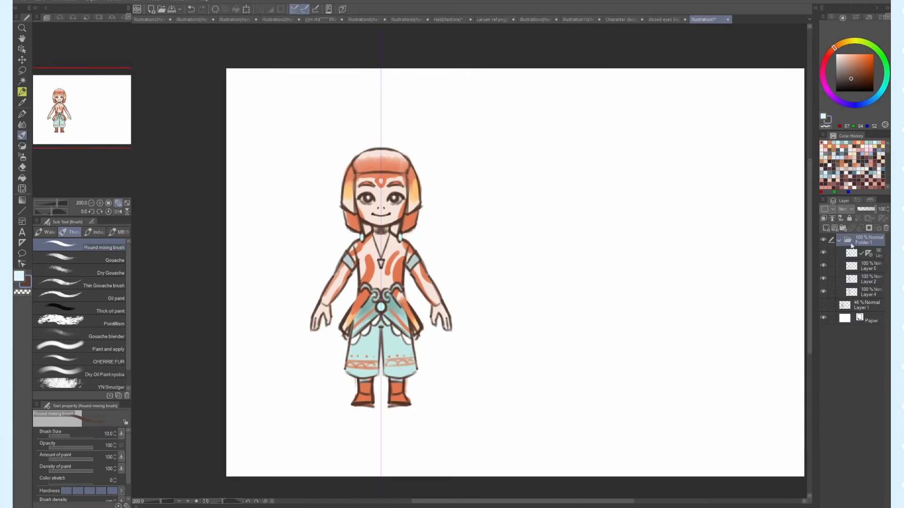
- Fade a copy of the character folder to 15% opacity, move it beside the original and add a raster layer above it
click(860, 209)
key(k)
mouse_move(542, 441)
mouse_down()
mouse_move(734, 446)
mouse_move(661, 446)
mouse_up()
click(826, 228)
key(b)
scroll(506, 195, up, 2)
key(ctrl+z)
drag(493, 114, 490, 264)
mouse_move(489, 188)
mouse_down()
mouse_move(541, 115)
mouse_move(612, 142)
mouse_up()
key(ctrl+z)
key(ctrl+z)
- Draw a brown circle for the side-view cranium, overlapping the faded figure's head at the same height
mouse_move(494, 113)
mouse_down()
mouse_move(499, 267)
mouse_move(557, 229)
mouse_up()
drag(456, 245, 541, 226)
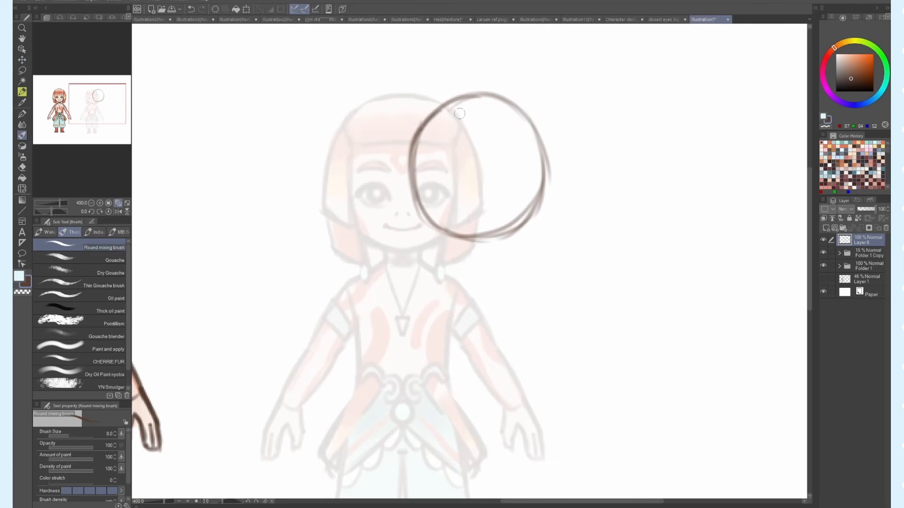
drag(415, 141, 413, 250)
key(ctrl+z)
- Reshape the circle into a side-view head with a flat face front and jaw, adding the eye, brow, nostril and mouth
mouse_move(412, 185)
mouse_down()
mouse_move(428, 248)
mouse_move(543, 183)
mouse_up()
drag(426, 245, 504, 237)
drag(413, 130, 454, 249)
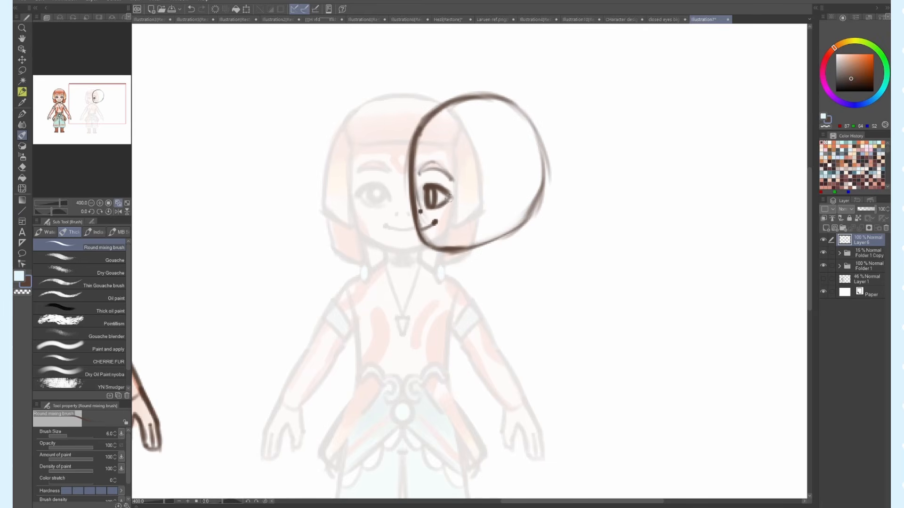
- Sketch the side-view hair around the head, with a headband line, a front side edge and a lower rear edge
drag(445, 243, 482, 242)
key(bracketright)
click(827, 120)
key(ctrl+z)
mouse_move(419, 140)
mouse_down()
mouse_move(464, 151)
mouse_move(457, 235)
mouse_up()
drag(453, 231, 531, 217)
drag(461, 151, 525, 115)
mouse_move(414, 140)
mouse_down()
mouse_move(425, 113)
mouse_move(537, 138)
mouse_up()
mouse_move(516, 225)
mouse_down()
mouse_move(459, 227)
mouse_move(444, 264)
mouse_up()
drag(444, 262, 550, 242)
drag(544, 165, 536, 250)
drag(453, 231, 563, 191)
drag(537, 126, 556, 197)
- Sketch the side-view neck and torso below the head, adding the shoulder oval and the waist and hip guide lines
key(k)
mouse_move(616, 375)
mouse_down()
mouse_move(579, 375)
mouse_move(527, 350)
mouse_move(621, 350)
mouse_up()
key(ctrl+z)
mouse_move(469, 273)
mouse_down()
mouse_move(490, 314)
mouse_move(476, 285)
mouse_up()
mouse_move(469, 268)
mouse_down()
mouse_move(491, 322)
mouse_move(481, 312)
mouse_up()
drag(487, 281, 444, 367)
drag(417, 270, 408, 400)
drag(413, 354, 464, 352)
drag(550, 328, 528, 237)
drag(379, 331, 468, 333)
mouse_move(397, 156)
mouse_down()
mouse_move(382, 335)
mouse_move(442, 322)
mouse_move(382, 330)
mouse_up()
- Draw the side-view leg with its knee and ankle divisions and a foot pointing the same way as the face
scroll(444, 206, down, 2)
scroll(474, 246, up, 2)
drag(356, 287, 377, 374)
drag(411, 284, 394, 370)
mouse_move(374, 362)
mouse_down()
mouse_move(397, 365)
mouse_move(400, 345)
mouse_up()
drag(366, 322, 372, 406)
scroll(401, 337, down, 2)
scroll(398, 370, up, 2)
drag(375, 371, 350, 391)
drag(350, 392, 400, 392)
drag(350, 393, 400, 394)
scroll(393, 408, down, 2)
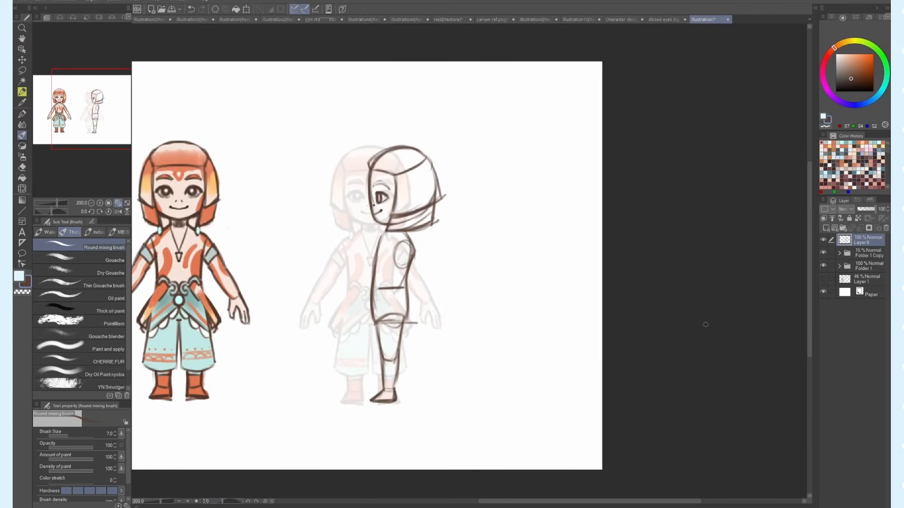
- Draw a long ponytail curving down from the back of the side-view head, ending in a rounded lower section
drag(418, 153, 485, 249)
drag(434, 220, 484, 268)
mouse_move(442, 181)
mouse_down()
mouse_move(485, 279)
mouse_move(468, 341)
mouse_move(483, 247)
mouse_move(471, 340)
mouse_up()
key(ctrl+z)
key(c)
key(c)
key([)
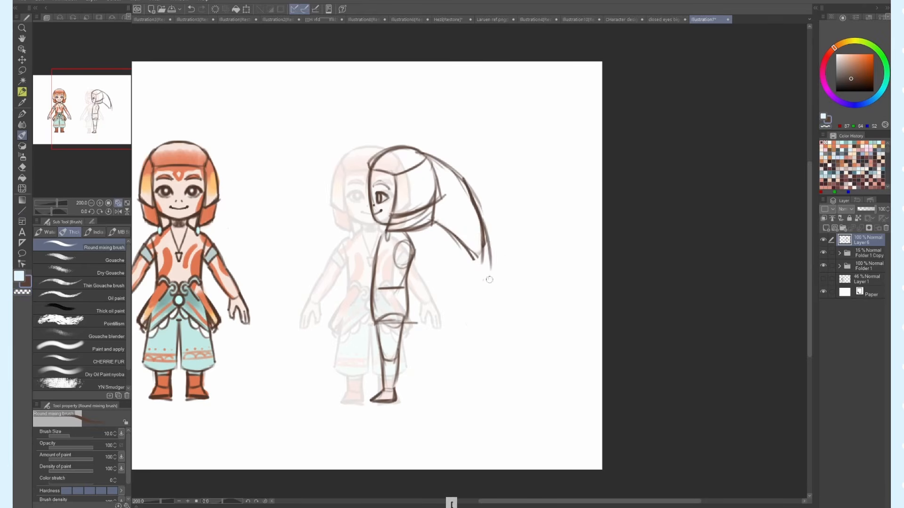
drag(476, 247, 499, 315)
drag(483, 233, 506, 306)
drag(448, 204, 471, 262)
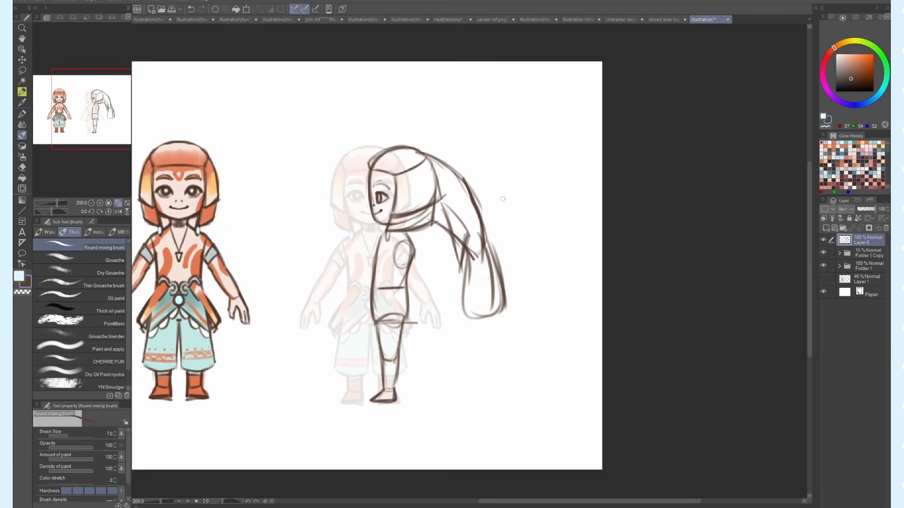
- Hide the faded character copy and finish the side view with a hair ornament, skirt and trousers, refining the ponytail's outline
click(824, 253)
key(ctrl+minus)
key([)
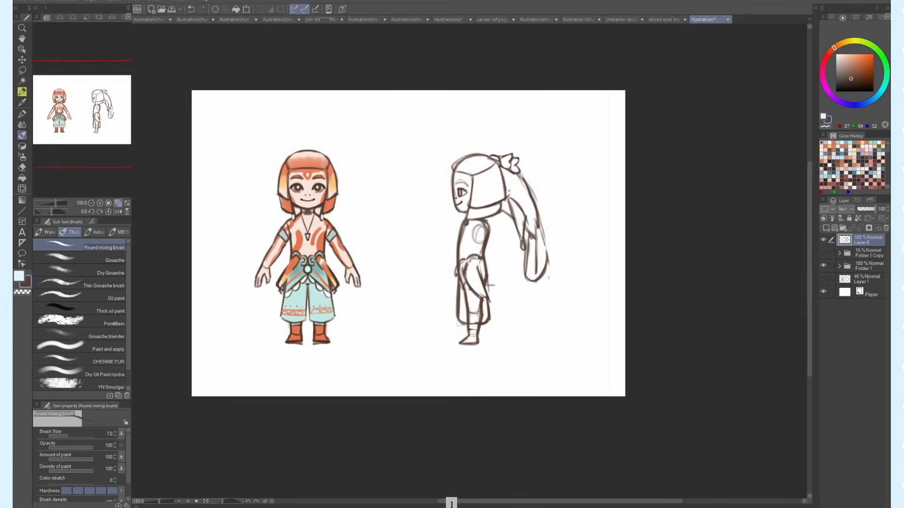
key(ctrl+plus)
key(ctrl+z)
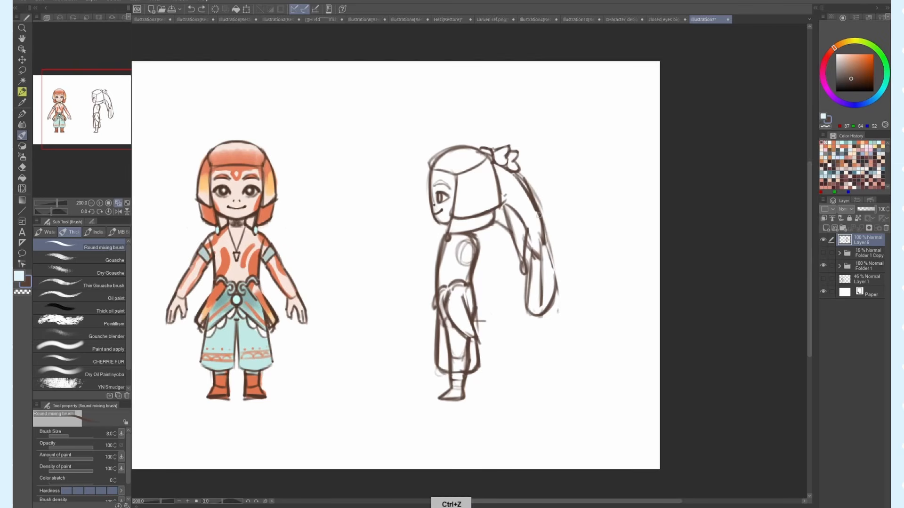
drag(518, 174, 552, 285)
key(c)
key(ctrl+minus)
- Select part of the side-view sketch, shift it towards the front view and clear the selection
key(m)
drag(617, 324, 530, 384)
key(ctrl+t)
mouse_move(522, 256)
mouse_down()
mouse_move(442, 261)
mouse_move(493, 263)
mouse_up()
click(428, 404)
key(ctrl+d)
- Reposition the coloured front-view folder and the side-view sketch to free space between them
drag(425, 367, 529, 389)
click(865, 267)
click(839, 266)
drag(651, 372, 589, 369)
key(k)
click(868, 240)
drag(569, 410, 648, 410)
- Show the front-view copy folder, raise its opacity and place it between the original front view and the side view
click(869, 253)
click(823, 253)
drag(860, 209, 875, 209)
drag(649, 379, 620, 380)
click(868, 241)
mouse_move(627, 414)
mouse_down()
mouse_move(649, 414)
mouse_move(635, 411)
mouse_up()
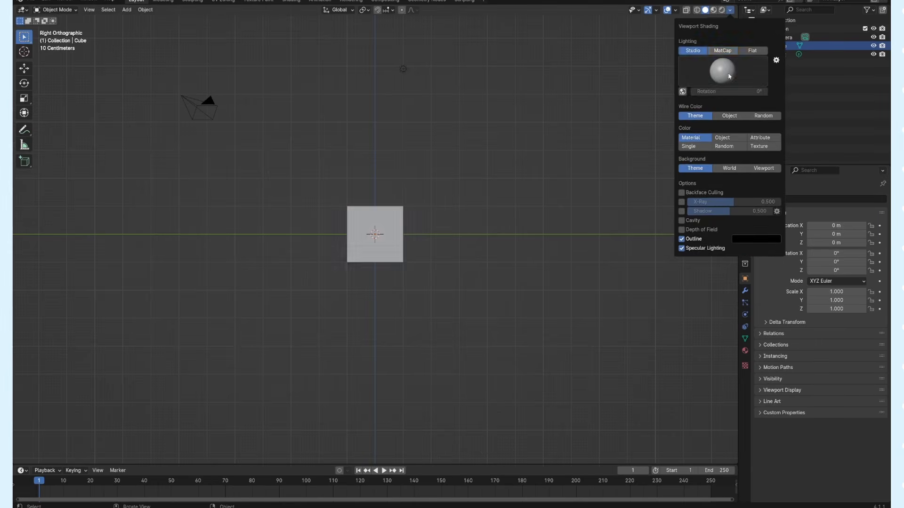
- In Blender, set the viewport lighting to MatCap and choose the rainbow-coloured normal matcap
click(721, 51)
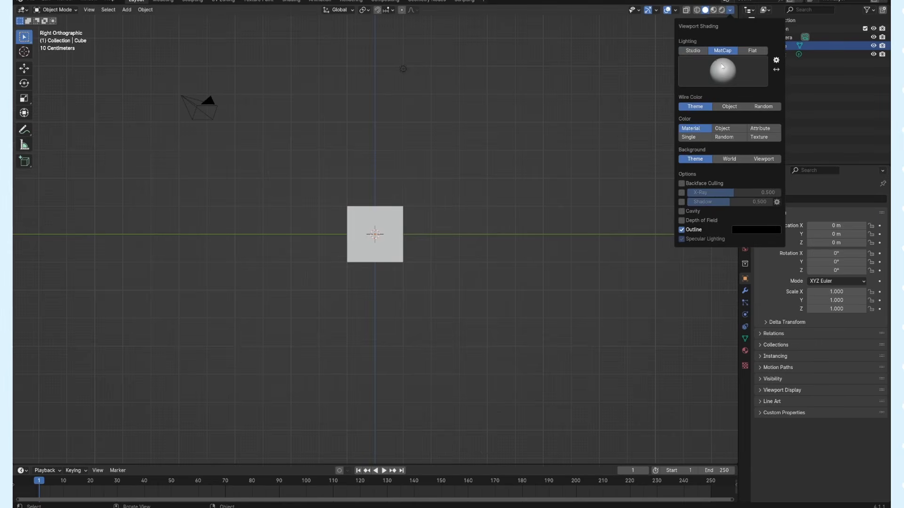
click(713, 78)
click(727, 102)
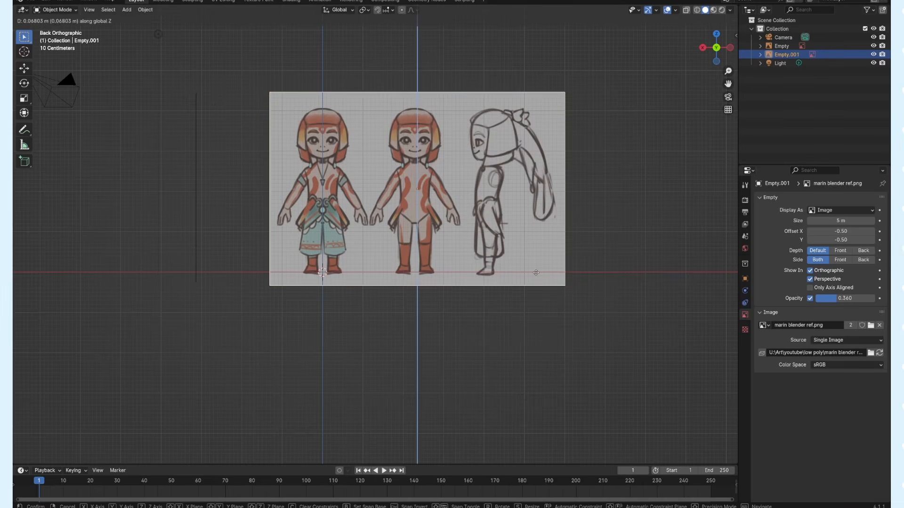
- Add a cube with level-2 subdivision and place it over the clothed front-view head
key(shift+a)
click(447, 317)
key(ctrl+2)
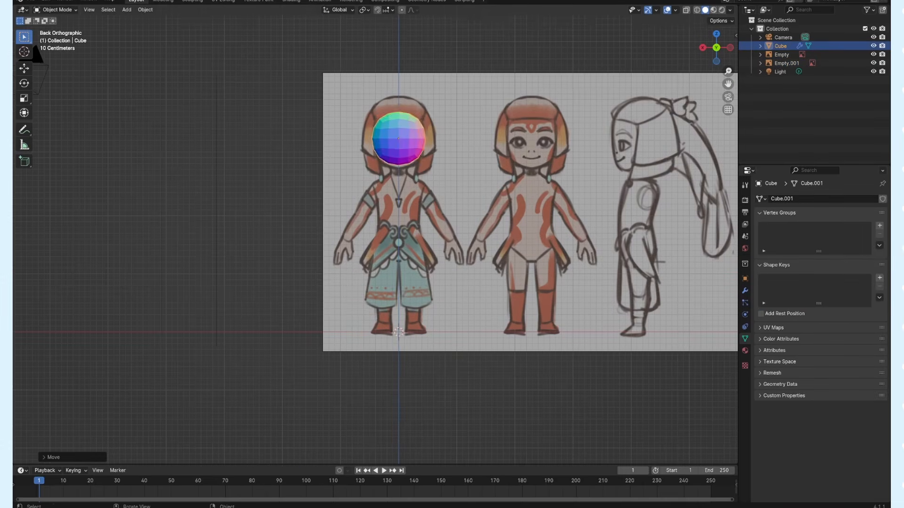
- Fit the mirrored head mesh to the face outline in the back and left views using proportional editing
click(698, 13)
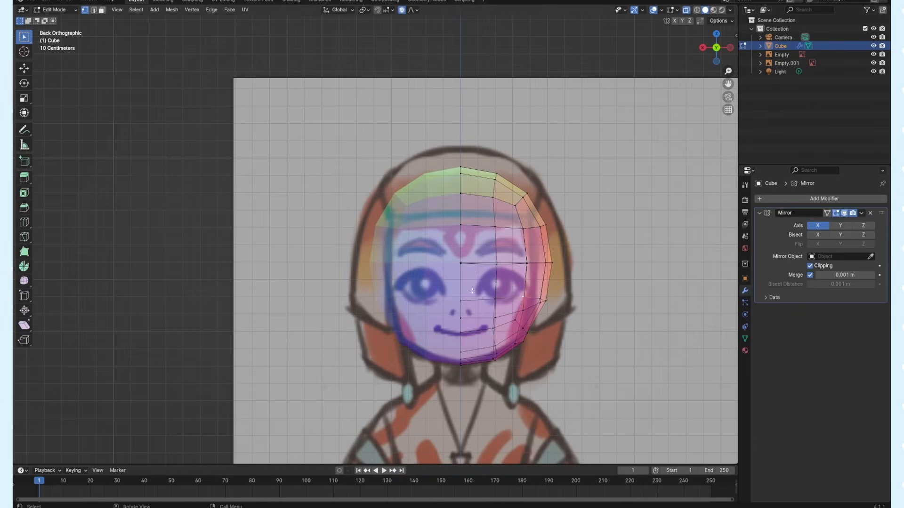
key(g)
click(535, 222)
key(ctrl+KP_3)
key(g)
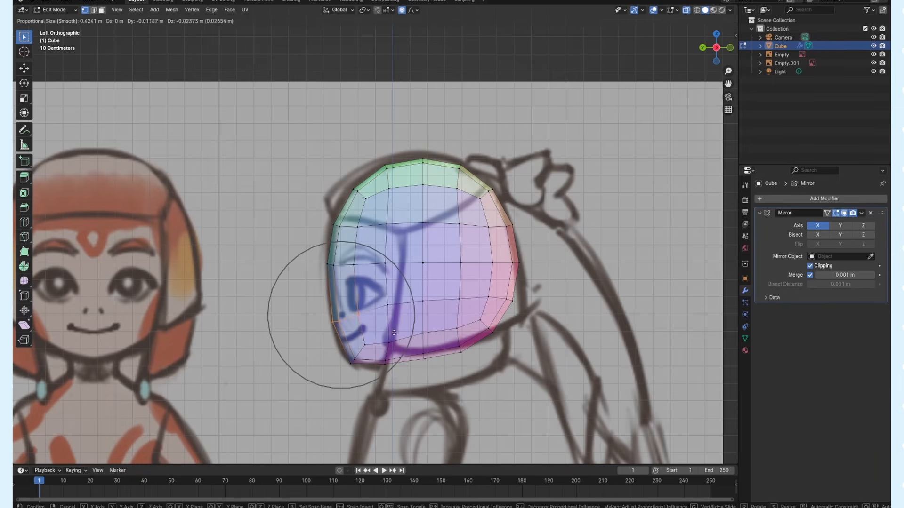
click(349, 198)
- Turn off X-ray and shift the head's side vertices in the left view using proportional editing
click(413, 10)
drag(716, 47, 755, 56)
click(713, 47)
click(730, 47)
click(686, 10)
key(ctrl+KP_3)
key(g)
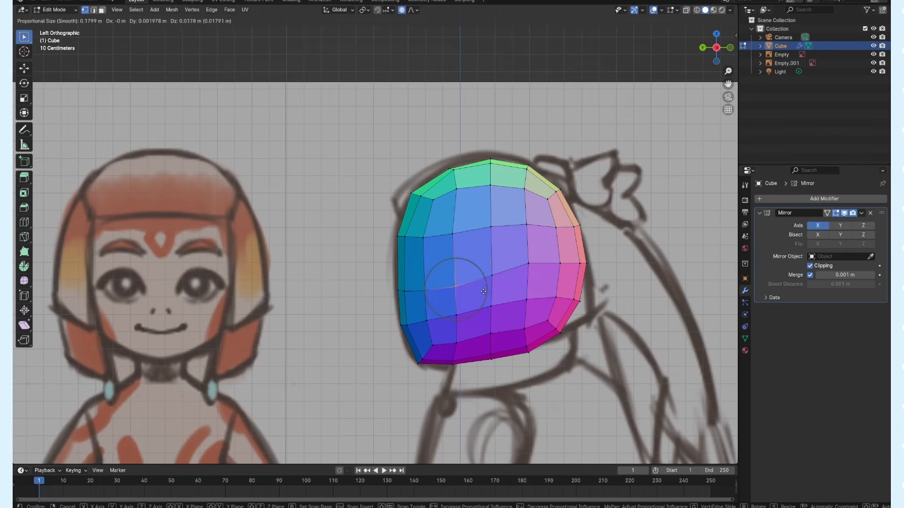
scroll(610, 375, down, 3)
click(607, 375)
click(548, 315)
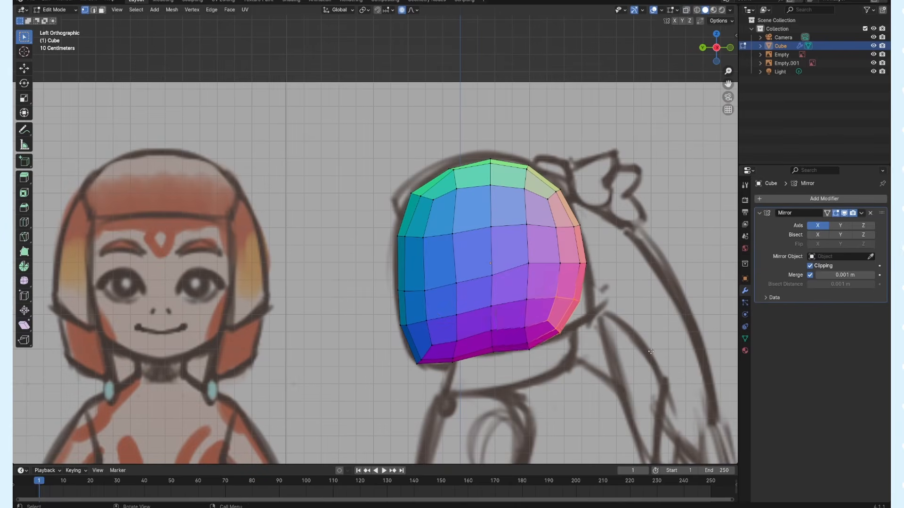
- Adjust the lower rear and jaw vertices of the head to follow the side-view sketch
key(g)
click(546, 311)
drag(484, 346, 443, 370)
key(g)
click(459, 365)
click(434, 344)
- Examine the head's shape from behind and in perspective against both reference images
scroll(471, 338, down, 3)
key(ctrl+KP_1)
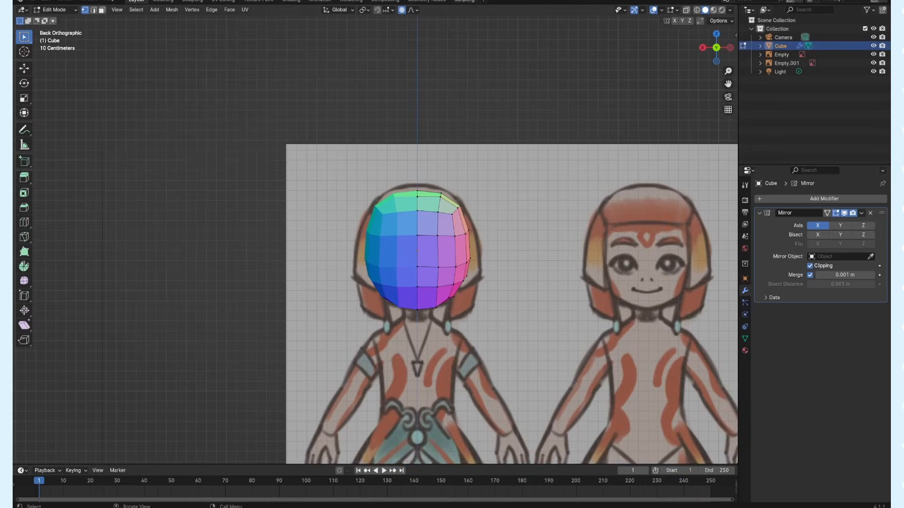
scroll(426, 280, up, 2)
middle_drag(426, 280, 408, 280)
shift+middle_drag(594, 315, 404, 310)
drag(733, 50, 648, 187)
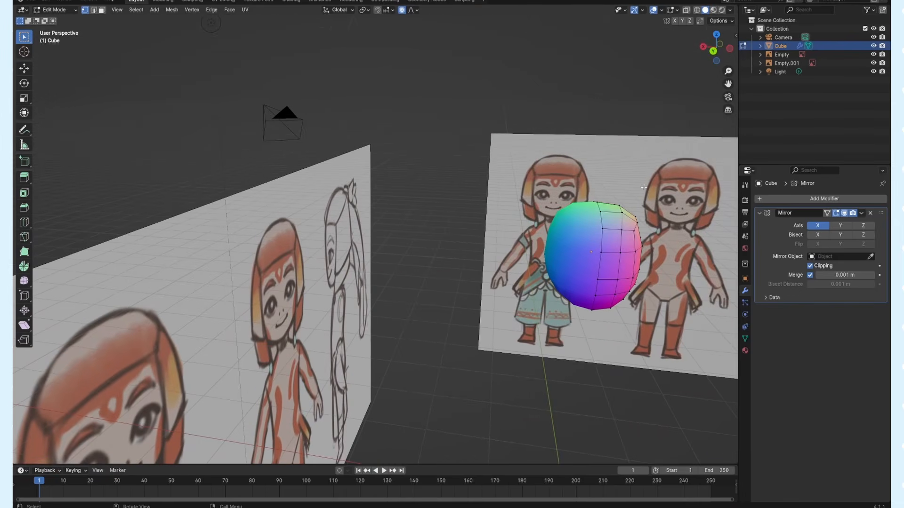
shift+middle_drag(537, 248, 355, 211)
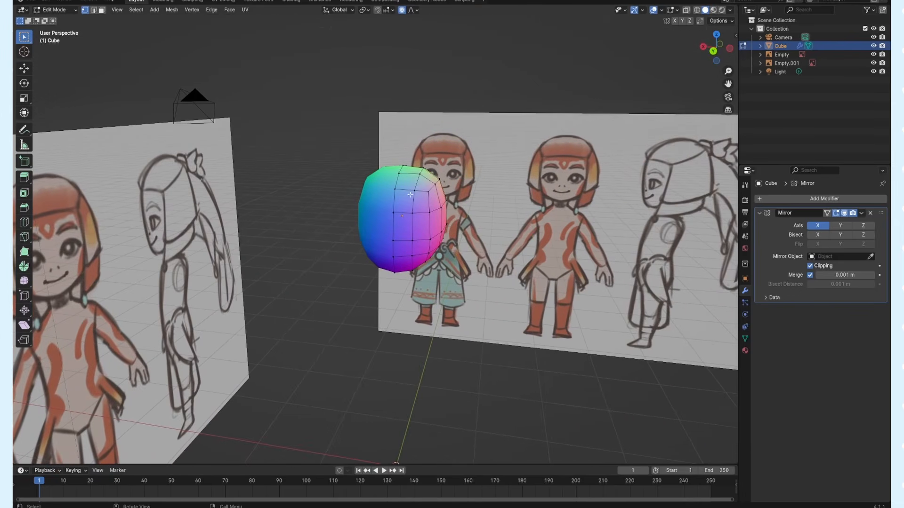
- Move the side reference image along Y in the right view so its side-view head lines up with the mesh
click(716, 61)
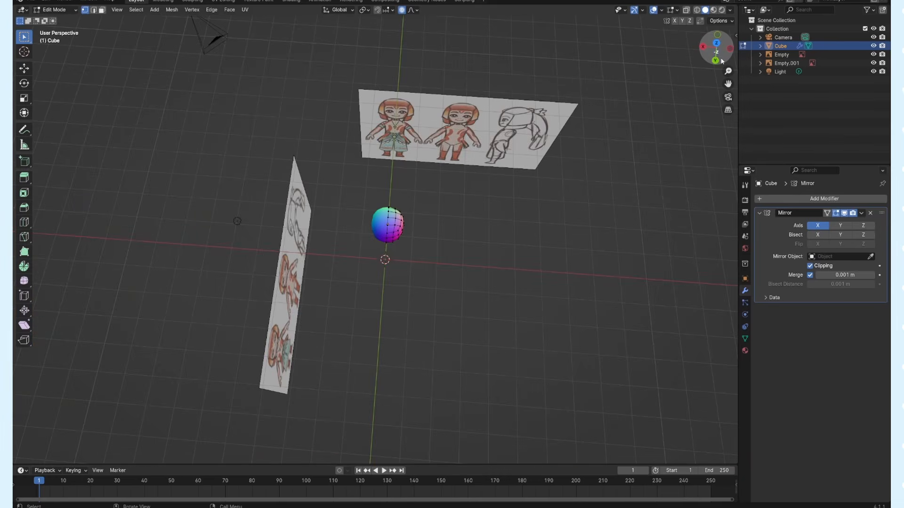
click(716, 47)
click(716, 61)
scroll(429, 241, up, 5)
scroll(335, 233, down, 3)
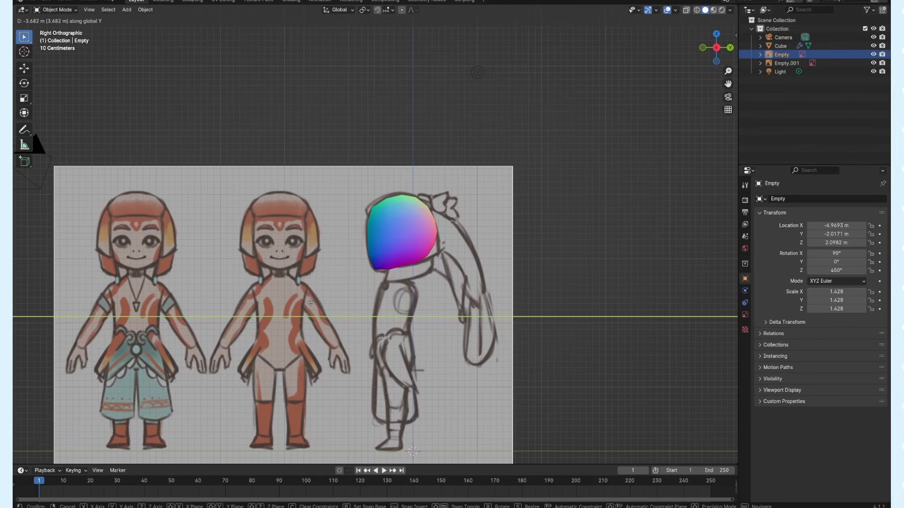
click(310, 302)
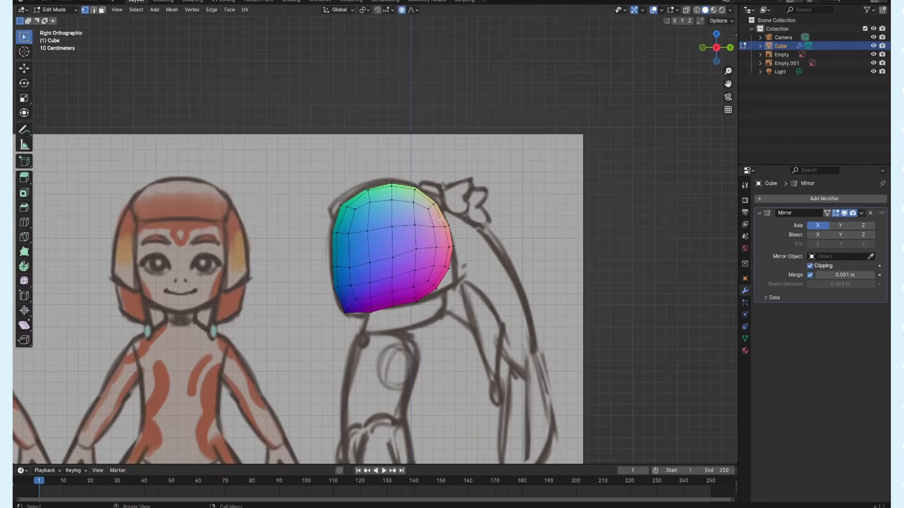
- Extrude the faces at the back of the head outwards and move them down towards the sketched ponytail
click(51, 10)
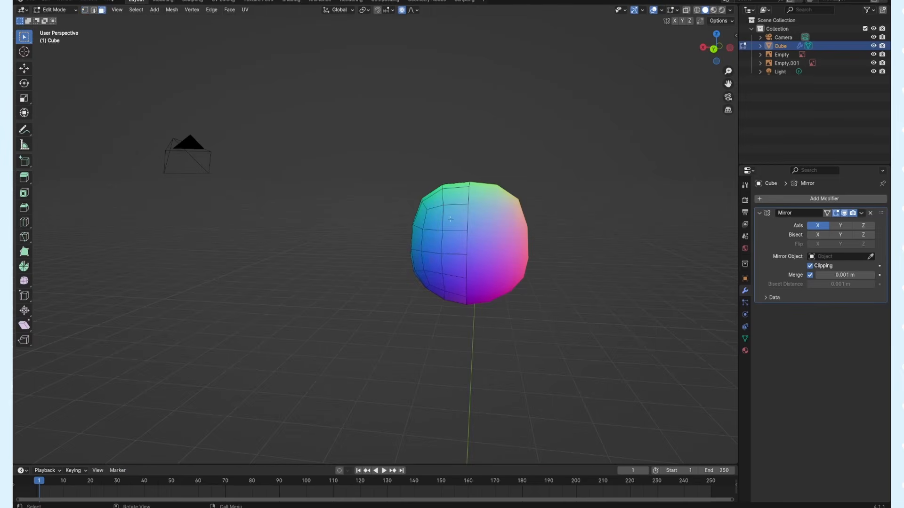
middle_drag(452, 245, 473, 238)
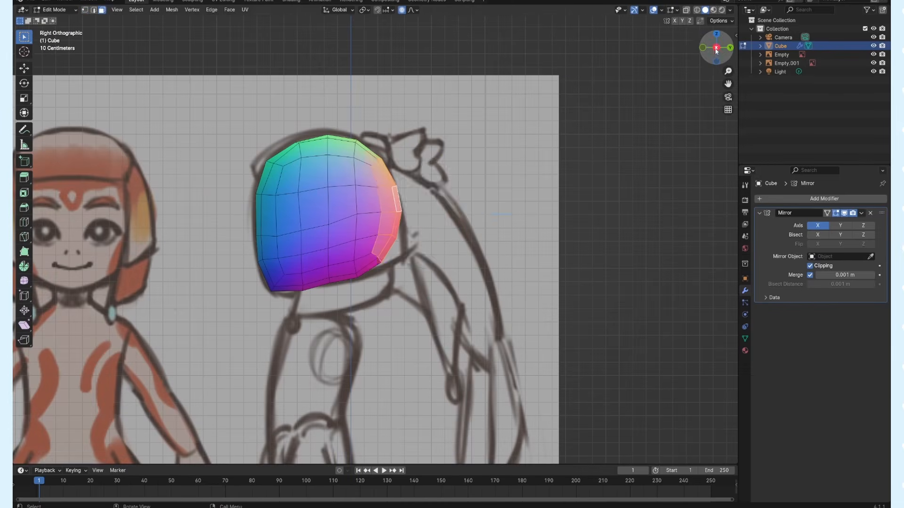
key(e)
click(498, 213)
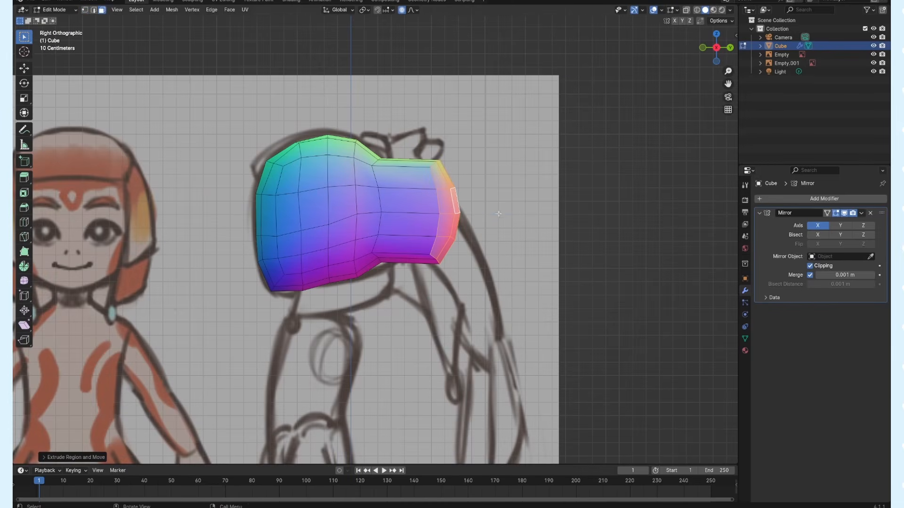
key(g)
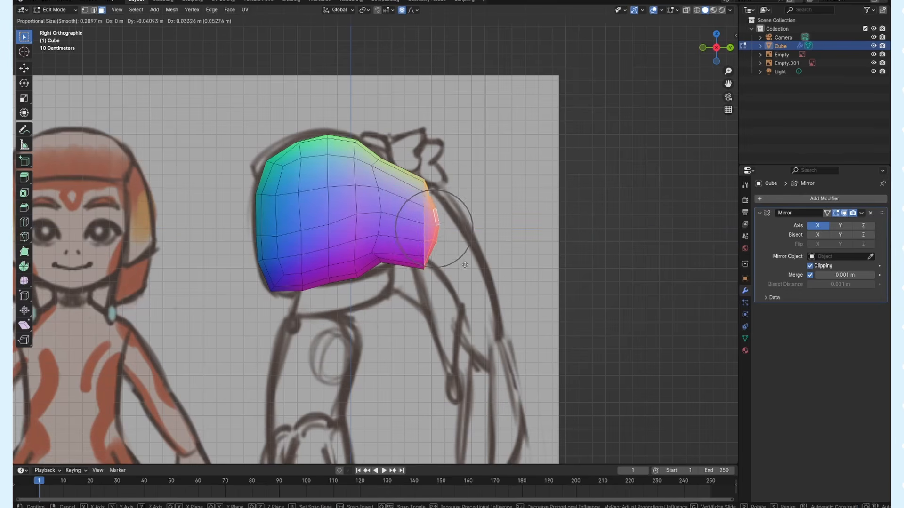
click(465, 265)
- Extrude further sections down along the sketched ponytail, rotating and shrinking the end faces
key(e)
click(499, 271)
key(r)
key(e)
key(s)
click(514, 376)
- Add loop cuts along the ponytail and pull its underside vertices towards the side-view sketch
key(ctrl+r)
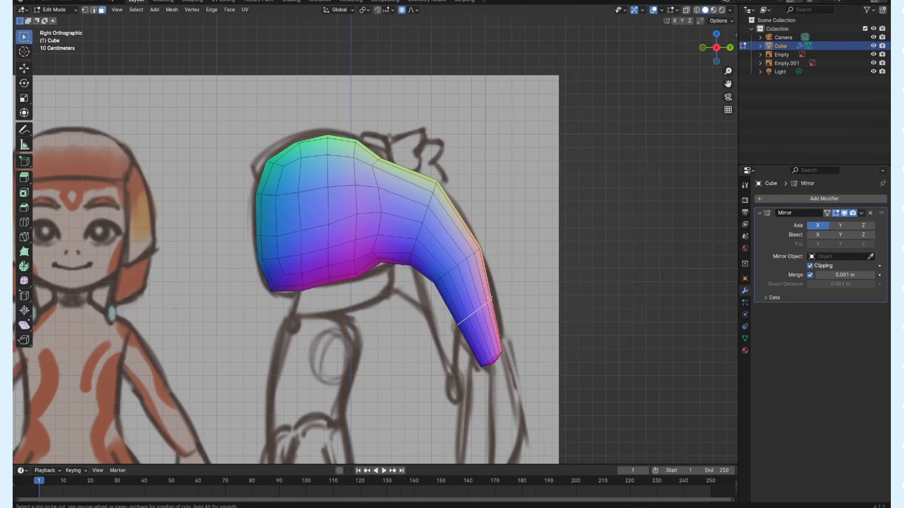
scroll(495, 291, up, 1)
click(495, 290)
key(ctrl+r)
key(ctrl+r)
click(379, 193)
key(1)
key(g)
click(410, 286)
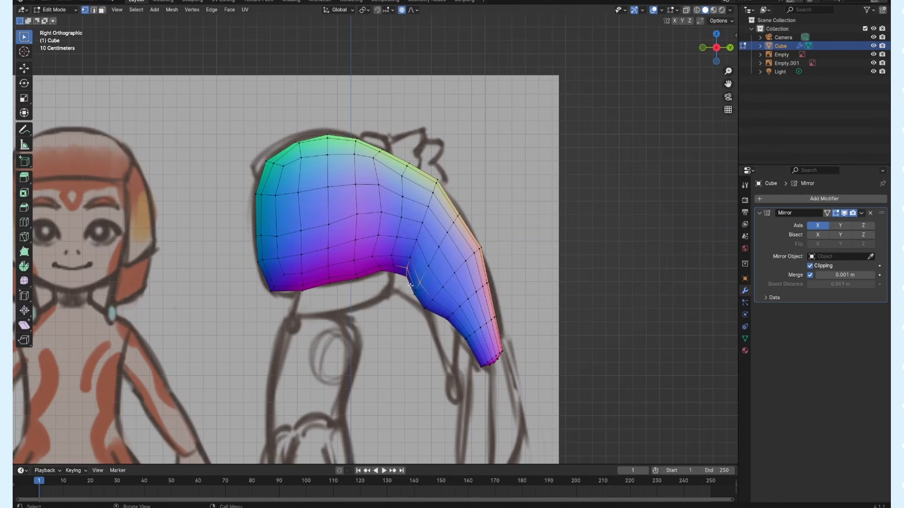
- Taper the ponytail by moving its end vertices towards the centreline with a large proportional editing radius
middle_drag(410, 285, 308, 301)
middle_drag(402, 316, 427, 321)
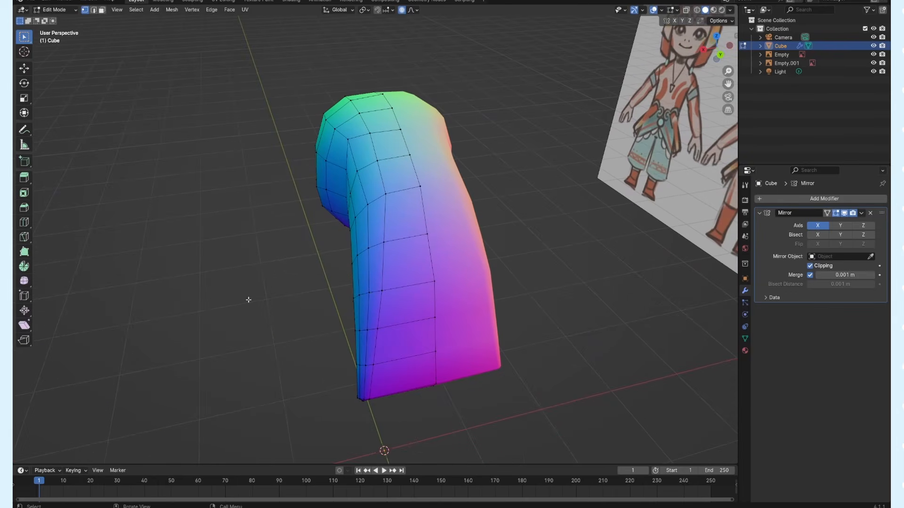
drag(255, 365, 360, 432)
key(g)
scroll(386, 382, down, 5)
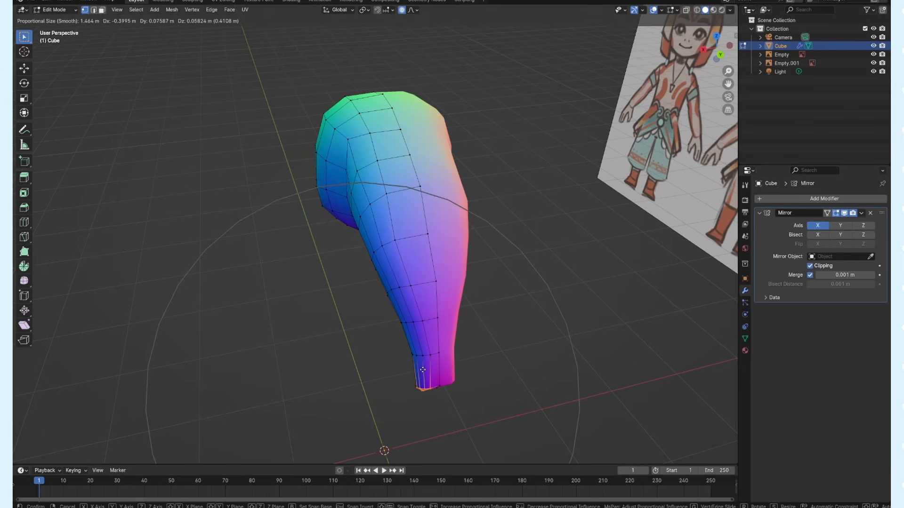
click(421, 370)
- Narrow the ponytail's tip further by moving its end vertices inward with a smaller proportional editing radius
key(g)
scroll(438, 386, up, 6)
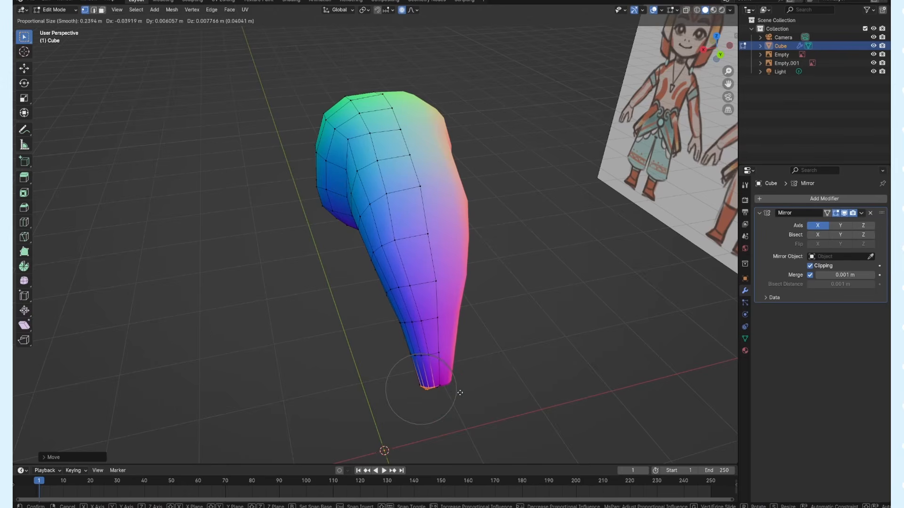
click(461, 392)
drag(492, 392, 494, 389)
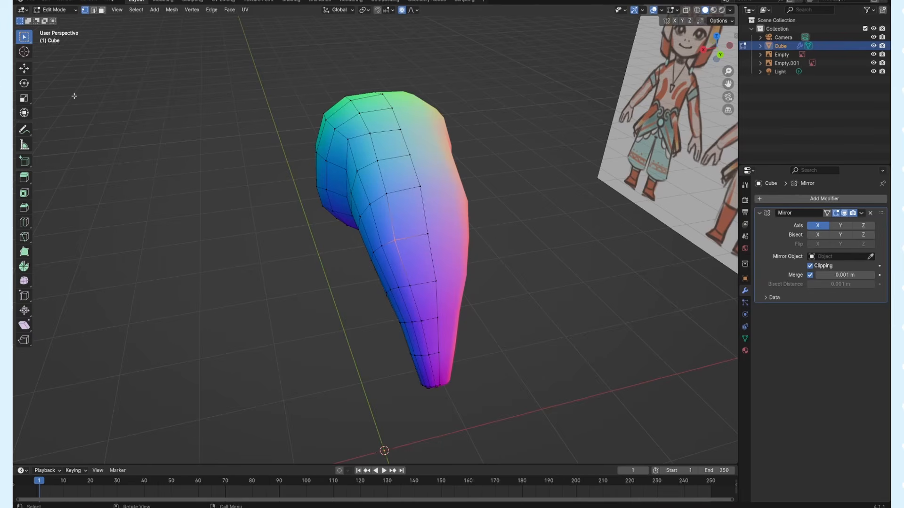
middle_drag(425, 149, 555, 93)
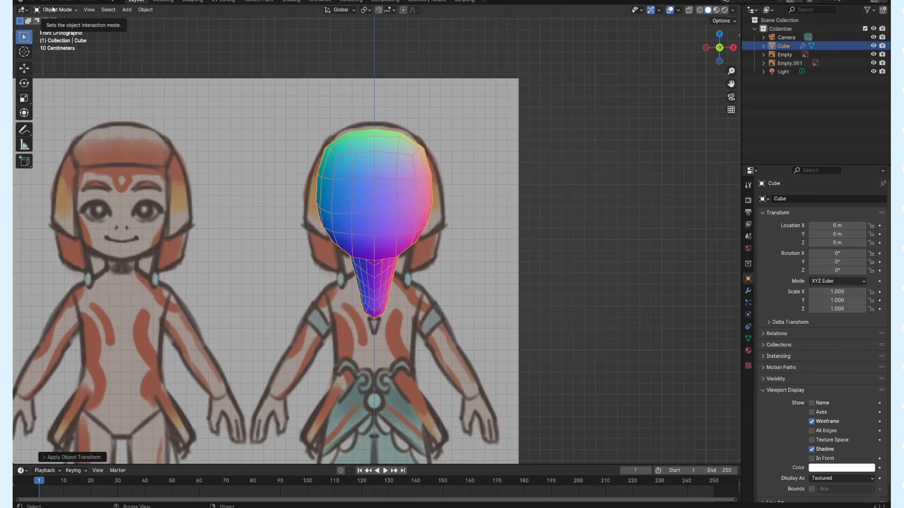
- Thicken the separate hair piece with a Solidify modifier of 0.04 m thickness and offset 1
click(262, 209)
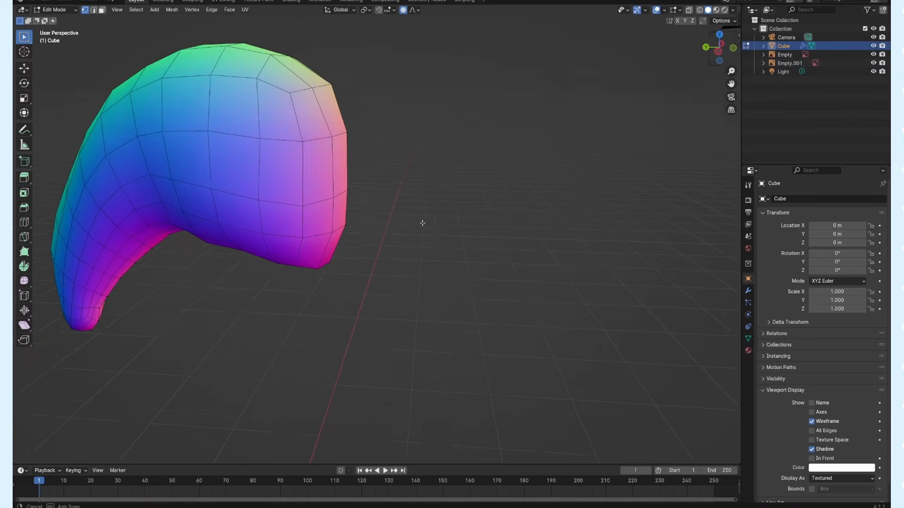
scroll(352, 208, down, 2)
middle_drag(352, 207, 313, 211)
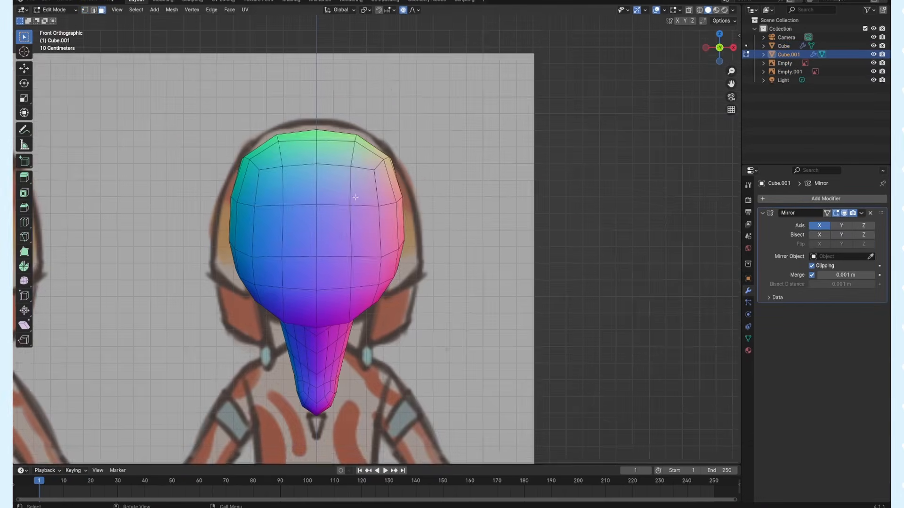
click(826, 198)
click(828, 303)
drag(822, 331, 835, 331)
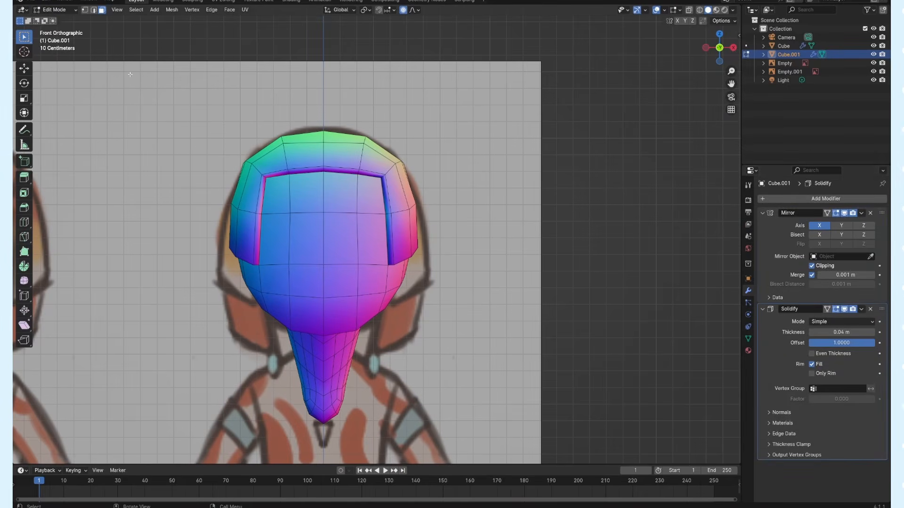
- Apply the Solidify modifier on the hair piece and return to editing its mesh
key(Tab)
key(ctrl+a)
key(Tab)
- Extrude the bottom rim faces of the side hair downward
middle_drag(301, 244, 480, 136)
shift+click(450, 348)
shift+click(524, 351)
shift+click(554, 360)
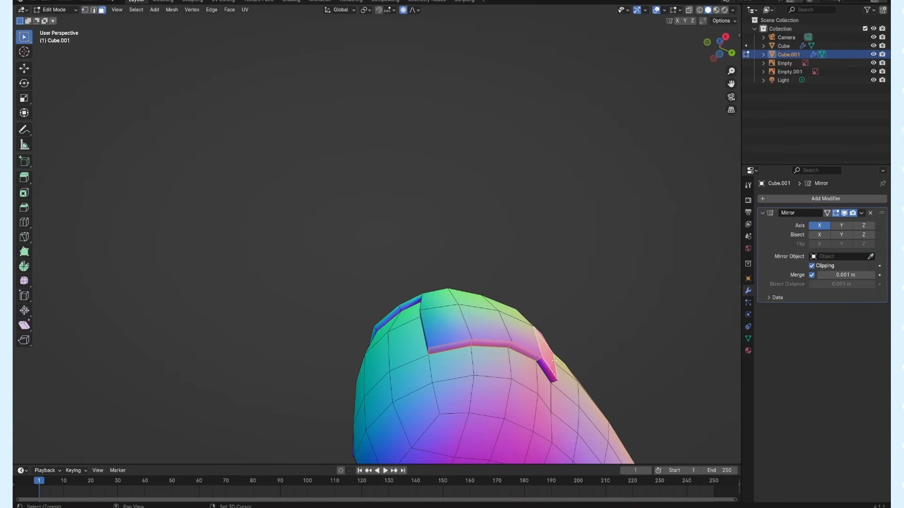
click(707, 42)
key(e)
key(1)
- Move the vertices of the extruded side hair to follow its outline in the front and side references
key(g)
click(732, 48)
click(706, 47)
key(g)
click(733, 47)
drag(358, 319, 380, 339)
key(g)
click(440, 322)
drag(414, 164, 449, 183)
key(g)
click(453, 183)
- Add a loop cut across the extended side hair and reposition the vertices and face around it
middle_drag(453, 183, 527, 212)
key(KP_3)
key(ctrl+r)
click(301, 282)
key(KP_1)
key(g)
click(470, 338)
shift+click(490, 331)
key(g)
click(506, 329)
key(3)
click(503, 312)
key(g)
click(499, 319)
- Extrude underside faces of the side hair to start a second, lower hair layer
middle_drag(499, 319, 532, 324)
scroll(471, 301, down, 4)
key(e)
alt+shift+click(502, 264)
alt+shift+click(502, 307)
key(KP_1)
key(e)
click(583, 289)
- Extrude two faces of the lower hair layer further along the front reference
click(500, 355)
shift+click(565, 351)
key(KP_1)
key(e)
click(354, 388)
key(KP_3)
- Move the lower hair layer's vertices to match the hair outline in the side-view sketch
key(g)
click(651, 329)
click(637, 292)
key(g)
click(636, 289)
key(g)
click(537, 380)
- Adjust the vertices along the front edge and lower tip of the side hair in towards the face
middle_drag(263, 336, 373, 343)
scroll(373, 343, up, 3)
scroll(324, 292, up, 6)
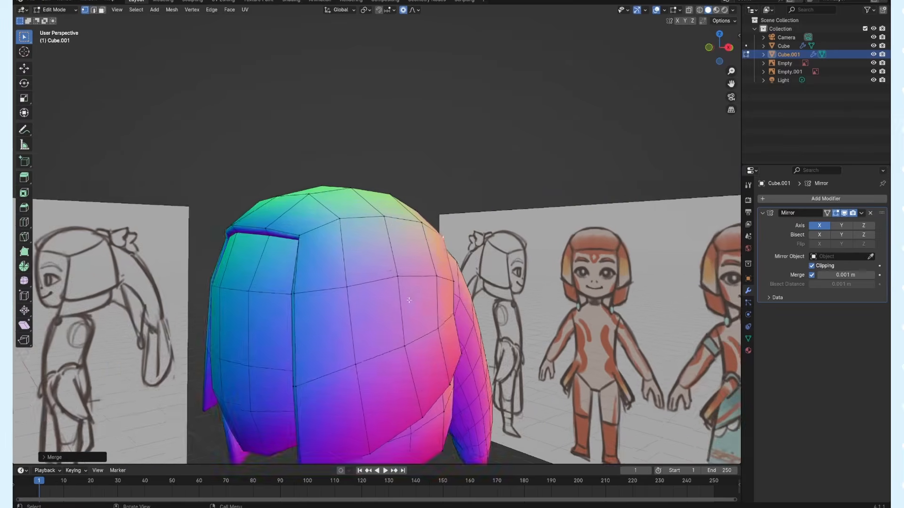
mouse_move(409, 300)
middle_down()
mouse_move(353, 302)
mouse_move(439, 291)
mouse_move(422, 301)
middle_up()
click(329, 338)
key(g)
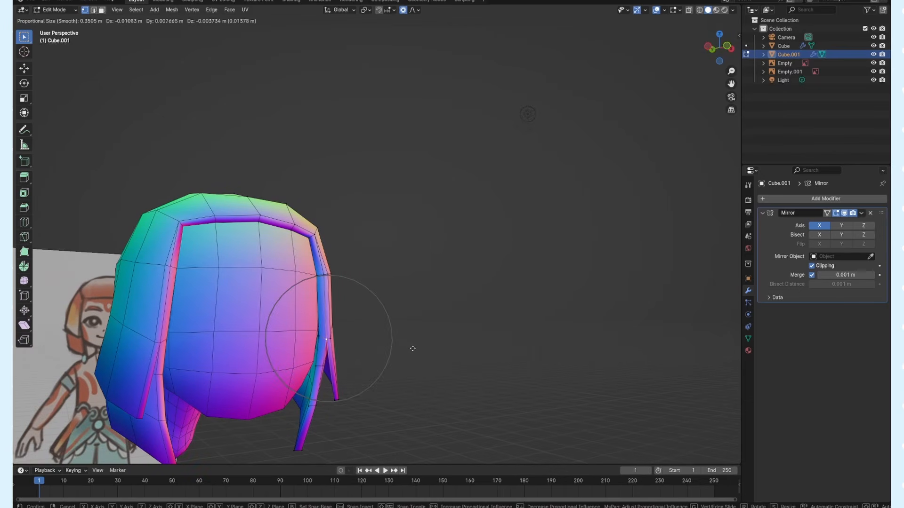
click(412, 348)
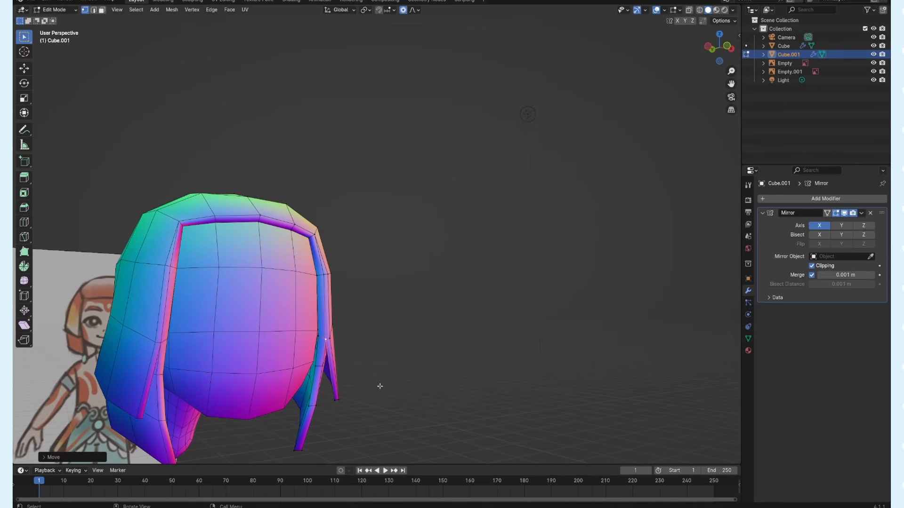
click(334, 399)
key(g)
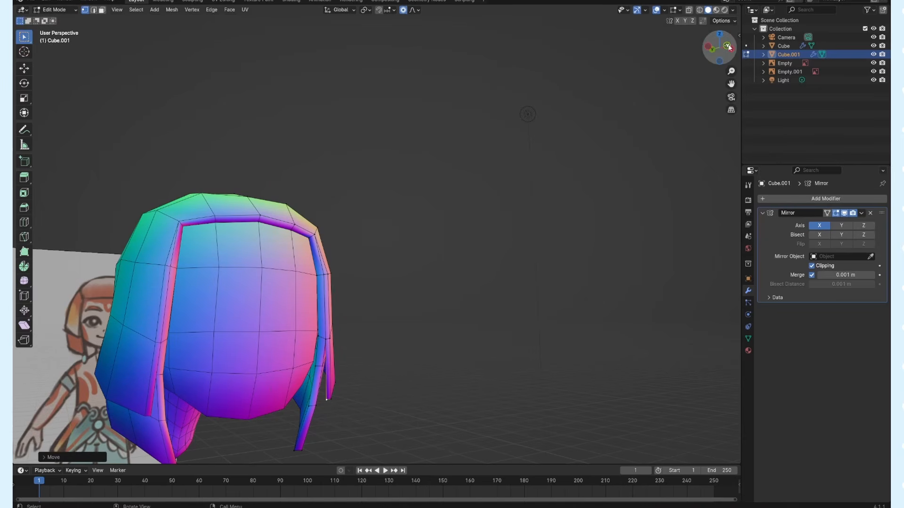
- Switch editing to the head and ponytail mesh in the right side view, with X-ray enabled
key(KP_1)
scroll(417, 339, down, 2)
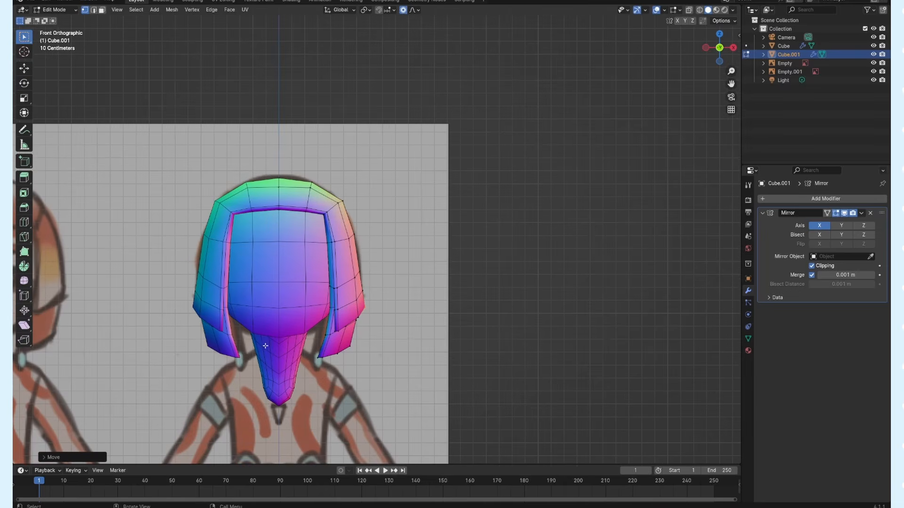
scroll(349, 321, down, 3)
middle_drag(349, 321, 332, 357)
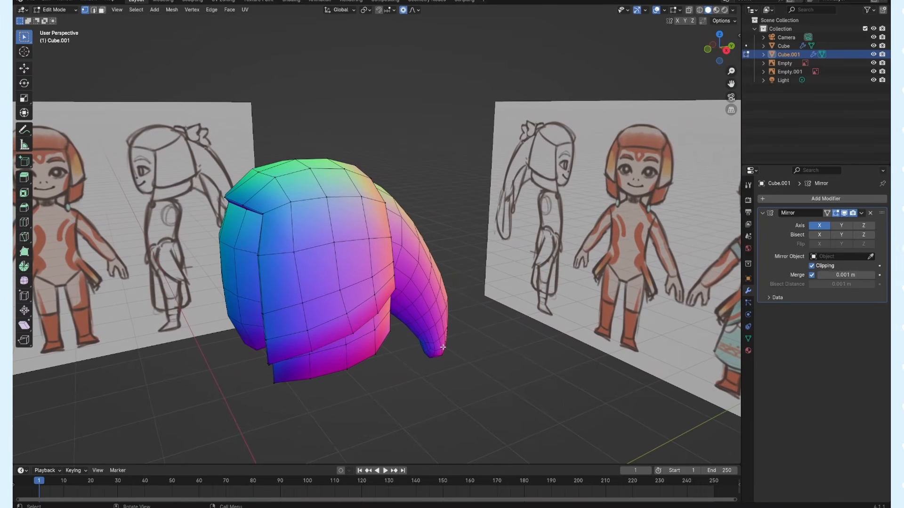
scroll(445, 353, up, 2)
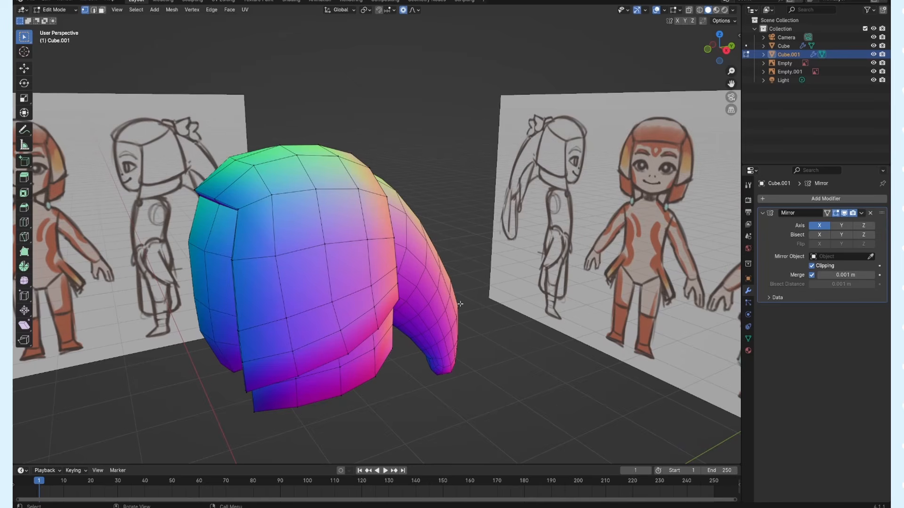
click(731, 46)
click(706, 48)
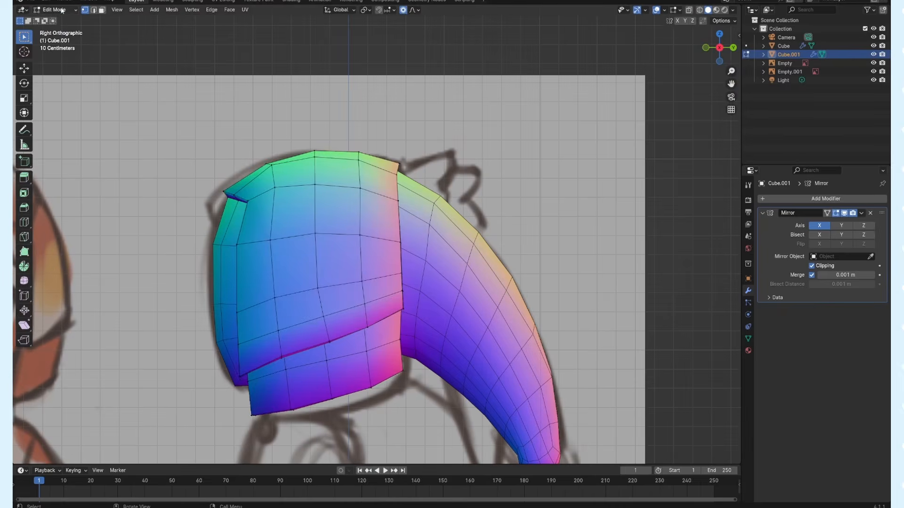
click(56, 10)
click(56, 20)
click(442, 273)
click(55, 10)
click(51, 29)
shift+middle_drag(433, 335, 336, 223)
click(688, 9)
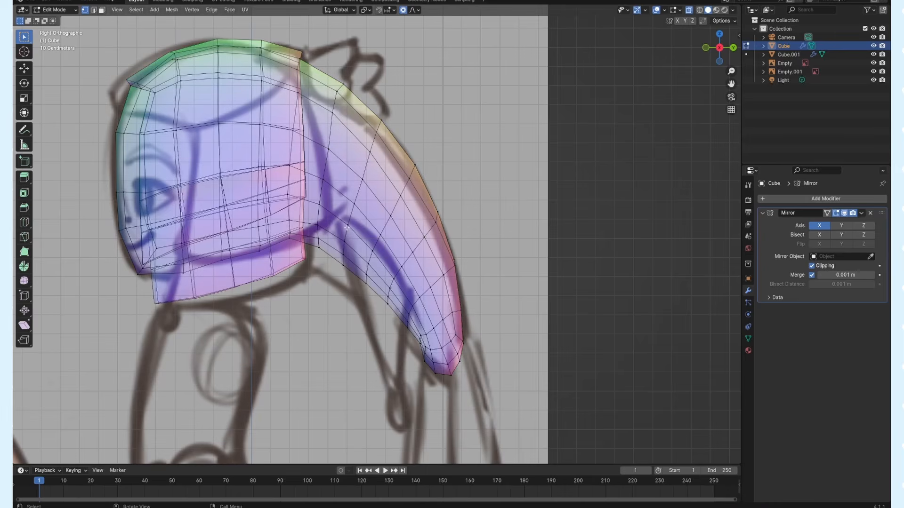
- Extrude the faces on the ponytail's side into a hanging strand and scale down its end to taper it
ctrl+click(406, 286)
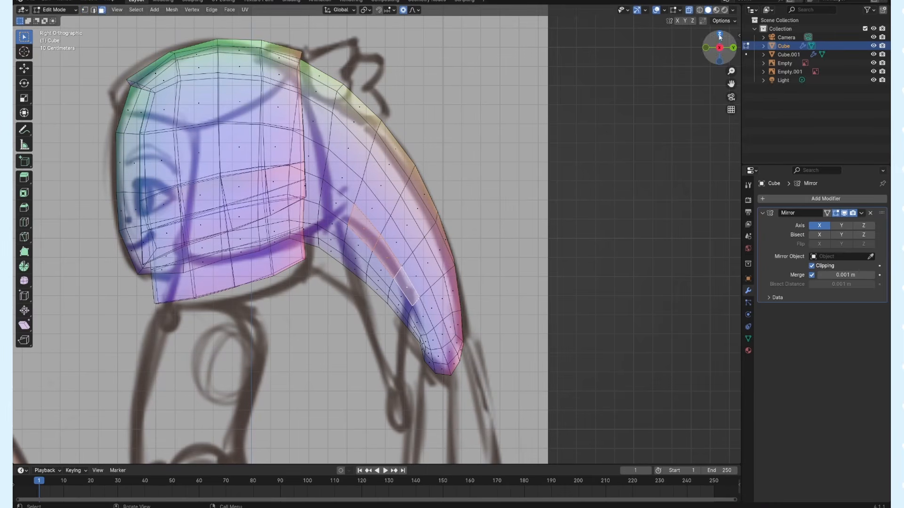
key(e)
click(565, 202)
click(689, 10)
key(g)
click(546, 324)
key(s)
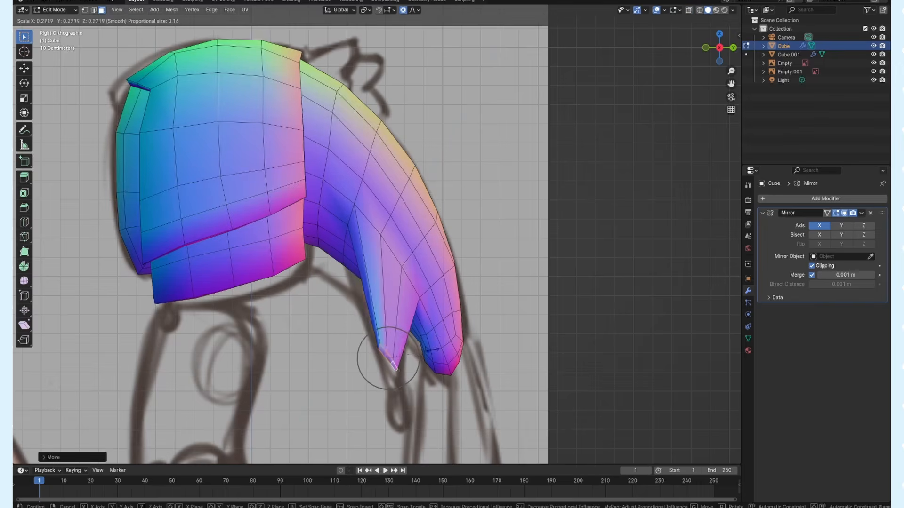
click(481, 370)
- Select the end of the ponytail's side strand from the back view
middle_drag(619, 162, 545, 182)
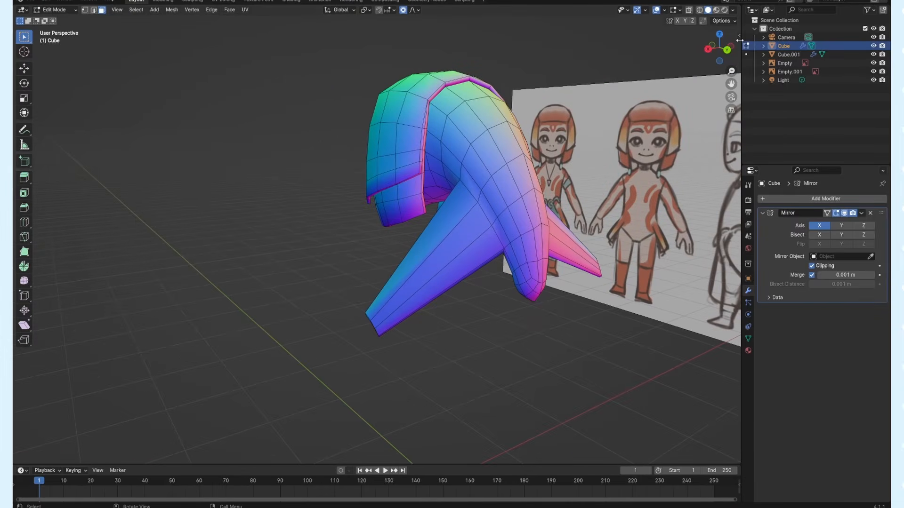
click(727, 49)
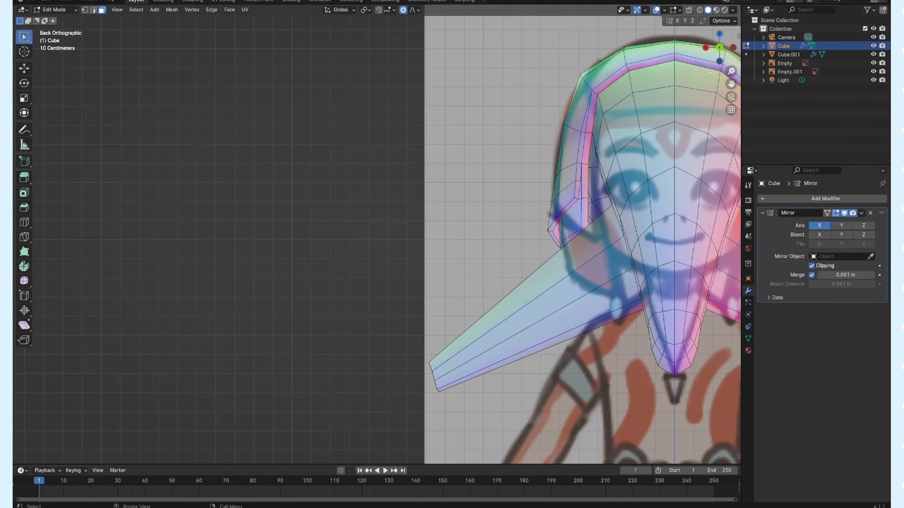
shift+middle_drag(531, 283, 372, 320)
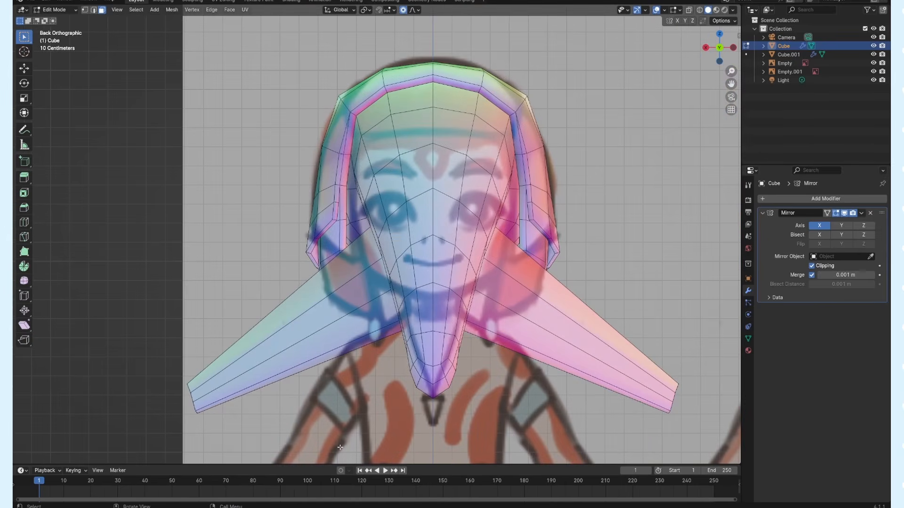
drag(118, 338, 231, 446)
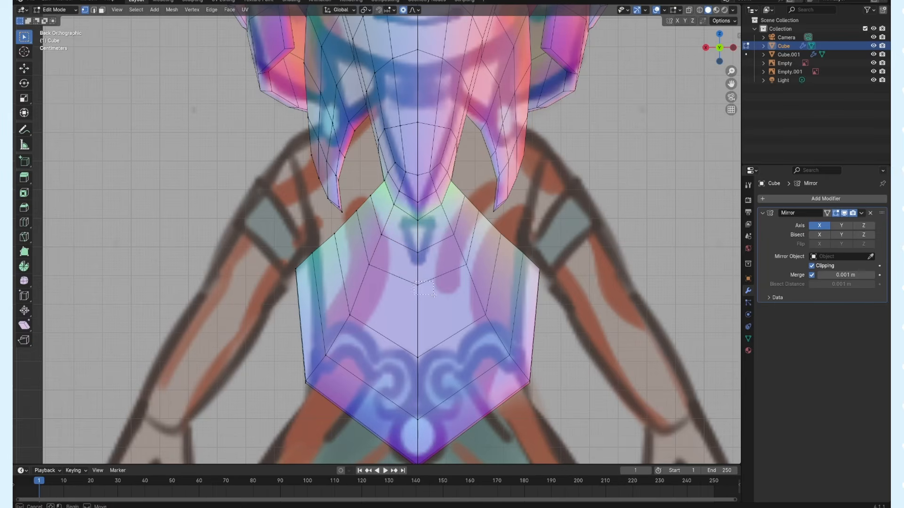
- Move the centre vertex and its neighbouring vertex on the ponytail's fan-shaped end to even out the edge rows
drag(433, 294, 433, 294)
key(g)
scroll(430, 306, up, 3)
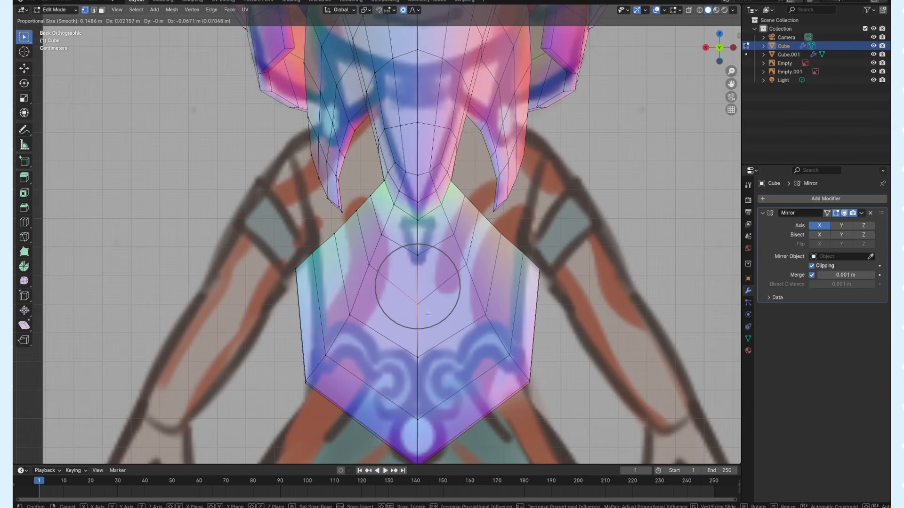
click(427, 314)
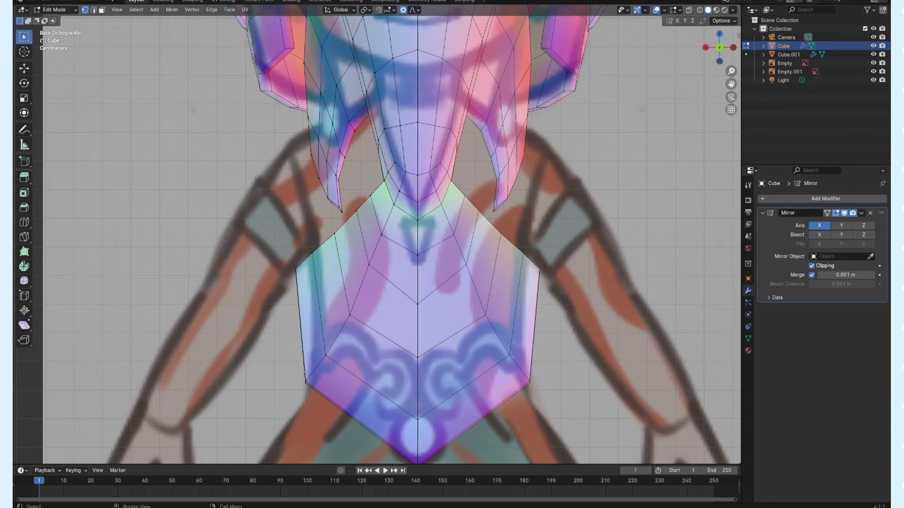
drag(390, 277, 390, 276)
key(g)
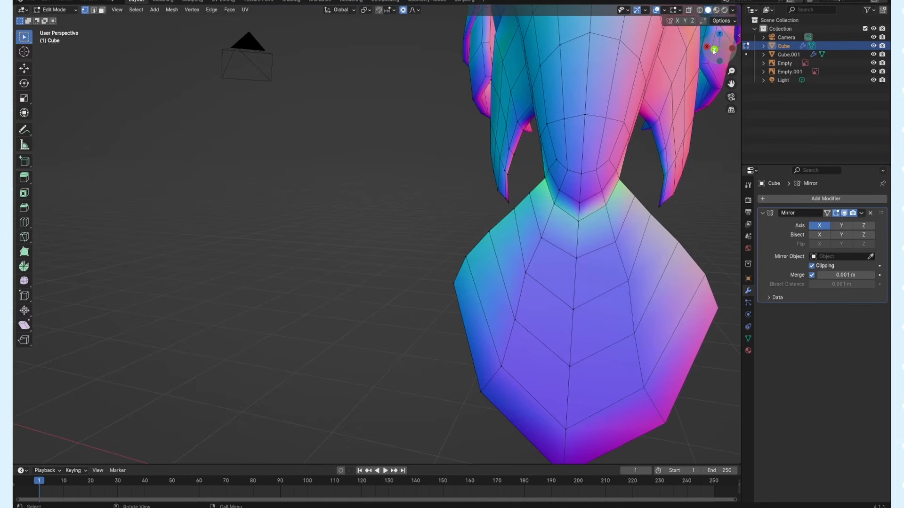
- Knife-cut new edges down the back of the fan-shaped ponytail end, from the ponytail tip to the fan's lower edge
click(714, 49)
shift+middle_drag(569, 273, 465, 265)
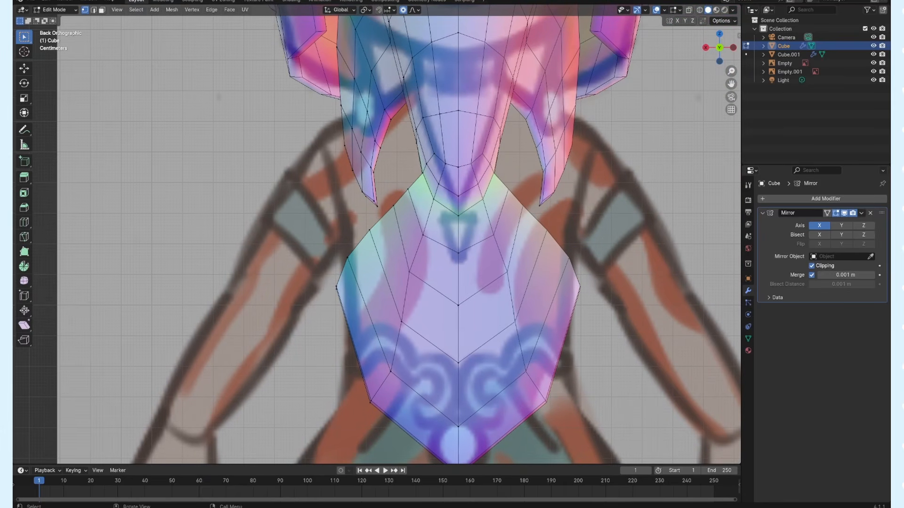
key(k)
click(433, 199)
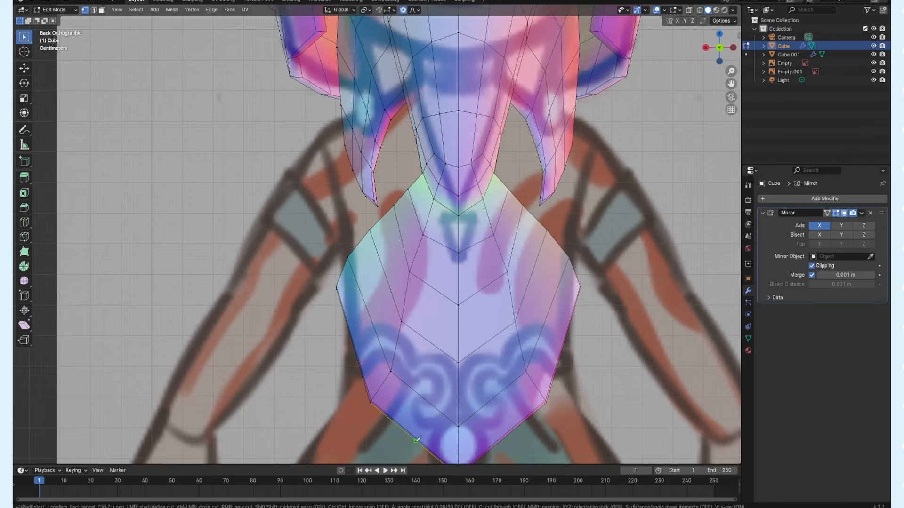
click(442, 243)
key(Return)
key(k)
click(440, 244)
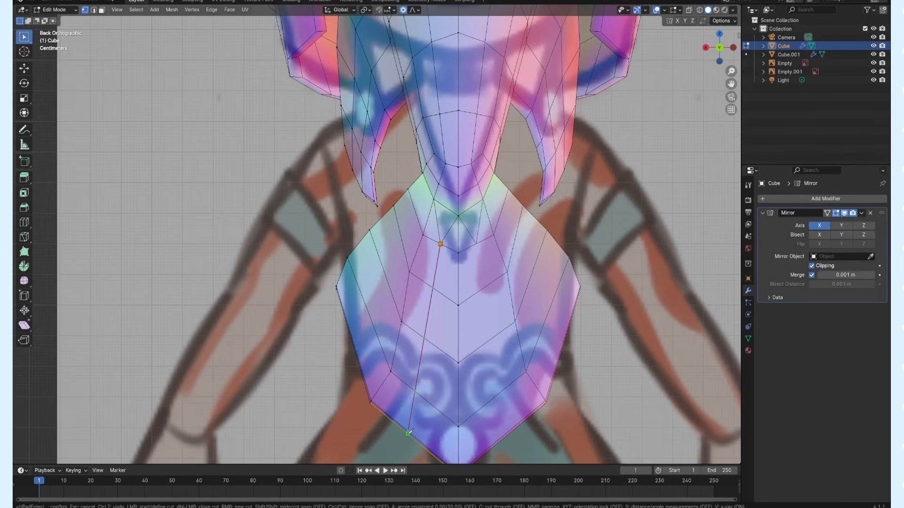
mouse_move(375, 434)
middle_down()
mouse_move(484, 413)
mouse_move(561, 428)
middle_up()
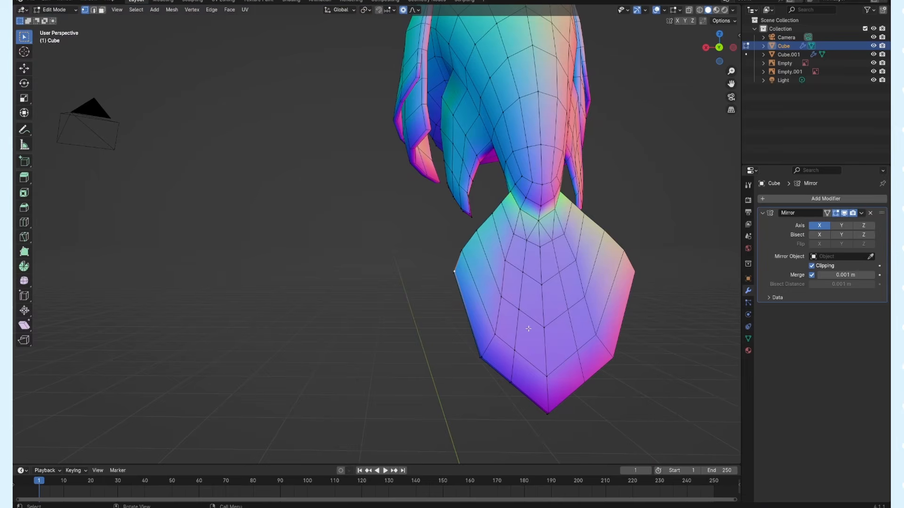
middle_drag(528, 329, 404, 344)
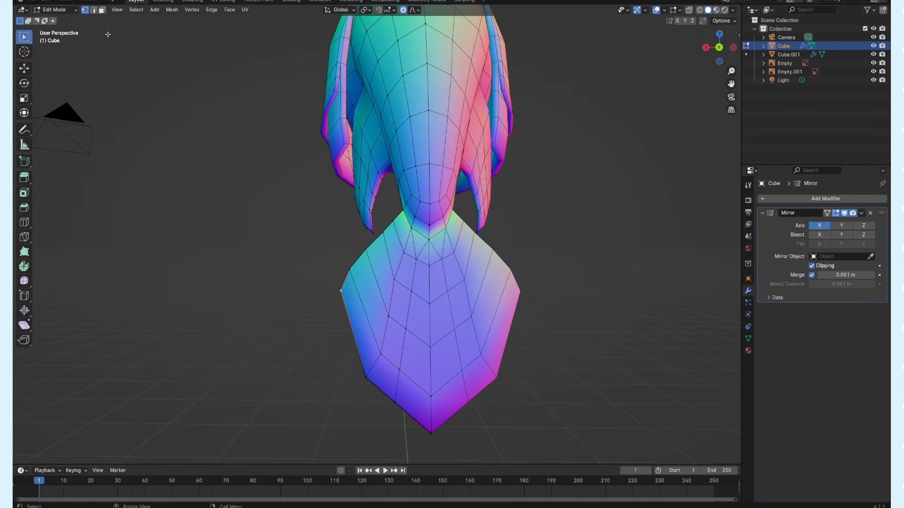
- Knife-cut another lengthwise edge near the fan's outer border, continuing it around to the front side
key(k)
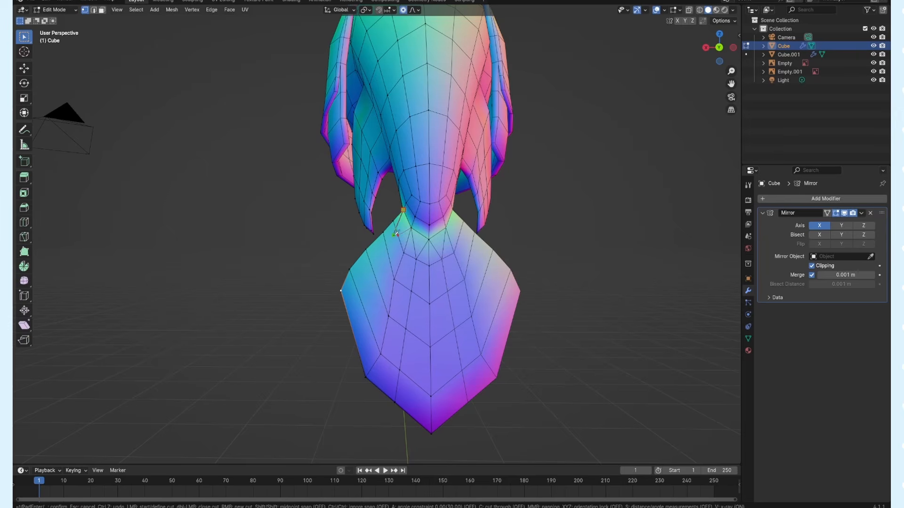
middle_drag(352, 330, 413, 309)
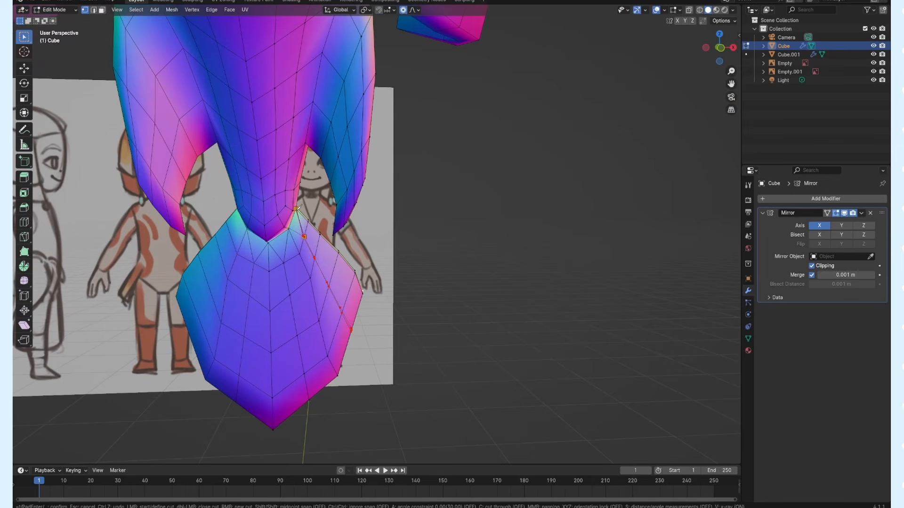
scroll(297, 207, up, 5)
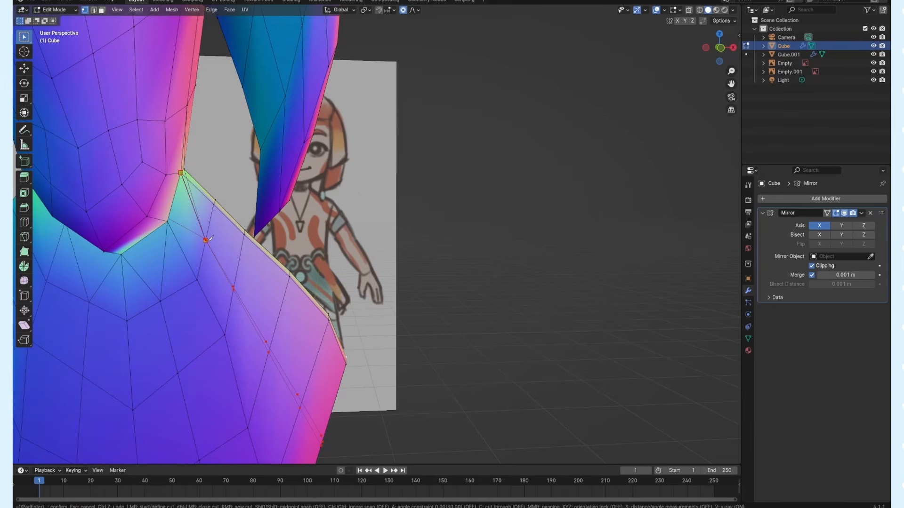
key(Return)
- Reshape the fan-shaped ponytail end in Sculpt Mode with the Grab brush, then return to Edit Mode
key(KP_1)
middle_drag(388, 294, 370, 293)
click(732, 47)
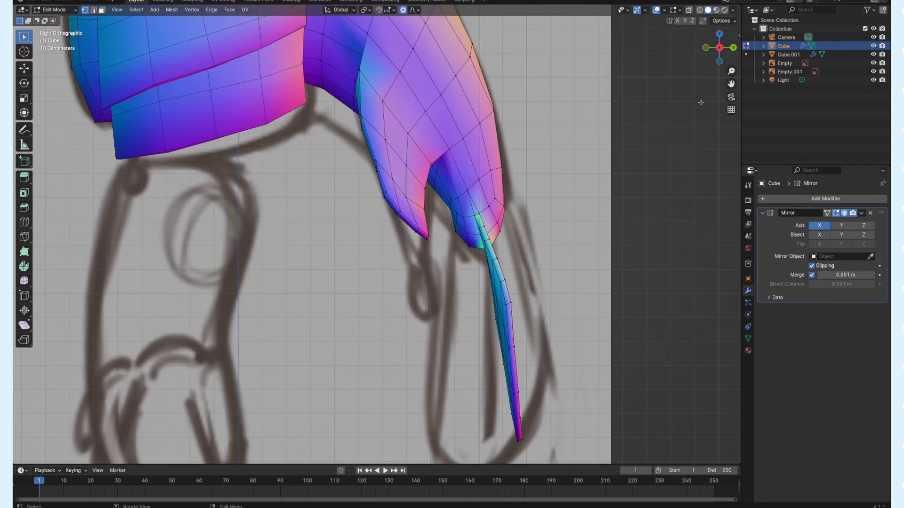
scroll(279, 204, up, 4)
drag(348, 272, 348, 272)
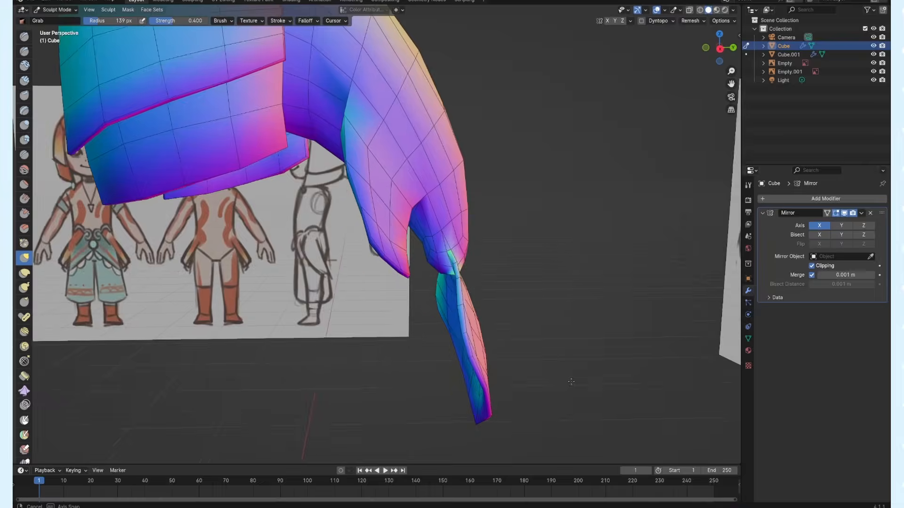
mouse_move(568, 377)
middle_down()
mouse_move(499, 376)
mouse_move(580, 369)
mouse_move(442, 381)
mouse_move(383, 353)
mouse_move(306, 288)
mouse_move(266, 296)
mouse_move(428, 279)
middle_up()
scroll(311, 287, up, 4)
scroll(288, 285, down, 5)
middle_drag(288, 286, 262, 272)
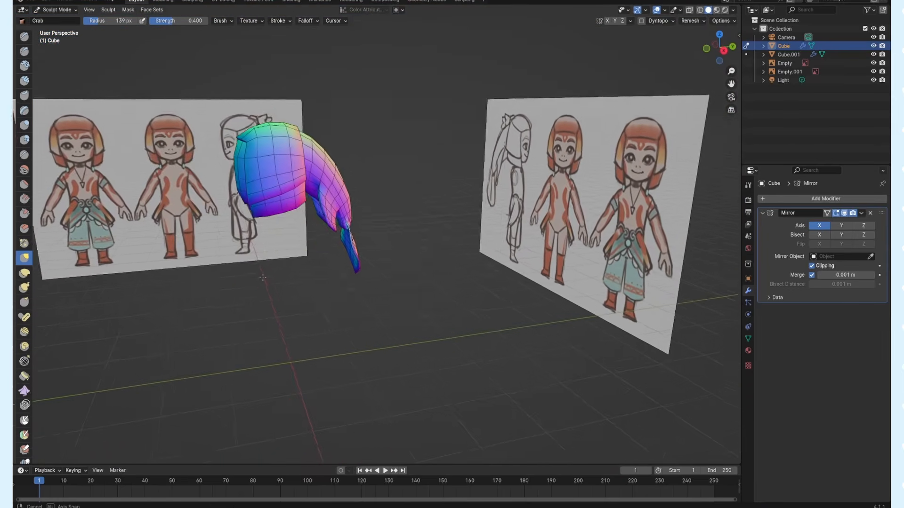
scroll(280, 268, up, 6)
shift+middle_drag(276, 230, 531, 212)
scroll(442, 310, down, 5)
scroll(337, 278, up, 4)
scroll(531, 211, down, 3)
mouse_move(395, 259)
middle_down()
mouse_move(541, 248)
mouse_move(382, 318)
mouse_move(541, 308)
mouse_move(589, 292)
middle_up()
key(Tab)
- Add a cube with a level 1 Subdivision modifier over the torso in the front view and shade it smooth
click(721, 50)
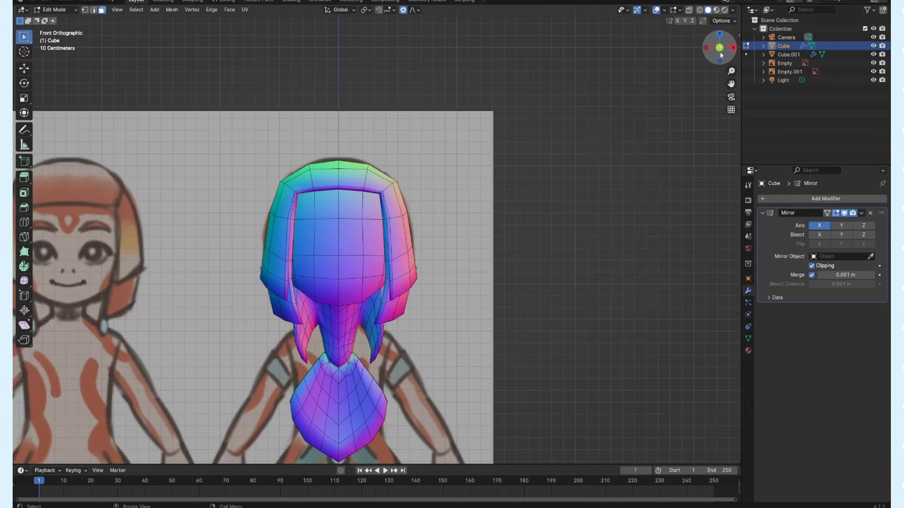
scroll(478, 311, down, 2)
shift+middle_drag(357, 371, 391, 326)
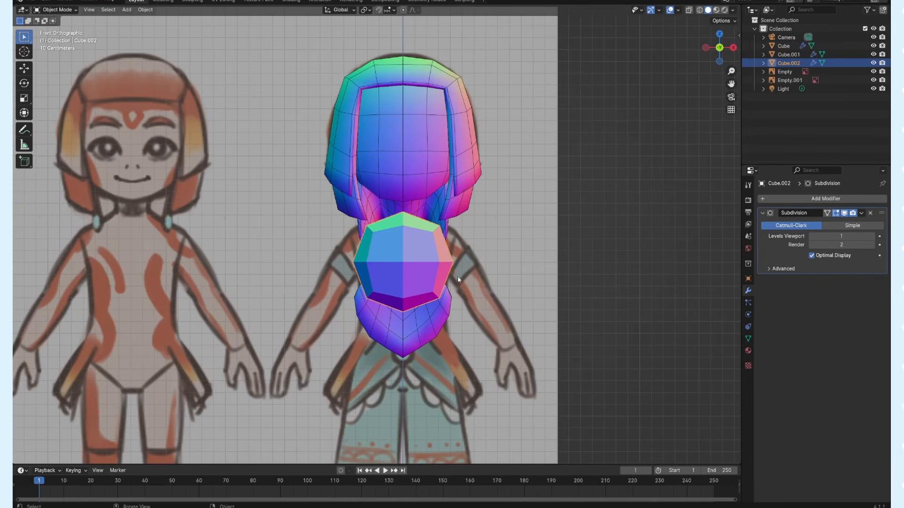
right_click(423, 273)
click(400, 266)
right_click(397, 267)
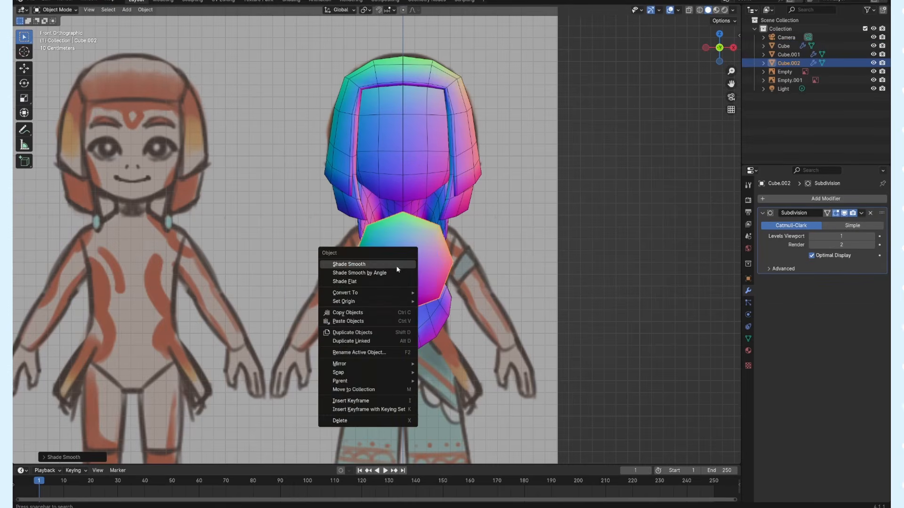
- Apply the torso cube's Subdivision modifier and, with X-ray on, move its side vertices to the reference's shoulder and waist
key(ctrl+a)
key(Tab)
click(689, 9)
scroll(442, 226, up, 2)
key(g)
click(475, 236)
drag(451, 261, 495, 288)
key(g)
click(486, 298)
drag(443, 297, 458, 314)
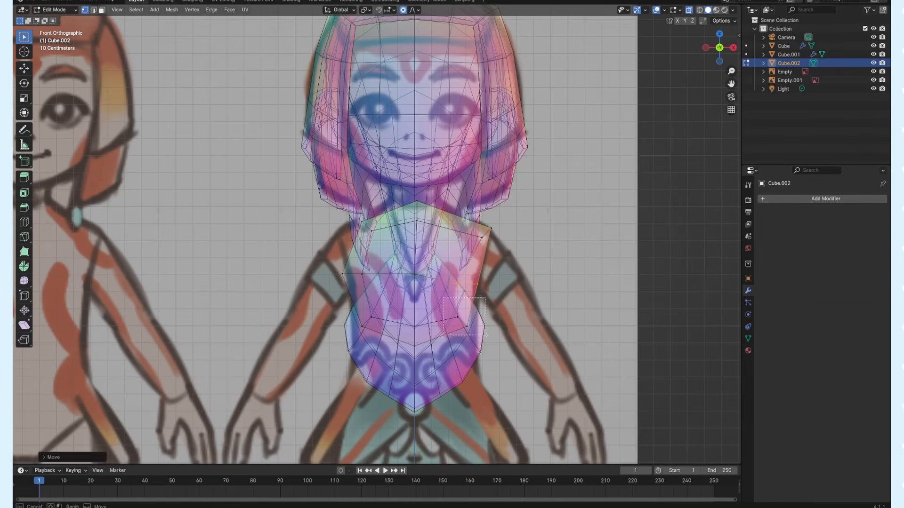
- Delete one half of the torso mesh and add an X-axis Mirror modifier with Clipping enabled
drag(301, 204, 399, 377)
key(x)
click(400, 377)
click(791, 198)
click(711, 259)
click(811, 266)
- Move the torso's top-centre vertex at the base of the neck
click(416, 201)
key(g)
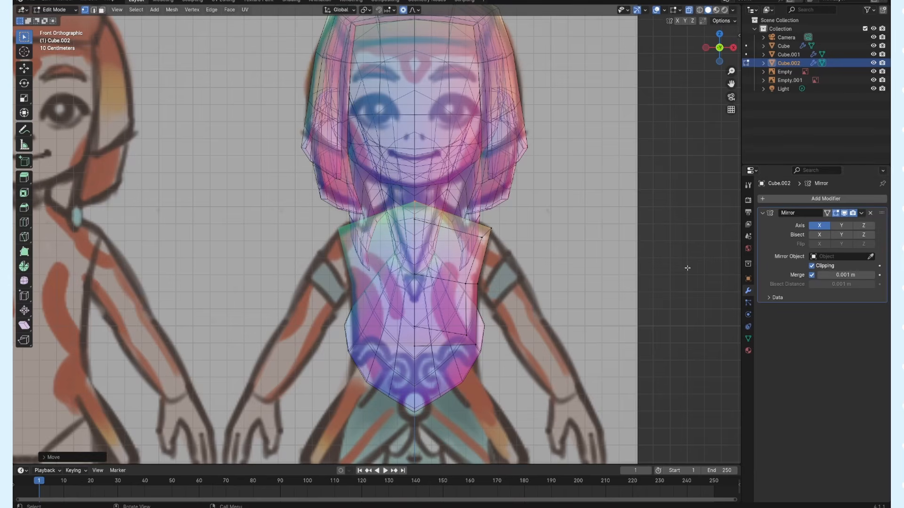
- Move the torso's lower centre vertex in the front view and shift its back vertices toward the reference in the side view
click(414, 327)
key(g)
double_click(733, 47)
click(706, 48)
drag(407, 254, 470, 302)
key(g)
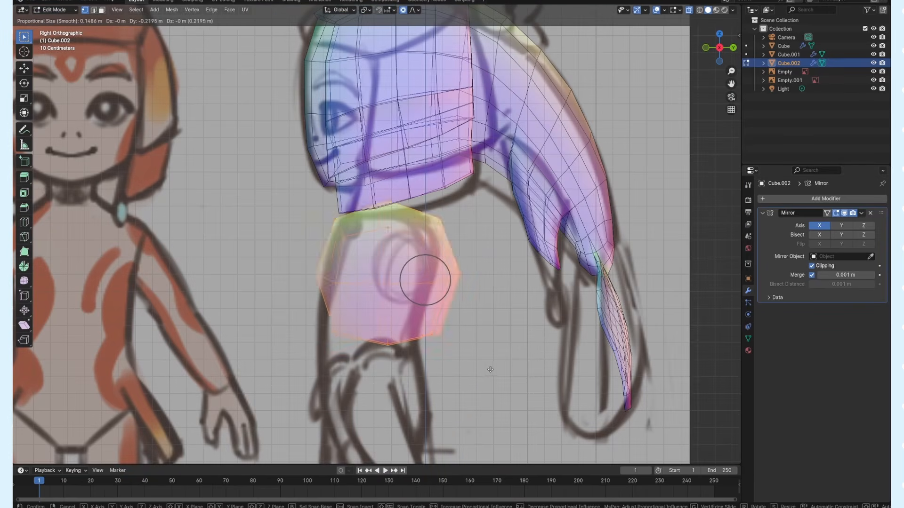
click(426, 280)
- Fit the torso's front and back vertices to the side-view outline and flatten its bottom vertices
drag(370, 304, 309, 205)
key(g)
drag(410, 258, 411, 350)
click(451, 281)
key(g)
click(398, 350)
click(342, 333)
middle_drag(359, 342, 424, 310)
- Reposition the torso's bottom faces in the front view and extrude them down twice to the hips
key(3)
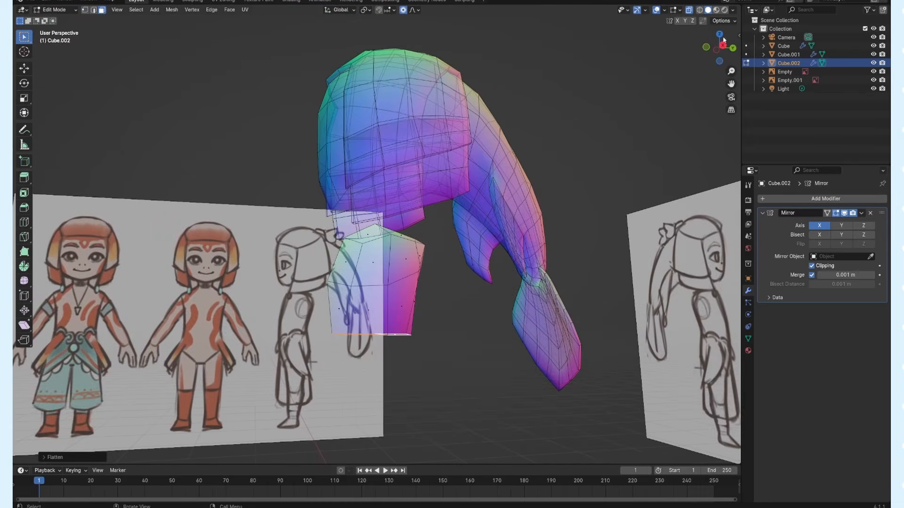
click(705, 47)
key(g)
click(426, 301)
scroll(423, 301, down, 4)
key(e)
click(406, 325)
key(e)
click(400, 308)
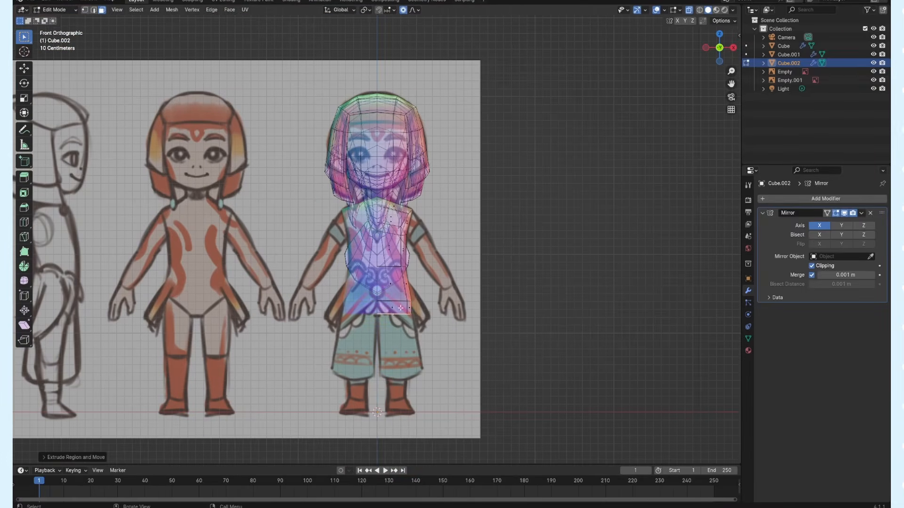
- Move the front waist and hip vertices of the lower torso to the side-view outline
scroll(443, 268, up, 3)
click(86, 10)
click(689, 10)
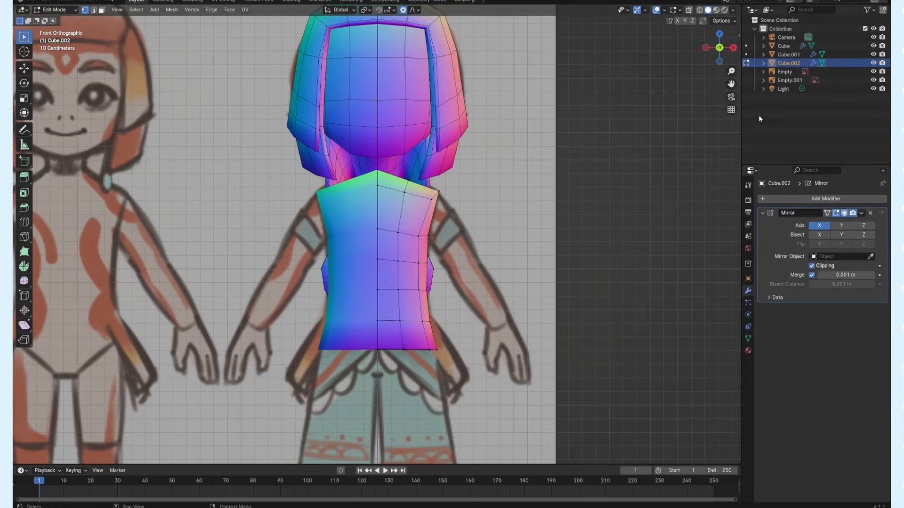
click(733, 47)
key(g)
click(352, 289)
drag(340, 340, 366, 359)
key(g)
click(358, 351)
- Move the back hip and waist vertices to the side-view outline with X-ray on and select the upper-back vertices
drag(407, 313, 436, 361)
key(g)
click(426, 353)
drag(408, 280, 437, 301)
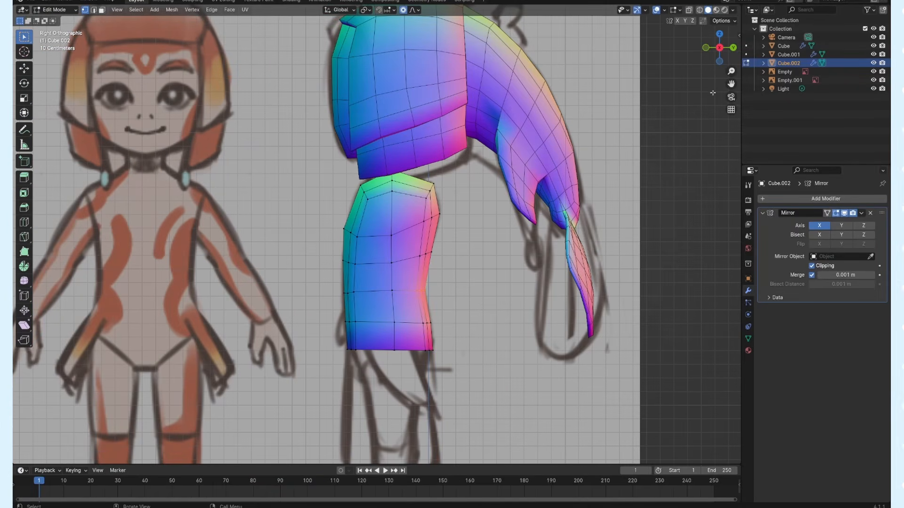
key(alt+z)
key(g)
click(443, 236)
drag(424, 174, 461, 231)
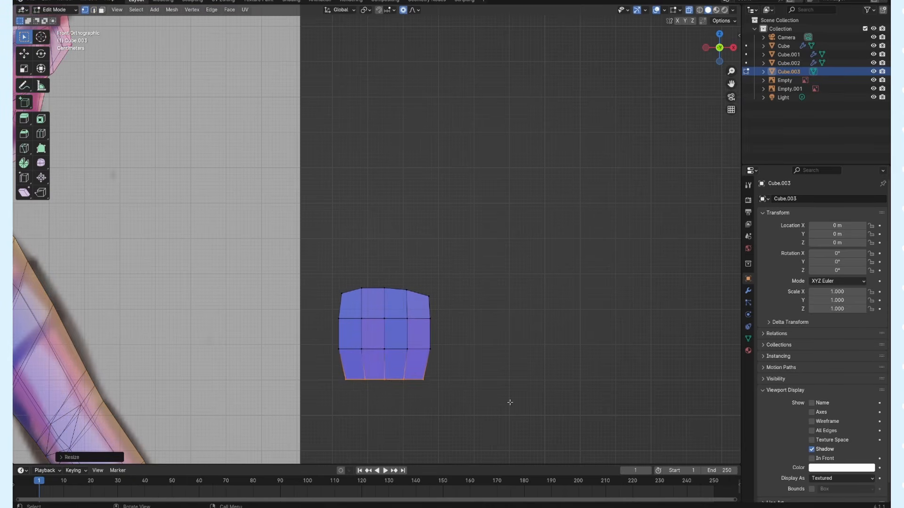
- Extrude four fingers from the palm's top faces and flatten their ends by scaling to 0 on Z
middle_drag(384, 387, 378, 223)
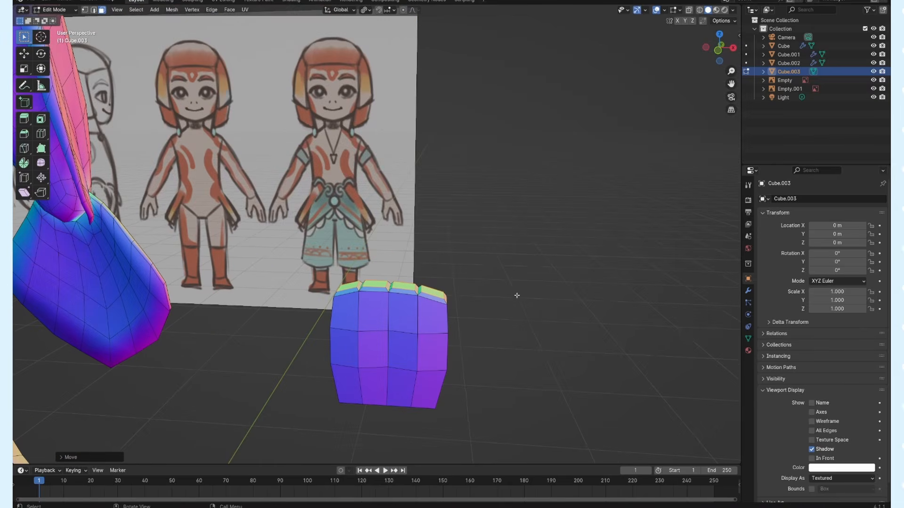
middle_drag(542, 317, 537, 349)
key(e)
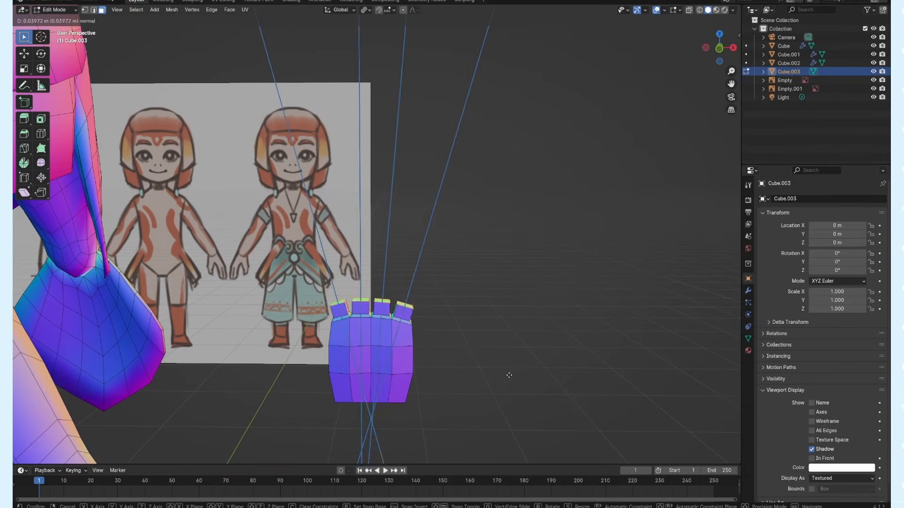
click(522, 315)
key(s)
key(z)
key(0)
click(516, 312)
- Add loop cuts across the hand's fingers to divide them into segments
key(ctrl+r)
scroll(346, 264, up, 1)
click(346, 265)
right_click(346, 265)
key(ctrl+r)
scroll(364, 269, up, 1)
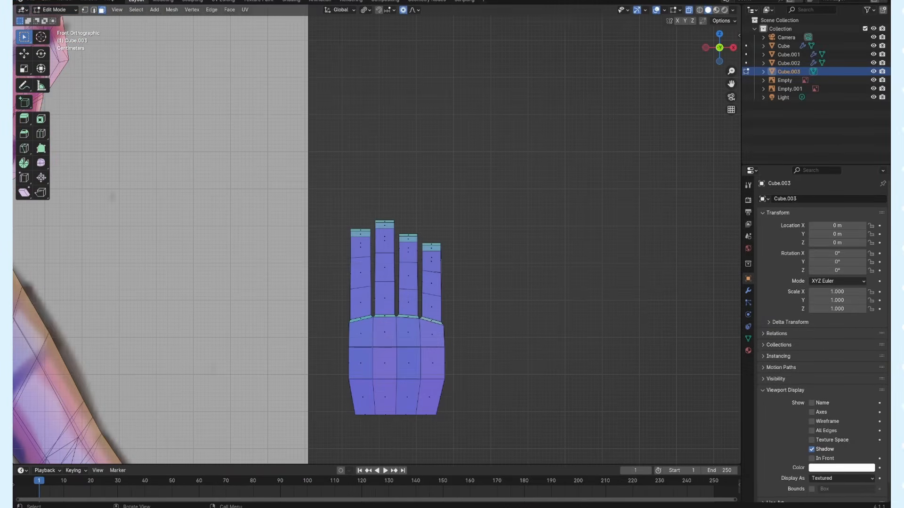
- Extrude the thumb's base from the lower side faces of the palm in the front view, rotating and scaling it outward
click(361, 363)
middle_drag(360, 363, 414, 377)
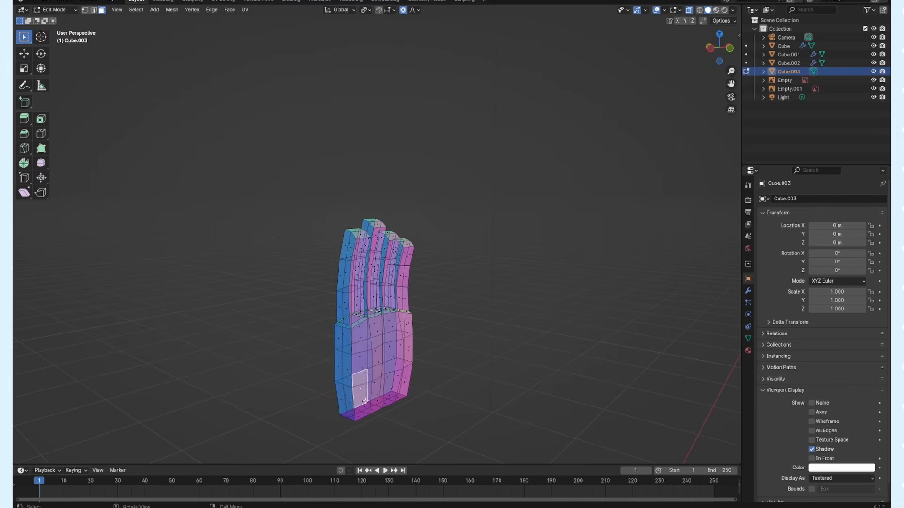
shift+click(362, 395)
key(KP_1)
key(e)
click(420, 363)
key(r)
click(454, 376)
key(s)
click(467, 383)
click(379, 366)
key(ctrl+z)
- Extrude a further thumb segment from the palm, scale its end smaller and move it outward
middle_drag(478, 351, 510, 323)
click(718, 47)
key(e)
click(447, 178)
key(s)
click(387, 235)
key(g)
click(516, 293)
- Select the vertices on the thumb side through the mesh with X-ray and reposition them in the front view
middle_drag(516, 292, 414, 306)
drag(306, 324, 371, 408)
key(alt+z)
key(KP_1)
key(g)
click(308, 331)
key(alt+z)
- Extrude the thumb's end face into a tip segment and move it into place
middle_drag(307, 331, 423, 320)
key(e)
click(391, 340)
key(g)
click(452, 324)
middle_drag(480, 264, 534, 168)
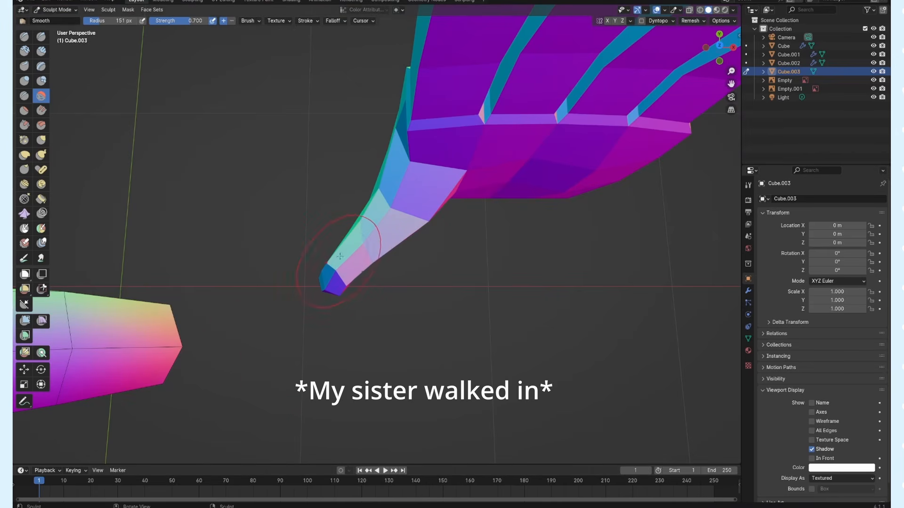
- Smooth the thumb in Sculpt Mode with a 259 px Smooth brush and reduce the brush radius to 111 px
key(f)
click(442, 230)
drag(406, 227, 385, 229)
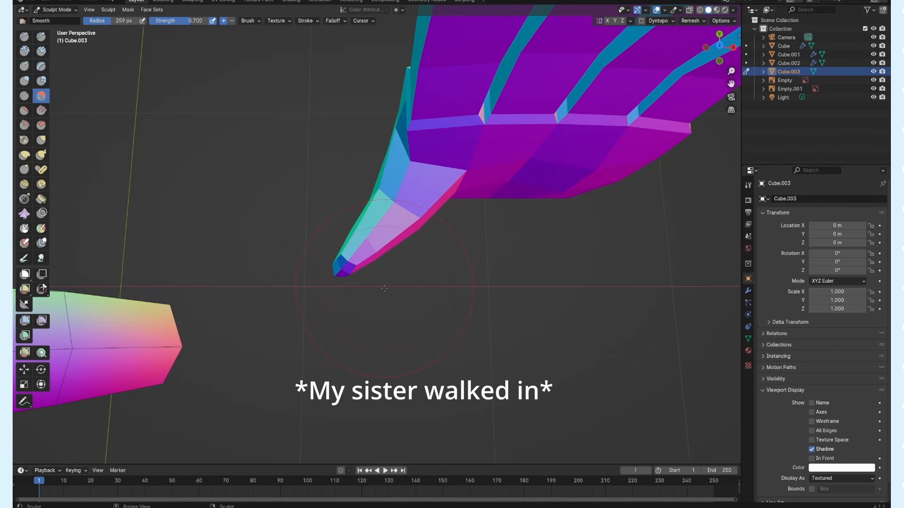
middle_drag(383, 288, 411, 251)
key(f)
click(360, 280)
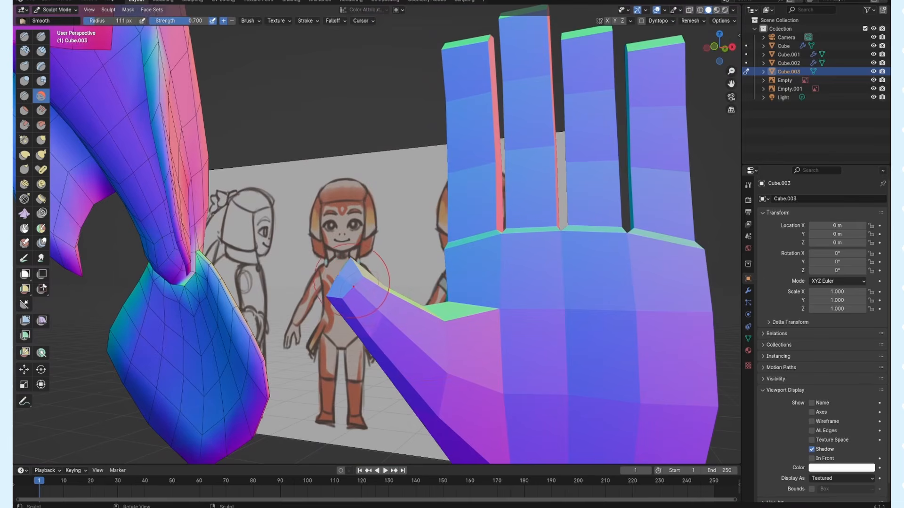
- Switch to the Grab brush and examine the hand's palm, thumb and fingers from the thumb side
key(g)
mouse_move(361, 291)
middle_down()
mouse_move(555, 296)
mouse_move(434, 291)
mouse_move(512, 333)
mouse_move(216, 248)
mouse_move(273, 305)
middle_up()
middle_drag(273, 305, 282, 307)
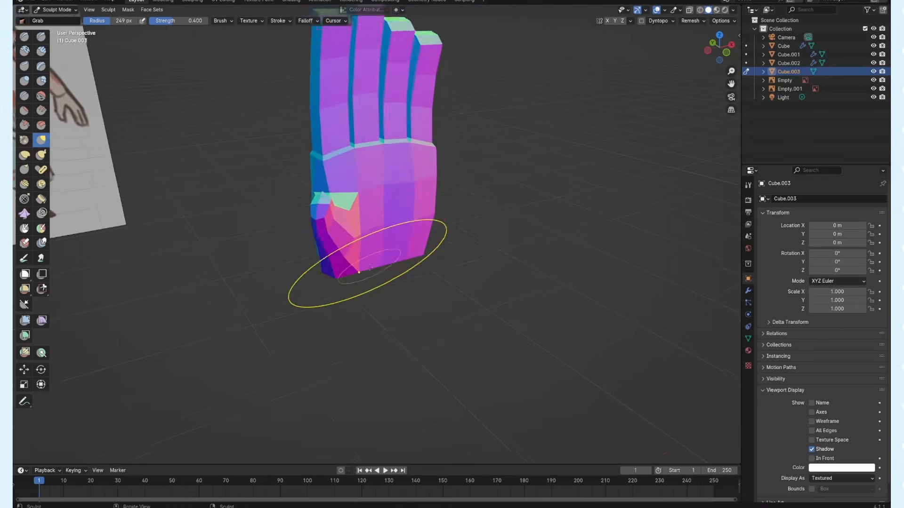
scroll(366, 207, down, 2)
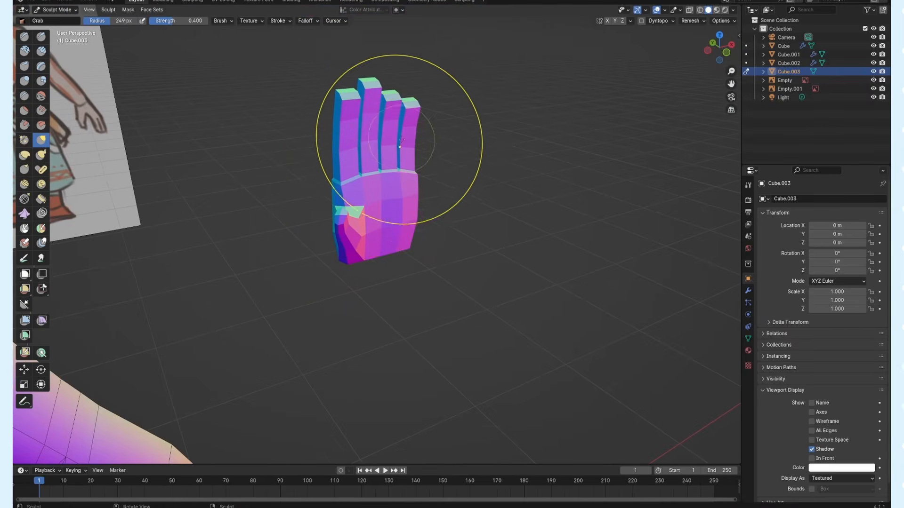
scroll(379, 140, up, 3)
shift+middle_drag(371, 139, 511, 279)
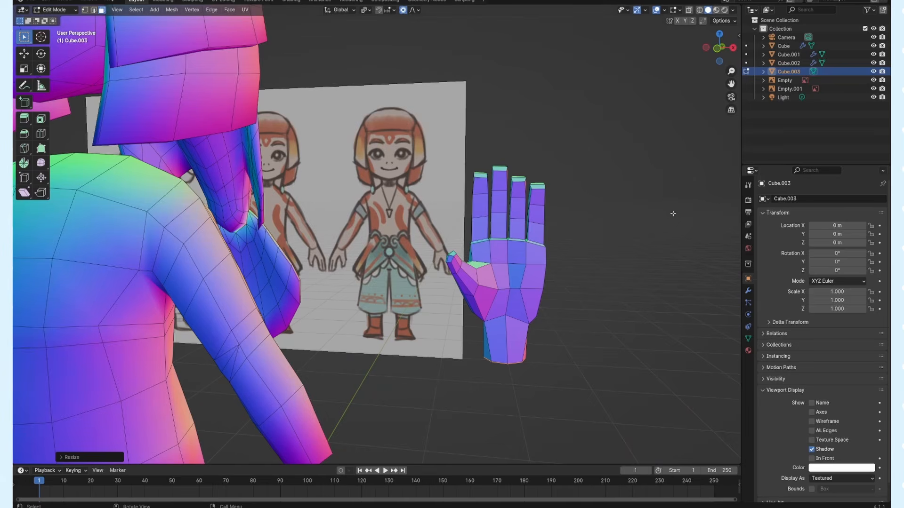
- Add an X-axis Mirror modifier to the hand
click(826, 199)
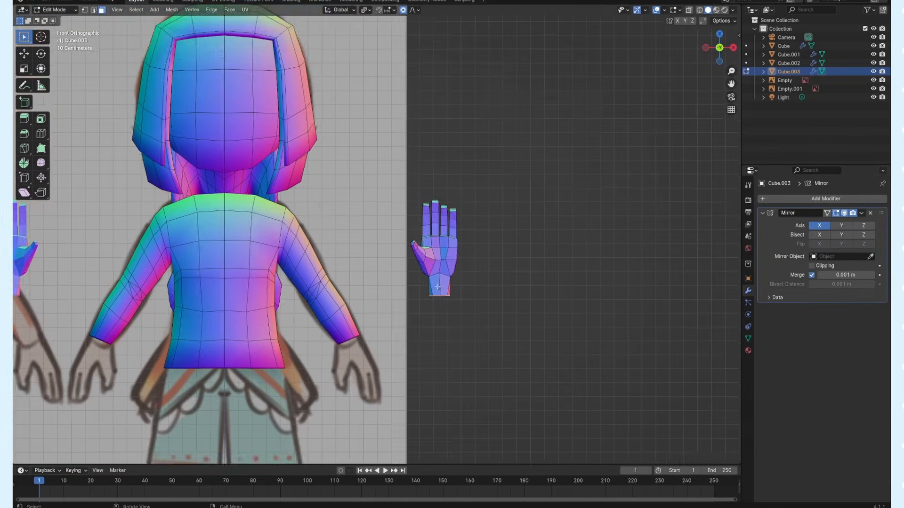
middle_drag(437, 287, 507, 302)
key(r)
key(Escape)
key(Tab)
key(r)
key(Escape)
key(Tab)
key(r)
key(x)
key(Escape)
- Rotate the hand 90° around the Z axis and turn it around the Y axis so the fingers point downward
text(rz90)
key(Return)
key(r)
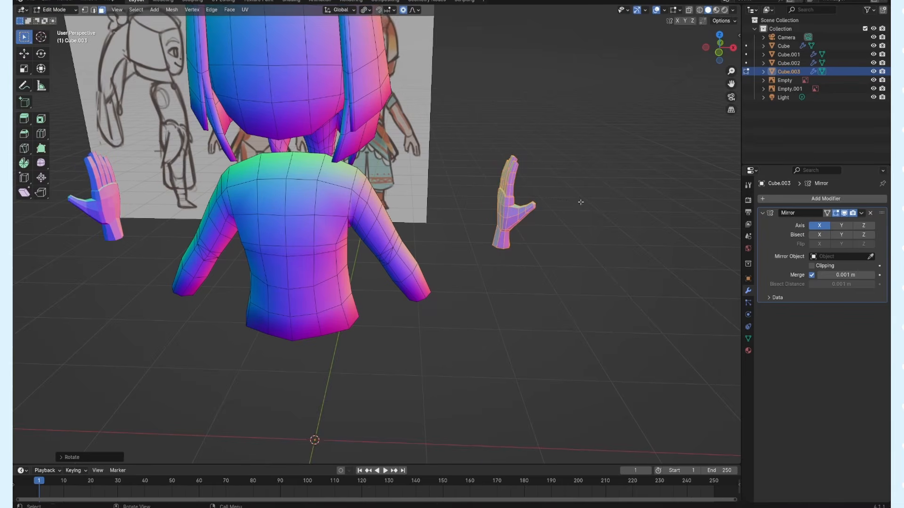
key(y)
click(589, 225)
- Rotate, scale and move the hand onto the end of the arm in the front view, and adjust its width along X
key(KP_1)
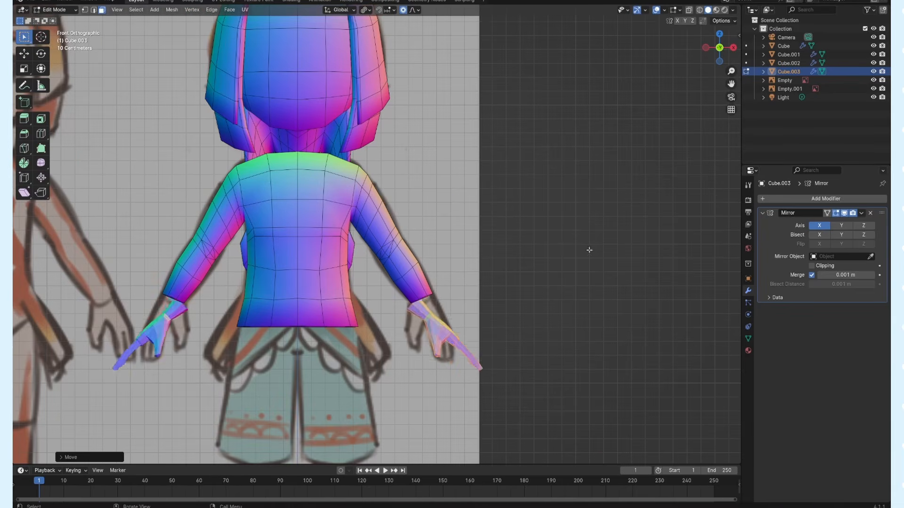
key(r)
click(551, 326)
key(s)
click(541, 317)
key(g)
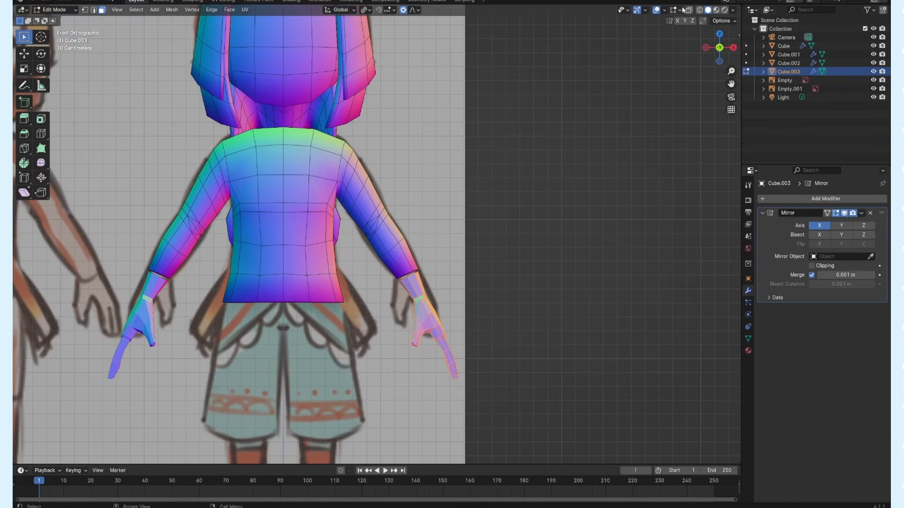
key(s)
key(x)
click(519, 362)
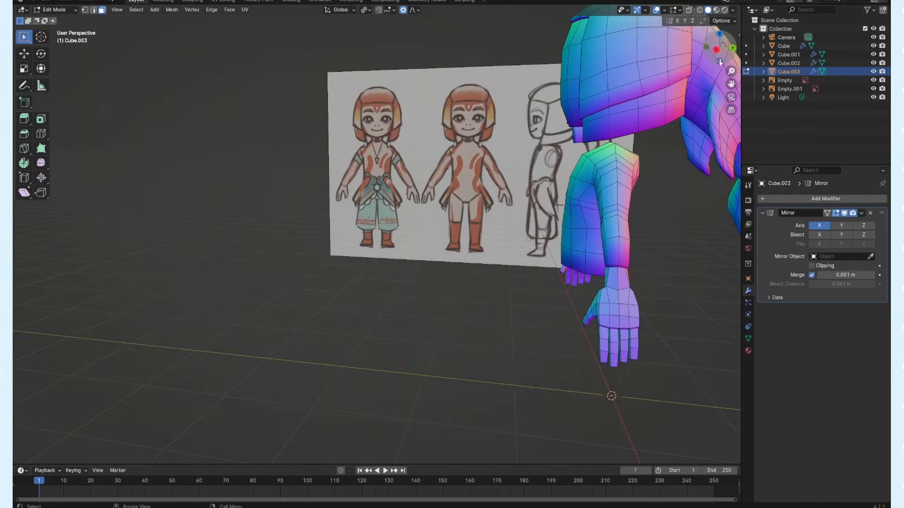
- Scale the hand down and move it up to the wrist in the side view with X-ray on
click(716, 50)
click(699, 10)
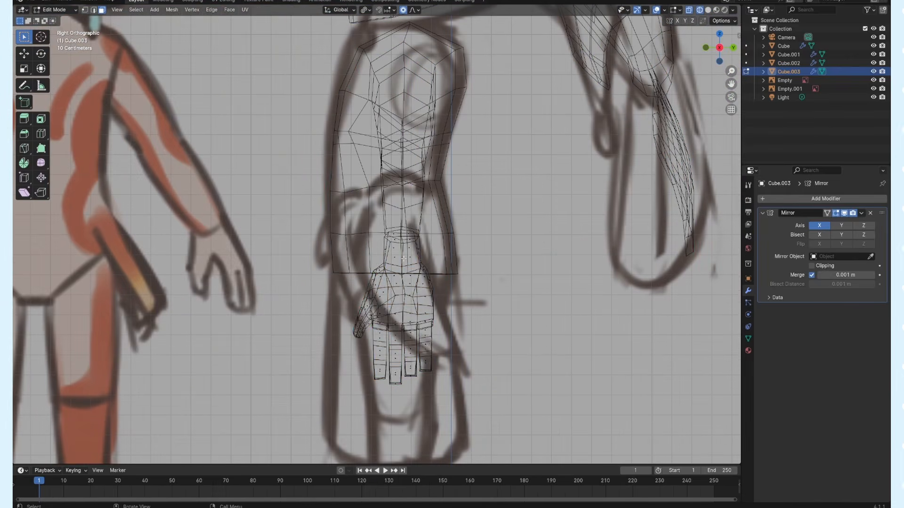
key(shift+z)
click(534, 360)
key(g)
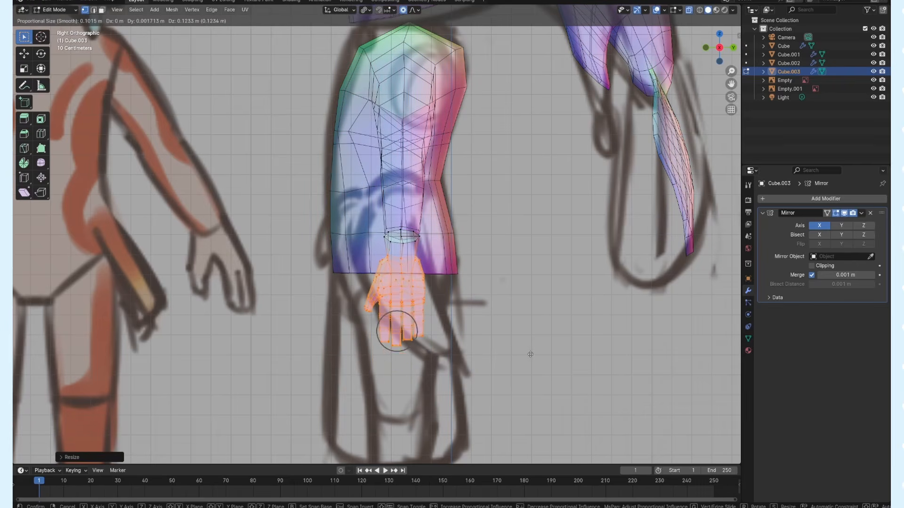
click(528, 354)
- Align the hand with the end of the forearm in the front view
key(KP_1)
key(g)
click(517, 349)
click(511, 341)
scroll(483, 289, down, 5)
middle_drag(483, 289, 567, 23)
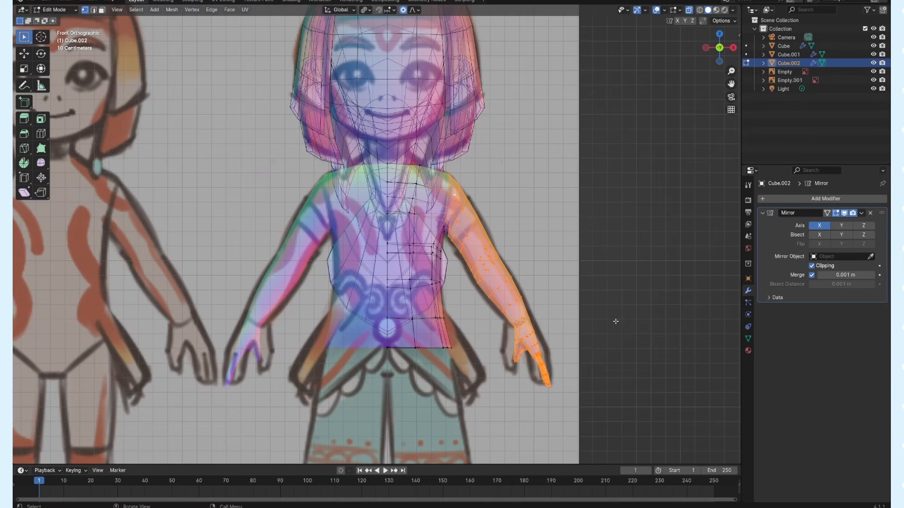
- Try to rotate the arm and hand to horizontal with proportional editing on and raise them to shoulder height
key(r)
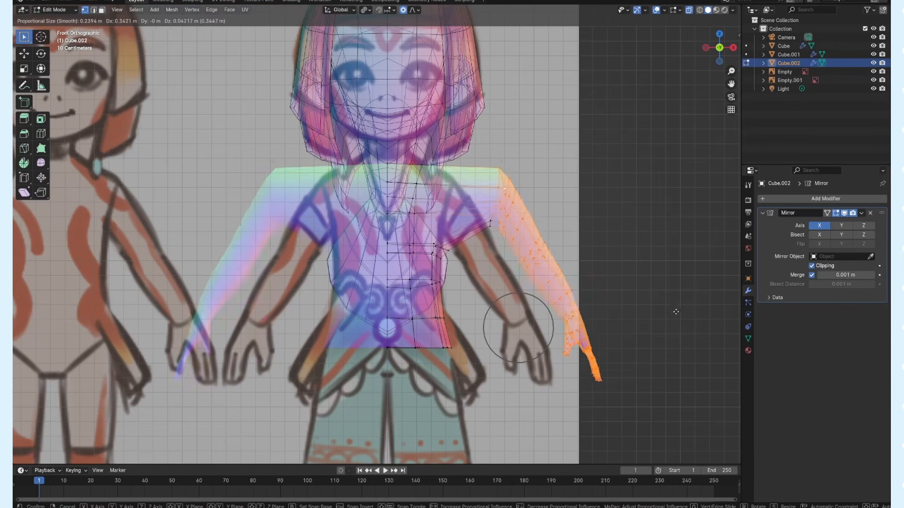
click(666, 188)
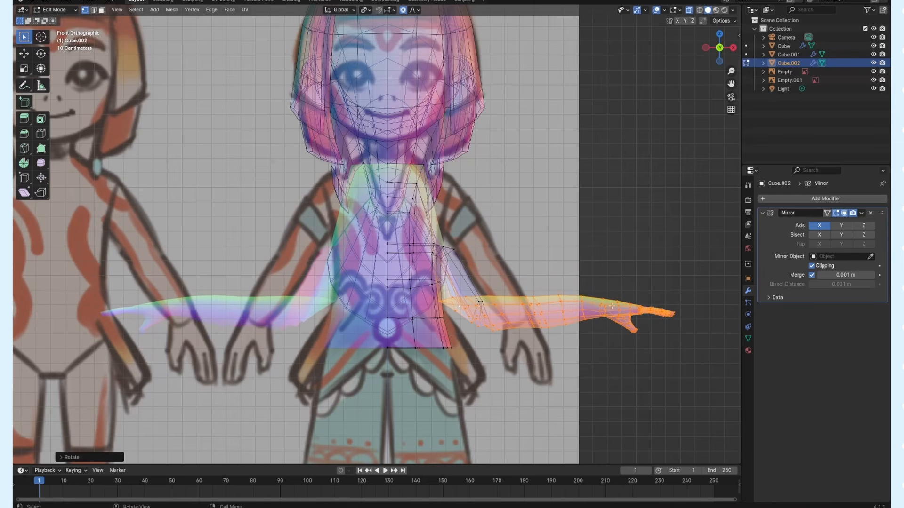
key(g)
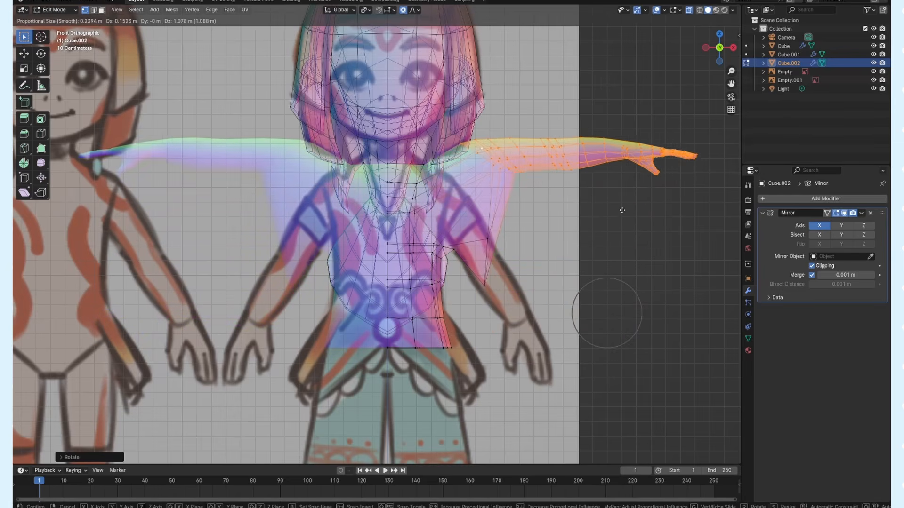
right_click(622, 206)
key(ctrl+z)
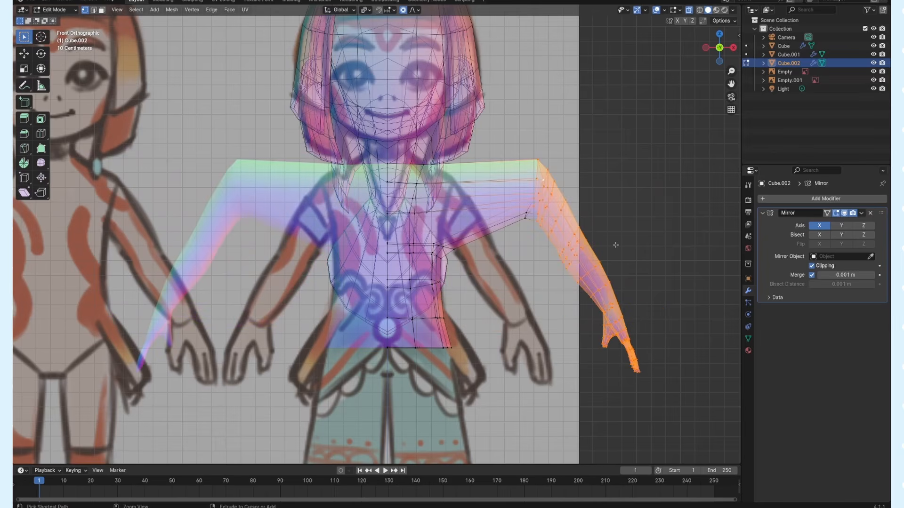
- Rotate the arm and hand up toward a horizontal T-pose with proportional editing off and move them to the shoulder
key(r)
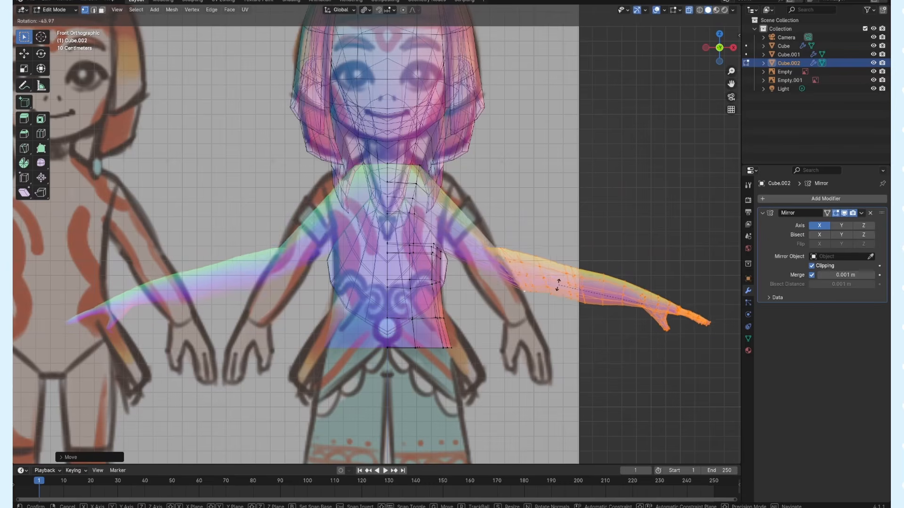
click(554, 293)
key(g)
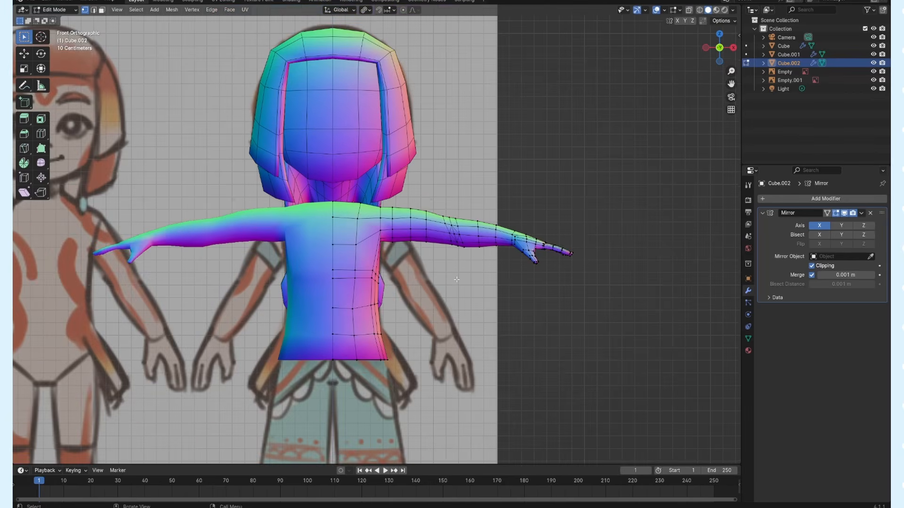
- Select the elbow's edge loops with X-ray on and straighten them across the horizontal arm
scroll(461, 279, up, 3)
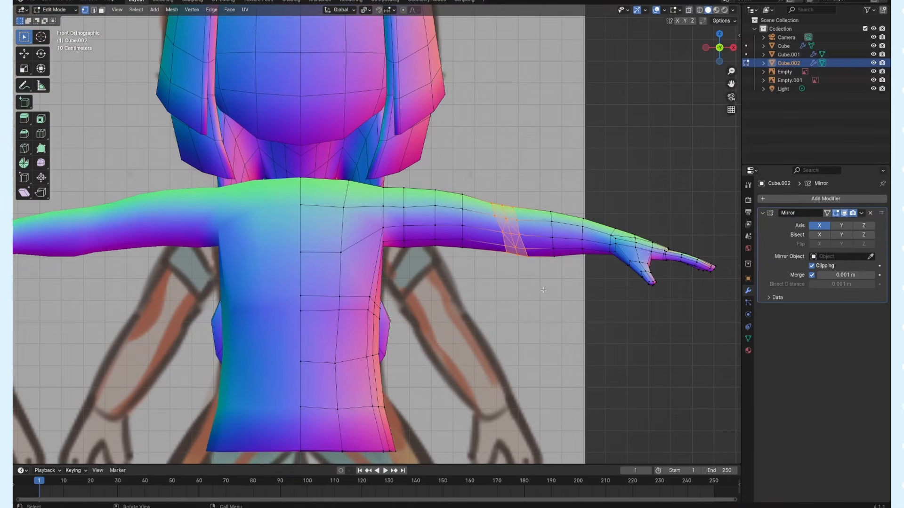
click(688, 10)
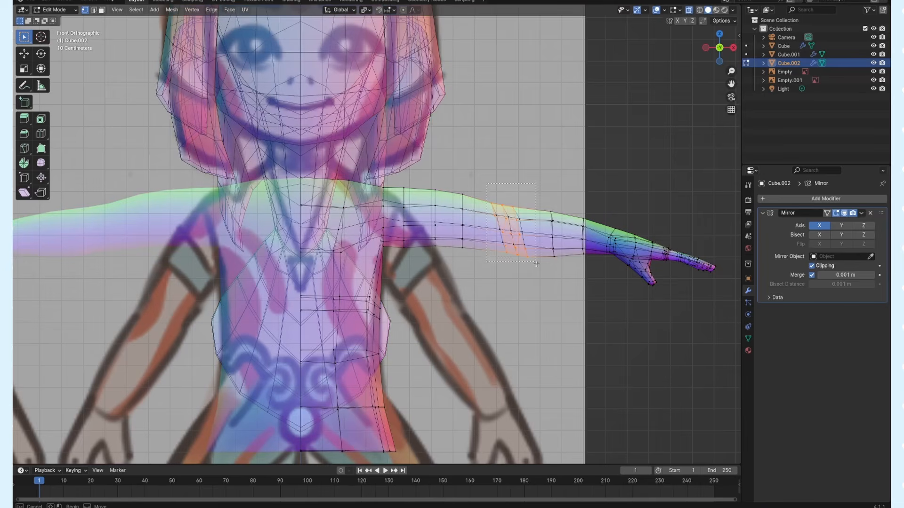
click(601, 317)
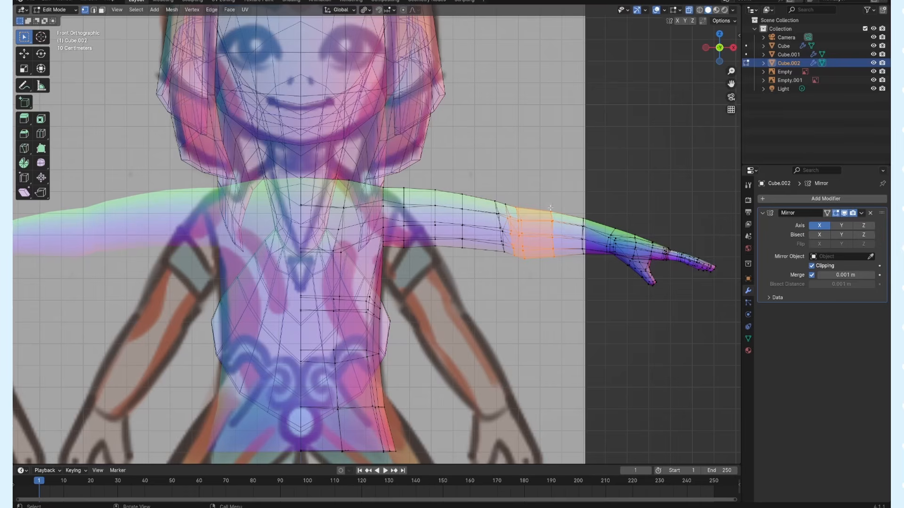
- Raise the forearm and hand level with the shoulder and nudge an elbow vertex with proportional editing in the front view
scroll(554, 213, down, 1)
drag(535, 221, 661, 282)
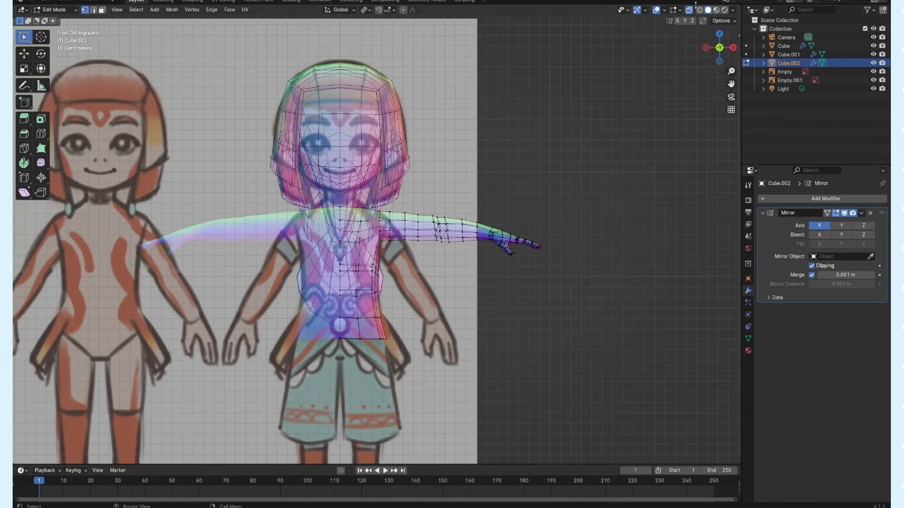
key(g)
key(alt+z)
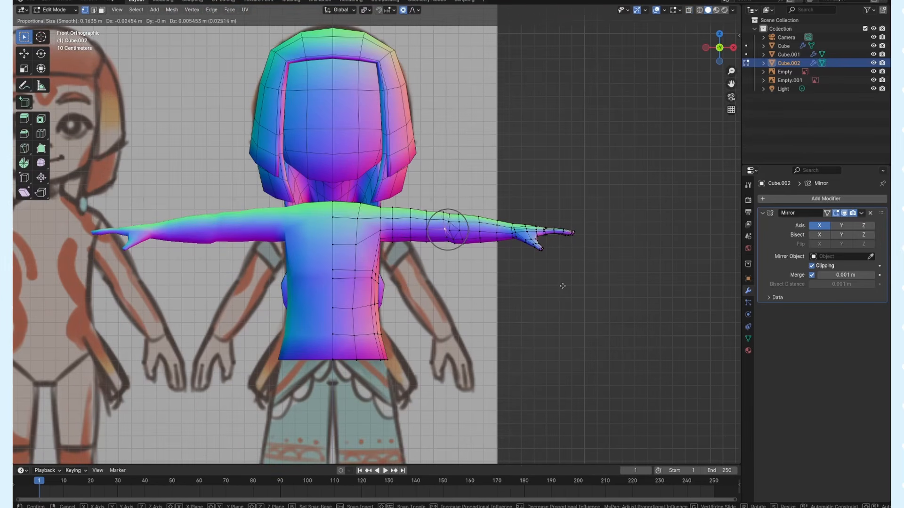
click(563, 286)
scroll(563, 286, up, 4)
key(g)
click(563, 283)
- Reposition individual vertices on the upper and lower edges of the arm to smooth its outline
click(507, 191)
key(g)
click(518, 199)
click(542, 193)
click(591, 251)
key(g)
click(591, 250)
click(447, 182)
key(g)
click(453, 185)
middle_drag(470, 221, 466, 276)
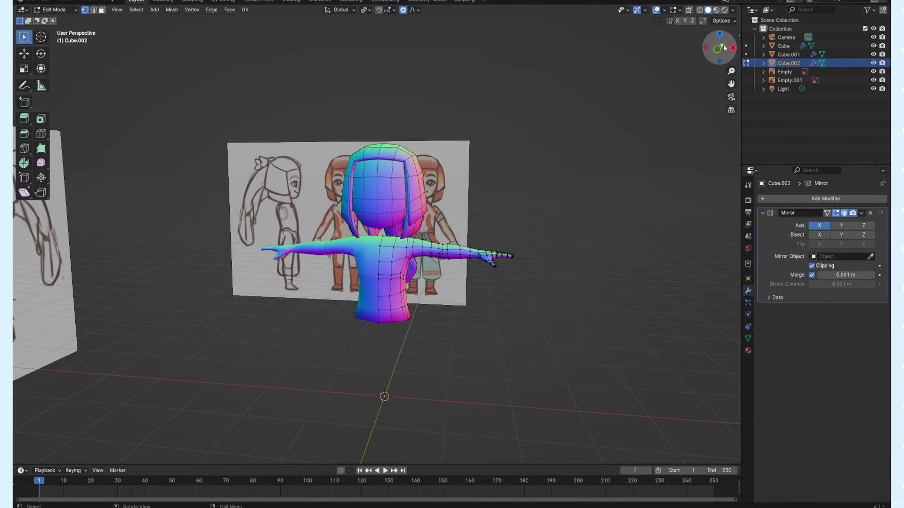
- Adjust the two vertices in the middle of the elbow in the front view to even out the mesh there
click(724, 48)
scroll(577, 296, up, 6)
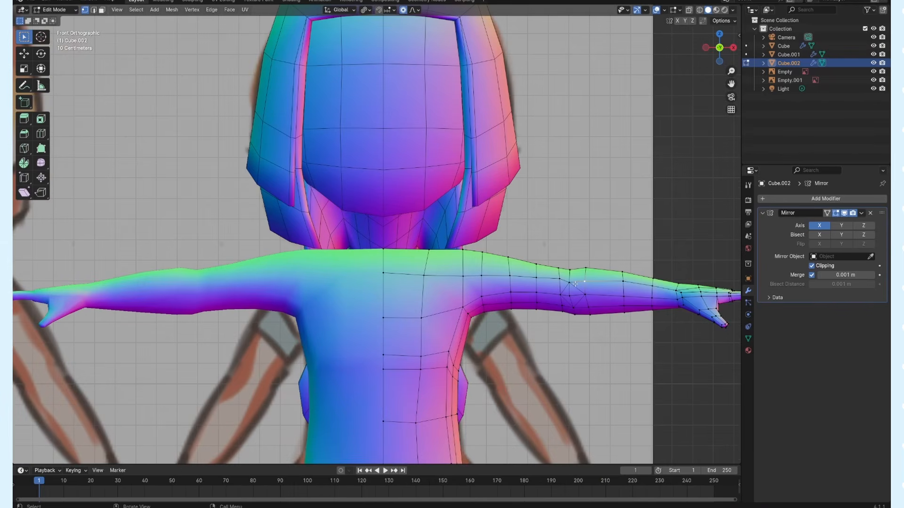
key(g)
click(588, 281)
click(574, 298)
key(g)
click(577, 297)
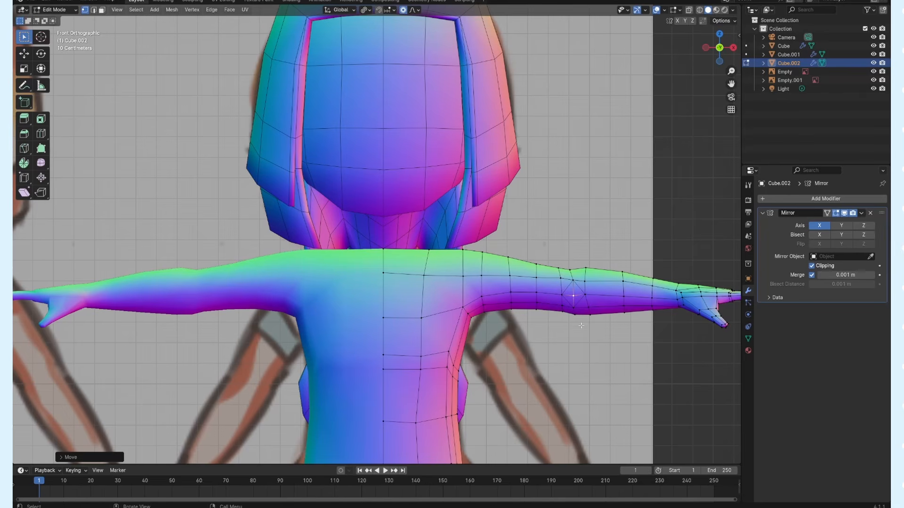
middle_drag(624, 355, 579, 368)
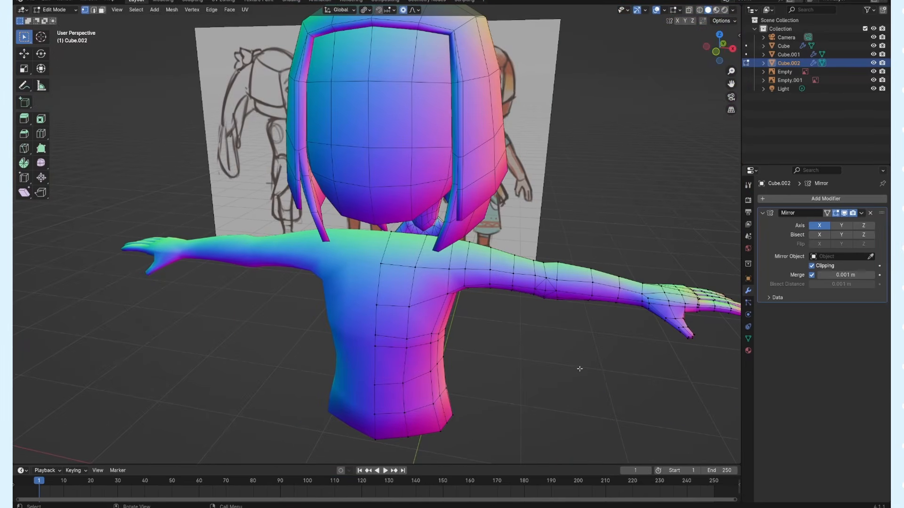
- Add a cylinder for the legs and scale it to the thigh's width in the front view
click(717, 53)
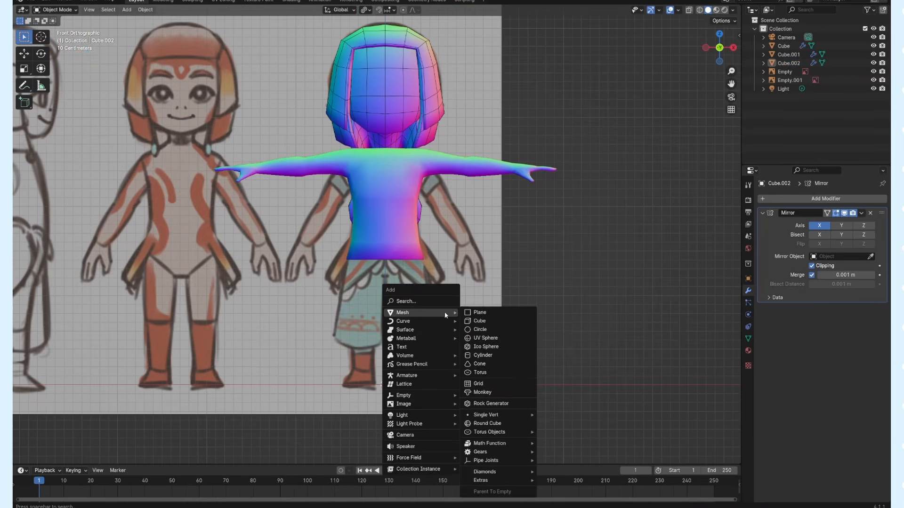
click(489, 338)
key(s)
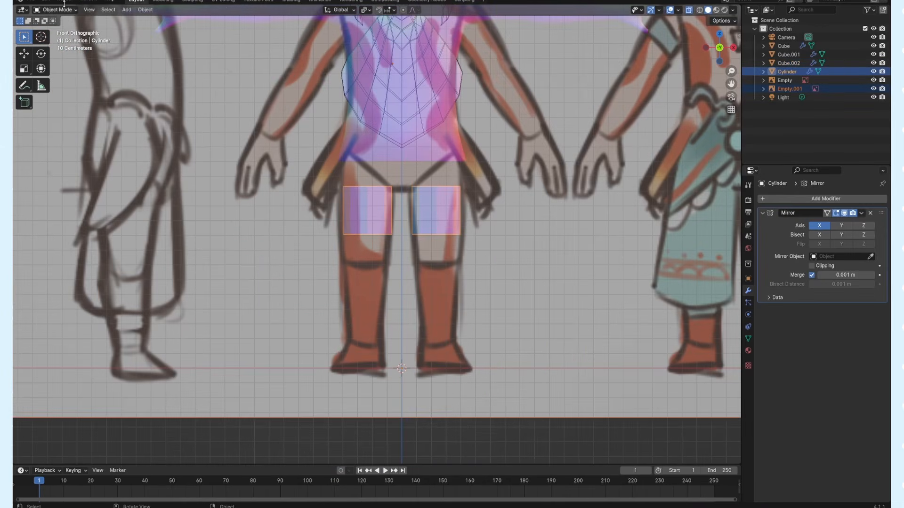
- Scale and move the leg cylinder's rings in Edit Mode to follow the leg down to the ankle in the front reference
key(Tab)
key(s)
click(509, 311)
click(535, 349)
key(s)
click(526, 348)
drag(404, 251, 472, 277)
key(g)
click(474, 284)
- Move the whole leg onto the side reference in the side view and fit its upper section to the thigh
click(732, 48)
key(a)
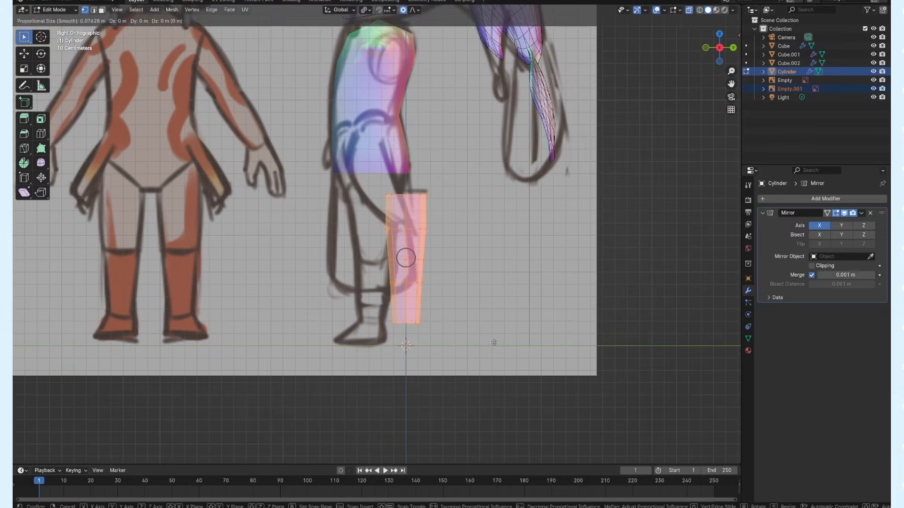
click(461, 343)
shift+middle_drag(442, 214, 462, 262)
drag(354, 228, 462, 263)
key(g)
click(461, 262)
key(s)
click(473, 265)
- Shift the knee and lower-leg vertices with proportional editing to follow the reference, and turn X-ray off
drag(401, 337, 418, 324)
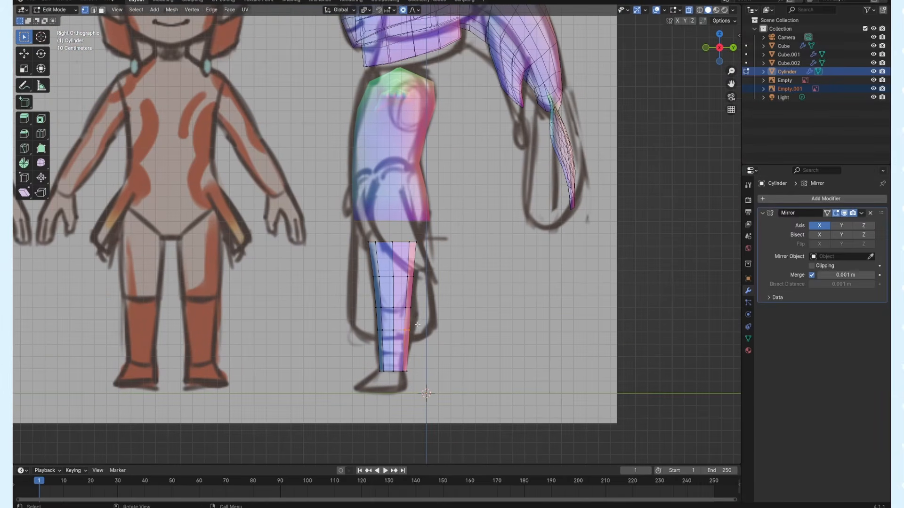
key(g)
click(421, 313)
key(g)
drag(417, 380, 387, 331)
click(397, 363)
key(g)
click(387, 318)
key(g)
click(387, 326)
middle_drag(386, 325, 414, 336)
key(alt+z)
click(710, 48)
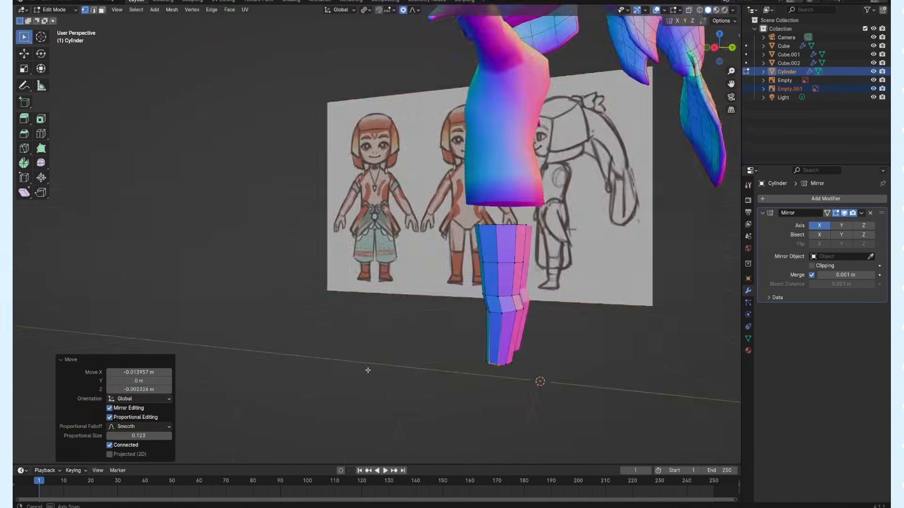
middle_drag(367, 372, 377, 372)
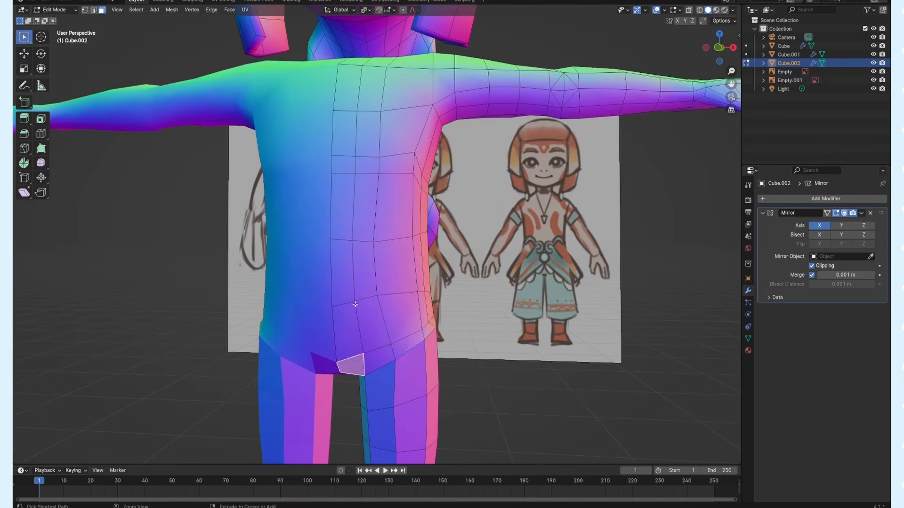
- Delete the selected loop at the hip where the torso meets the leg and switch to vertex selection
middle_drag(355, 304, 311, 203)
alt+click(438, 342)
key(x)
click(463, 373)
key(1)
- Examine the body with its attached legs and feet from below, the front and the sides
middle_drag(454, 352, 36, 101)
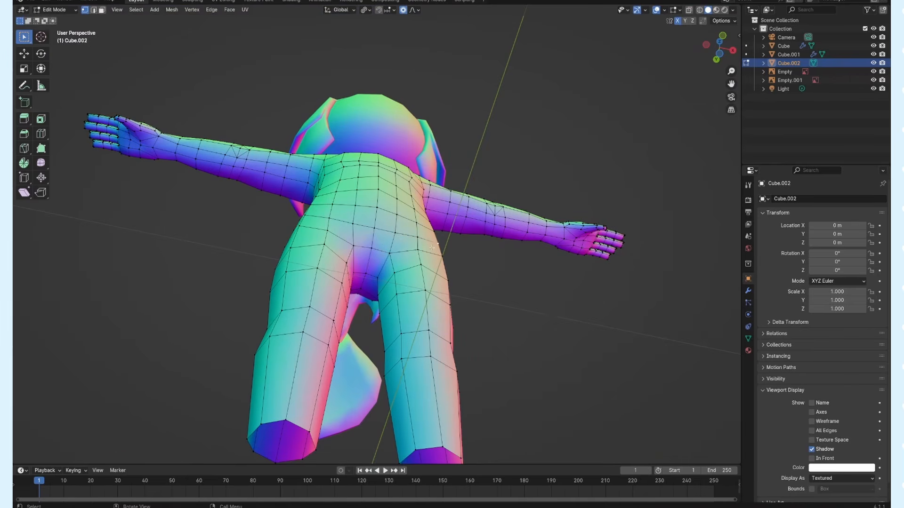
middle_drag(432, 248, 403, 360)
scroll(438, 290, down, 3)
middle_drag(437, 290, 425, 246)
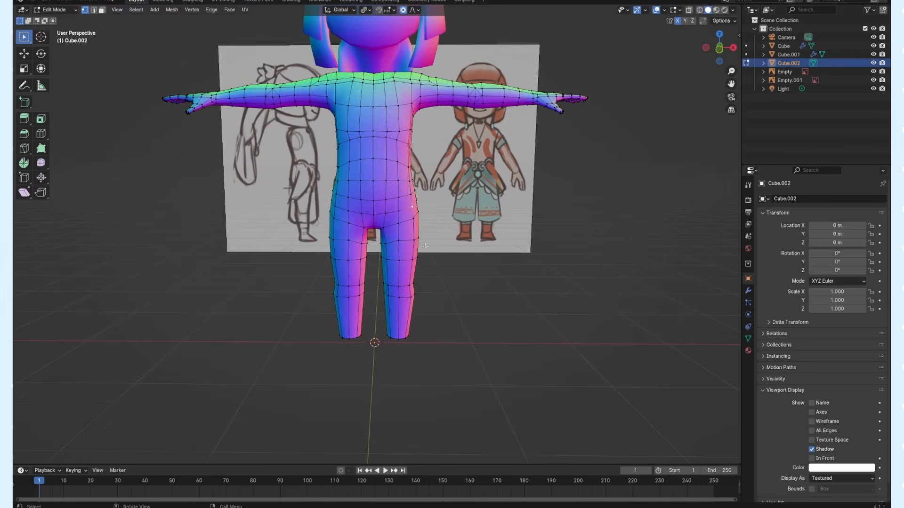
scroll(473, 278, up, 1)
shift+middle_drag(383, 282, 431, 346)
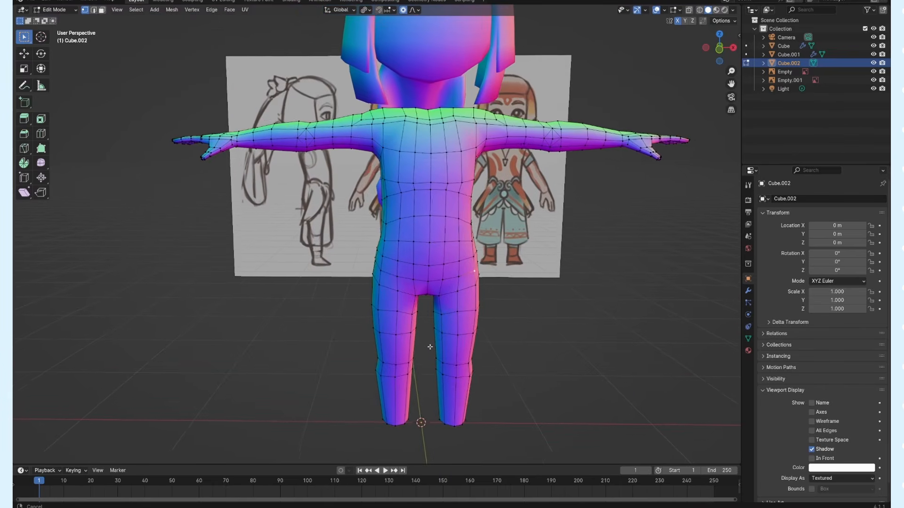
click(720, 49)
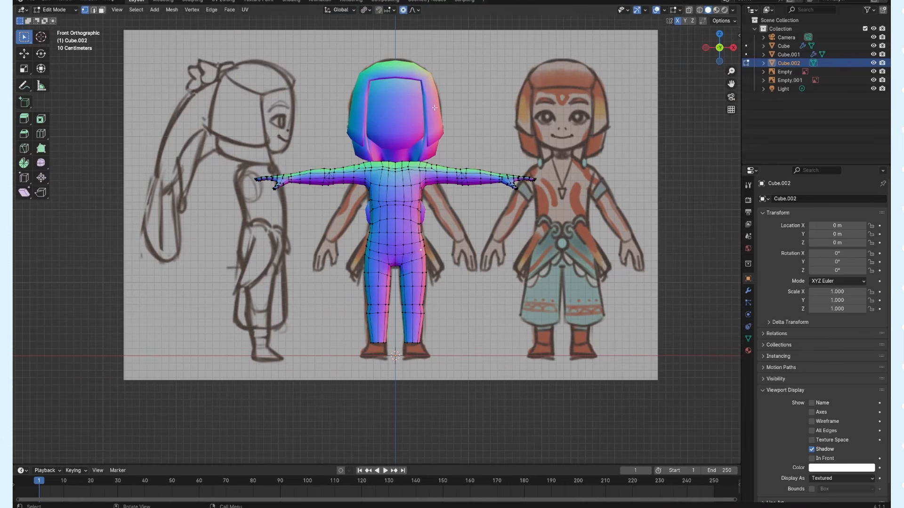
middle_drag(433, 107, 516, 105)
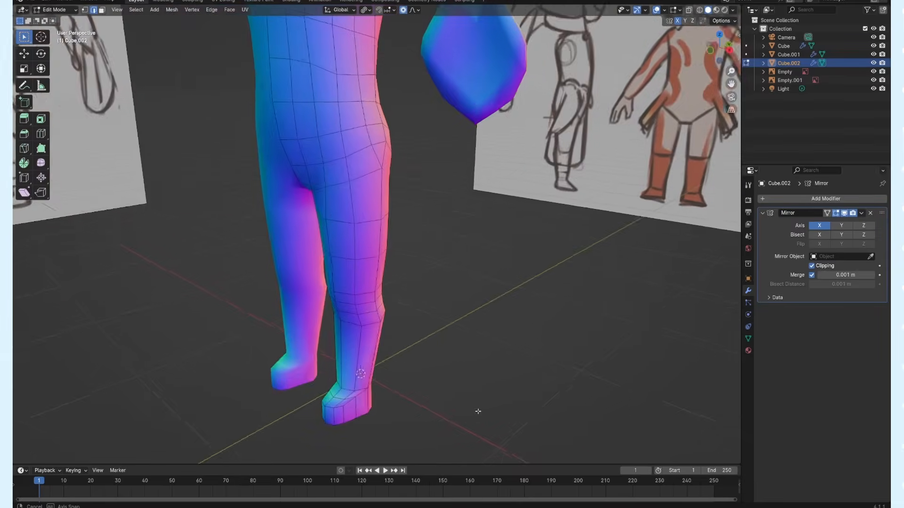
middle_drag(478, 411, 514, 410)
scroll(514, 410, down, 3)
middle_drag(353, 361, 377, 342)
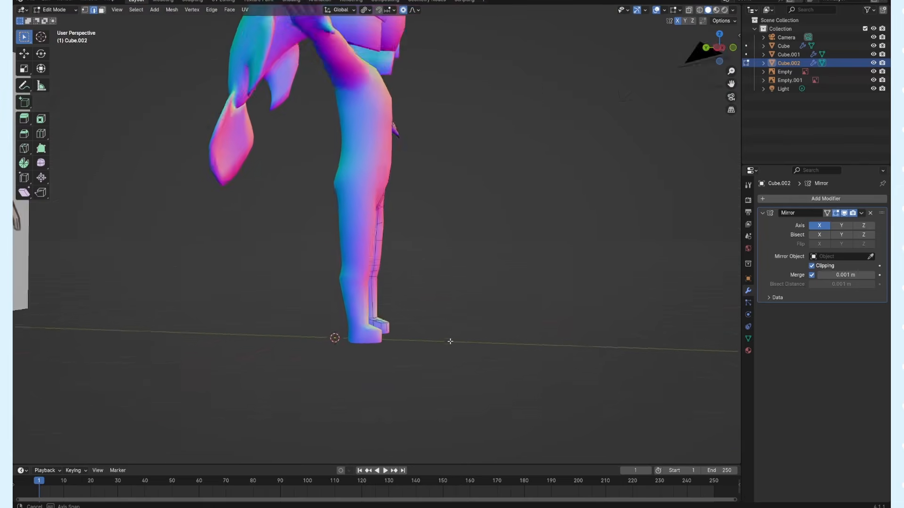
middle_drag(447, 341, 472, 343)
scroll(472, 343, down, 3)
middle_drag(395, 343, 376, 342)
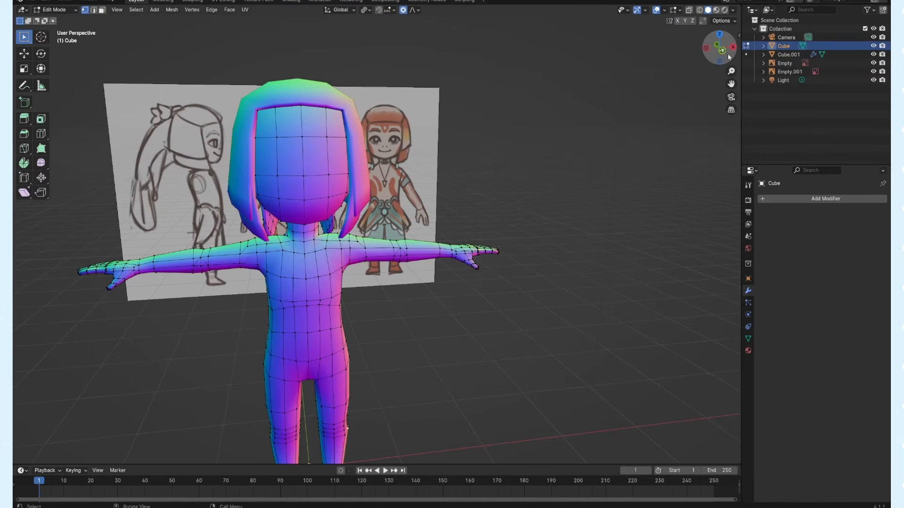
- Select one half of the joined body in the front view to replace it with a mirrored half
click(729, 57)
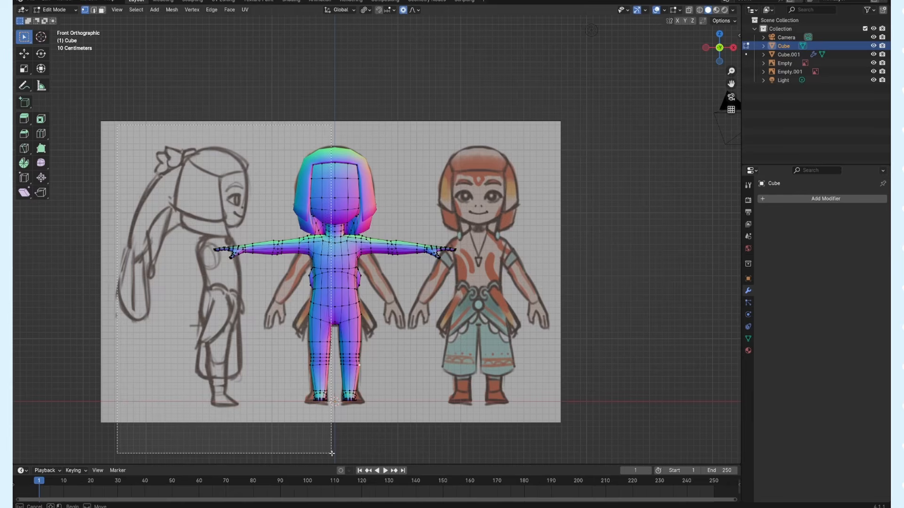
drag(332, 454, 332, 453)
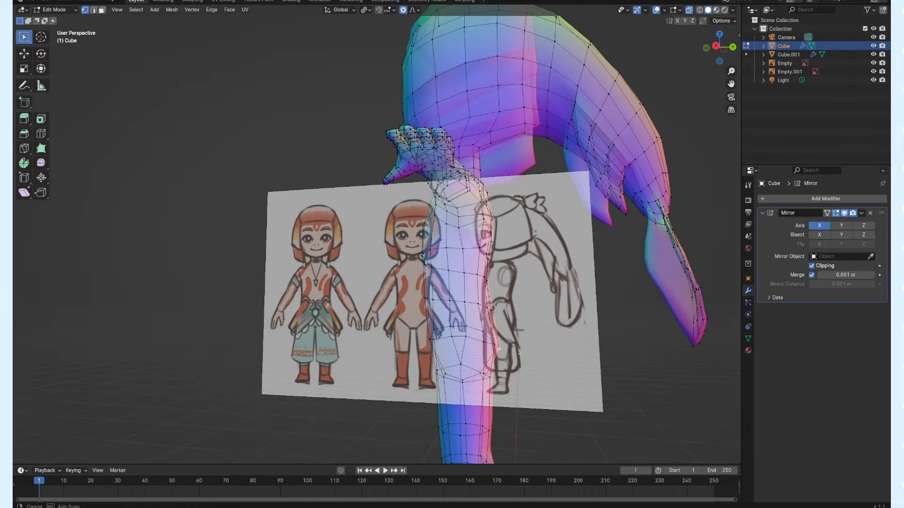
- Extrude a cloth flap from the hip in the side view, scale it along X and turn X-ray off
middle_drag(470, 358, 433, 358)
click(706, 47)
key(e)
key(g)
click(442, 375)
key(s)
key(x)
click(732, 48)
click(688, 10)
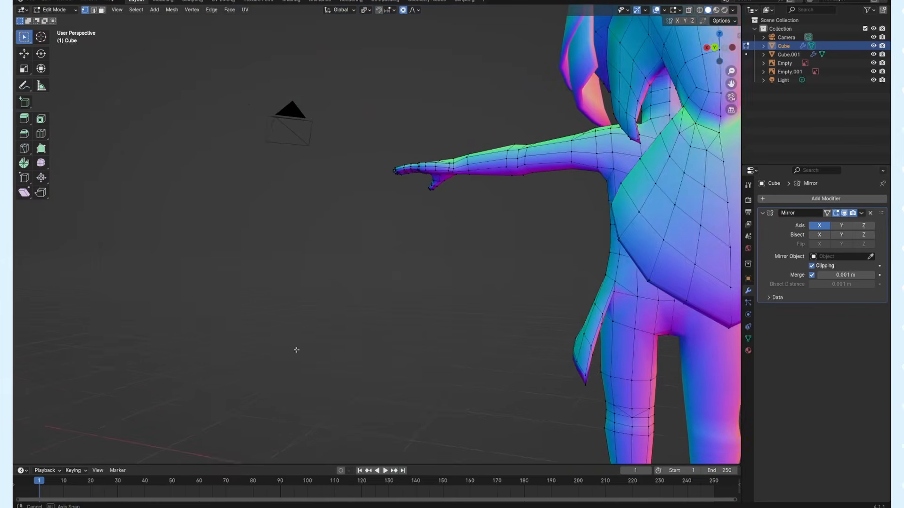
- Extrude the faces on the back edge of the forearm outward in the top view and switch to vertex selection
middle_drag(296, 349, 486, 345)
scroll(584, 156, up, 2)
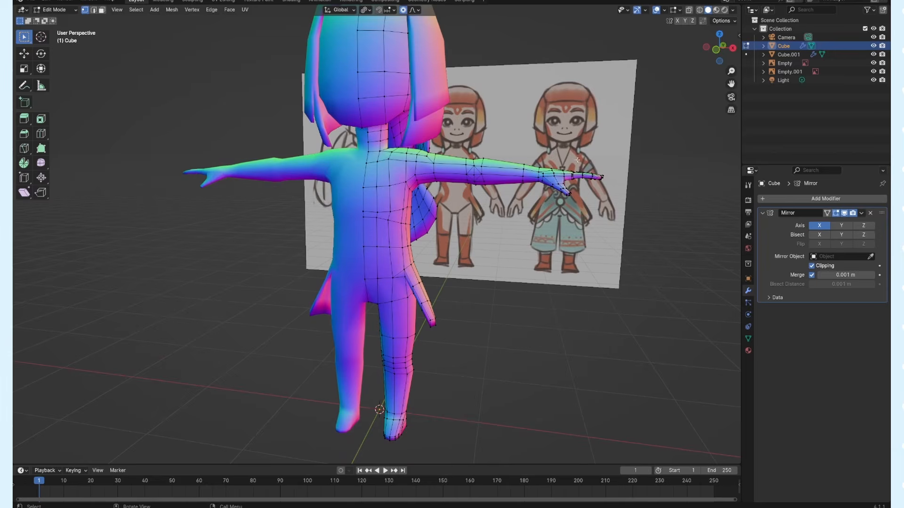
middle_drag(583, 160, 477, 179)
scroll(363, 175, up, 3)
shift+middle_drag(360, 189, 376, 298)
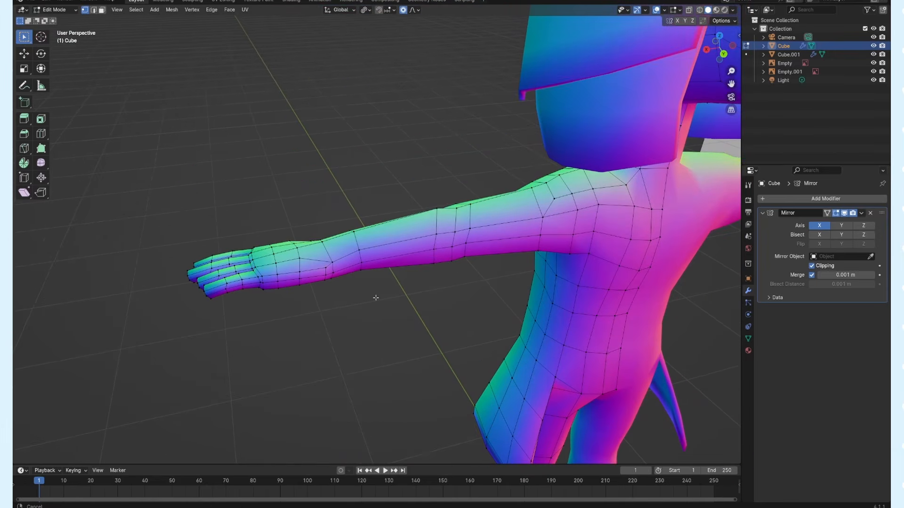
key(e)
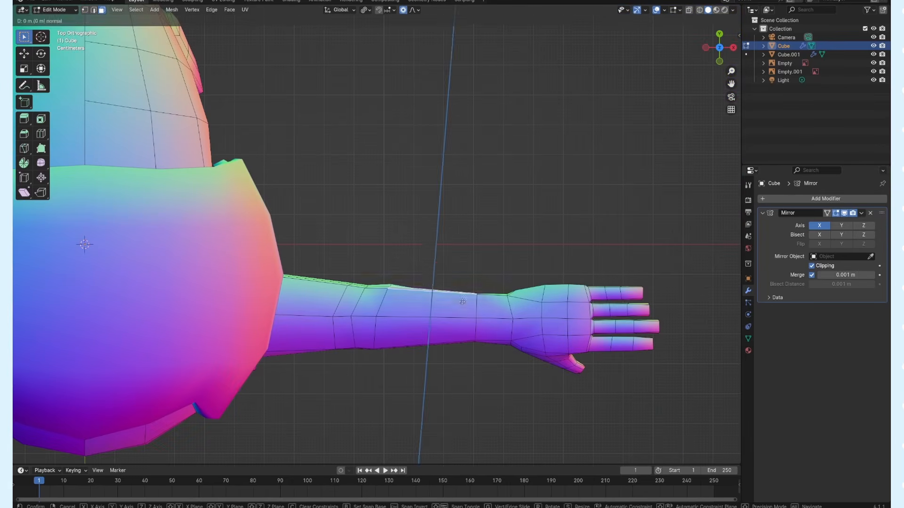
click(464, 247)
click(85, 10)
- Move the outer vertices of the forearm extrusion with proportional editing to form a fin with its point toward the elbow
key(g)
right_click(502, 240)
click(479, 240)
key(g)
scroll(513, 269, up, 14)
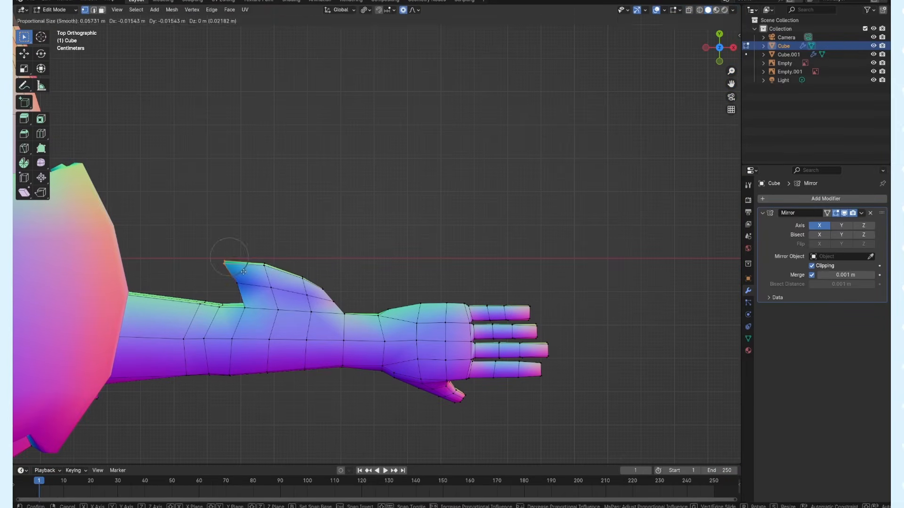
click(243, 272)
middle_drag(263, 278, 256, 302)
click(272, 331)
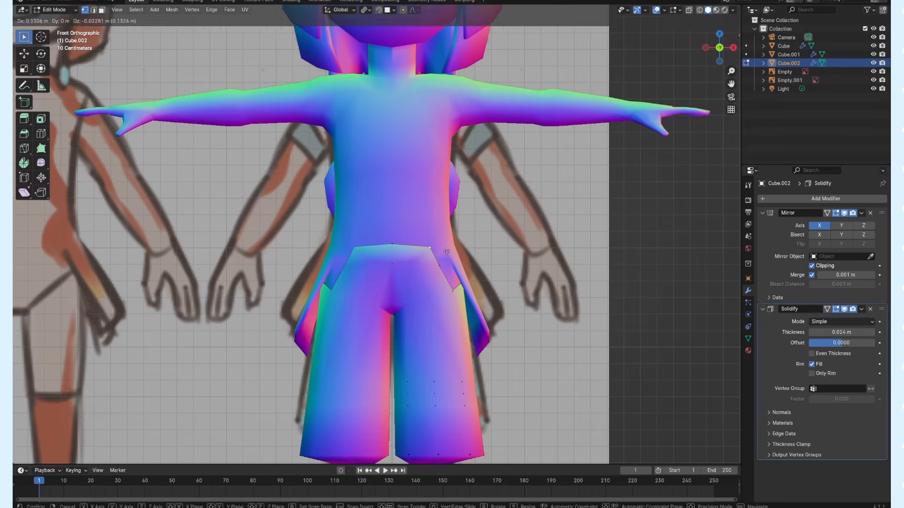
- Scale down a face at the waist for the belt and place its vertices over the reference ornament with X-ray on
key(alt+z)
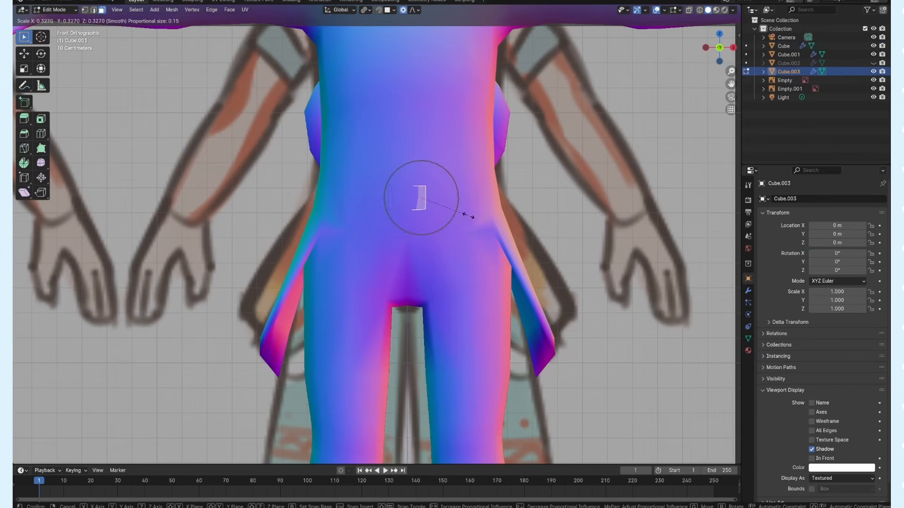
click(470, 216)
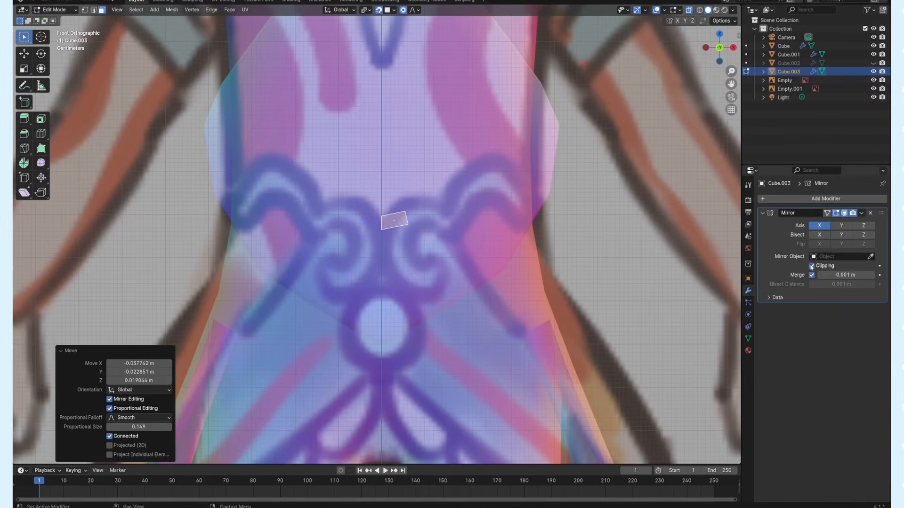
click(449, 222)
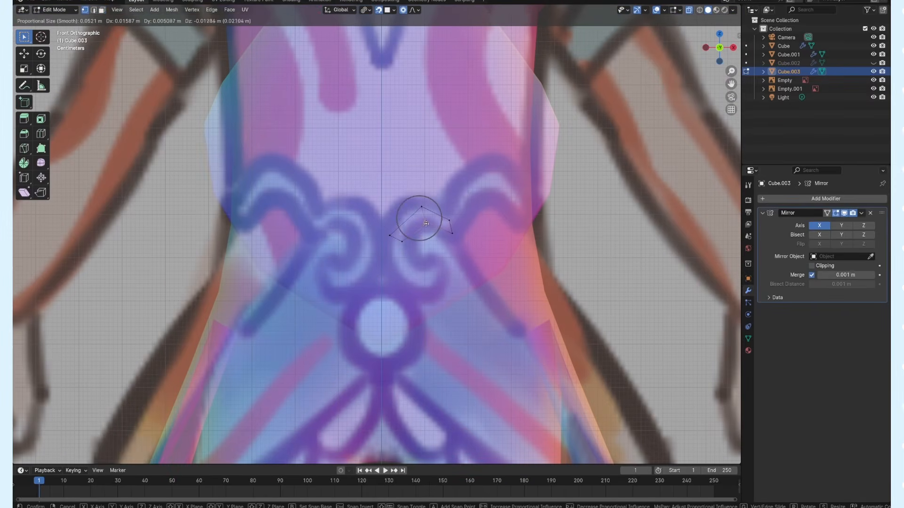
key(g)
click(409, 238)
key(g)
click(394, 229)
- Extrude the belt strip in segments around the spiral ornament, fitting each new end to the reference
key(e)
click(410, 262)
key(g)
click(409, 256)
click(414, 261)
key(g)
click(410, 258)
key(e)
click(422, 279)
key(shift+g)
key(e)
click(440, 266)
- Move the belt strip's outer vertices to the side of the hip
key(g)
click(549, 252)
key(g)
click(550, 251)
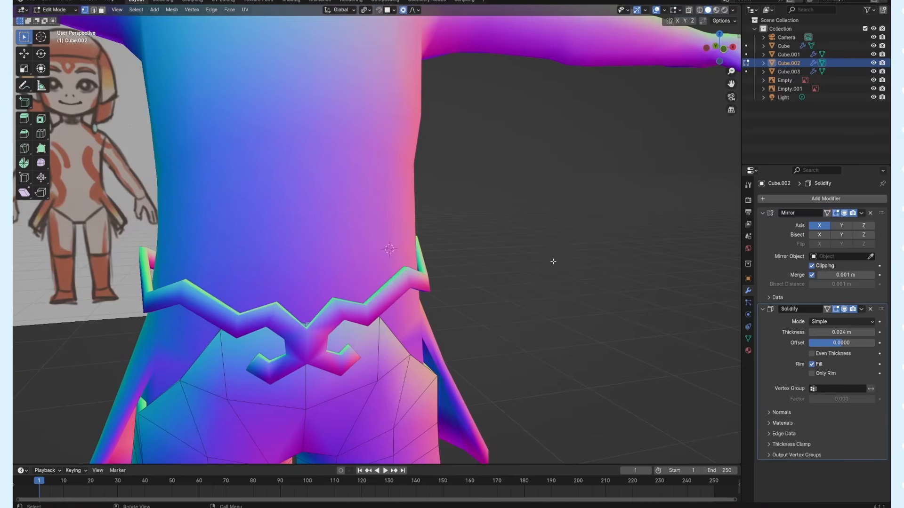
- Examine the clothed character with its belt and trousers in perspective, side and front views
scroll(553, 261, down, 8)
scroll(472, 284, up, 4)
middle_drag(438, 295, 418, 308)
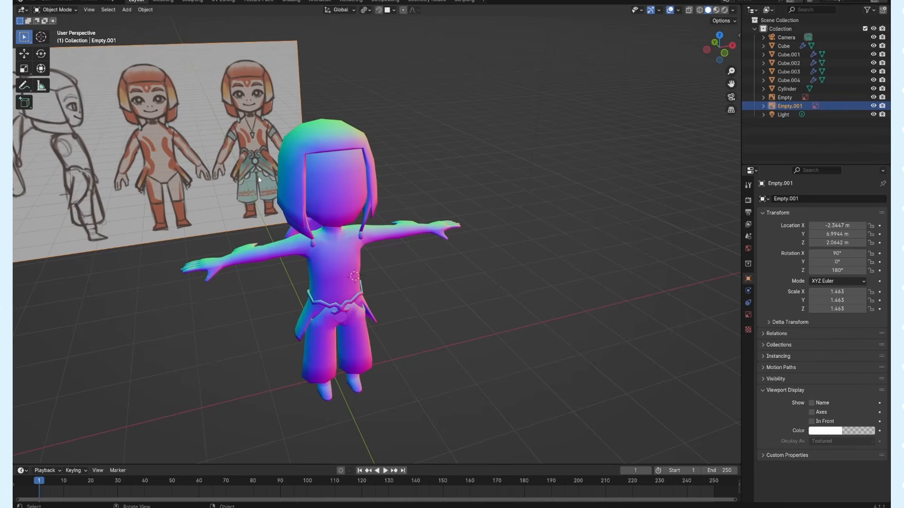
middle_drag(267, 183, 216, 248)
scroll(250, 245, up, 5)
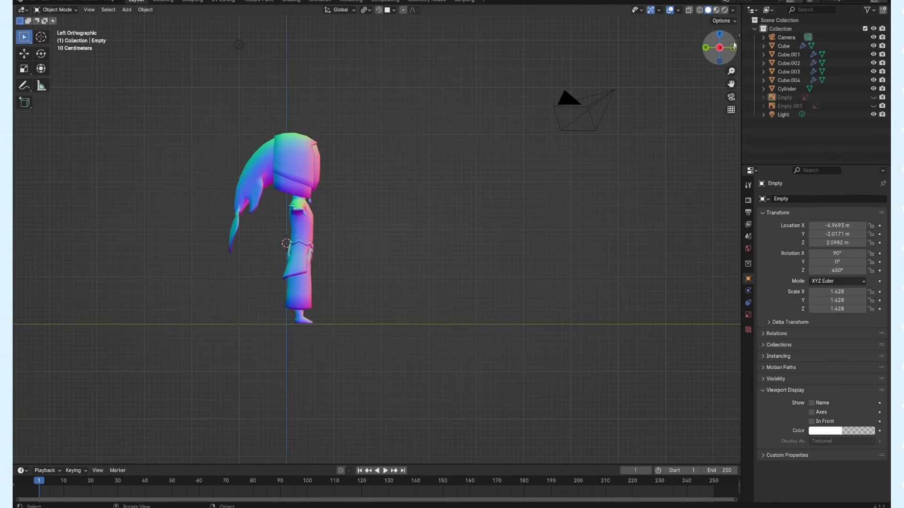
click(733, 46)
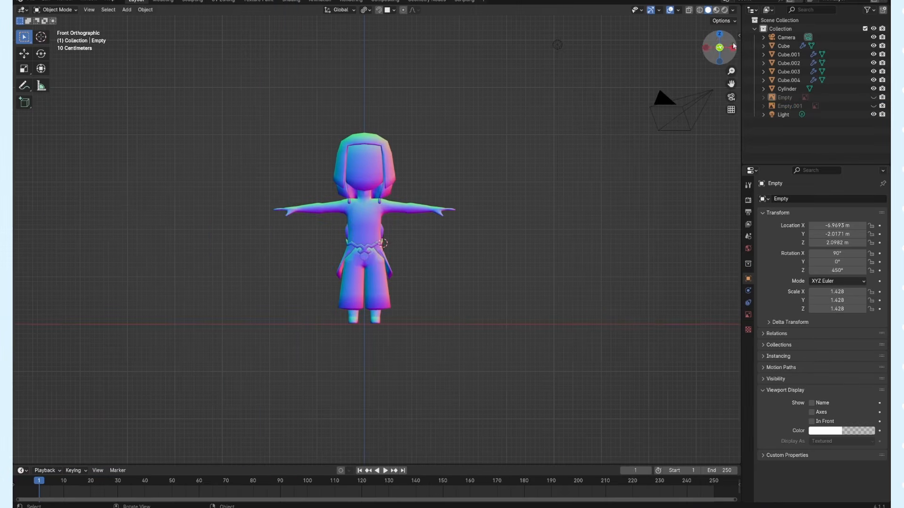
scroll(401, 298, up, 6)
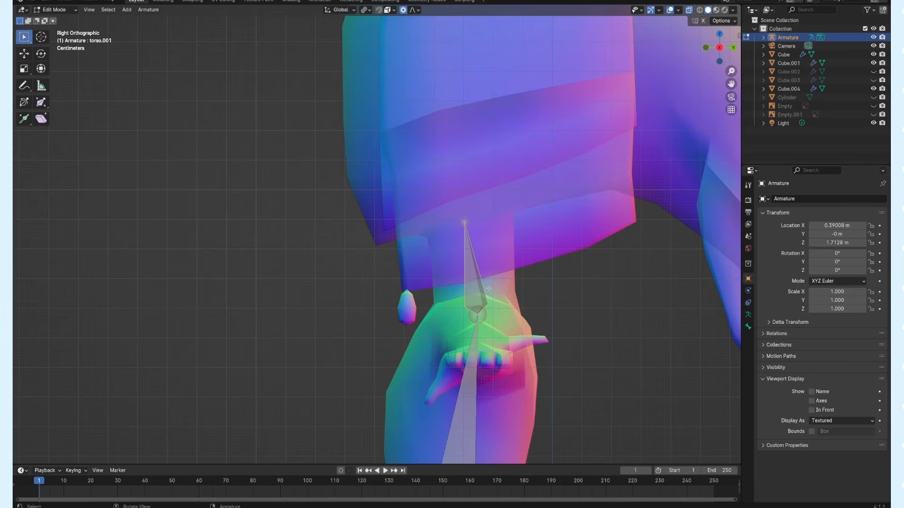
- Move the joint between the upper torso bone and the neck bone slightly upward in front view
click(706, 47)
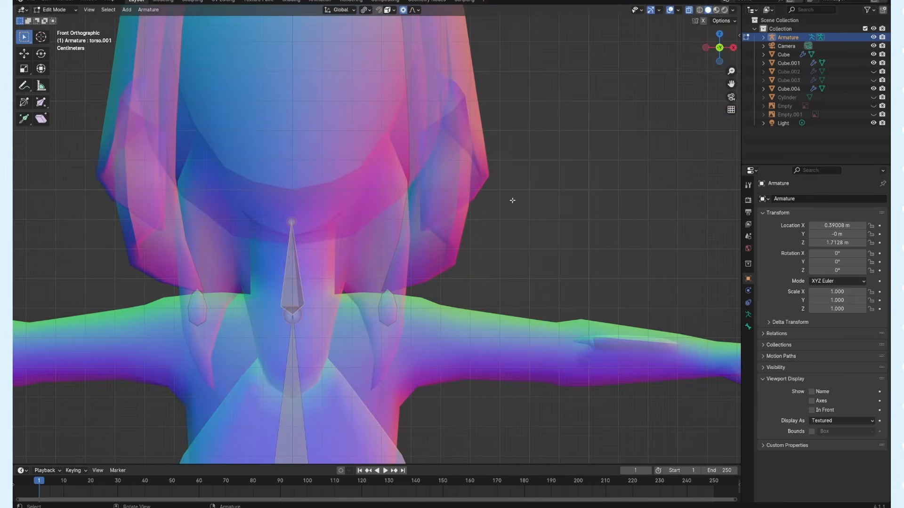
scroll(369, 264, up, 1)
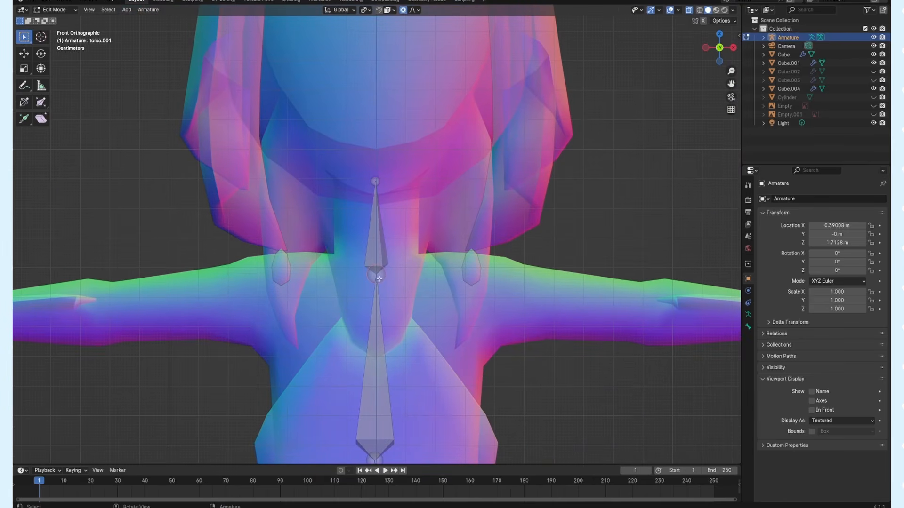
key(g)
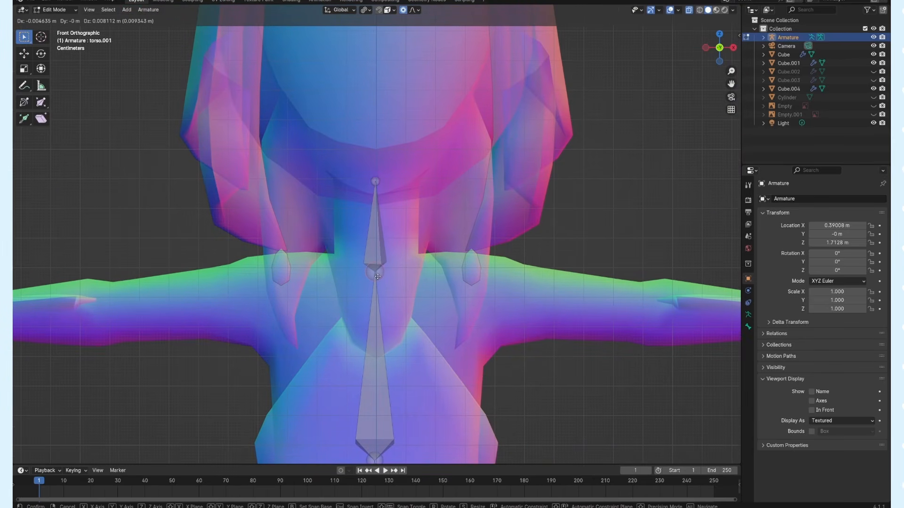
click(378, 278)
- Rename the bone in the neck as "neck" and the bone above it as "head"
click(380, 253)
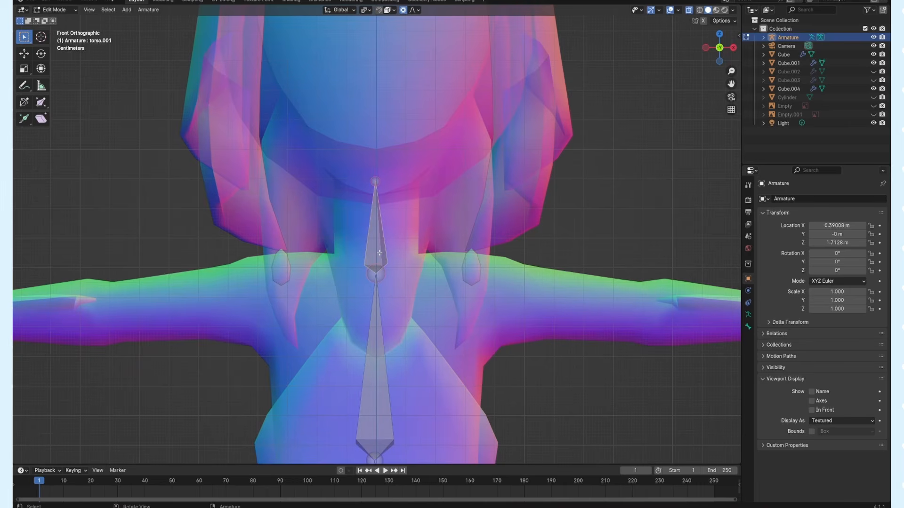
key(F2)
text(neck)
key(Return)
scroll(379, 252, down, 3)
click(381, 173)
key(F2)
text(head)
key(Return)
- Set the neck bone's roll to 0 and adjust the joint at its base
click(738, 37)
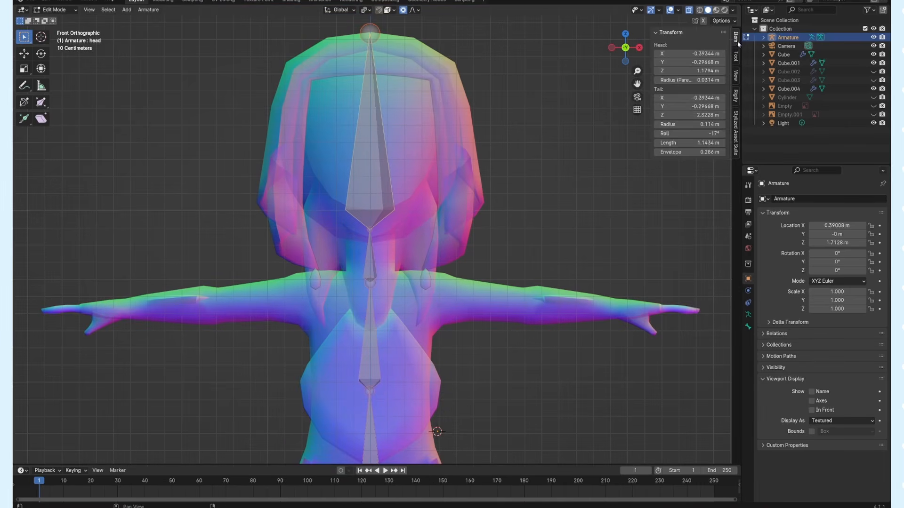
key(Return)
click(371, 260)
click(689, 133)
text(0)
key(Return)
scroll(400, 140, down, 2)
key(g)
click(371, 267)
- Duplicate a bone, scale it down over the shoulder and rename it "shoulder"
key(shift+d)
scroll(470, 301, up, 2)
key(s)
click(488, 309)
key(r)
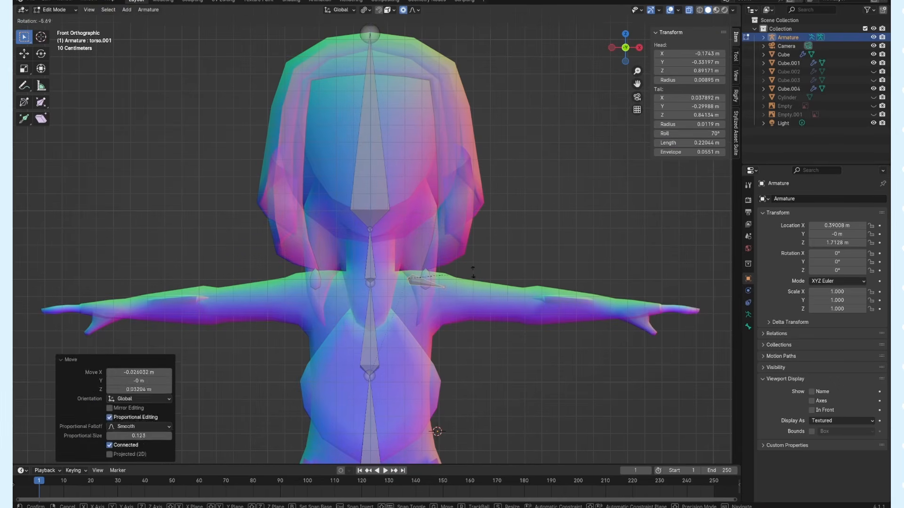
right_click(428, 280)
key(F2)
text(shoulder)
key(Return)
- Position the shoulder bone and extrude upper arm, forearm and hand bones along the arm
scroll(376, 263, up, 2)
key(g)
click(277, 249)
key(e)
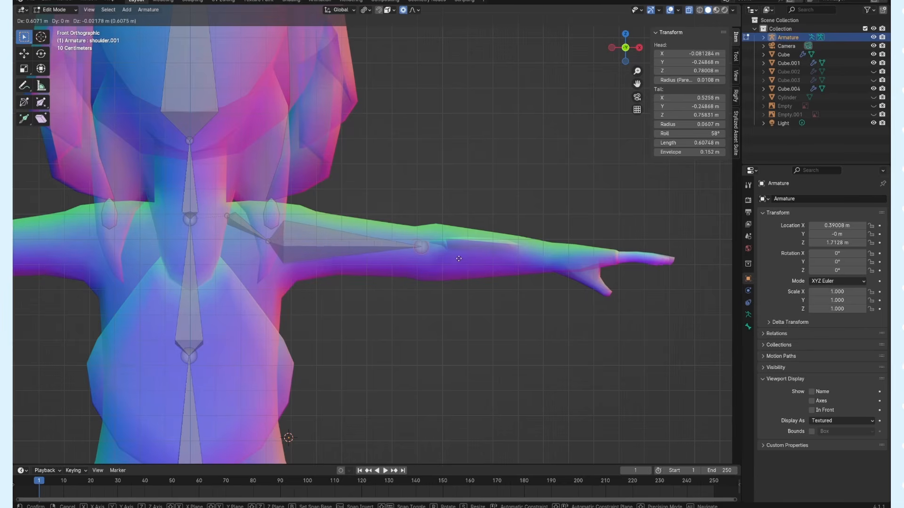
click(425, 254)
key(e)
click(564, 265)
key(e)
click(619, 265)
- Test the arm bones' rotation in Pose Mode from a perspective view
click(349, 244)
click(60, 10)
click(55, 39)
middle_drag(424, 283, 393, 322)
key(r)
right_click(471, 254)
click(485, 256)
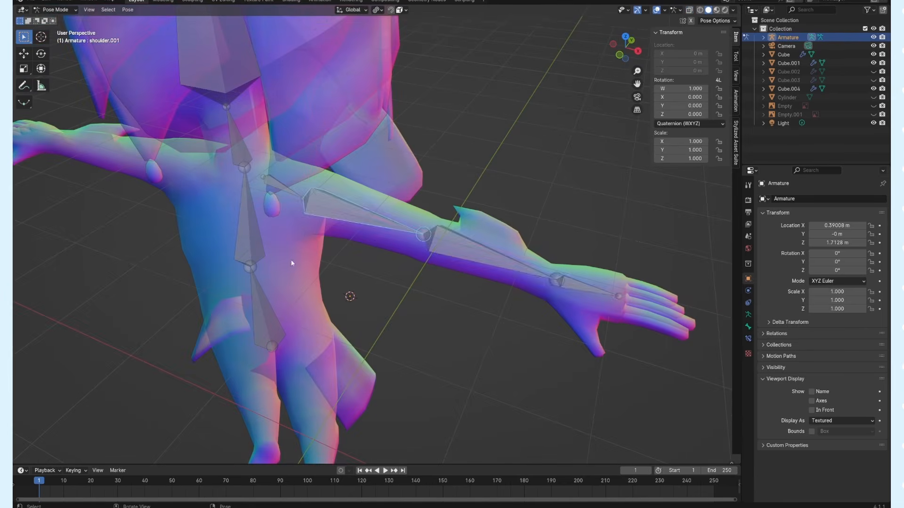
- Display the armature's bone axes and switch the viewport to wireframe over the hand
click(748, 327)
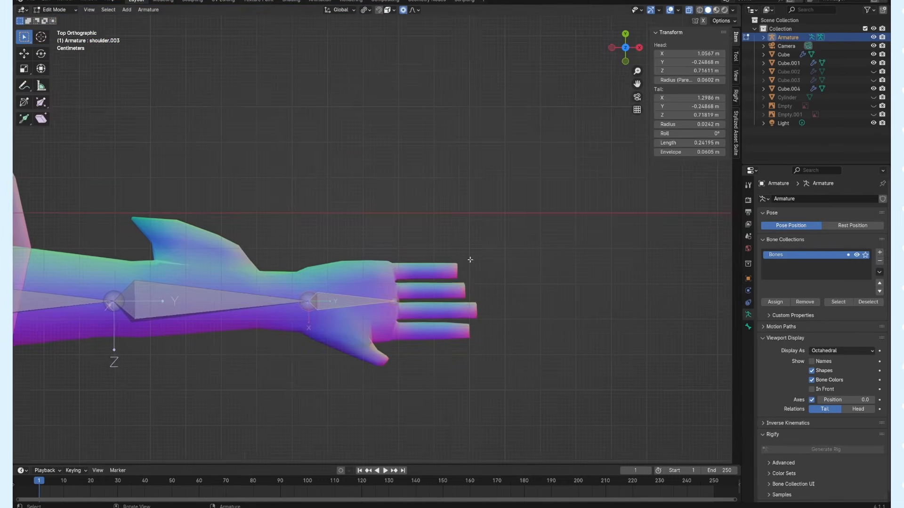
scroll(423, 303, up, 4)
click(699, 10)
- Duplicate a bone for the first finger, clear its parent and extrude two more segments along the finger
click(361, 371)
key(shift+d)
click(520, 302)
key(alt+p)
click(572, 305)
key(g)
key(e)
key(e)
click(568, 323)
- Duplicate the finger bone chain onto the next finger and fit its joints to the mesh
key(shift+d)
key(g)
click(567, 356)
click(510, 349)
key(g)
shift+click(485, 350)
- Duplicate the finger chain onto the remaining fingers, scaling and adjusting the copies to fit
key(shift+d)
key(s)
key(g)
click(566, 396)
click(546, 391)
shift+click(498, 392)
scroll(498, 395, down, 3)
key(shift+d)
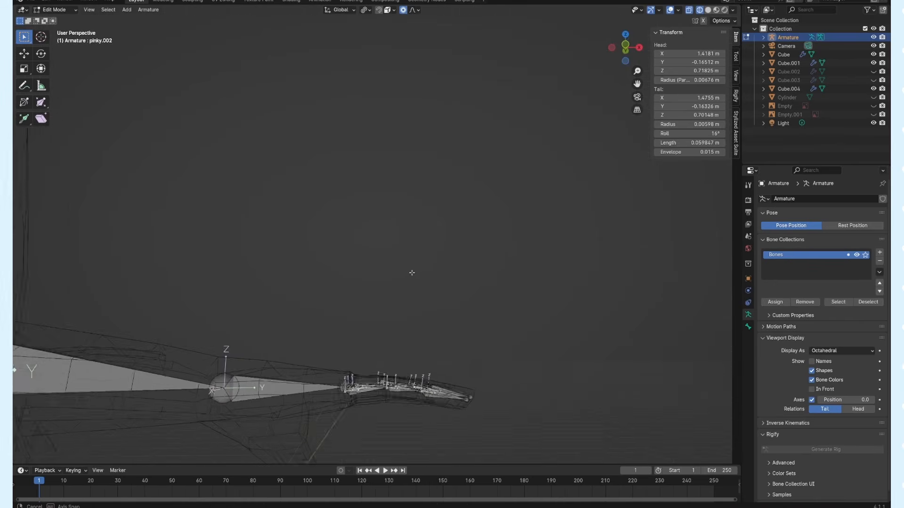
- Duplicate a finger bone chain for the thumb, move it to the thumb's base and try rotating it about local X
scroll(411, 273, down, 4)
middle_drag(411, 272, 376, 329)
scroll(377, 329, up, 5)
click(625, 35)
key(shift+d)
click(311, 309)
key(g)
key(r)
key(x)
key(x)
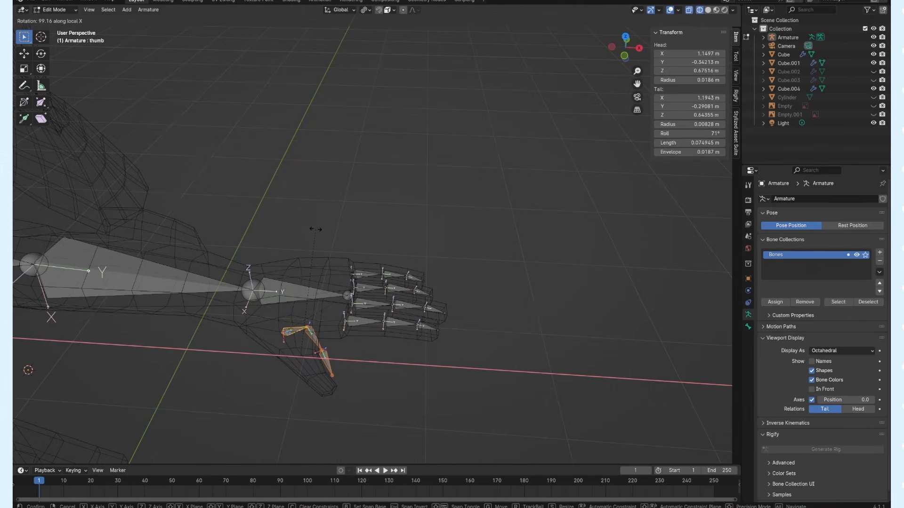
key(x)
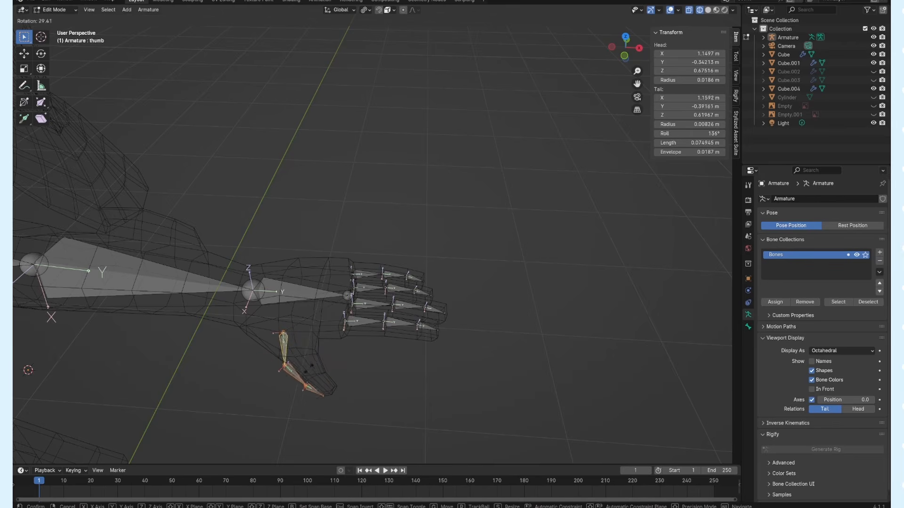
key(Escape)
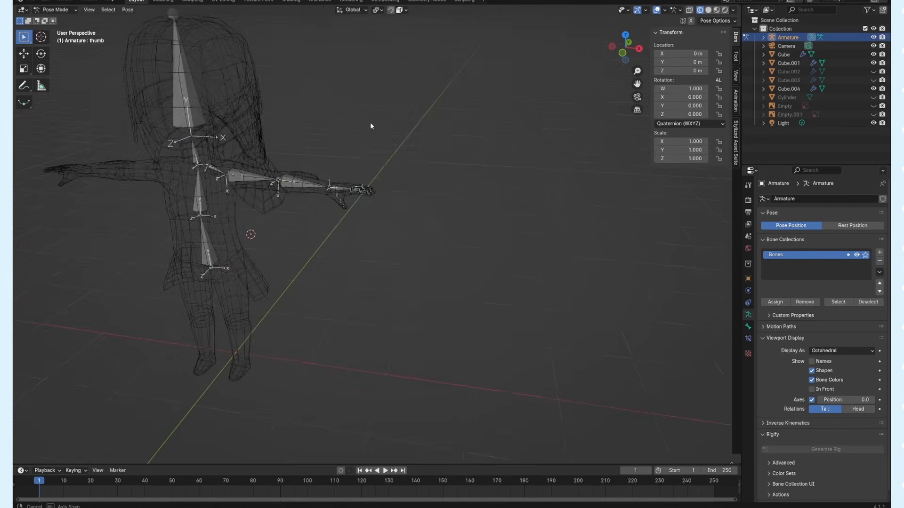
middle_drag(369, 122, 382, 179)
scroll(382, 181, up, 2)
key(a)
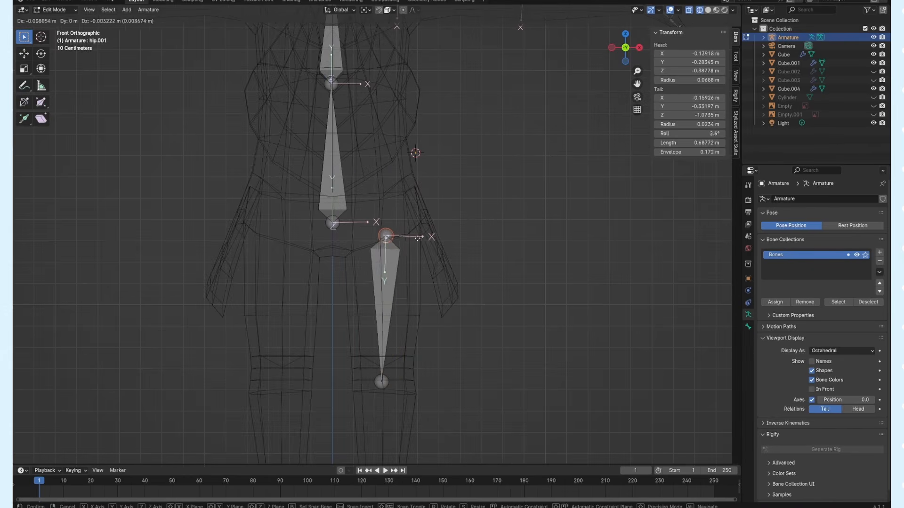
- Place the thigh bone's knee joint in side view and extrude a lower leg bone down to the ankle
key(KP_3)
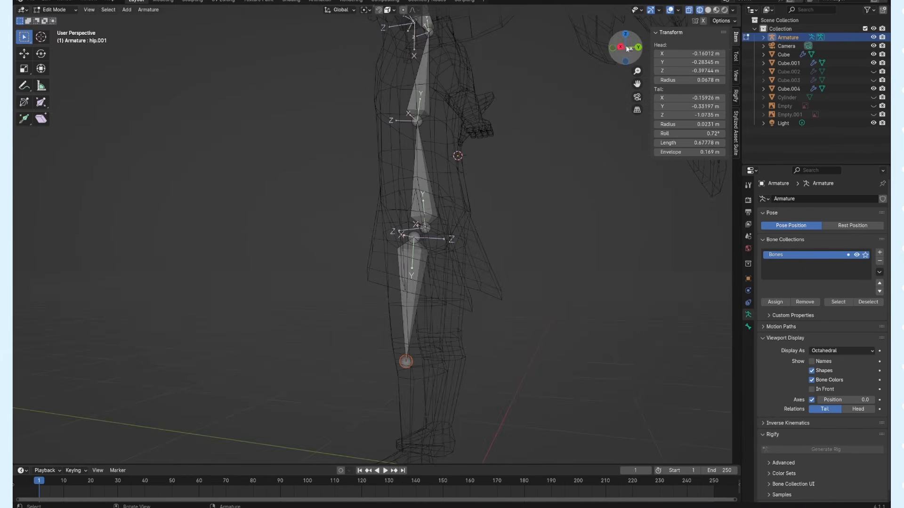
click(467, 309)
scroll(467, 330, down, 1)
key(e)
click(445, 438)
click(395, 332)
key(g)
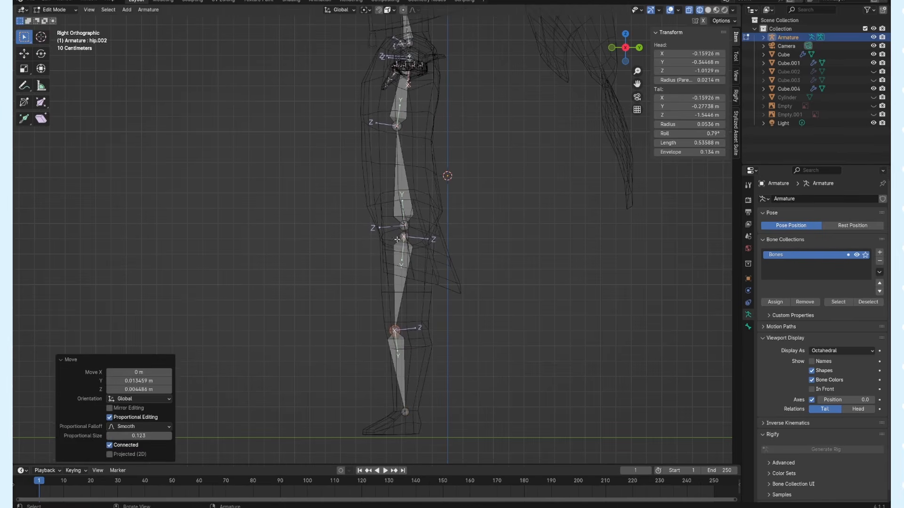
- Align the leg joint in front view and extrude a foot bone from the ankle in side view
key(KP_1)
key(g)
click(371, 335)
key(KP_3)
key(e)
click(393, 414)
key(g)
click(393, 415)
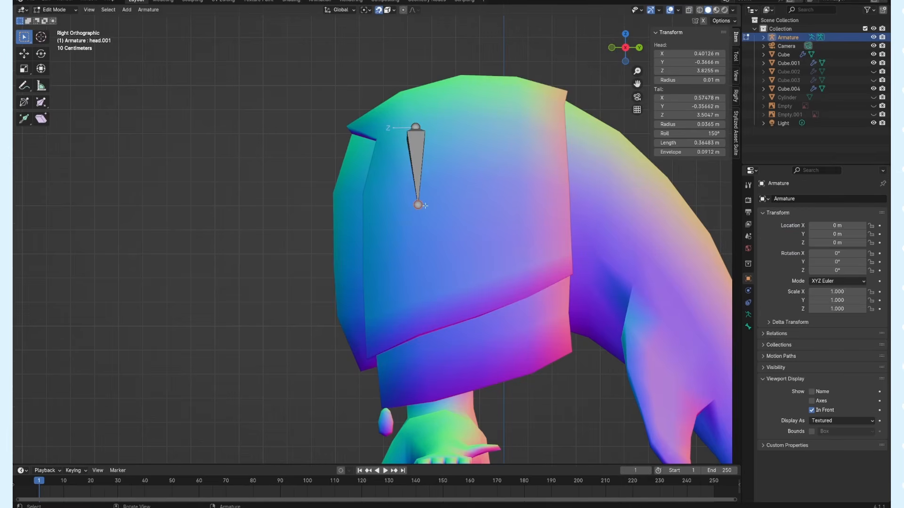
- Fit the joints of the three-bone chain down the front part of the head fin
key(g)
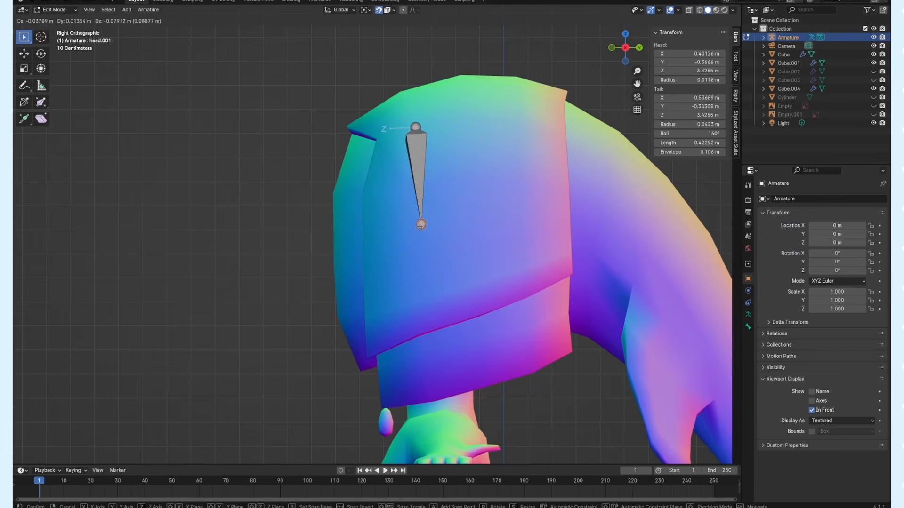
click(411, 231)
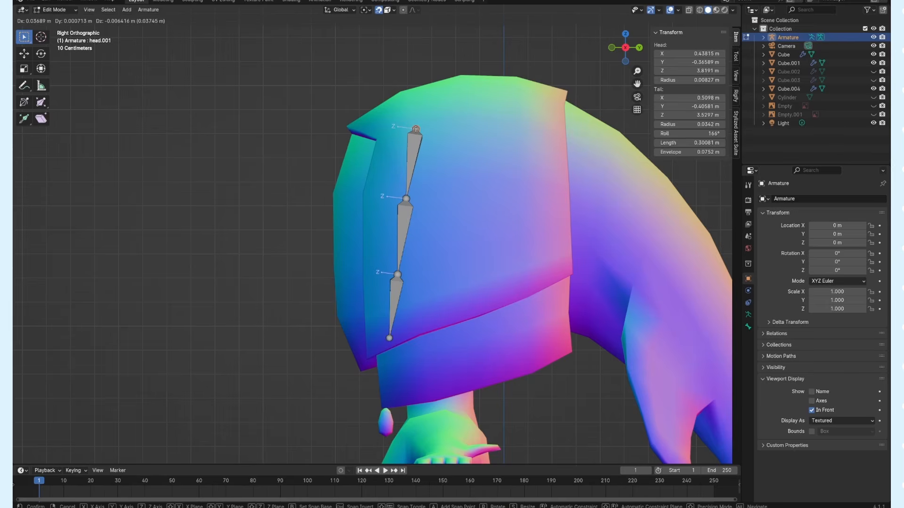
click(416, 130)
click(410, 164)
key(g)
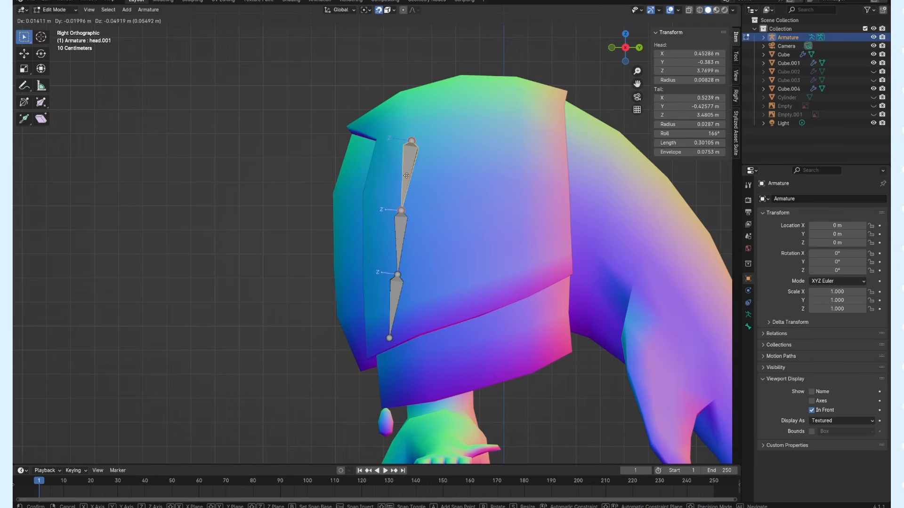
click(405, 172)
click(397, 274)
key(g)
click(395, 266)
- Batch rename the three selected head fin bones to "topfin"
key(a)
key(ctrl+F2)
click(424, 277)
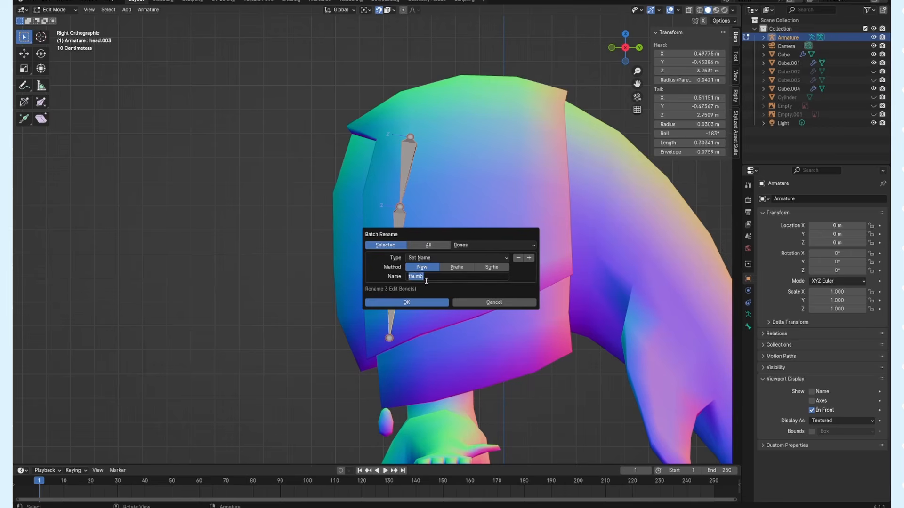
text(f)
key(BackSpace)
text(topfin)
key(Return)
key(Return)
- Duplicate the topfin chain to the rear edge of the head fin and fit its joints to the surface
key(shift+d)
key(g)
click(507, 250)
key(g)
click(537, 243)
key(g)
click(531, 180)
key(g)
click(535, 165)
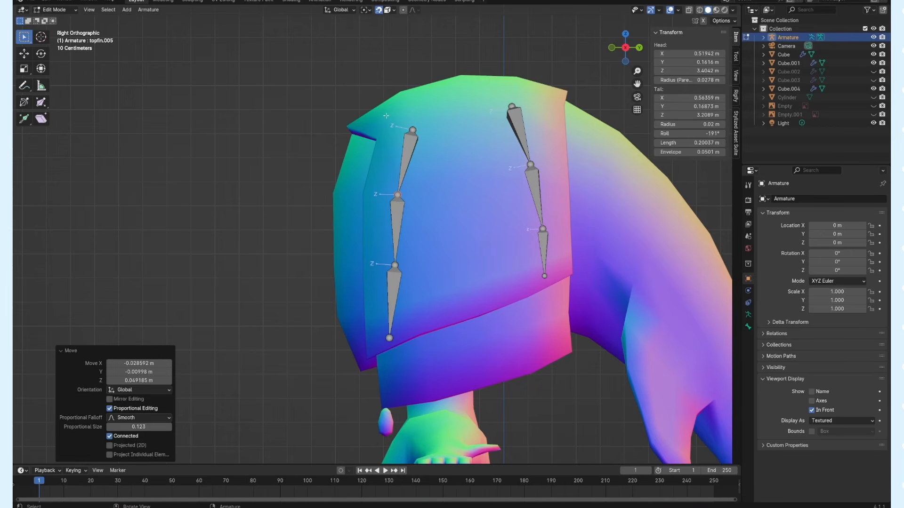
click(521, 131)
key(g)
click(529, 118)
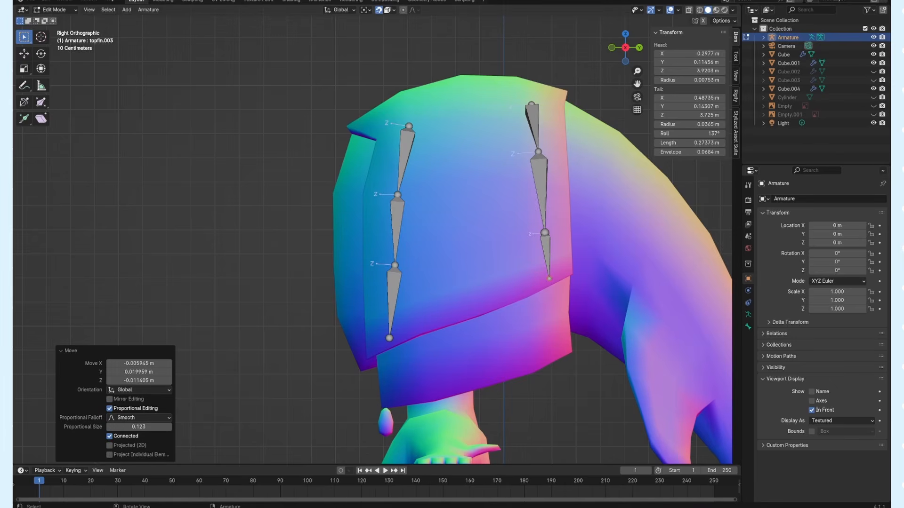
- Turn on wireframe display for the head fin mesh and return to editing the armature
key(Tab)
click(490, 188)
click(811, 422)
click(62, 10)
click(398, 210)
key(Tab)
- Align the top joints of the front and rear topfin chains with the mesh edges
key(g)
click(412, 122)
key(g)
click(536, 127)
- Duplicate a topfin chain to the middle of the head fin and place its joints along the mesh edges
key(shift+d)
key(g)
click(465, 247)
drag(467, 255, 498, 302)
key(g)
click(478, 310)
key(g)
click(464, 179)
click(467, 248)
- Reposition the top joint of the rear topfin chain and check the fin chains in perspective
click(545, 234)
click(536, 128)
key(g)
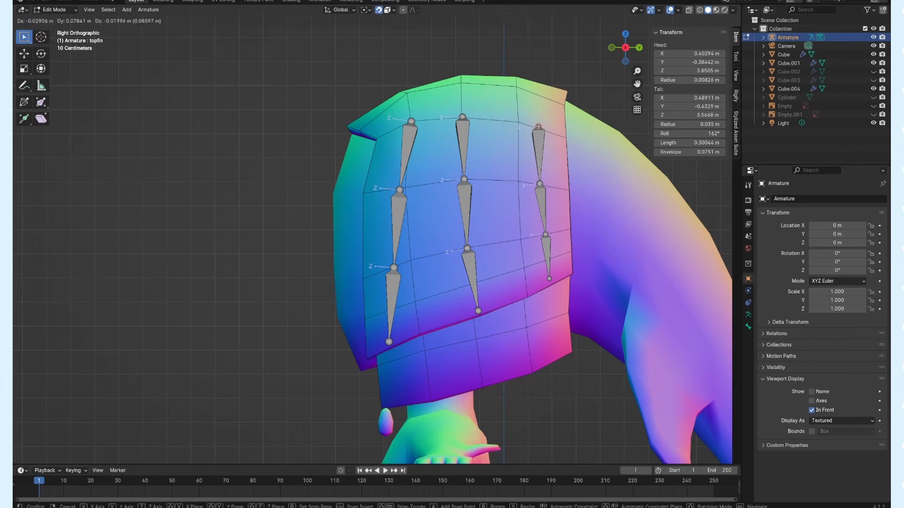
click(538, 126)
middle_drag(538, 127, 688, 39)
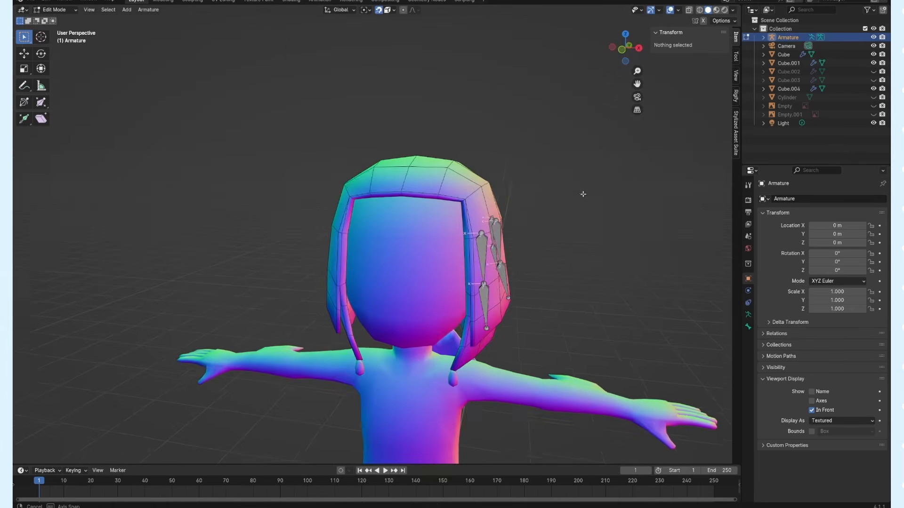
middle_drag(583, 194, 502, 181)
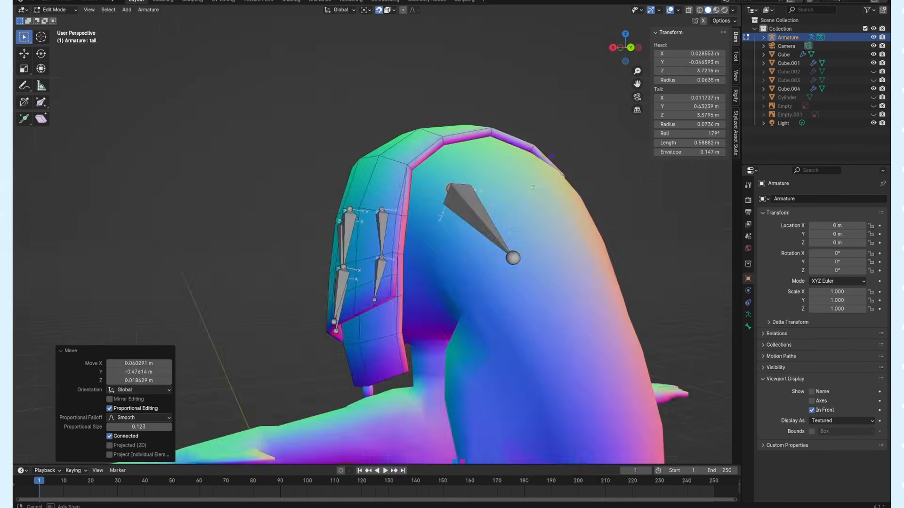
- Centre the tail bone on the midline at the back of the head and extend the chain downward along Z
click(625, 48)
key(g)
click(455, 211)
click(516, 276)
key(g)
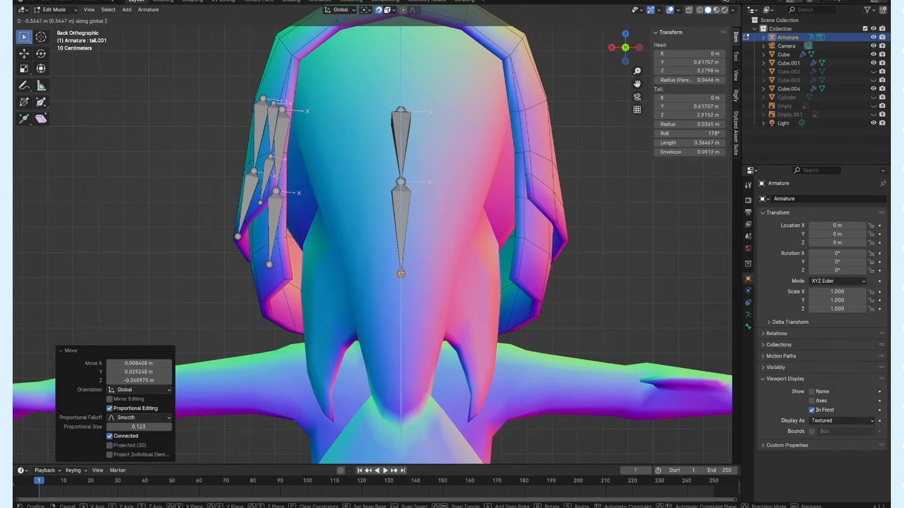
- Leave armature editing, turn on wireframe display for the body mesh, and return to editing the armature
click(56, 9)
click(52, 20)
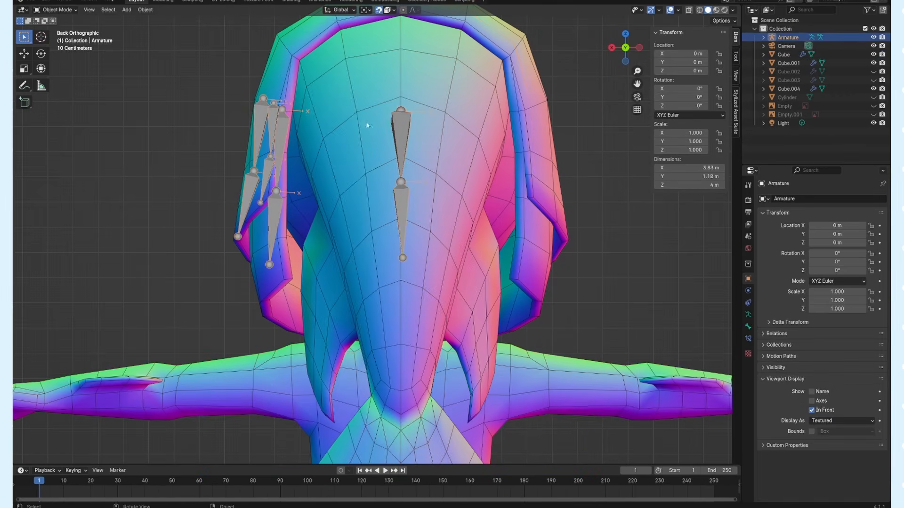
key(Tab)
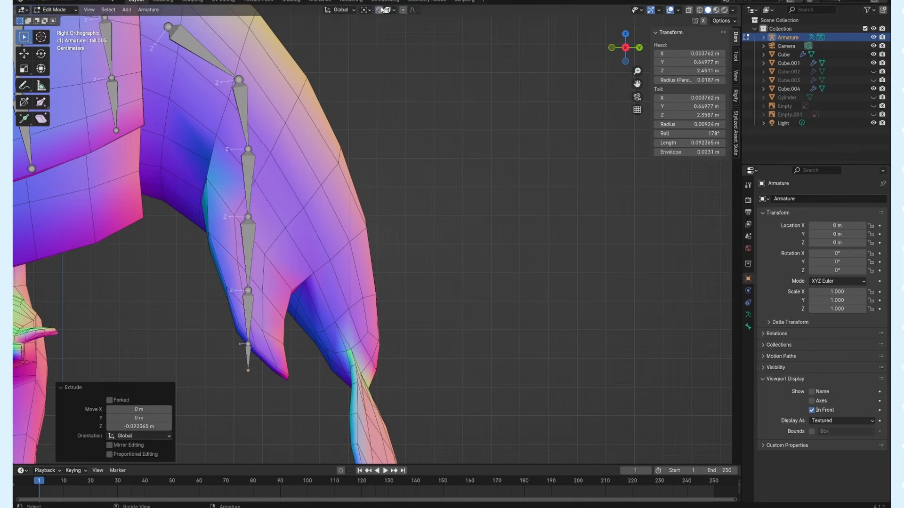
- Move the tail chain's joints backward in the side view so the bones follow the tail's curve
key(g)
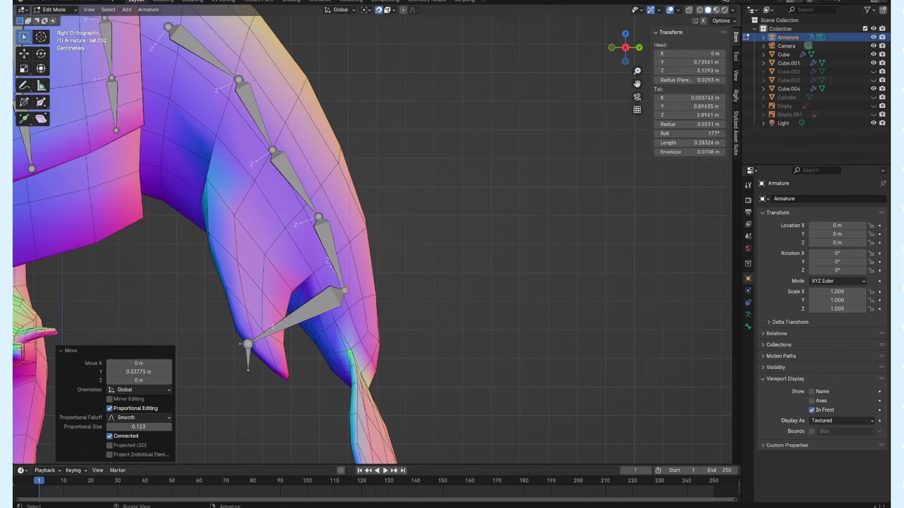
key(g)
click(326, 222)
key(g)
click(313, 183)
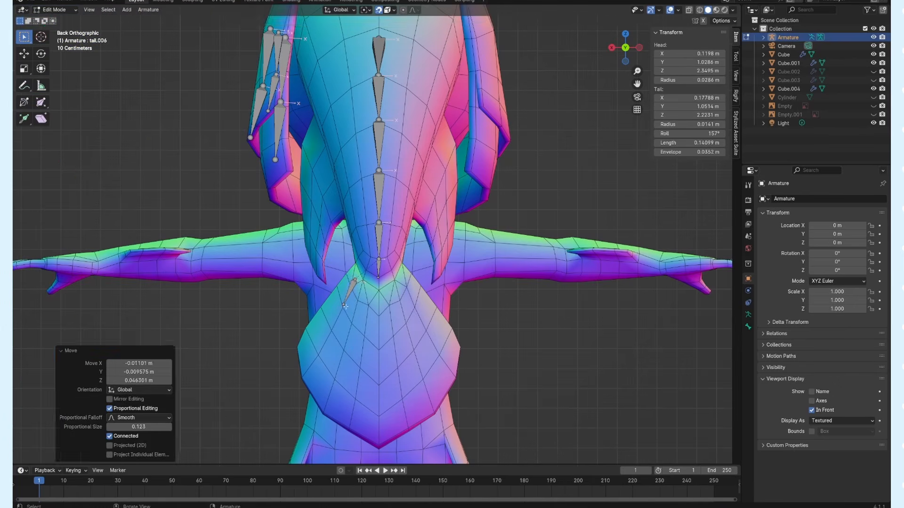
- Place a bone on one side of the tail fin and extrude further bones down along that side
click(343, 308)
key(g)
click(336, 330)
click(359, 281)
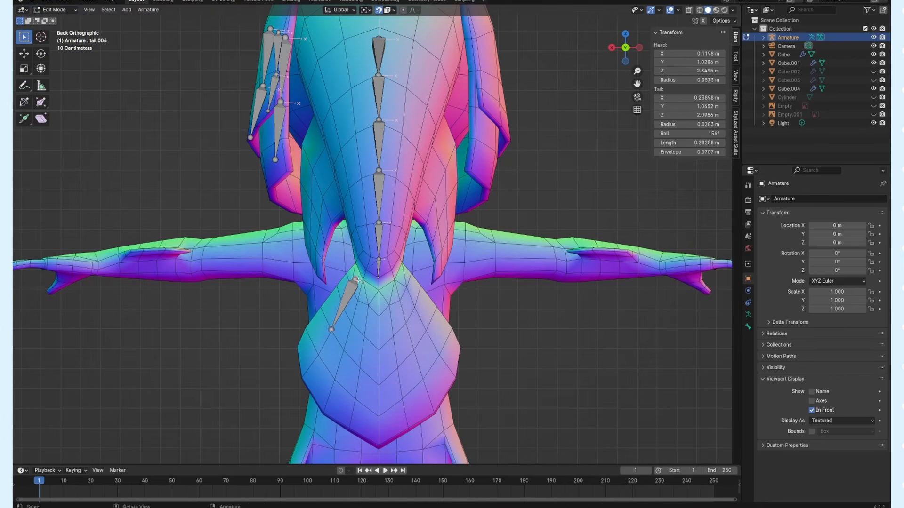
key(g)
click(344, 309)
key(e)
click(330, 332)
key(e)
click(317, 354)
- Duplicate the tail fin's side chain, rotate the copy -26.6°, and move it to the fin's midline
middle_drag(355, 289, 386, 287)
click(625, 47)
click(349, 296)
key(shift+d)
click(351, 346)
key(r)
click(363, 376)
key(g)
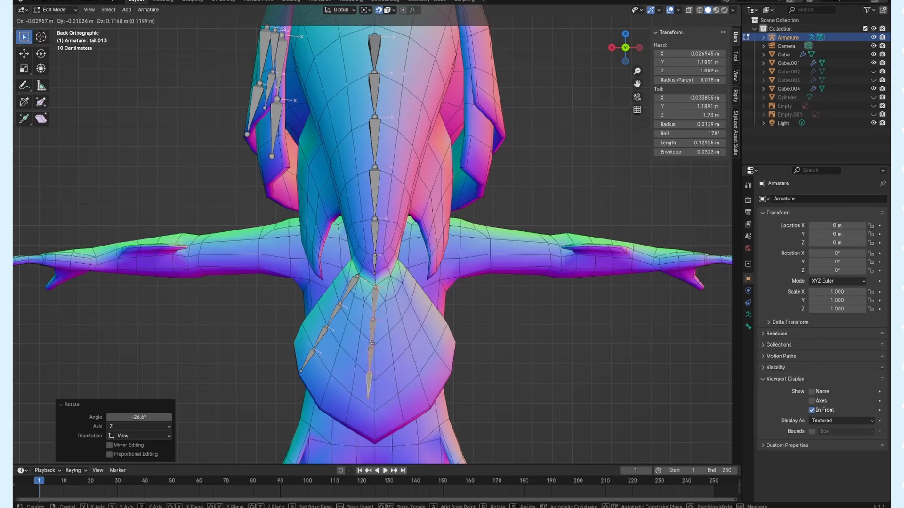
click(373, 439)
- Align the joints of the duplicated tail fin chain with the fin's midline down to its tip
key(g)
click(375, 410)
click(371, 322)
key(g)
click(373, 333)
- Duplicate a tail fin bone onto the side lobe beside the tail and position its joints along the lobe
key(shift+d)
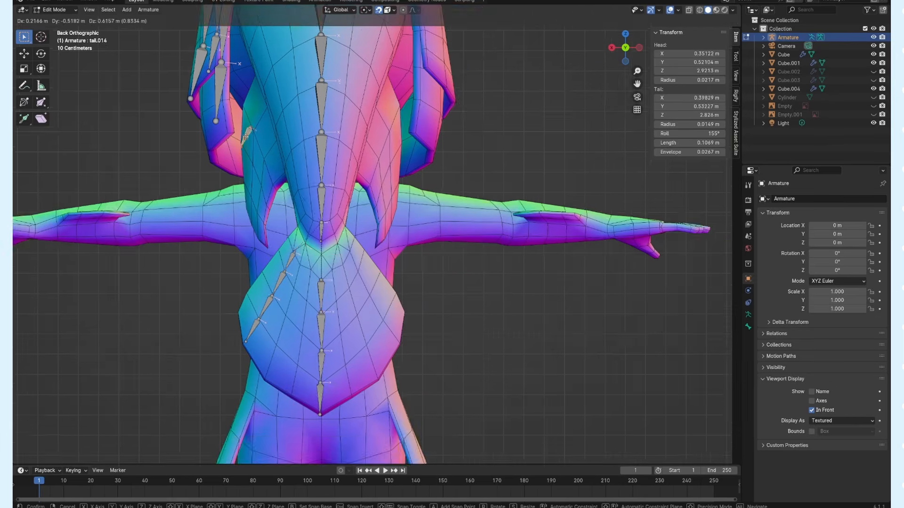
click(252, 111)
scroll(283, 141, up, 5)
click(419, 151)
key(g)
click(451, 300)
- Extrude the side lobe's chain down to the lobe's tip and fine-tune its joint positions
key(e)
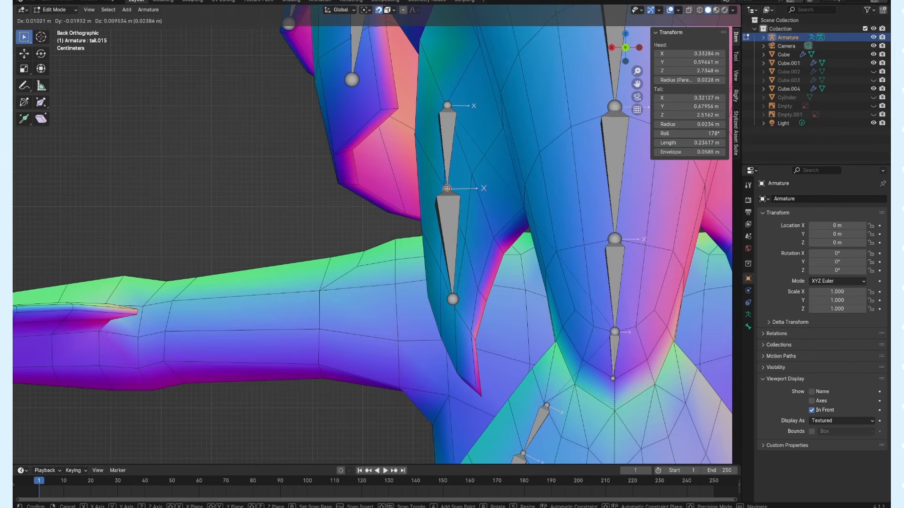
click(472, 389)
scroll(423, 294, down, 2)
click(429, 280)
key(g)
click(429, 276)
middle_drag(429, 277, 574, 282)
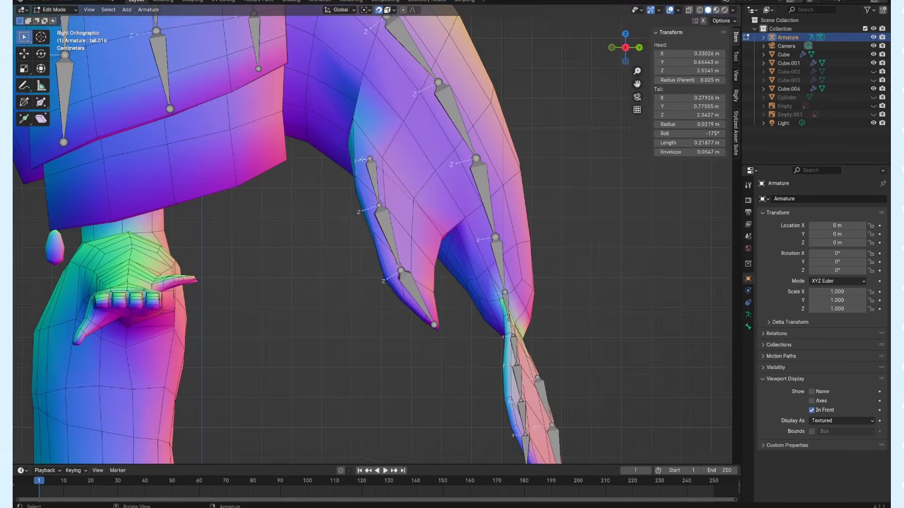
- Hide the body mesh Cube and duplicate topfin bones to form chains on the lower head fin
click(873, 54)
click(278, 236)
key(shift+d)
click(269, 299)
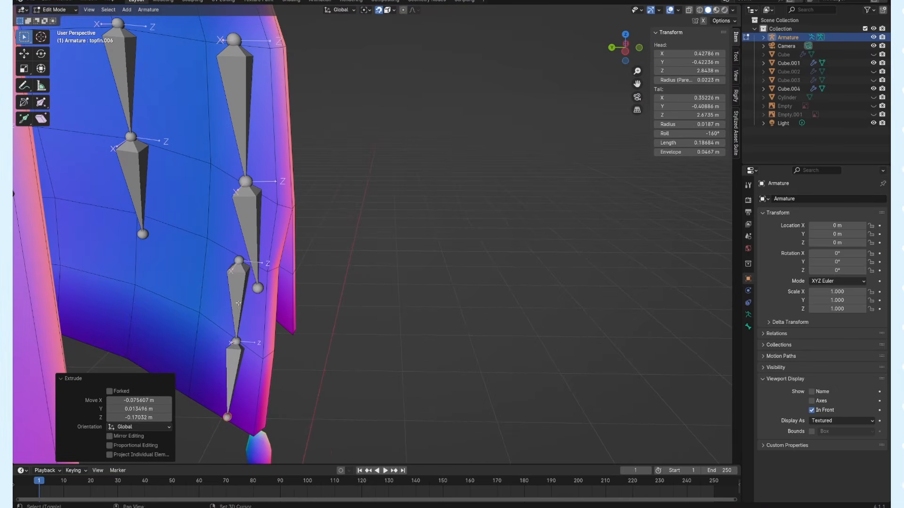
key(shift+d)
click(136, 310)
scroll(199, 288, up, 2)
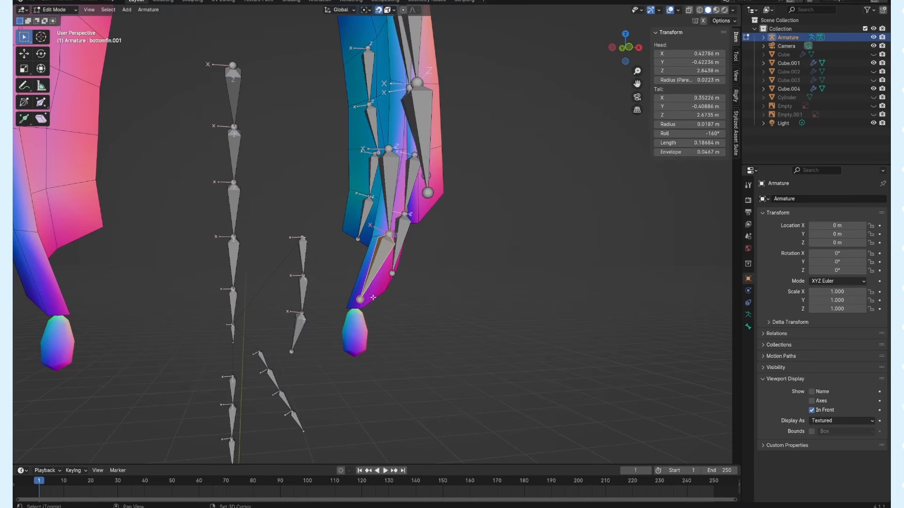
- Duplicate bottomfin bones to another part of the lower head fin and into the small bead hanging below it
key(shift+d)
click(356, 301)
key(shift+d)
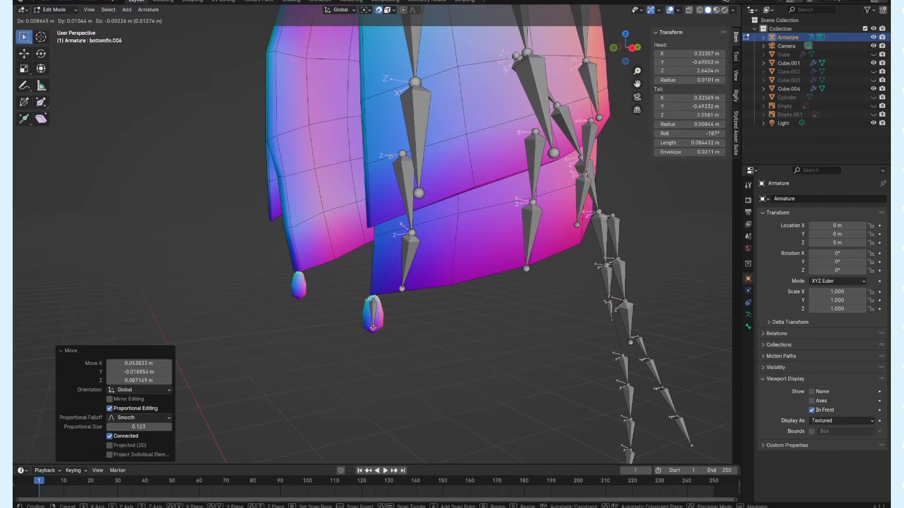
click(373, 328)
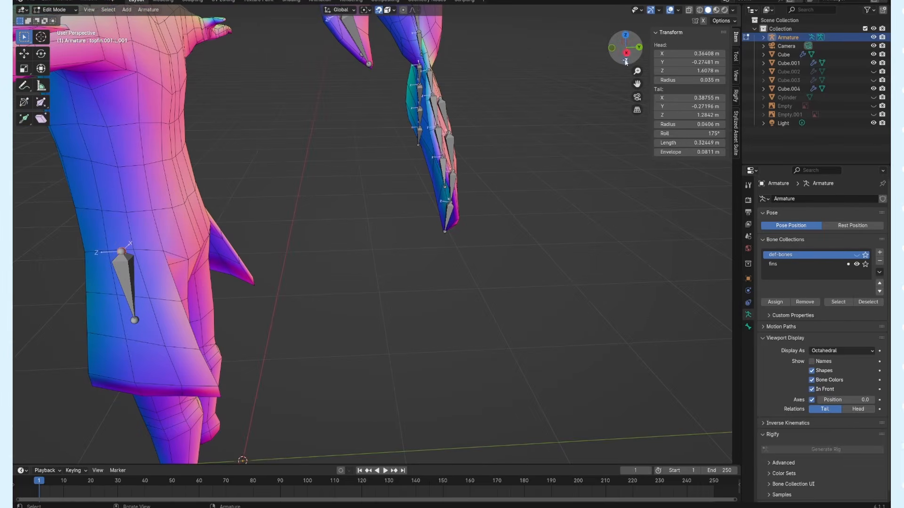
- Position a duplicated bone on the hip fin in the side view and extrude a second bone toward the fin's edge
click(626, 53)
click(221, 237)
key(g)
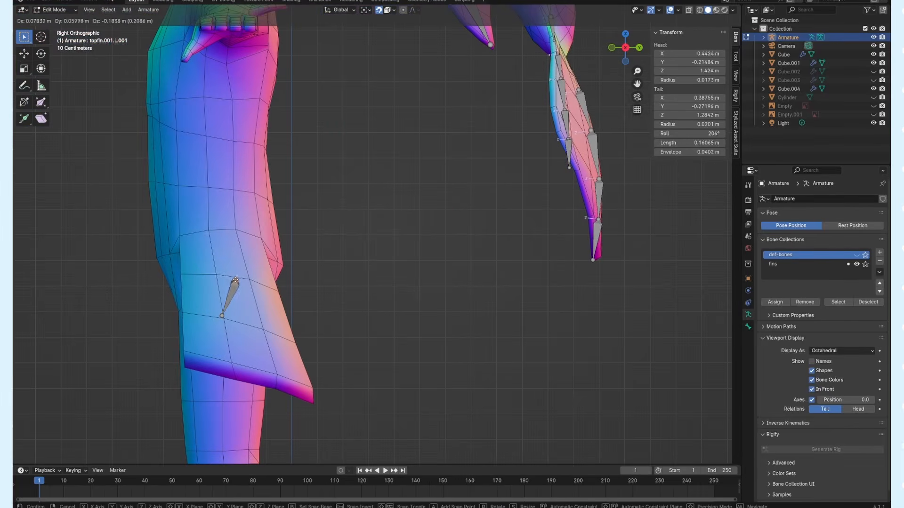
click(233, 278)
click(222, 317)
key(g)
click(249, 328)
key(e)
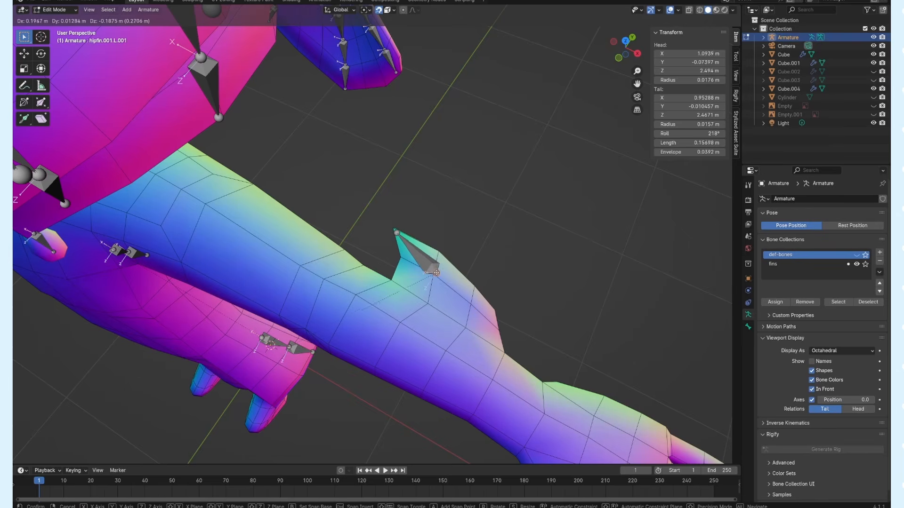
- Position the joints of the duplicated hipfin bone along the forearm fin and check the full rig
click(437, 265)
key(e)
right_click(469, 302)
key(ctrl+z)
key(g)
click(469, 302)
click(396, 233)
key(g)
click(435, 262)
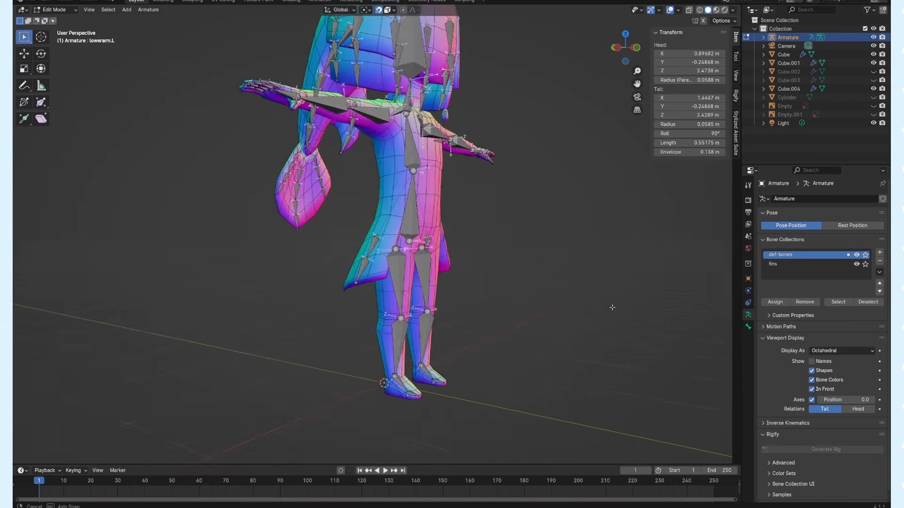
middle_drag(611, 306, 551, 334)
click(622, 55)
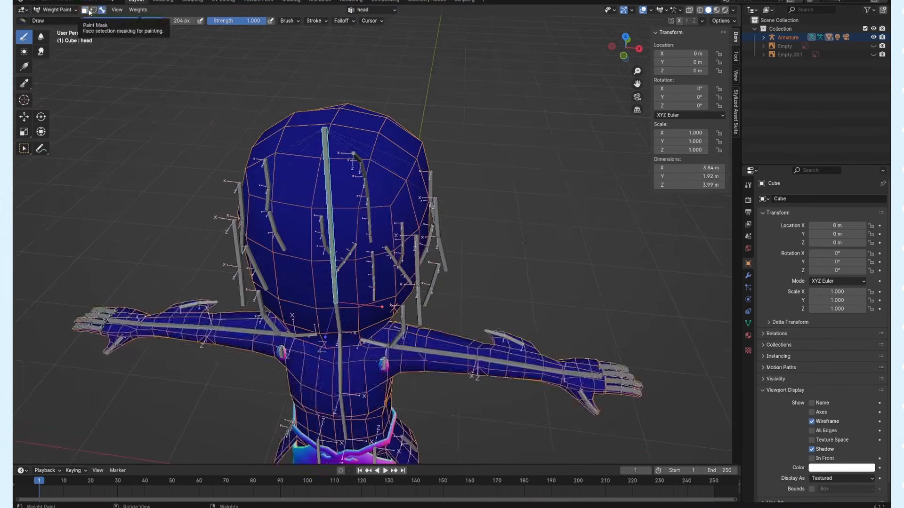
- Paint the head bone's weights at 1.000 over the masked head faces and clean up the border at the neck
mouse_move(376, 212)
middle_down()
mouse_move(373, 222)
mouse_move(434, 221)
middle_up()
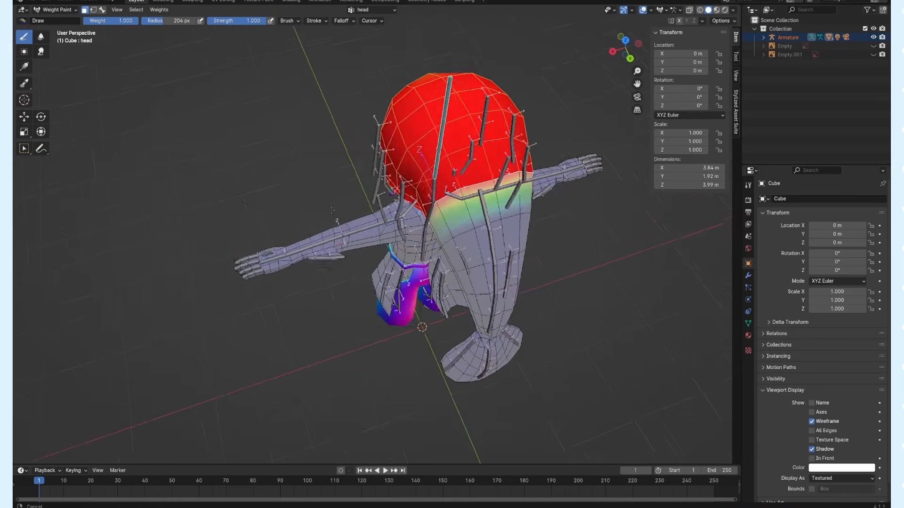
scroll(402, 155, up, 5)
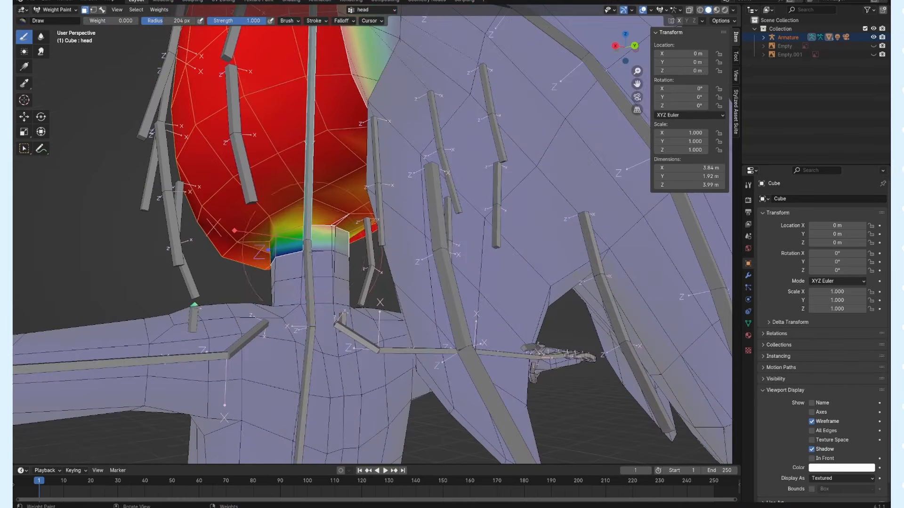
middle_drag(330, 225, 310, 228)
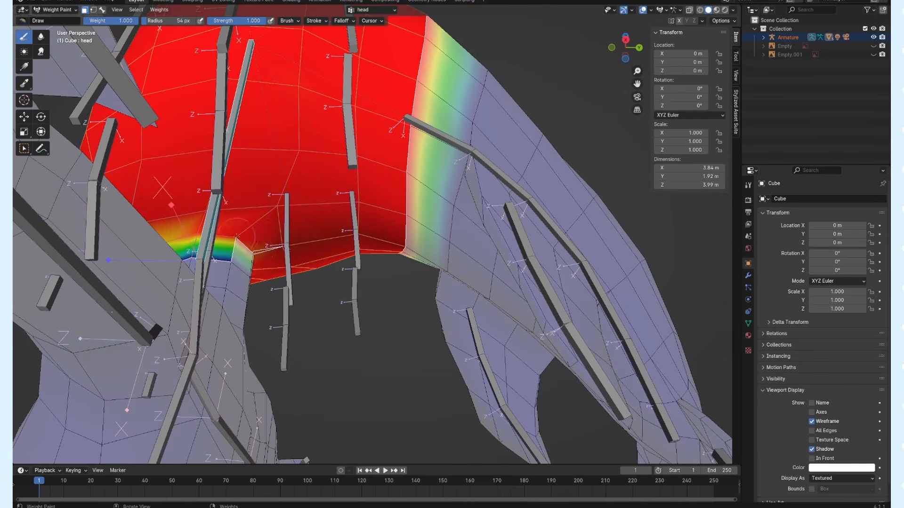
middle_drag(242, 231, 291, 187)
scroll(264, 207, down, 3)
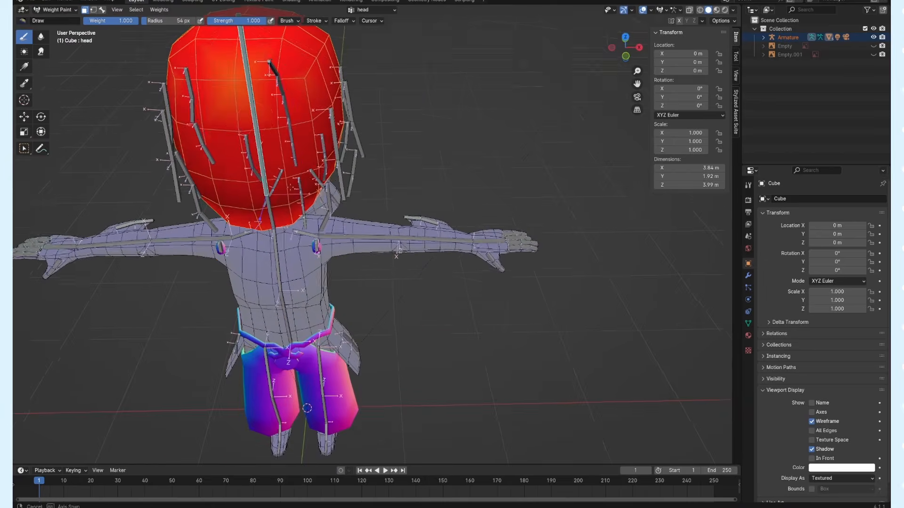
- Test-rotate the head bone in Weight Paint mode to check the mesh deformation
middle_drag(311, 395, 292, 264)
key(r)
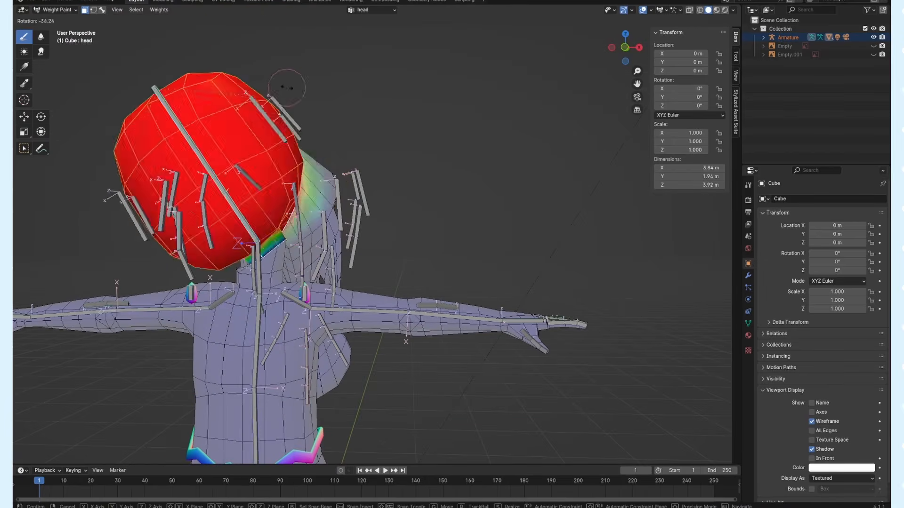
key(Escape)
- Switch the armature to Pose Mode and try rotating the head bone there, inspecting the head and neck
click(55, 9)
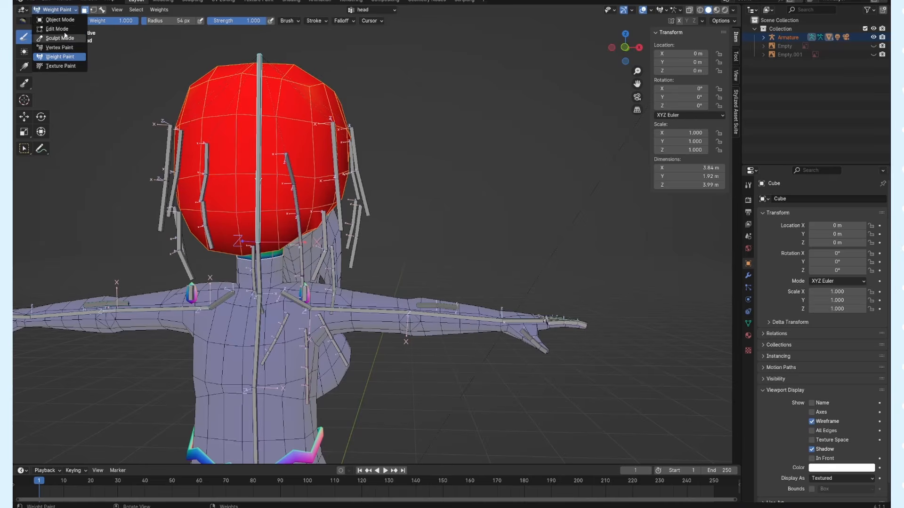
click(60, 20)
click(260, 61)
click(55, 9)
click(61, 39)
key(r)
key(Escape)
middle_drag(433, 68, 368, 91)
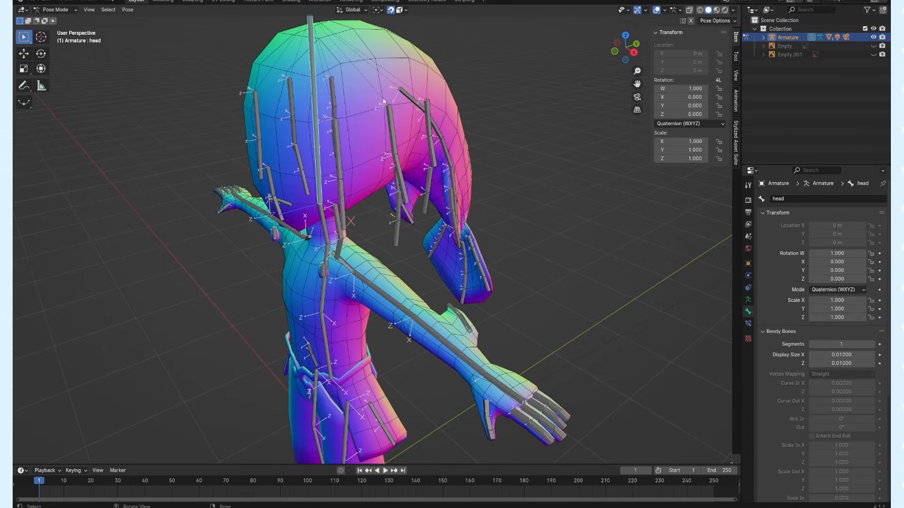
scroll(368, 91, up, 3)
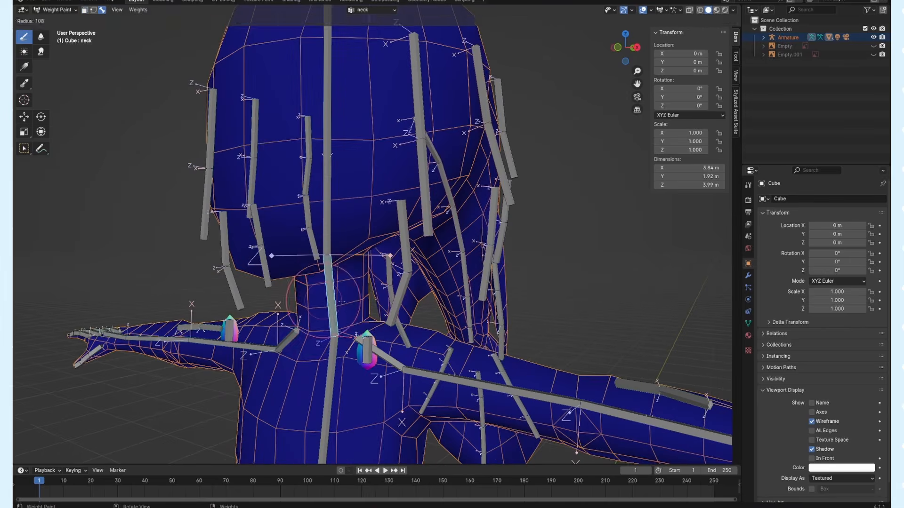
- Weight the neck area to the neck bone and test the bone's rotation
middle_drag(358, 263, 423, 318)
scroll(376, 287, down, 5)
key(r)
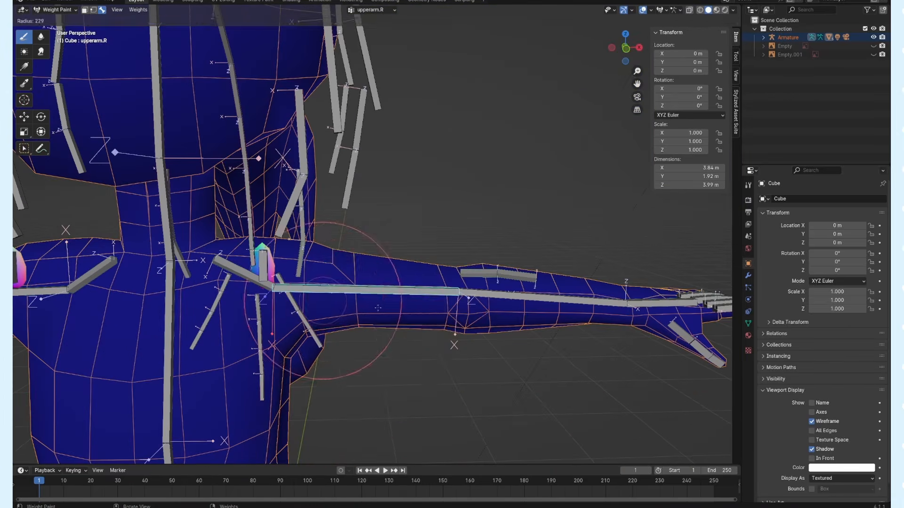
- Paint upperarm.R weights at 1.000 around the upper arm from the shoulder to the elbow
drag(282, 292, 495, 295)
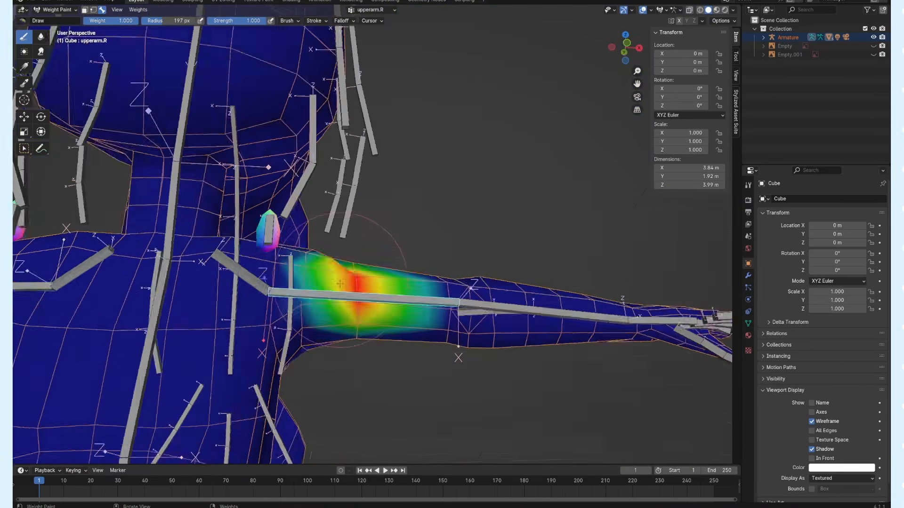
key(f)
click(325, 284)
mouse_move(340, 283)
middle_down()
mouse_move(367, 320)
mouse_move(468, 286)
middle_up()
drag(468, 286, 498, 329)
mouse_move(468, 286)
middle_down()
mouse_move(453, 263)
mouse_move(418, 334)
mouse_move(426, 311)
middle_up()
drag(426, 310, 461, 348)
mouse_move(461, 349)
middle_down()
mouse_move(429, 381)
mouse_move(435, 320)
mouse_move(413, 332)
middle_up()
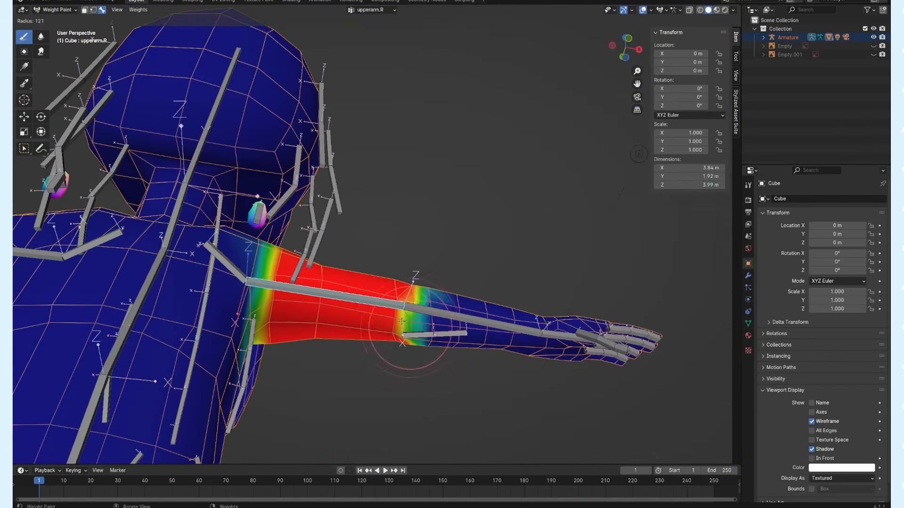
- Test-rotate upperarm.R about X and touch up its weights around the elbow
scroll(412, 330, down, 4)
key(r)
key(x)
scroll(471, 334, up, 3)
mouse_move(471, 334)
middle_down()
mouse_move(400, 339)
mouse_move(482, 282)
mouse_move(499, 400)
mouse_move(490, 390)
middle_up()
drag(480, 372, 488, 313)
mouse_move(488, 313)
middle_down()
mouse_move(424, 325)
mouse_move(513, 329)
mouse_move(579, 320)
middle_up()
- Rotate upperarm.R about X again to check how the retouched arm deforms
scroll(513, 329, down, 5)
key(r)
key(x)
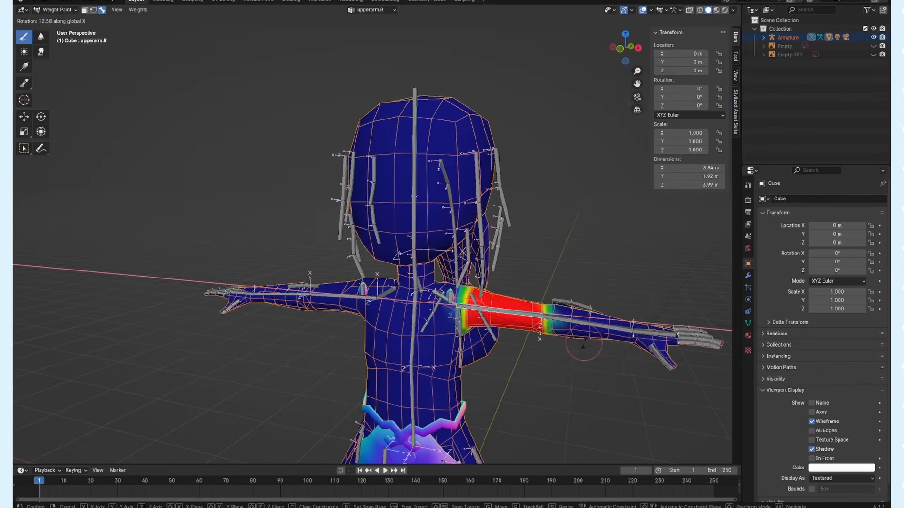
right_click(685, 348)
- Select the next arm bone for weight painting
scroll(367, 317, up, 3)
middle_drag(686, 348, 654, 273)
ctrl+shift+click(510, 300)
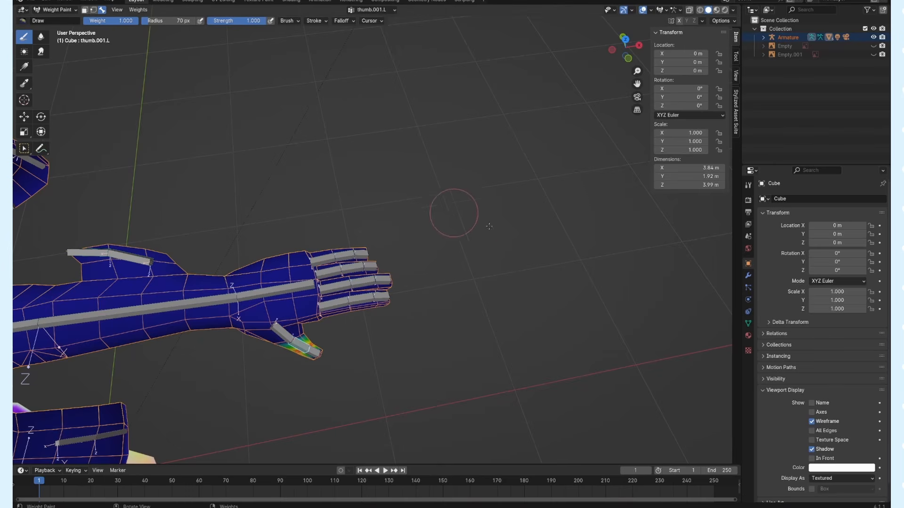
- Select all of the armature's bones and inspect the arm with the thumb.001.L weights from shoulder to hand
key(a)
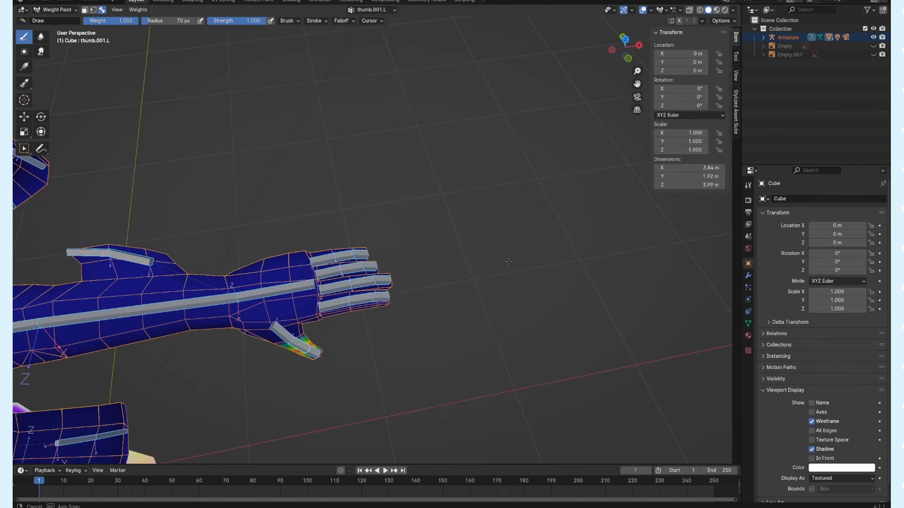
shift+middle_drag(490, 265, 533, 240)
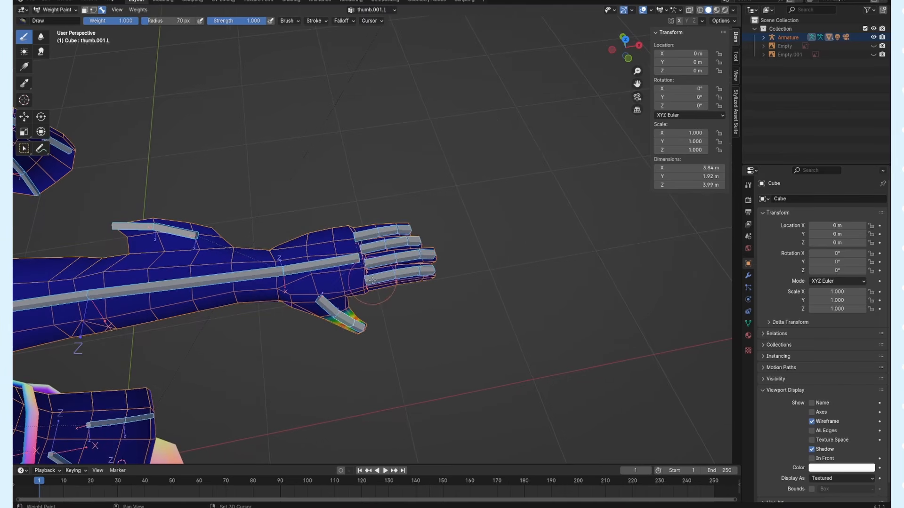
scroll(377, 275, down, 2)
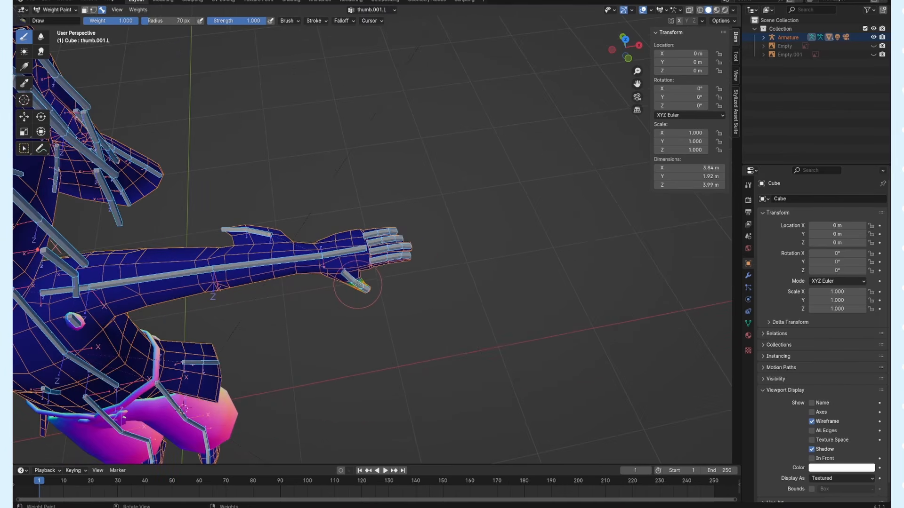
shift+middle_drag(369, 311, 521, 277)
middle_drag(401, 306, 391, 284)
scroll(537, 302, up, 3)
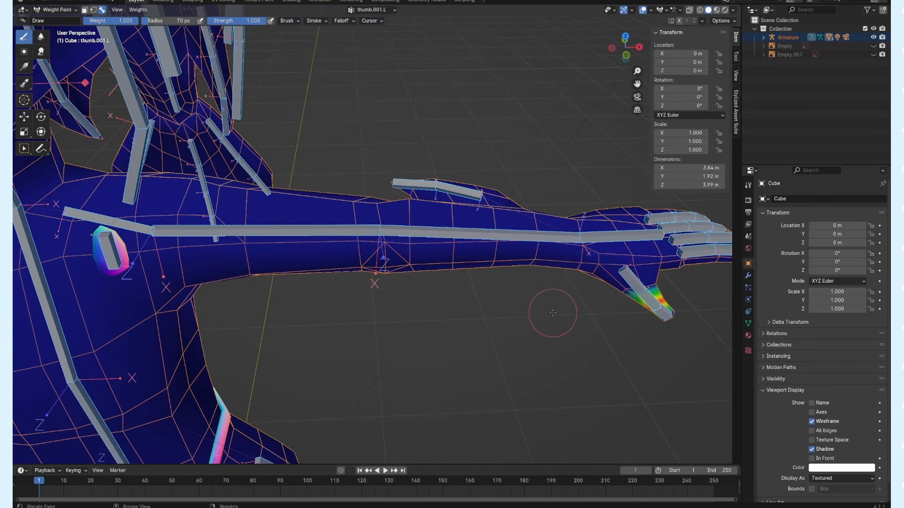
- Select thumb.002.L, wrist.L and the adjoining finger bone in turn to examine their weights on the hand
shift+middle_drag(542, 306, 359, 308)
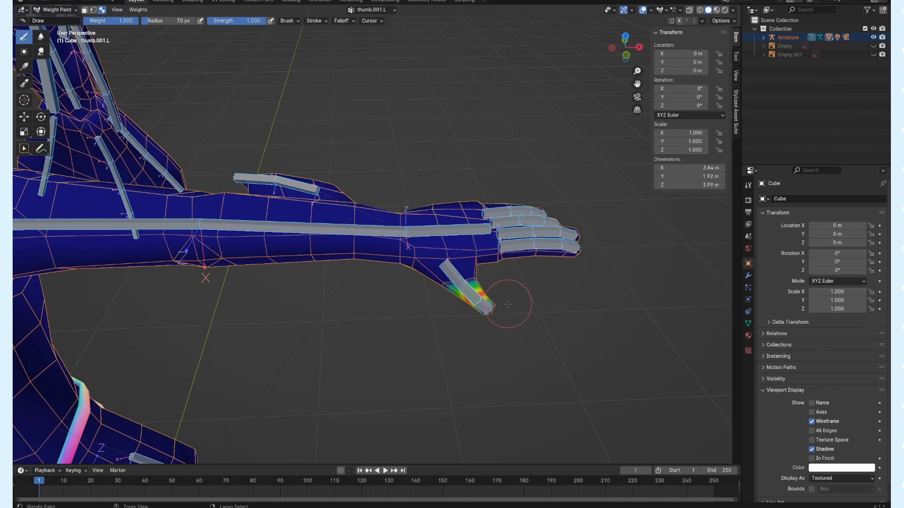
ctrl+click(480, 306)
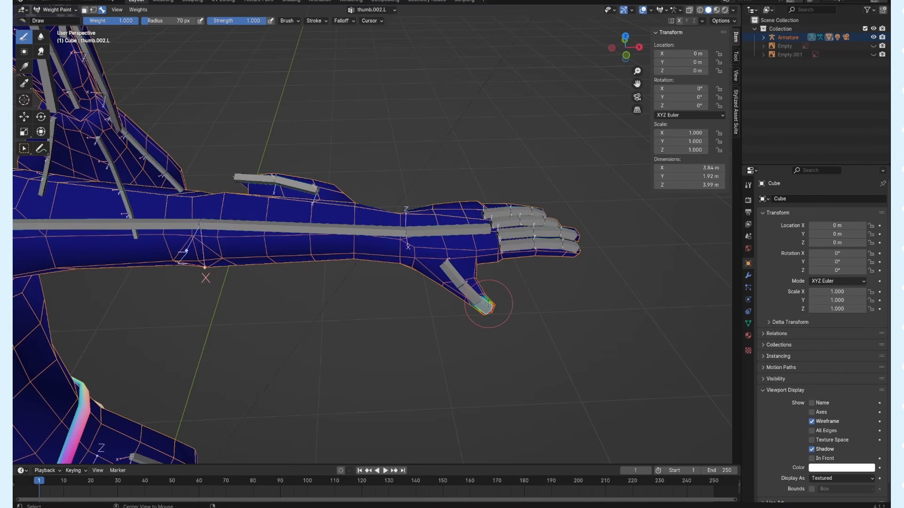
ctrl+click(441, 236)
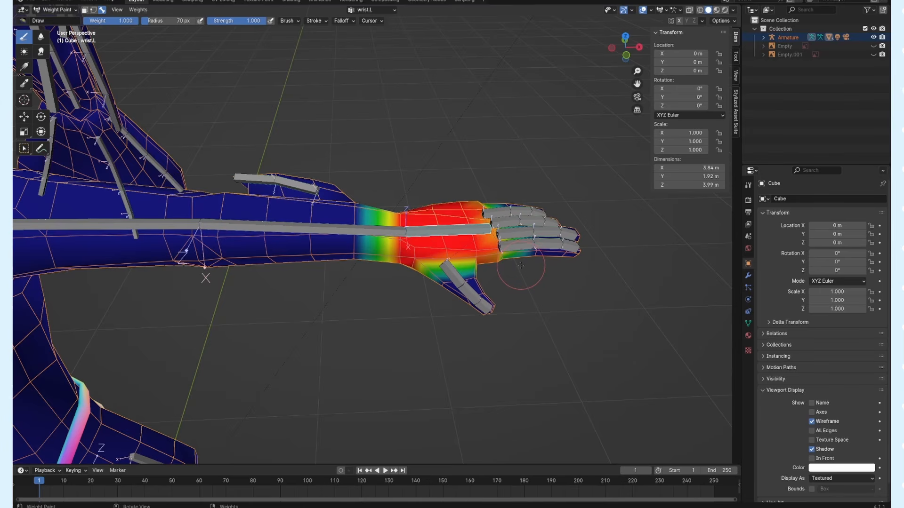
ctrl+click(518, 245)
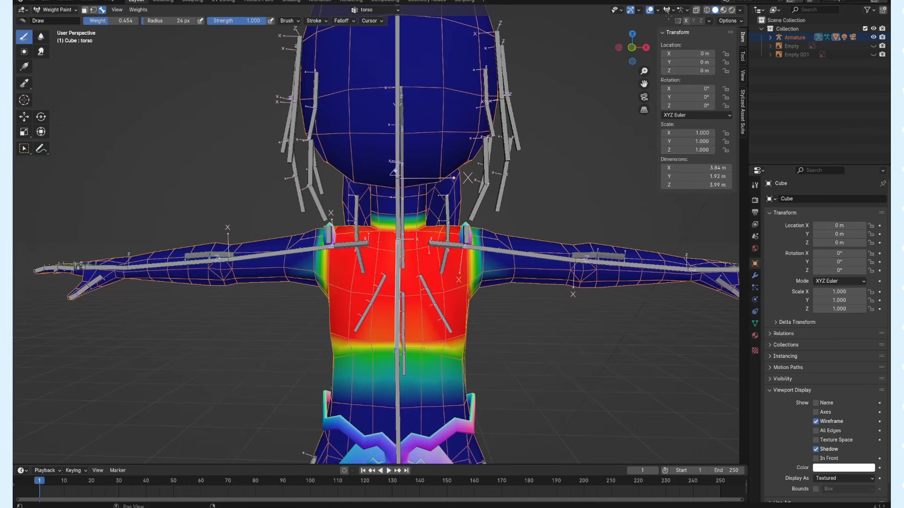
- Rotate the torso bone and examine how the chest and waist deform from several sides
key(r)
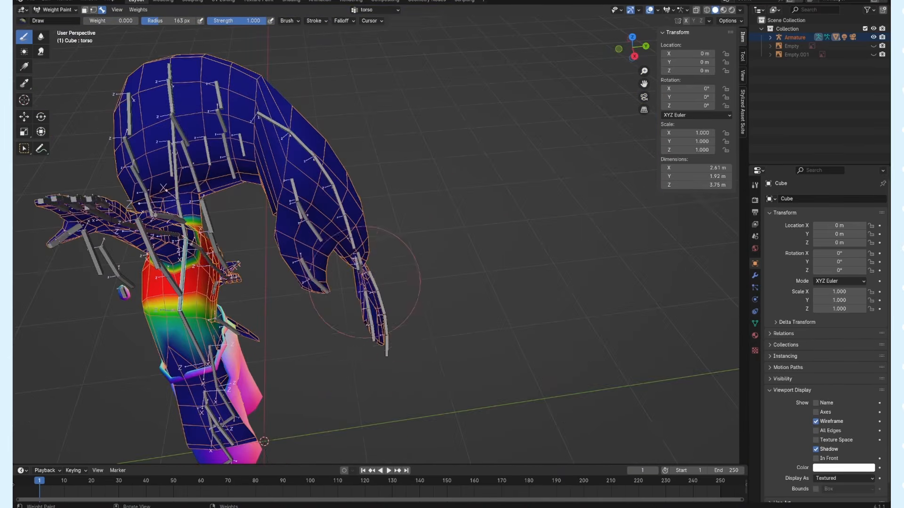
middle_drag(314, 374, 317, 375)
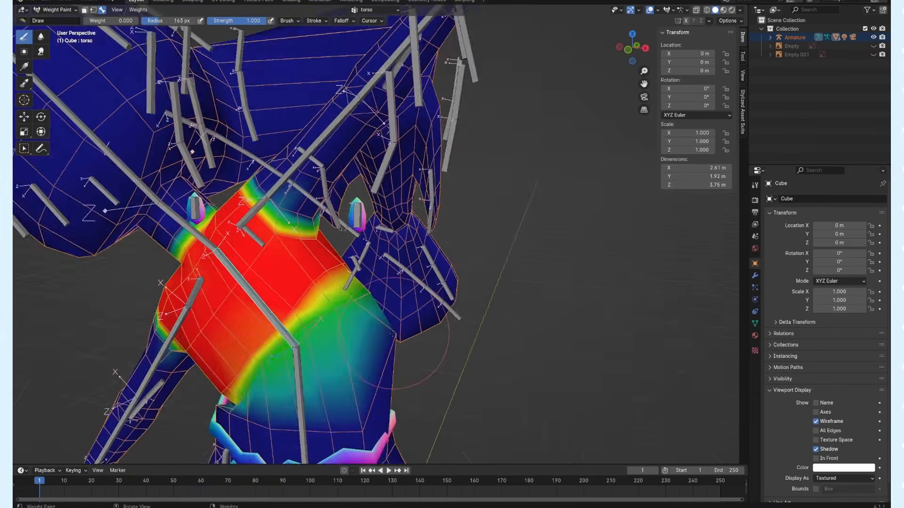
middle_drag(459, 343, 495, 347)
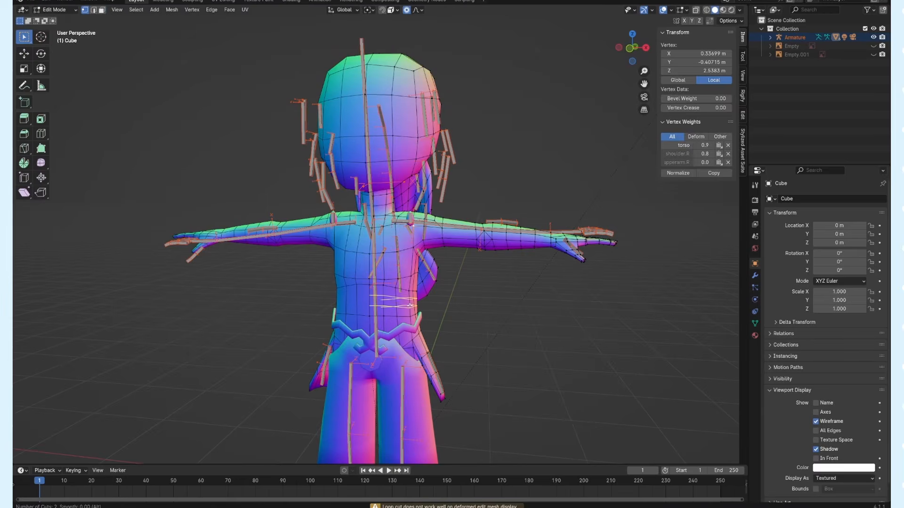
- Return to Weight Paint mode on the torso group and enlarge the brush radius to 167 px for the lower waist
click(54, 9)
click(60, 57)
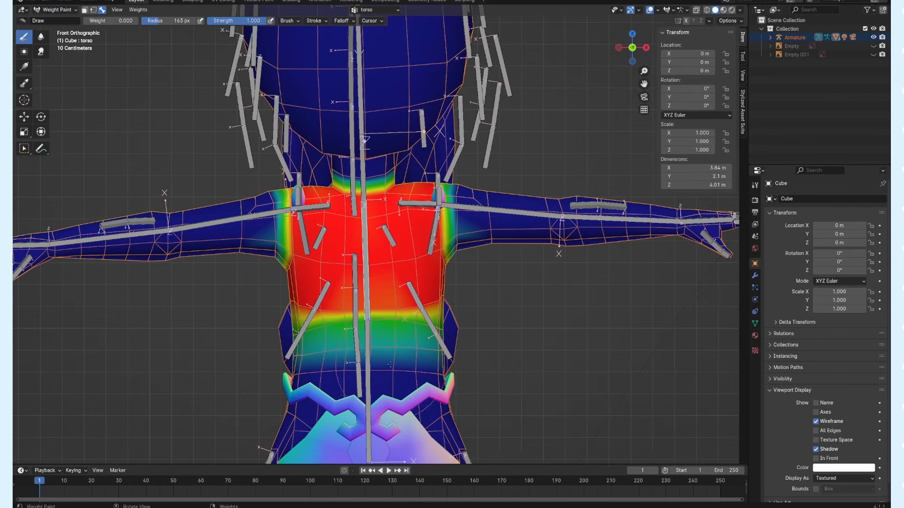
middle_drag(377, 282, 423, 282)
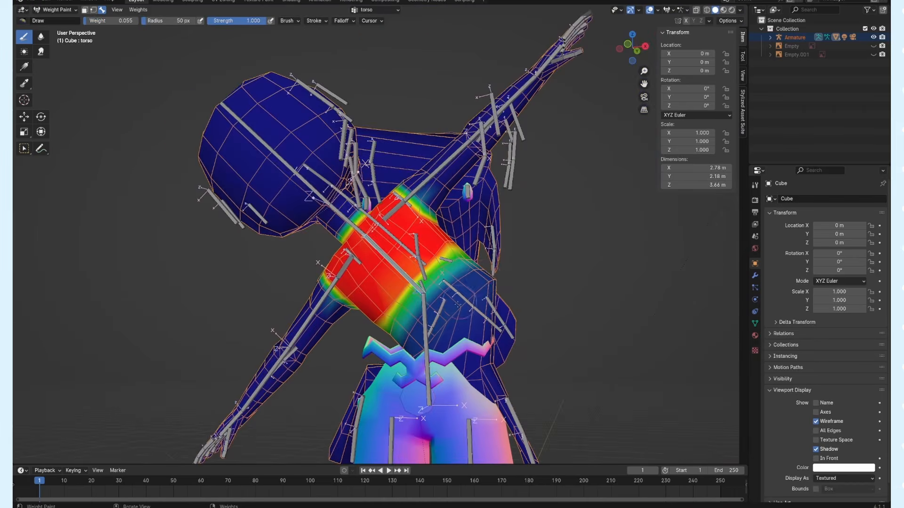
key(f)
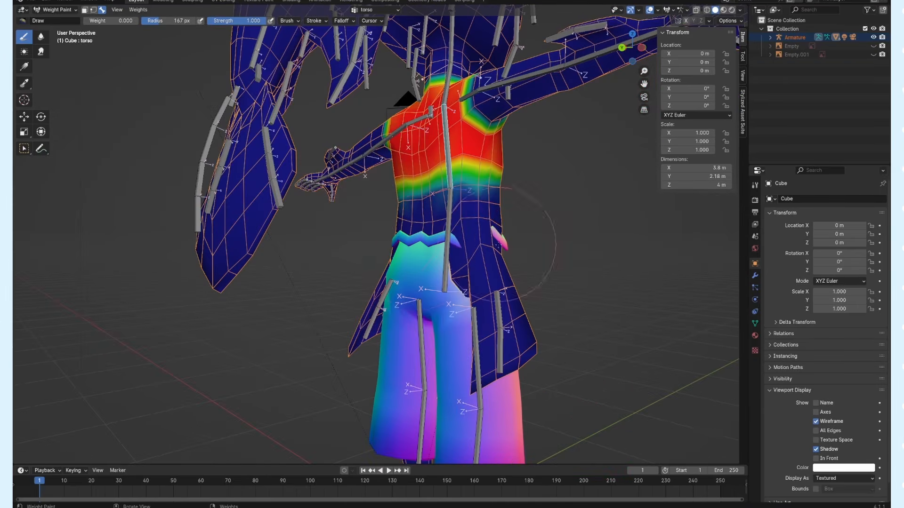
middle_drag(565, 263, 599, 258)
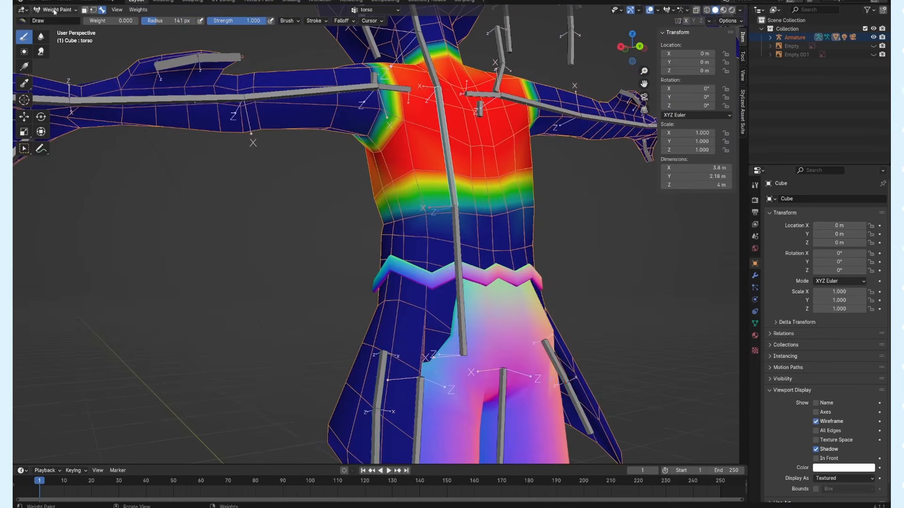
- Re-enter Weight Paint mode on the mesh and test-rotate the spine bone about Y to check the waist
click(56, 9)
click(60, 56)
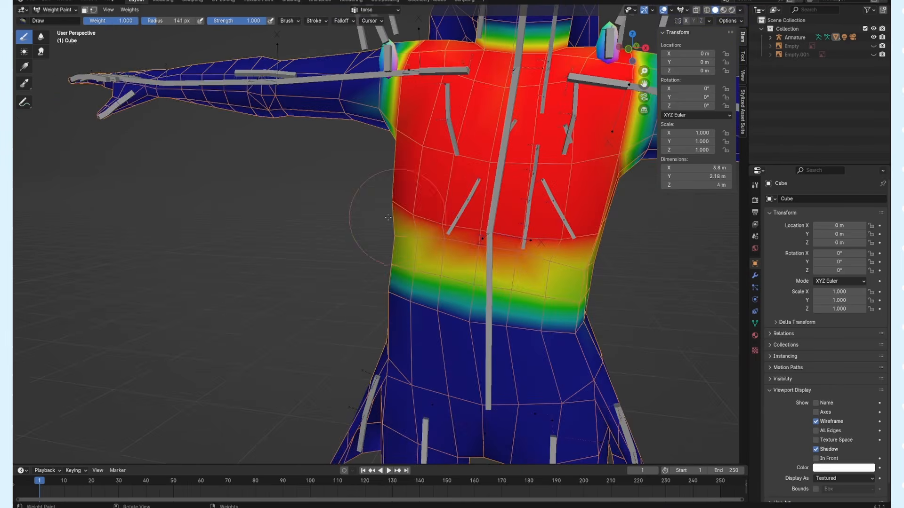
key(r)
key(y)
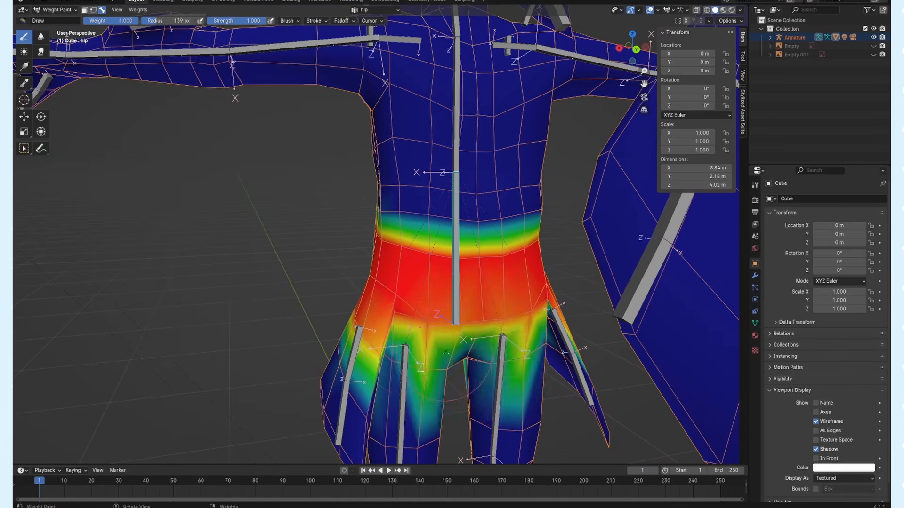
- Paint the hip bone's weights over the pelvis and upper thighs and test-rotate the bone
drag(391, 357, 414, 404)
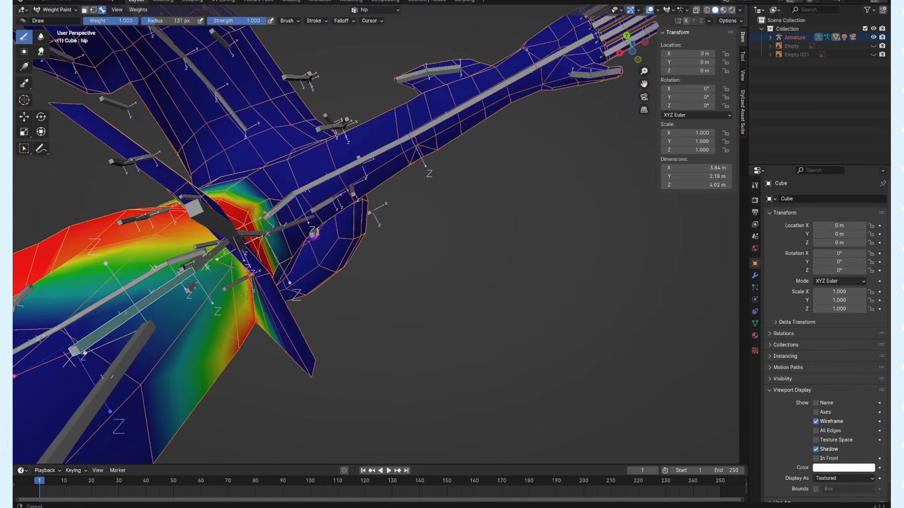
middle_drag(310, 221, 324, 233)
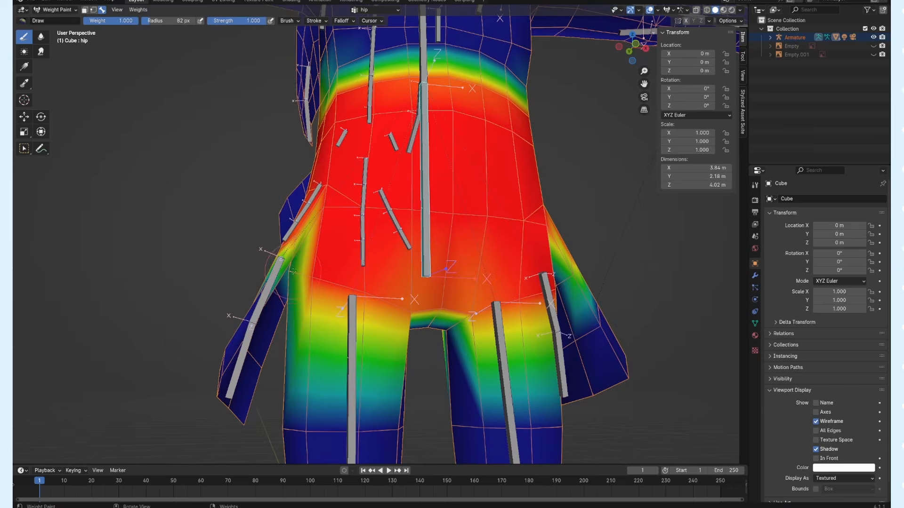
key(r)
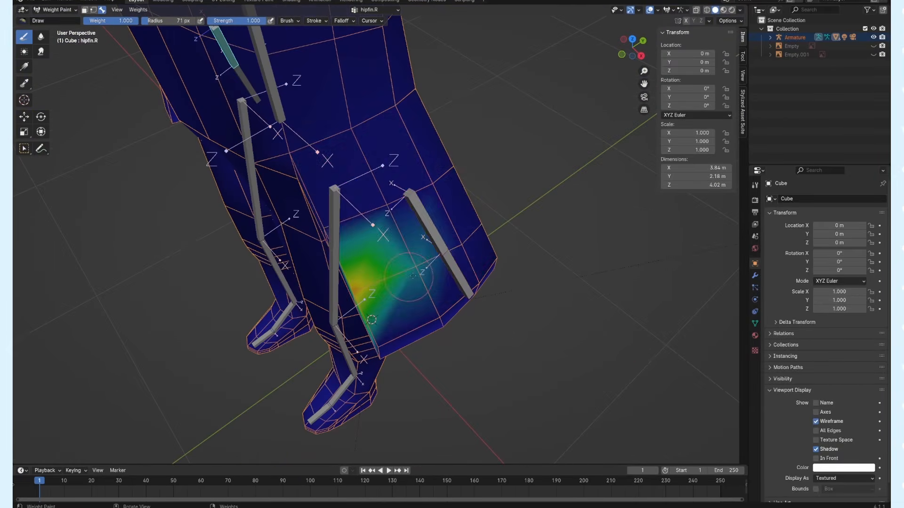
- Paint hipfin.R weights at 1.000 onto its hip fin and select the upper bone of the opposite hip fin
drag(363, 282, 424, 211)
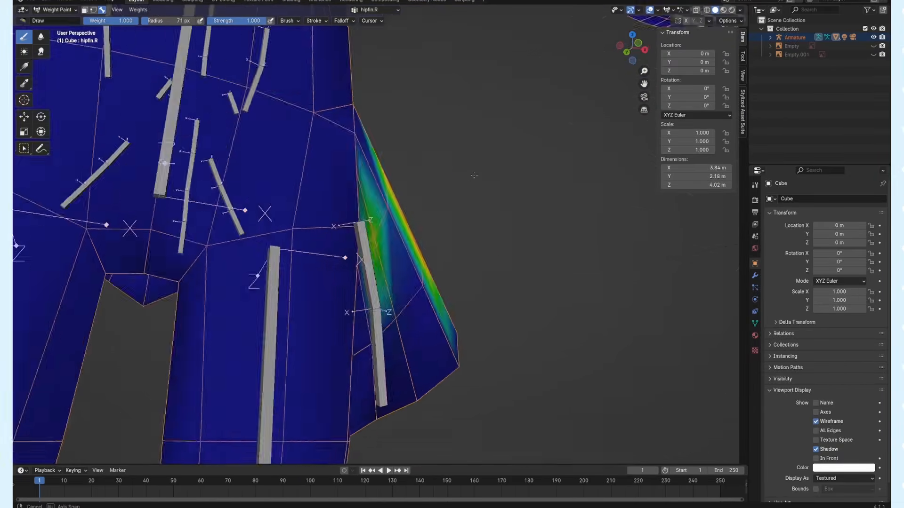
drag(386, 212, 424, 277)
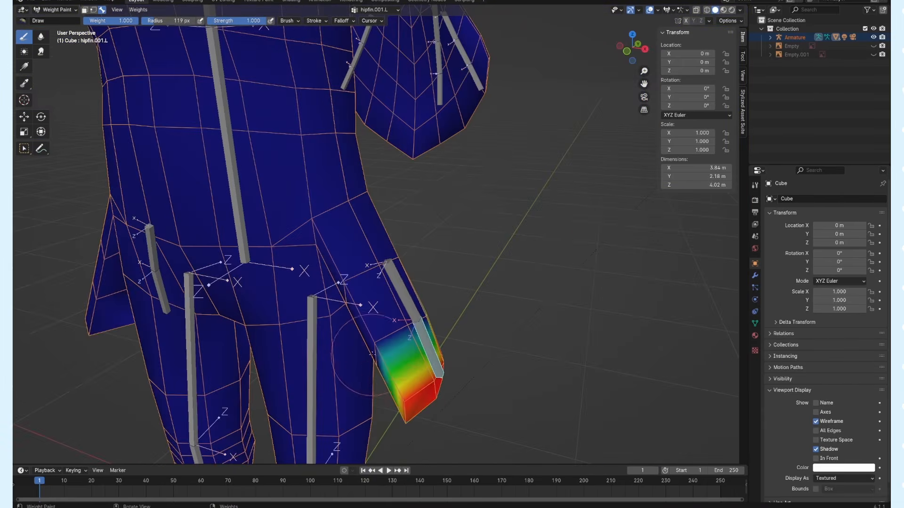
ctrl+click(405, 254)
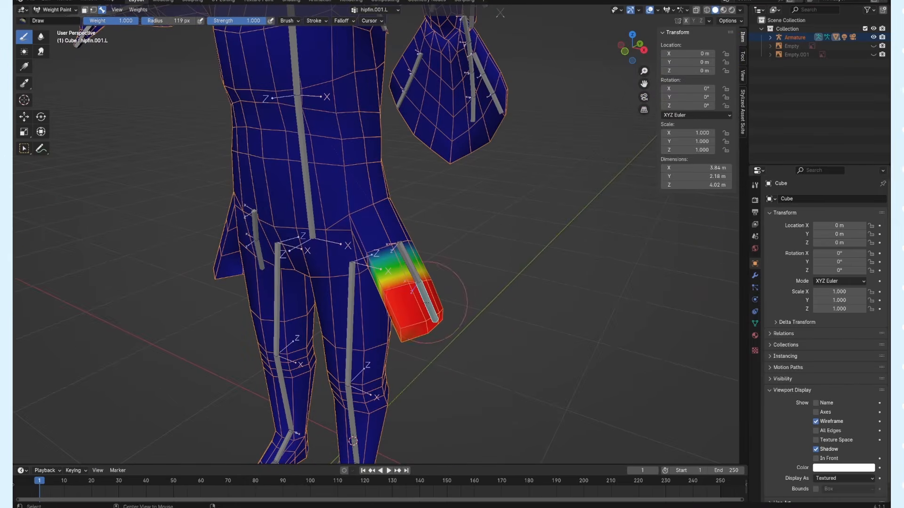
- Set the brush weight to 0 for hipfin.L and clean its vertex weights with the Active Group subset
drag(132, 20, 113, 21)
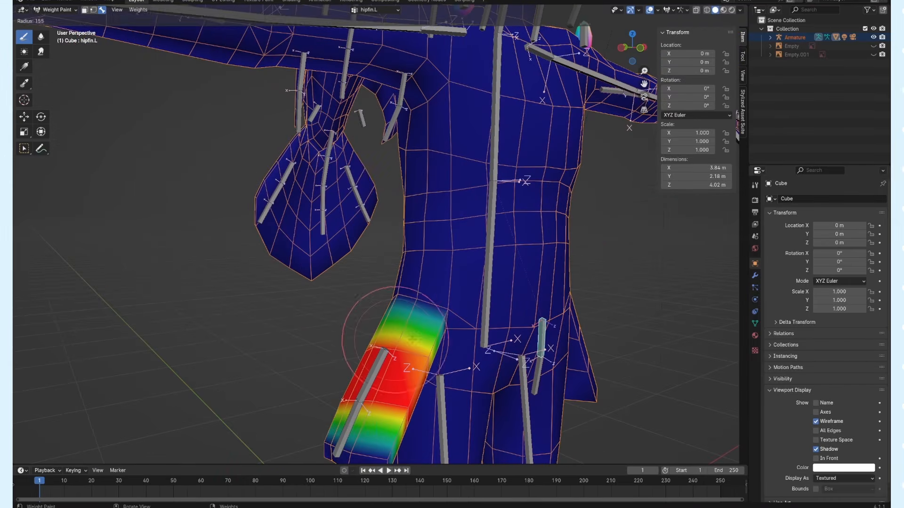
click(138, 9)
click(151, 94)
click(138, 9)
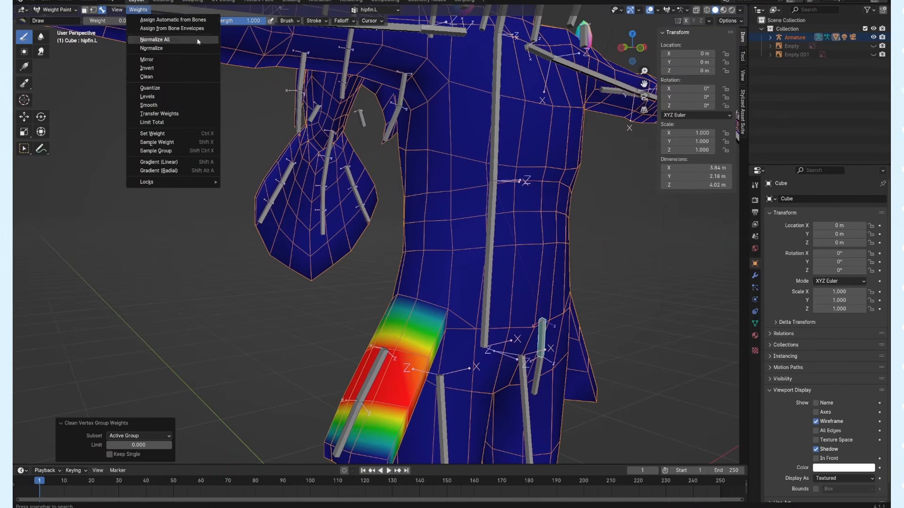
click(196, 126)
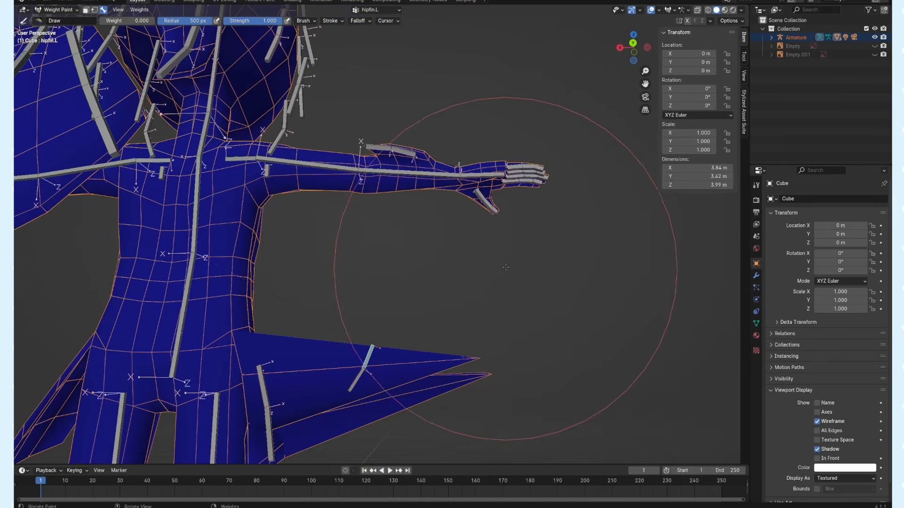
- Move the hipfin.L bone away from the body to expose stray weights and check the whole mesh for stretched vertices
scroll(502, 245, down, 2)
key(g)
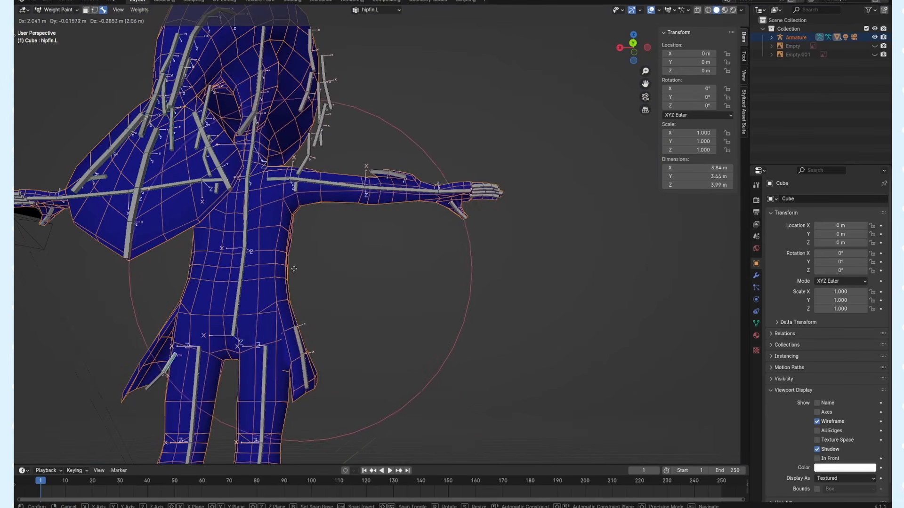
click(92, 307)
click(319, 349)
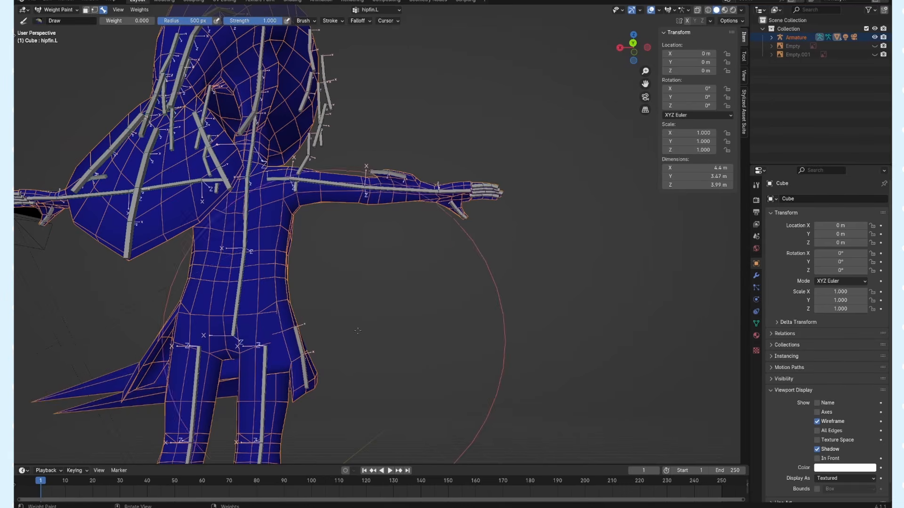
scroll(319, 347, down, 5)
middle_drag(319, 347, 293, 321)
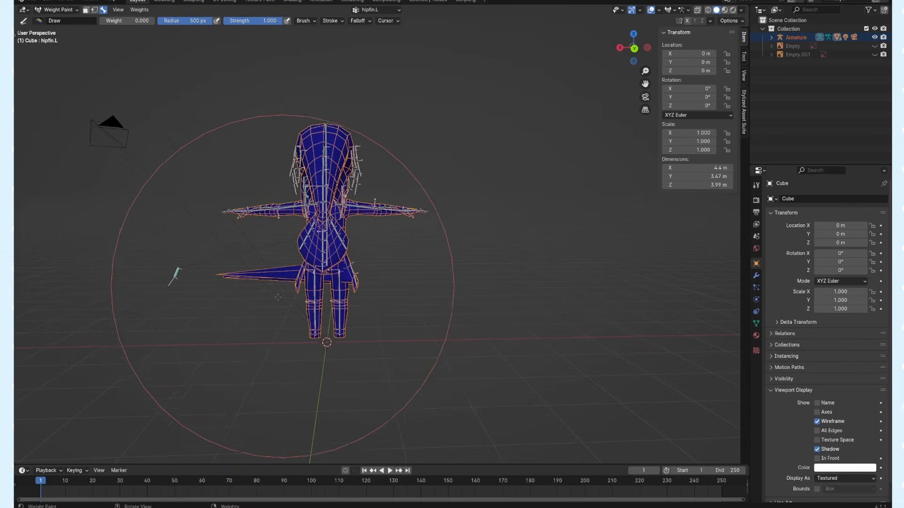
- Try moving the hipfin.L bone across to the other side of the body by about -5.6 m in X
key(g)
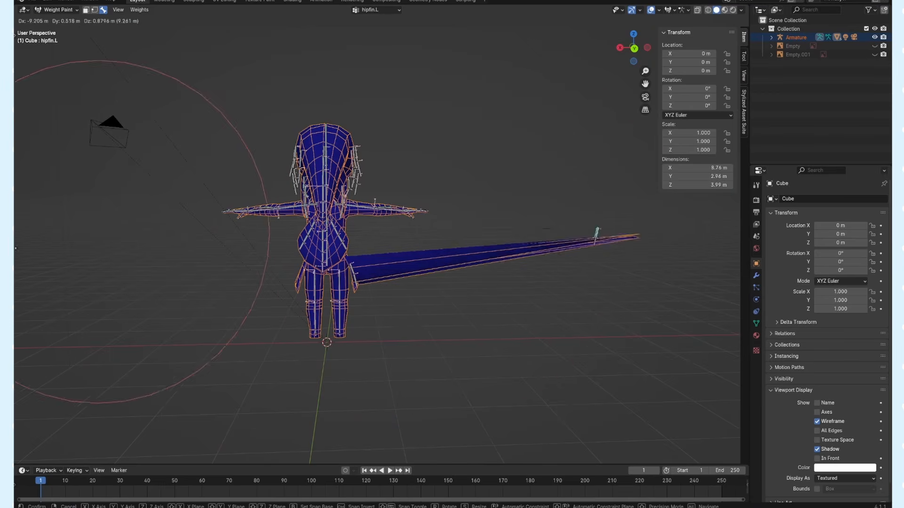
click(580, 256)
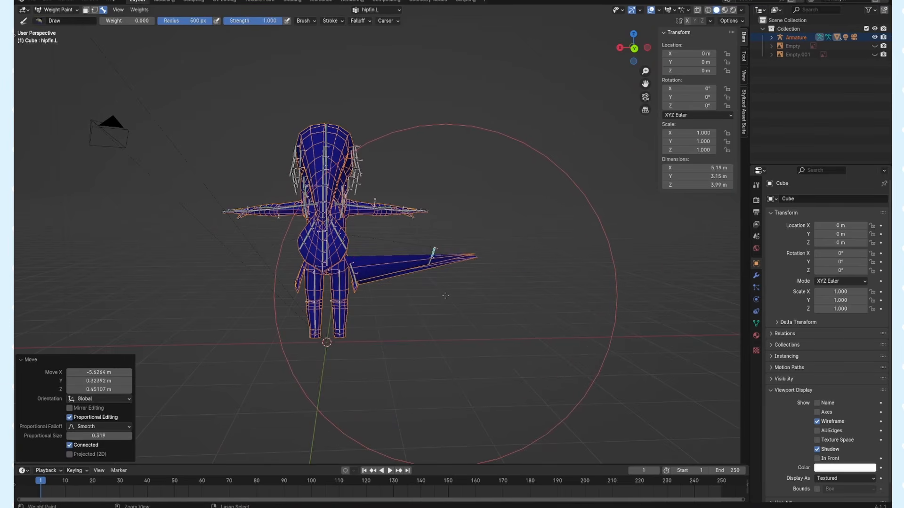
key(ctrl+z)
- Move hipfin.L far out from the body, set the brush radius to 239 px, and inspect the stretched hip fin
key(g)
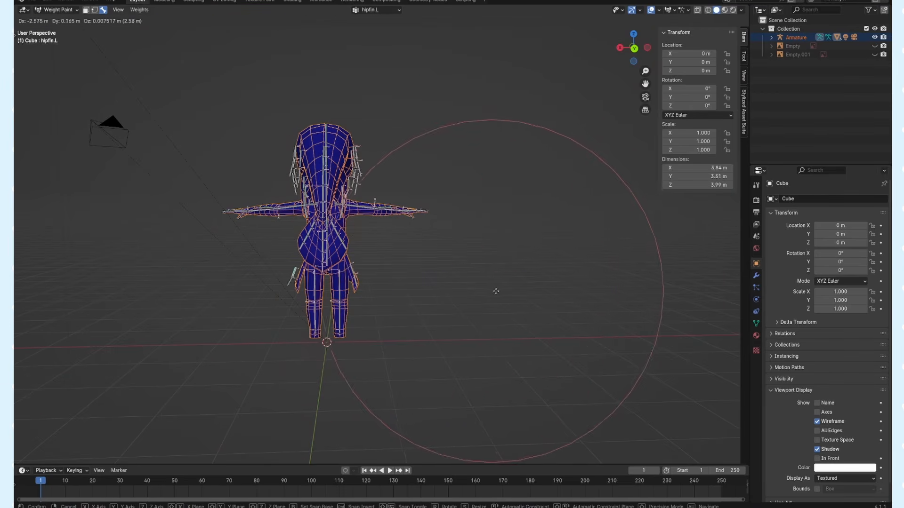
click(659, 255)
scroll(349, 292, up, 6)
middle_drag(296, 332, 365, 330)
key(f)
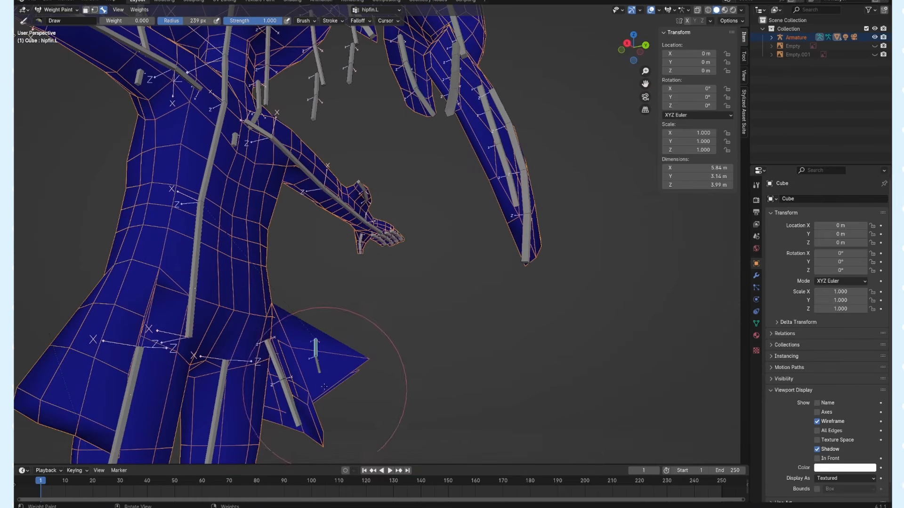
middle_drag(244, 440, 193, 405)
scroll(250, 402, down, 4)
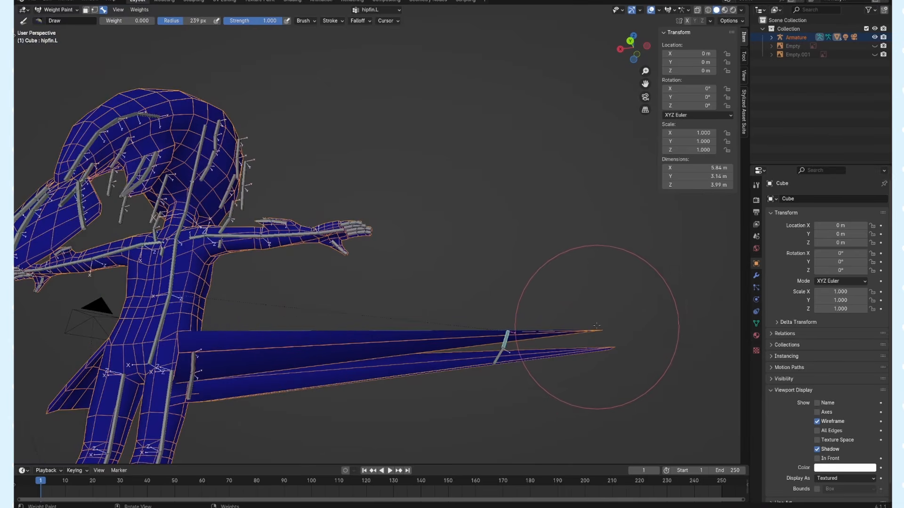
middle_drag(267, 352, 237, 344)
middle_drag(290, 333, 251, 384)
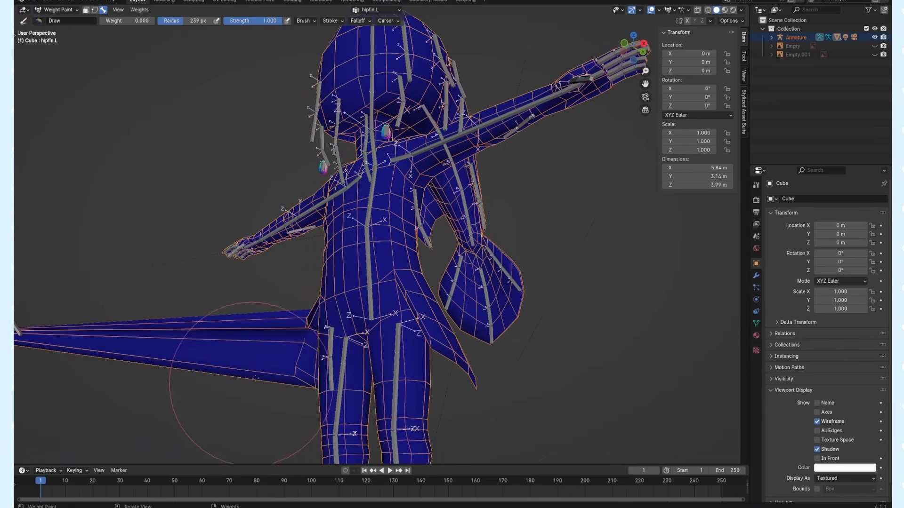
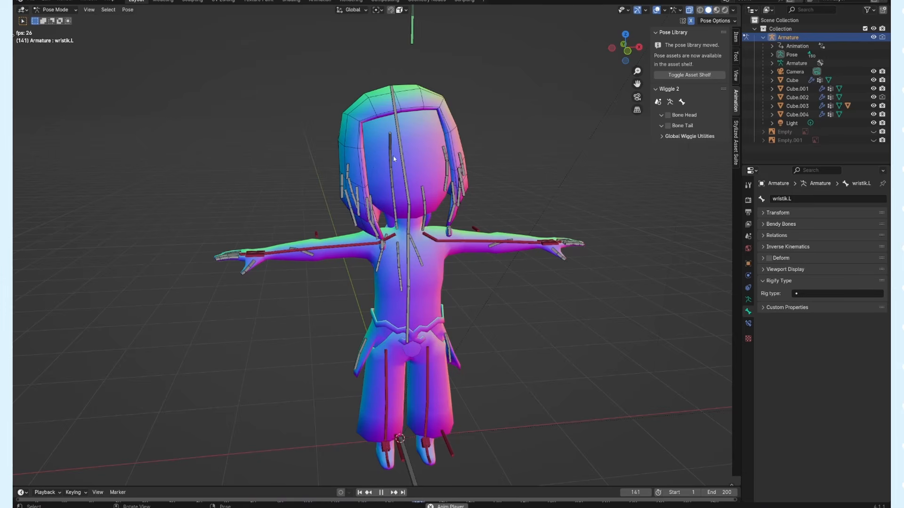
- Rotate the head bone from behind and from the front during playback to test the secondary motion of the hair
middle_drag(411, 190, 559, 235)
key(r)
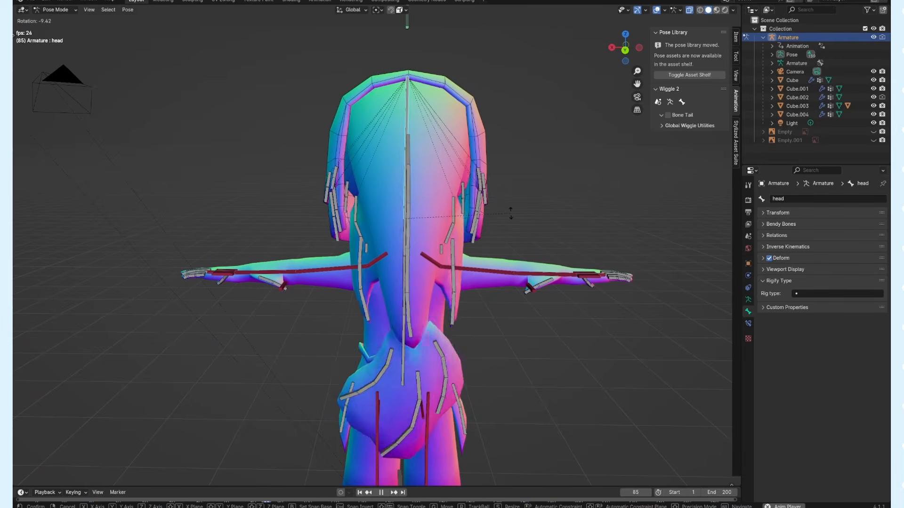
click(528, 208)
middle_drag(529, 208, 465, 197)
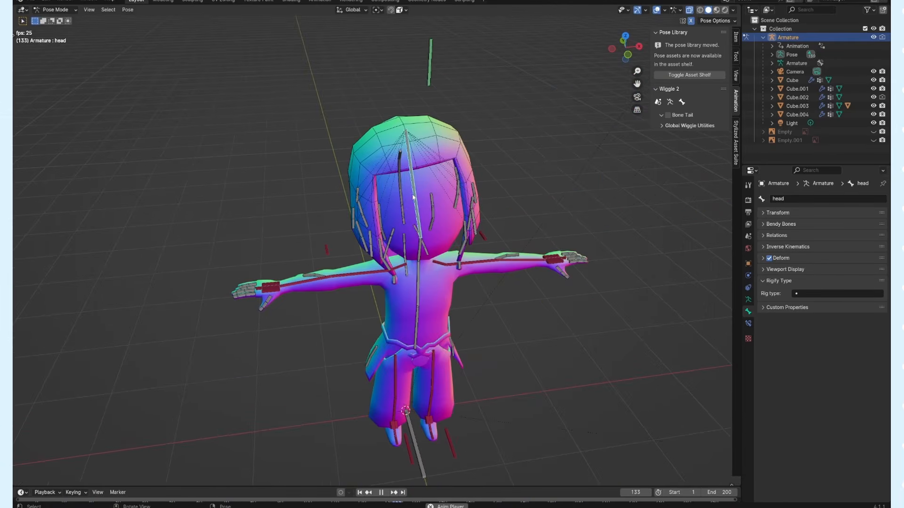
scroll(466, 197, up, 4)
key(r)
click(457, 194)
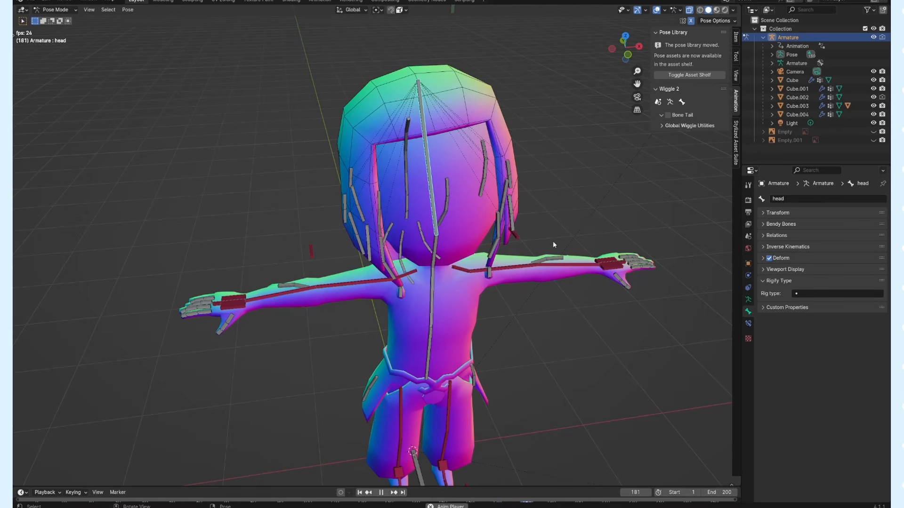
- Move the hip bone around freely during playback to test how the hair and hip fins wiggle, then cancel the move
shift+middle_drag(444, 370, 421, 256)
key(g)
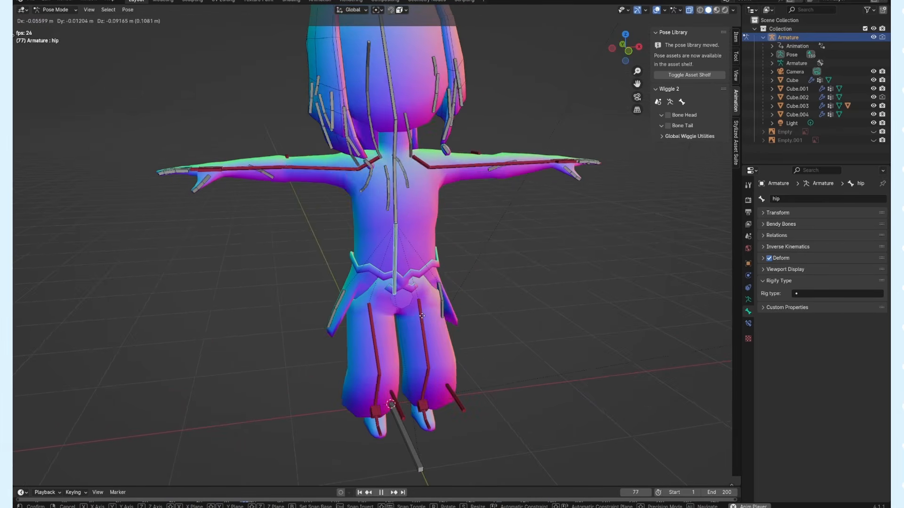
right_click(431, 311)
shift+middle_drag(432, 311, 442, 339)
scroll(442, 337, down, 2)
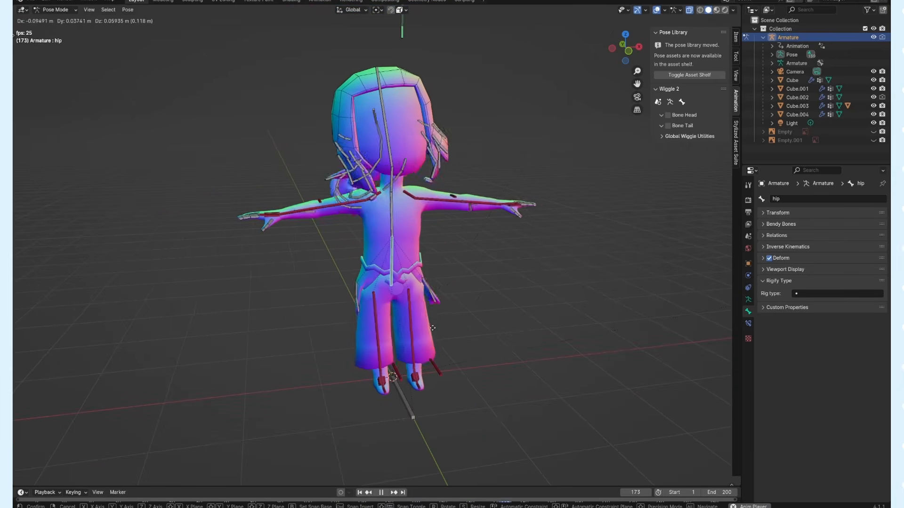
key(g)
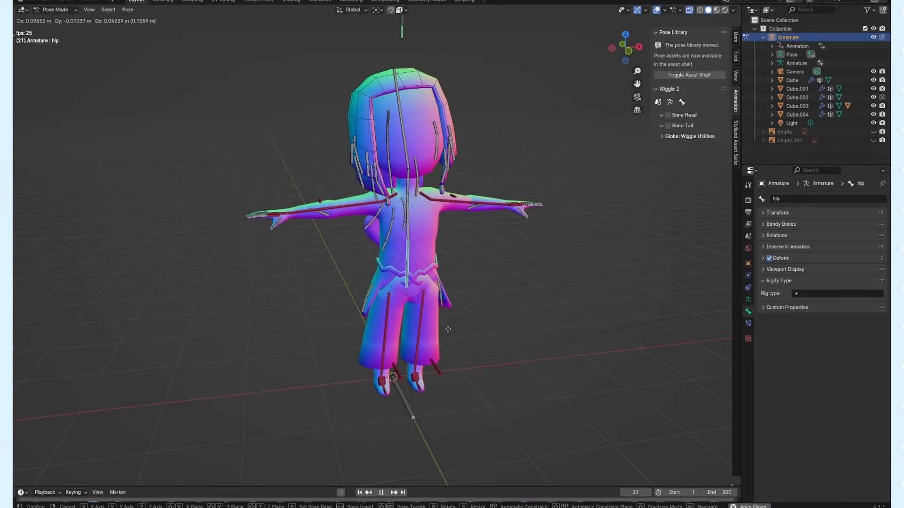
right_click(446, 326)
- Rotate the head bone from behind during playback to test the ponytail's secondary motion
middle_drag(470, 303, 396, 225)
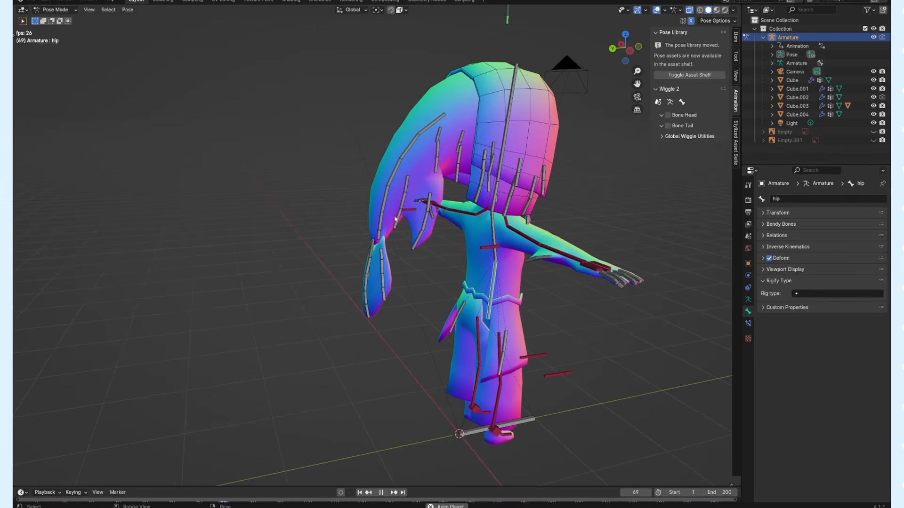
middle_drag(516, 133, 566, 139)
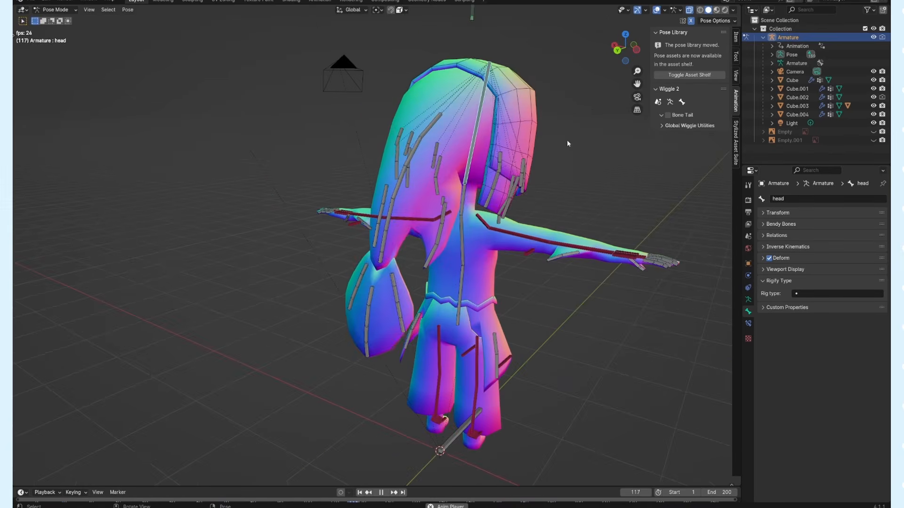
key(r)
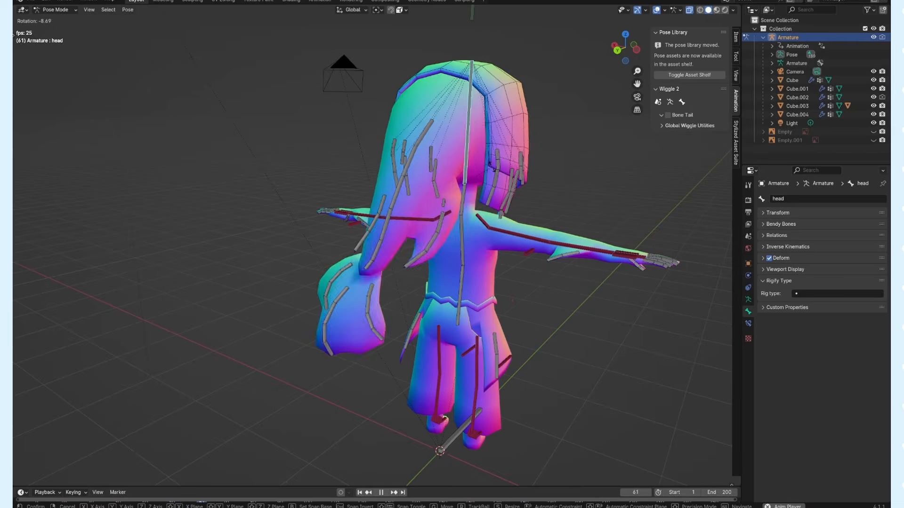
click(506, 176)
- Try moving the wristik.L bone during playback to test the arm, and cancel the move
click(604, 186)
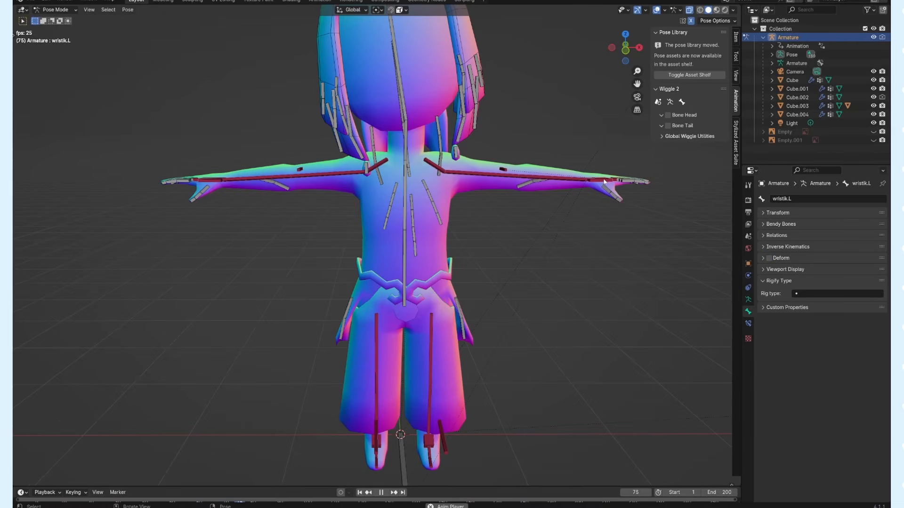
key(g)
key(Escape)
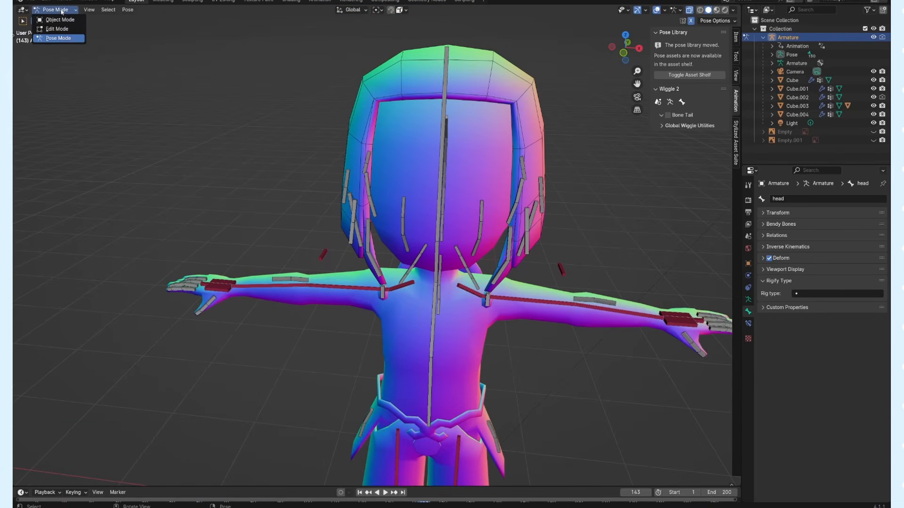
- Return to Object Mode, hide the armature, and select the body mesh
click(60, 19)
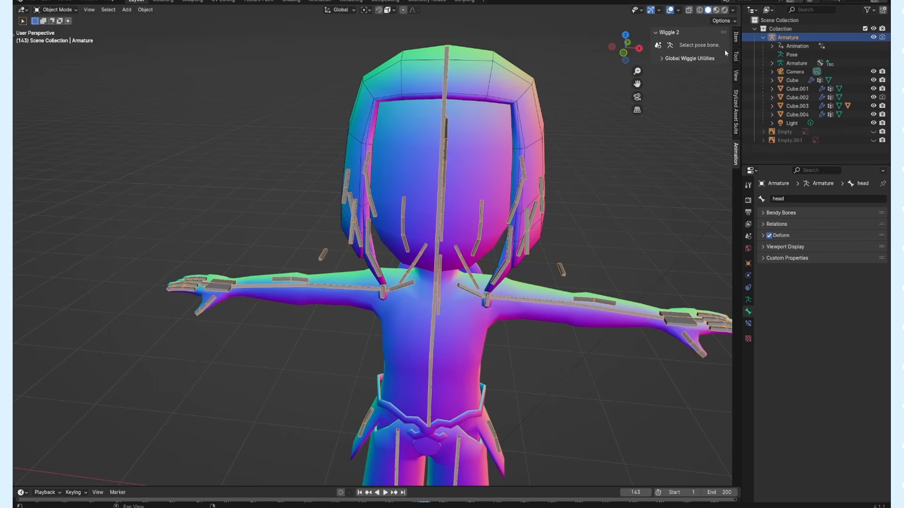
click(873, 37)
click(440, 229)
- Examine the character's meshes without the rig, from the face and hair down to the belt and trousers
middle_drag(440, 229, 470, 177)
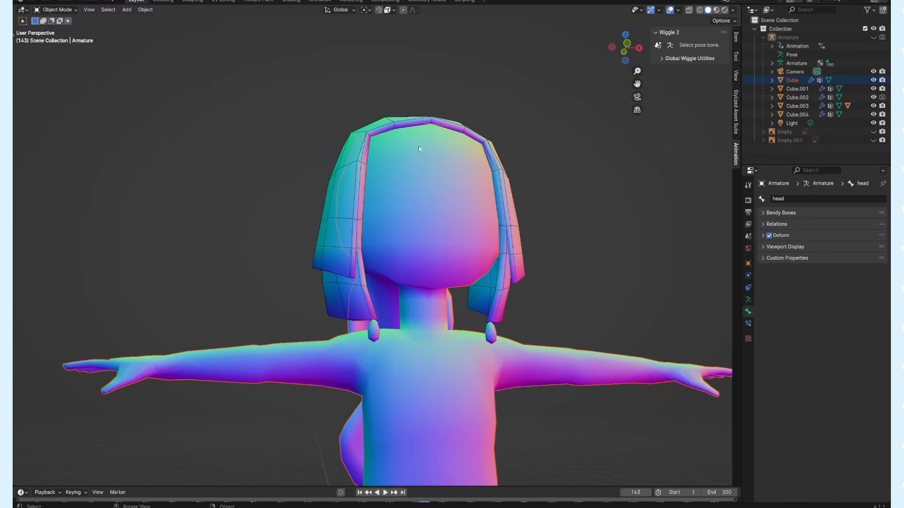
middle_drag(474, 349, 440, 117)
scroll(386, 182, up, 2)
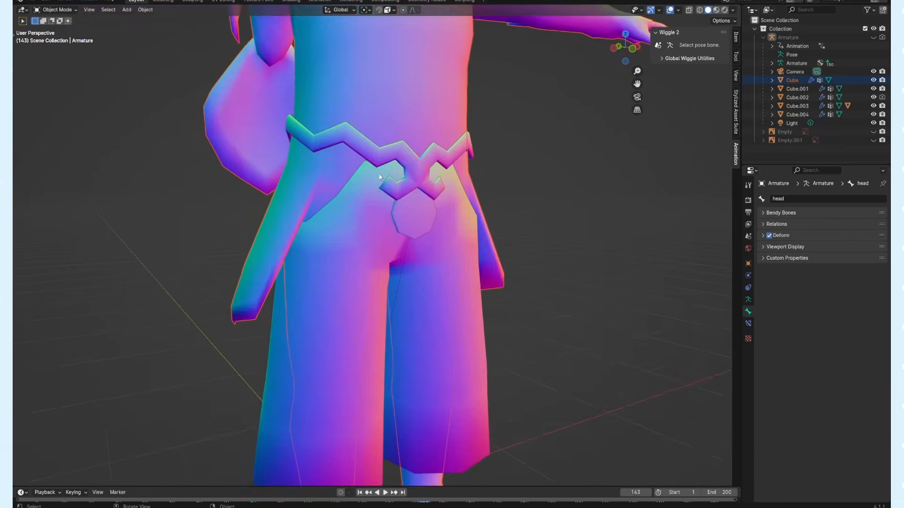
scroll(380, 178, down, 2)
middle_drag(382, 183, 350, 225)
scroll(412, 153, down, 3)
scroll(411, 147, up, 2)
shift+middle_drag(408, 144, 437, 289)
scroll(440, 328, down, 2)
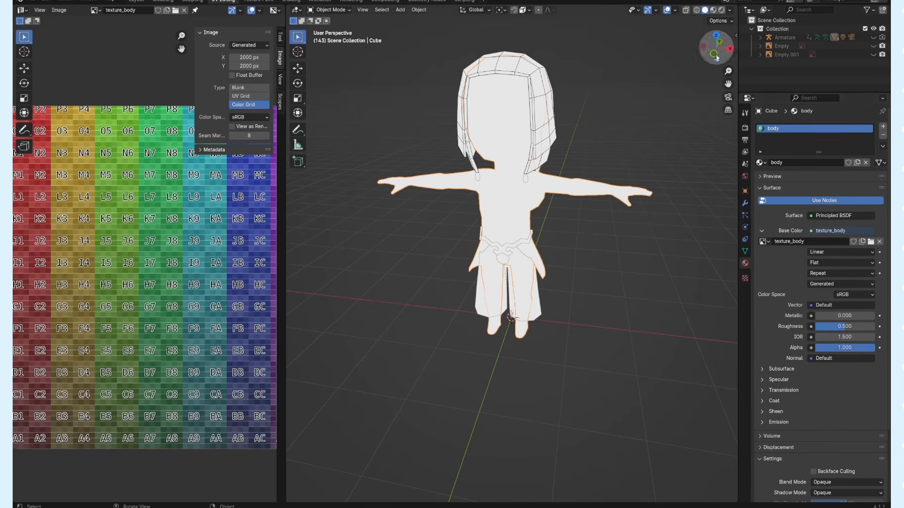
- Compare Material Preview with Solid shading, and set the flat-lit Solid view to show Texture colour
click(714, 10)
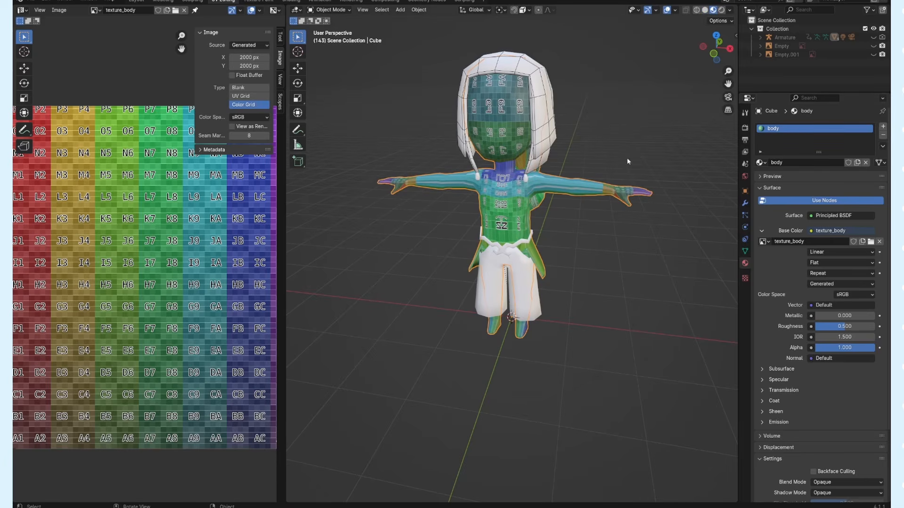
click(730, 10)
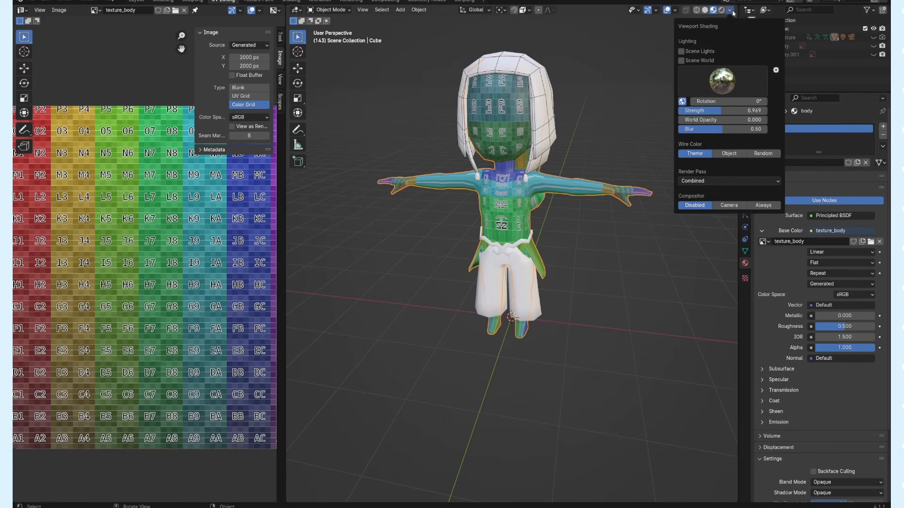
click(733, 13)
click(705, 10)
click(731, 10)
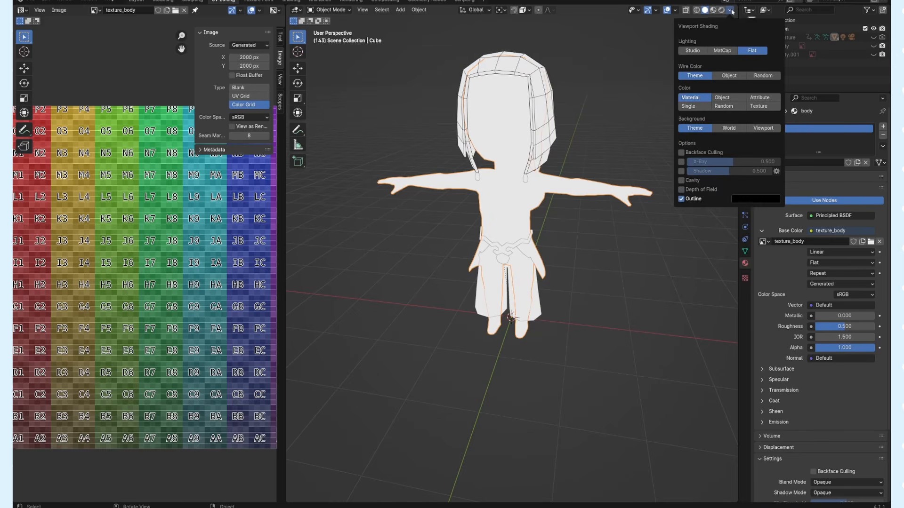
click(760, 106)
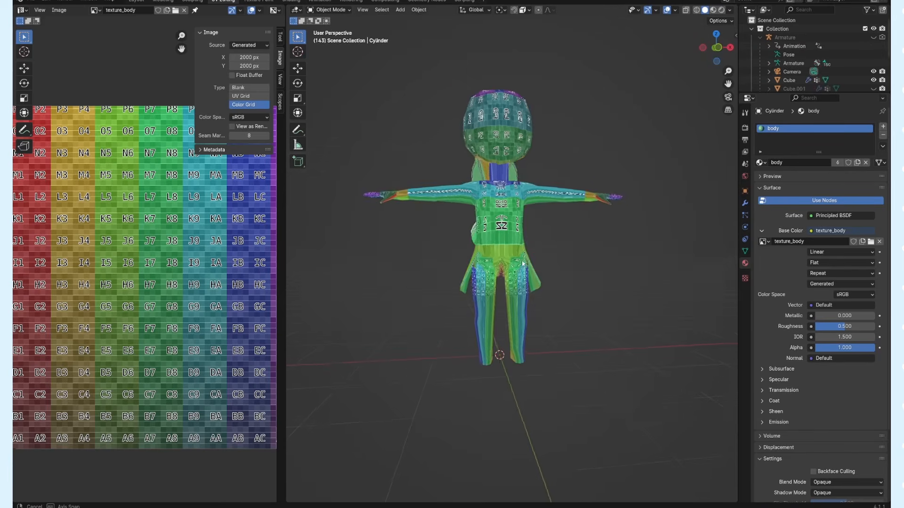
- View the character from the front, select the body mesh, and enter Edit Mode
middle_drag(521, 263, 498, 286)
key(KP_1)
click(542, 183)
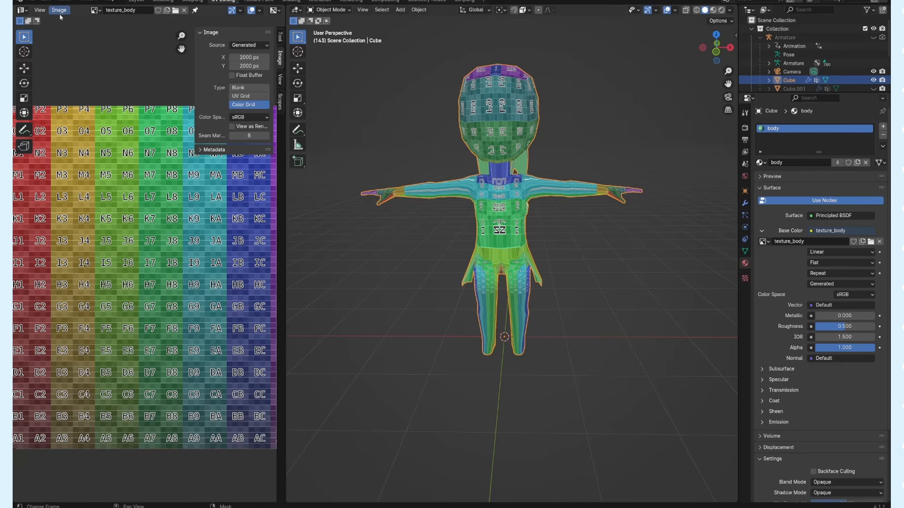
click(329, 9)
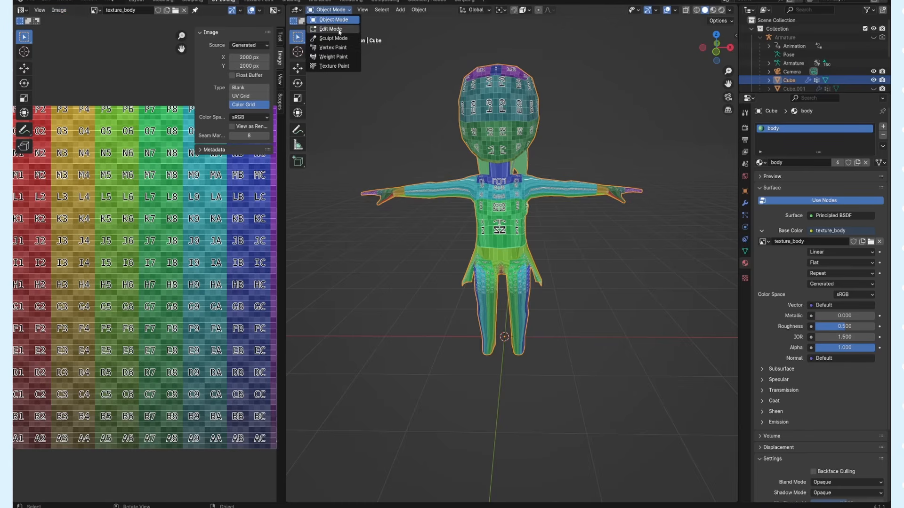
click(337, 30)
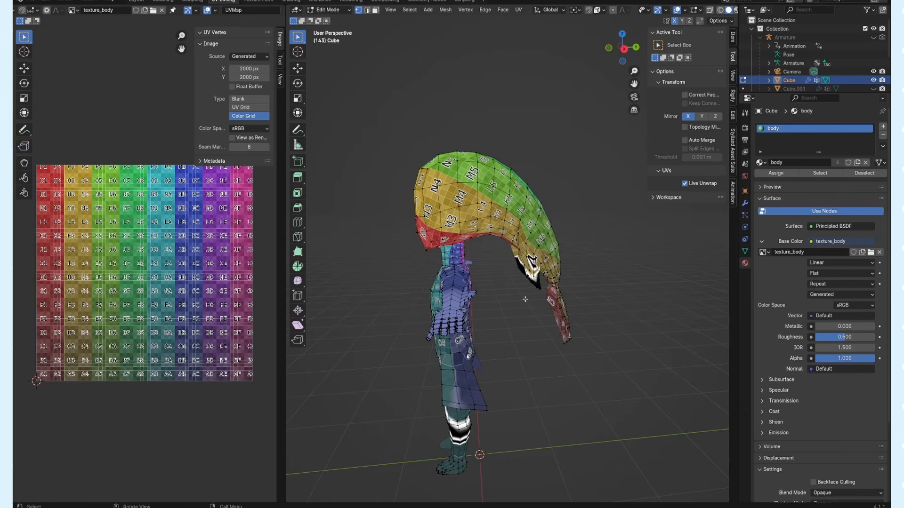
- Select the mesh's geometry and linked islands to display the body's UV layout
scroll(525, 299, up, 5)
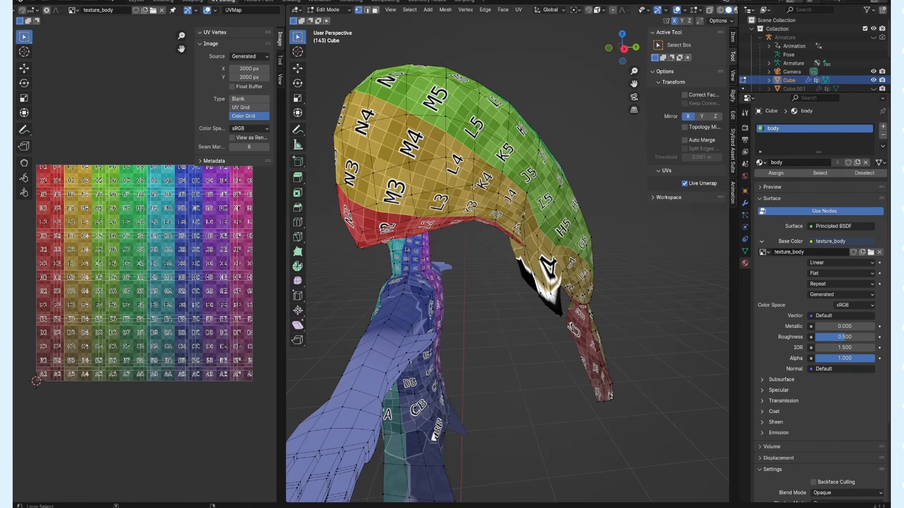
mouse_move(473, 187)
middle_down()
mouse_move(547, 232)
mouse_move(508, 245)
mouse_move(470, 292)
mouse_move(456, 277)
mouse_move(434, 166)
mouse_move(414, 184)
mouse_move(377, 161)
mouse_move(511, 128)
mouse_move(543, 178)
mouse_move(456, 109)
mouse_move(485, 105)
mouse_move(479, 173)
middle_up()
middle_drag(494, 205, 281, 271)
key(a)
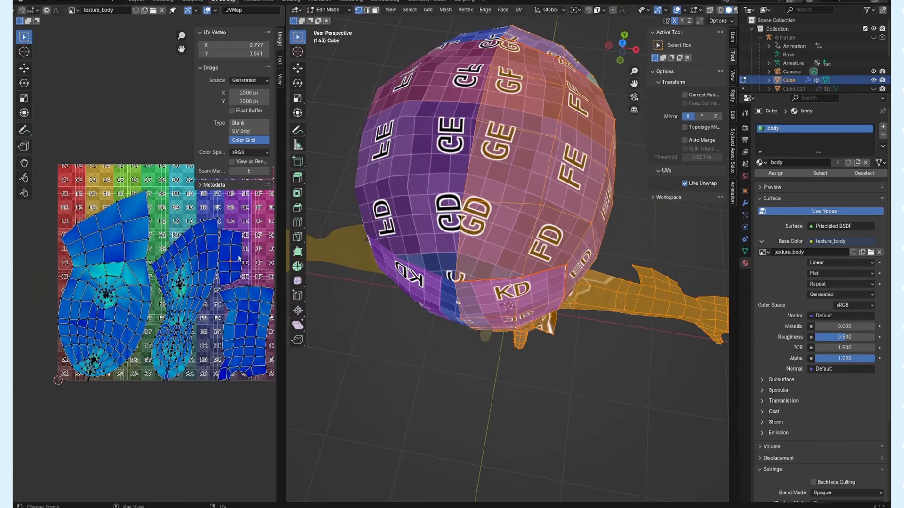
key(l)
key(l)
- Try repositioning UVs in the lower island near the edge of the colour grid, undoing or cancelling each attempt
click(217, 354)
scroll(247, 304, up, 3)
middle_drag(246, 304, 155, 306)
key(a)
right_click(156, 306)
click(154, 377)
key(ctrl+z)
right_click(162, 380)
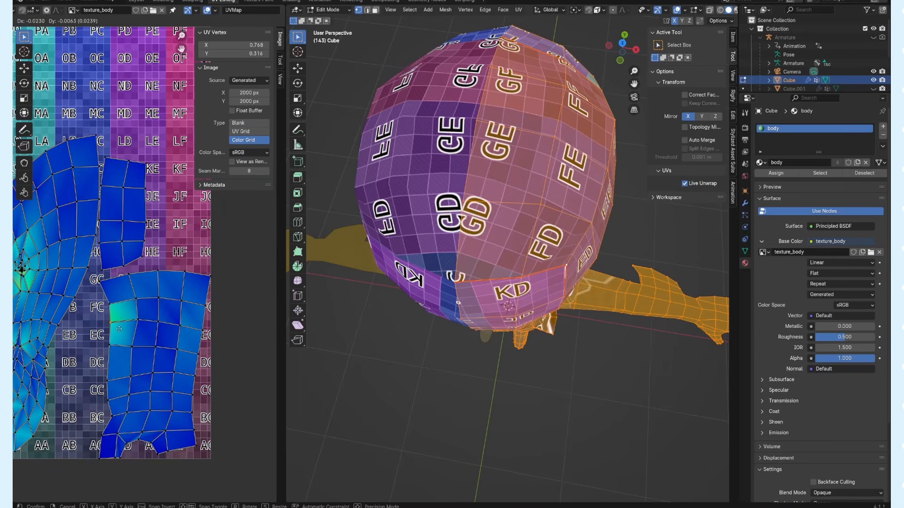
- Select the edges running down the leg where the colour grid texture is distorted
middle_drag(509, 264, 474, 314)
scroll(389, 211, down, 5)
click(390, 212)
scroll(583, 260, up, 3)
key(a)
click(361, 330)
middle_drag(487, 393, 639, 286)
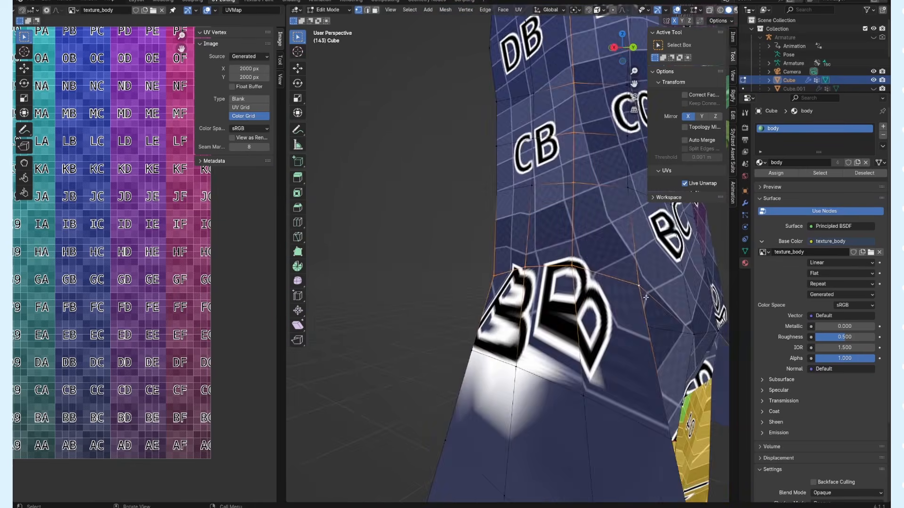
- Unwrap the body mesh again after selecting the lower leg and checking the hand and foot
scroll(639, 286, down, 5)
middle_drag(423, 188, 496, 212)
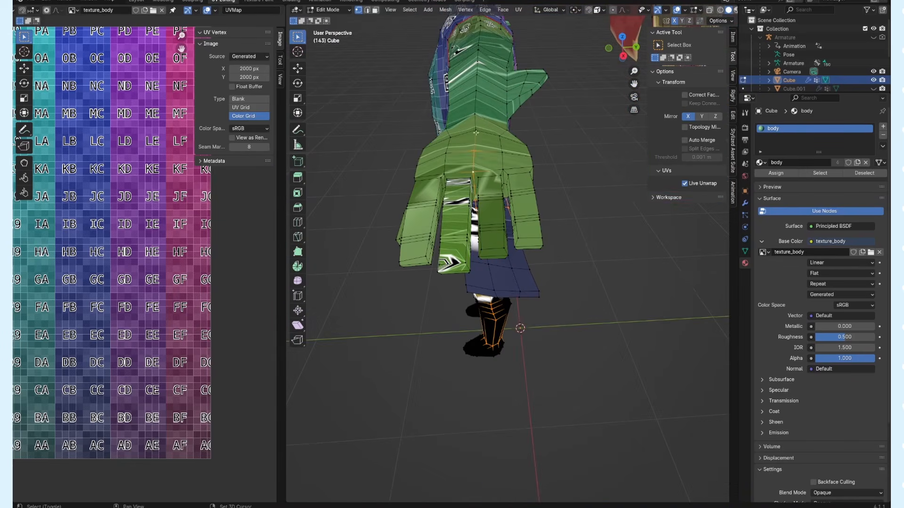
middle_drag(473, 141, 497, 277)
scroll(492, 185, down, 4)
middle_drag(492, 185, 574, 281)
key(u)
click(447, 248)
scroll(452, 377, up, 5)
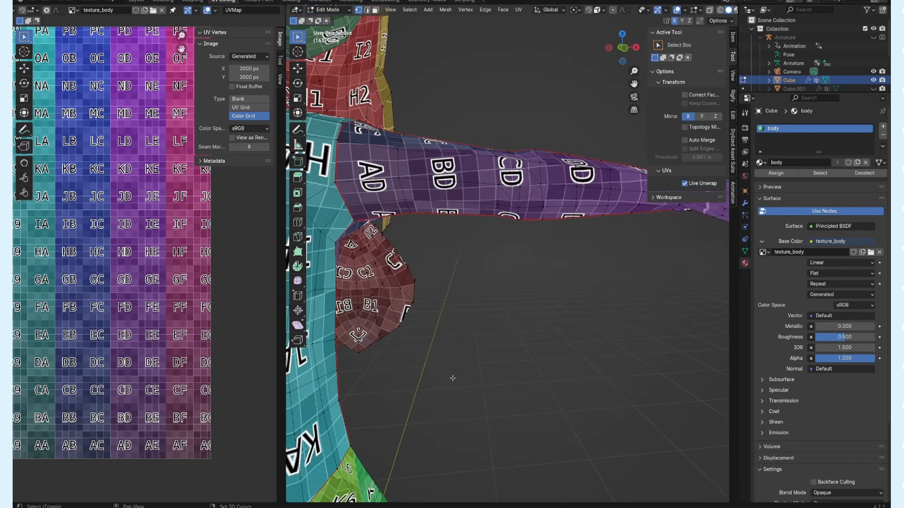
- Examine the unwrapped colour grid on the arms, torso, legs and hip fins for stretching, and cancel the body's move
shift+middle_drag(452, 377, 453, 167)
shift+middle_drag(452, 167, 467, 167)
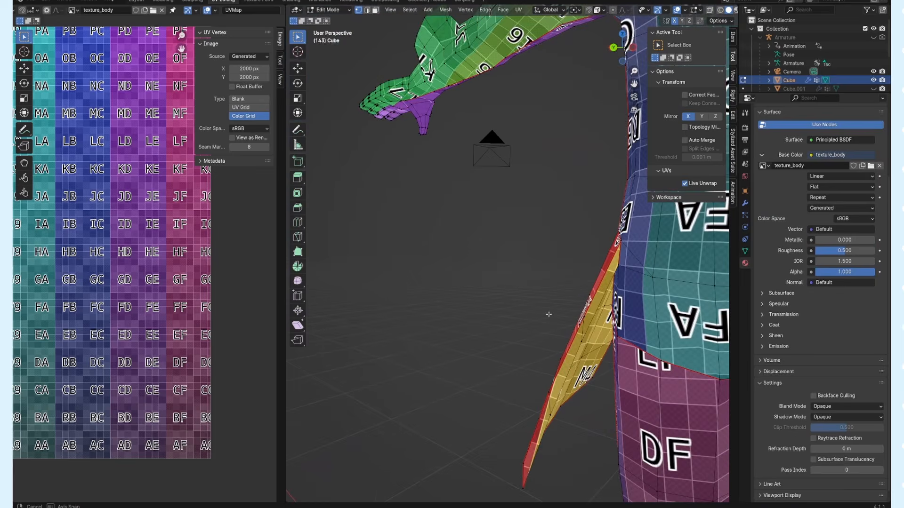
middle_drag(548, 314, 735, 319)
scroll(217, 332, down, 3)
scroll(170, 292, up, 1)
shift+middle_drag(170, 292, 255, 307)
scroll(584, 271, down, 5)
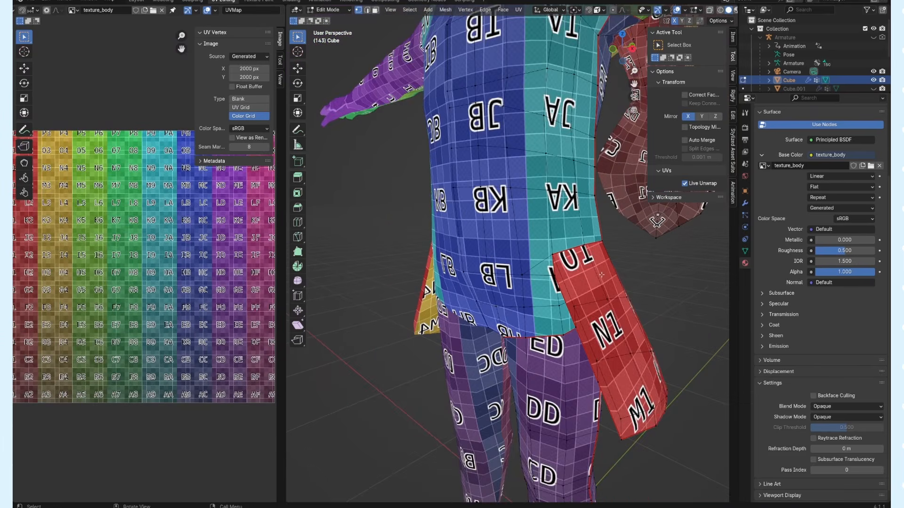
middle_drag(571, 395, 513, 315)
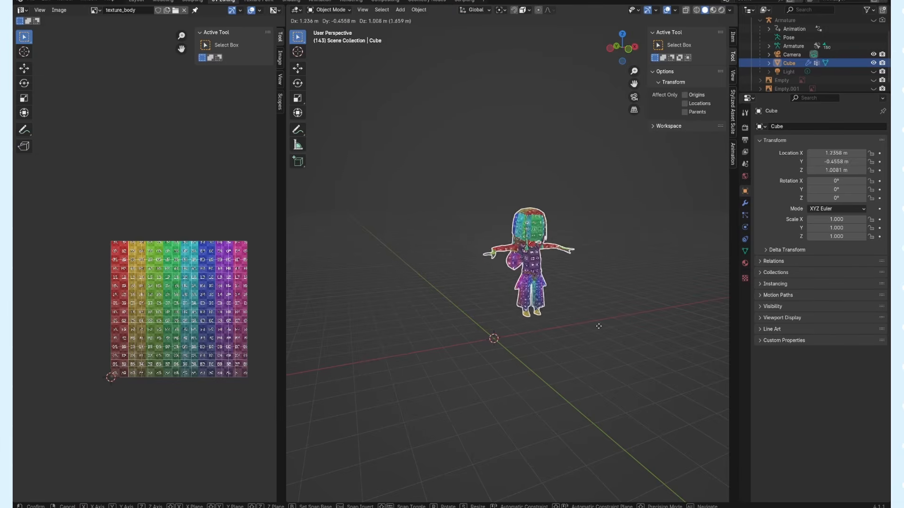
right_click(632, 315)
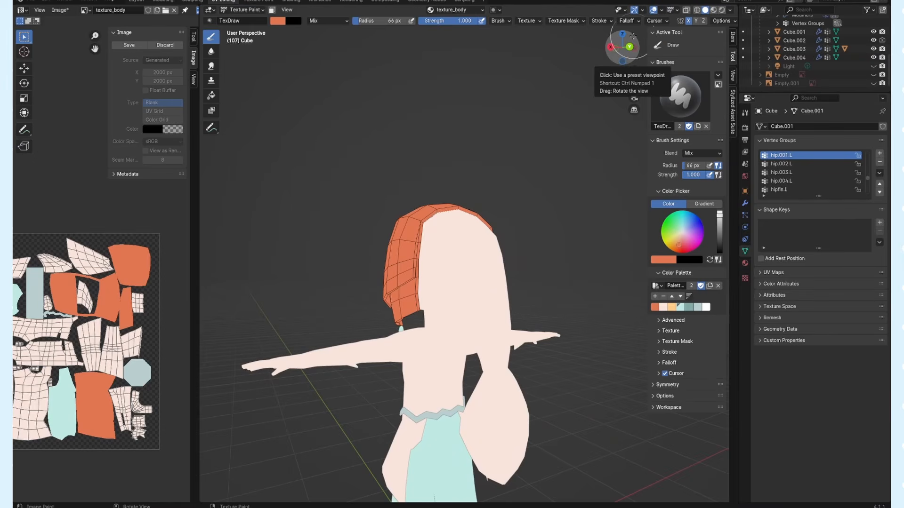
- View the head from the back and set the TexDraw brush's falloff curve to the constant preset for hard-edged strokes
click(629, 47)
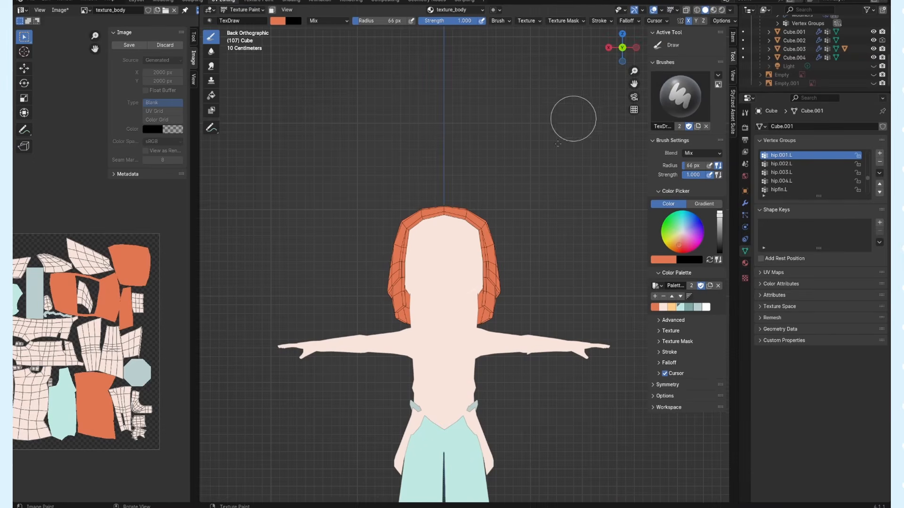
scroll(449, 282, up, 5)
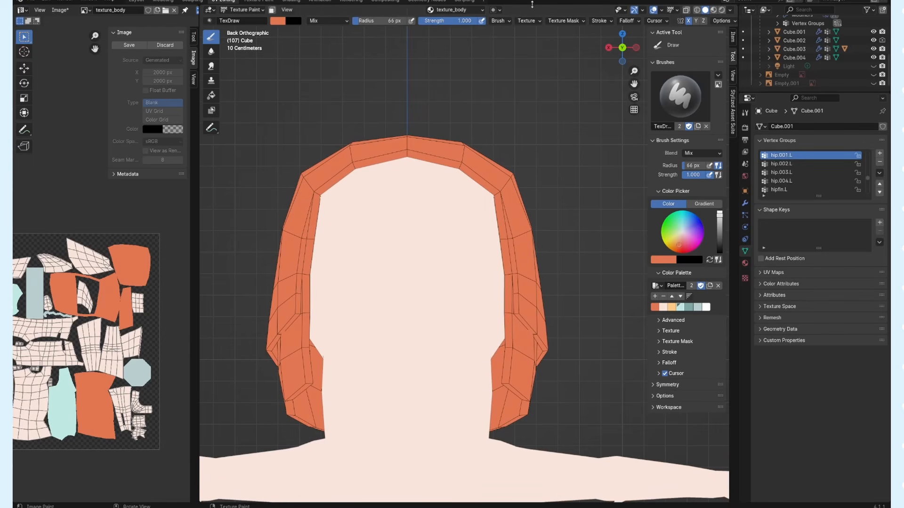
click(669, 363)
click(697, 467)
- Paint the back of the head and the upper ponytail orange with the 66 px brush, working from the crown downward
drag(406, 186, 406, 259)
middle_drag(376, 263, 461, 278)
mouse_move(377, 320)
mouse_down()
mouse_move(272, 226)
mouse_move(414, 301)
mouse_up()
middle_drag(579, 140, 607, 136)
mouse_move(421, 292)
mouse_down()
mouse_move(307, 218)
mouse_move(506, 414)
mouse_up()
middle_drag(527, 339, 435, 336)
scroll(442, 330, down, 4)
mouse_move(408, 353)
mouse_down()
mouse_move(453, 369)
mouse_move(445, 455)
mouse_up()
- Enlarge the brush radius to 77 px and extend the orange down the lower part of the ponytail
key(f)
scroll(424, 337, up, 4)
mouse_move(424, 336)
middle_down()
mouse_move(475, 334)
mouse_move(494, 347)
middle_up()
scroll(494, 347, down, 3)
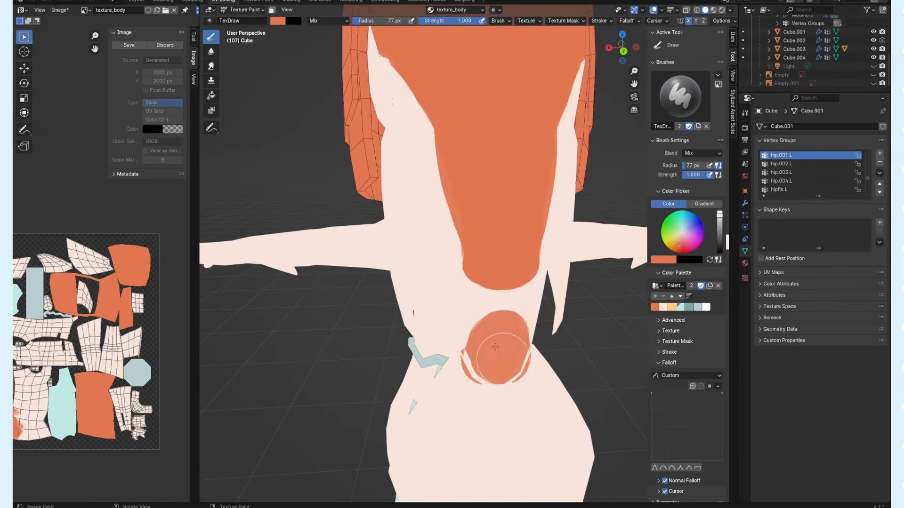
drag(494, 347, 503, 283)
middle_drag(504, 283, 549, 351)
drag(499, 381, 470, 306)
- Choose the pale skin colour, set the brush radius to 35 px, and trim the orange stripe's edge along the ponytail
scroll(471, 283, up, 4)
click(663, 307)
key(f)
click(402, 239)
drag(426, 207, 436, 324)
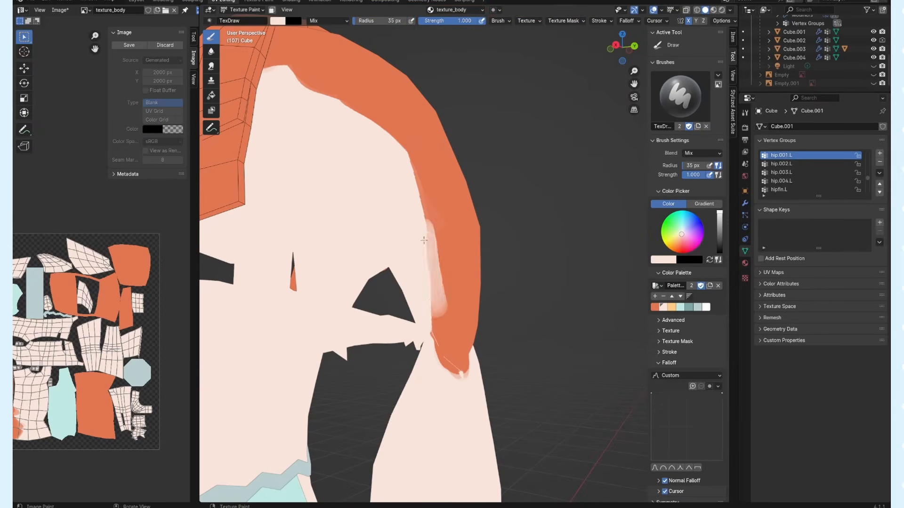
drag(433, 263, 459, 371)
- Choose orange from the palette and touch up the ponytail stripe's upper edge
click(655, 306)
drag(436, 263, 430, 188)
scroll(430, 226, down, 4)
mouse_move(430, 226)
middle_down()
mouse_move(489, 292)
mouse_move(418, 322)
mouse_move(475, 316)
middle_up()
scroll(475, 316, up, 4)
- Choose the pale skin colour, set the brush radius to 24 px, and refine the orange stripe on the back of the ponytail
click(663, 307)
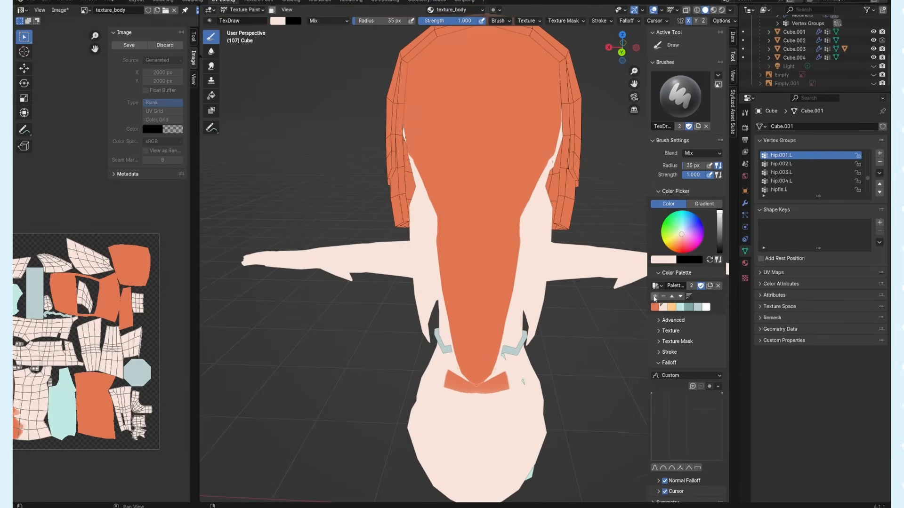
shift+middle_drag(594, 207, 597, 313)
key(f)
mouse_move(464, 173)
mouse_down()
mouse_move(475, 274)
mouse_move(462, 299)
mouse_up()
drag(471, 329, 462, 344)
- Paint orange over the upper side of the ponytail and add a pale oval patch inside it
middle_drag(414, 263, 470, 258)
click(655, 307)
drag(262, 224, 316, 267)
click(662, 307)
drag(276, 236, 304, 260)
- Refine the pale curve around the ponytail's orange marking and add an orange stripe near the hairline
click(654, 307)
middle_drag(324, 254, 414, 254)
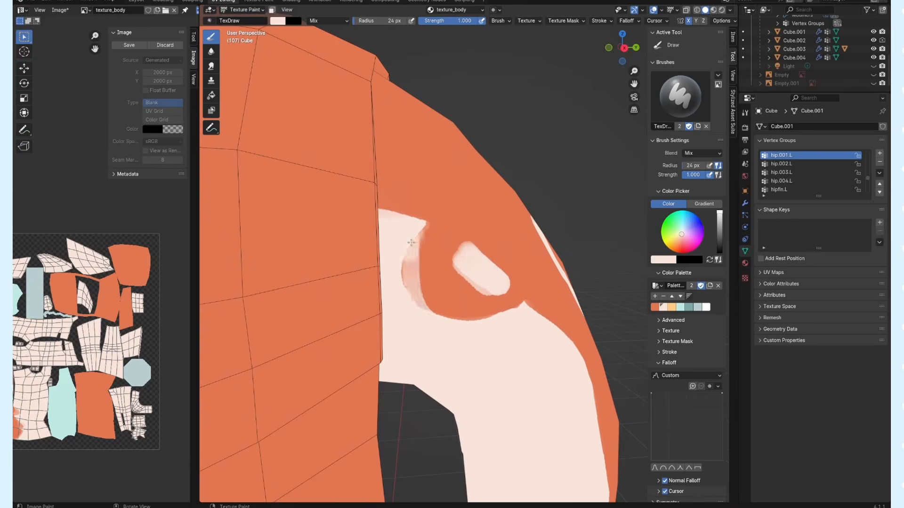
drag(424, 226, 451, 316)
click(654, 307)
drag(415, 226, 409, 306)
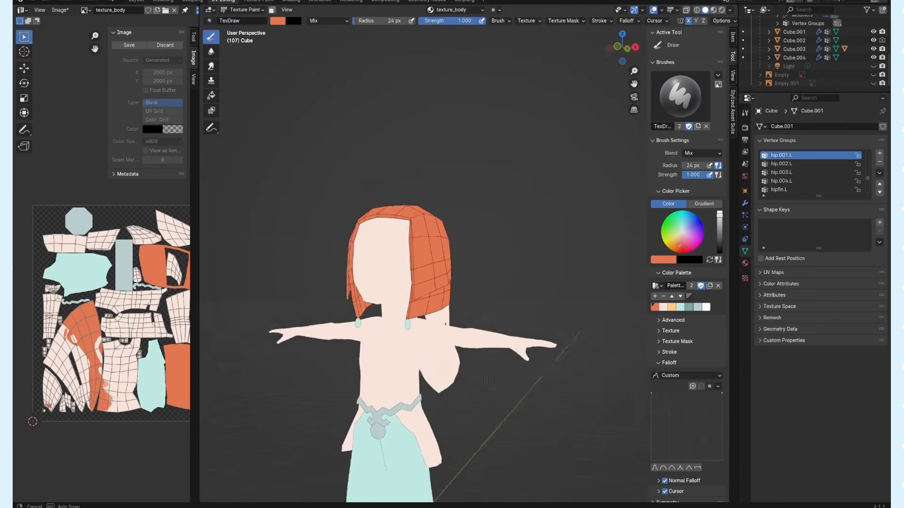
- Box-select part of the character mesh in Edit Mode with X-ray on, and return to Texture Paint mode
mouse_move(546, 303)
middle_down()
mouse_move(423, 308)
mouse_move(415, 348)
mouse_move(551, 305)
mouse_move(411, 301)
mouse_move(532, 306)
middle_up()
scroll(423, 264, up, 4)
click(244, 9)
click(245, 30)
key(alt+z)
drag(281, 278, 374, 358)
mouse_move(367, 330)
middle_down()
mouse_move(385, 267)
mouse_move(471, 311)
mouse_move(574, 325)
mouse_move(494, 330)
middle_up()
click(244, 10)
click(250, 64)
key(alt+z)
- Try to paint orange strokes on the side of the ponytail with the Draw brush
click(212, 110)
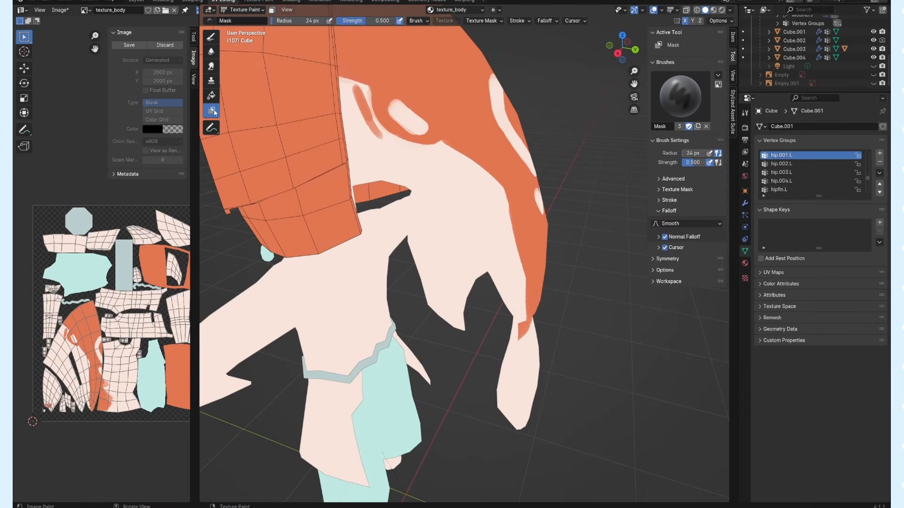
scroll(466, 226, up, 4)
click(210, 38)
drag(567, 212, 466, 163)
drag(574, 251, 544, 238)
key(ctrl+z)
key(ctrl+z)
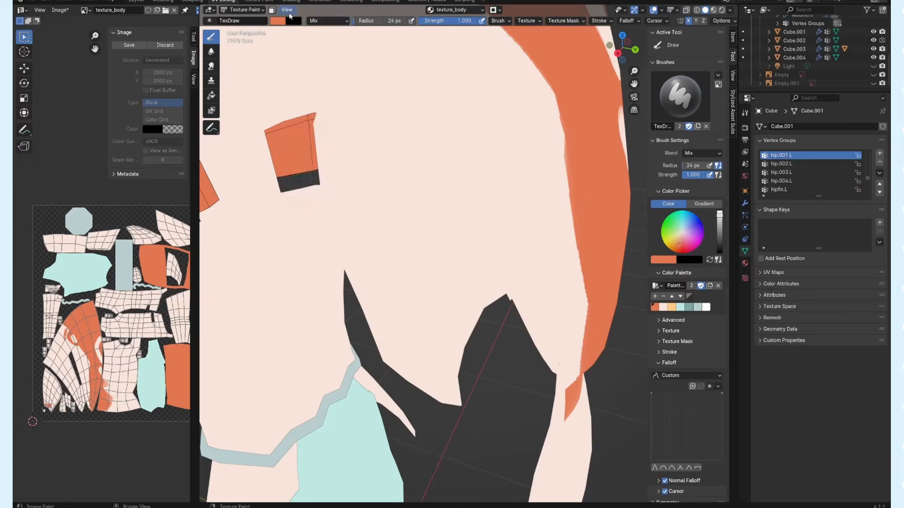
- Continue with texture_body.png in Clip Studio Paint and paint a long orange stripe beside the ponytail marking with the Round mixing brush
click(492, 10)
click(456, 26)
drag(363, 50, 404, 212)
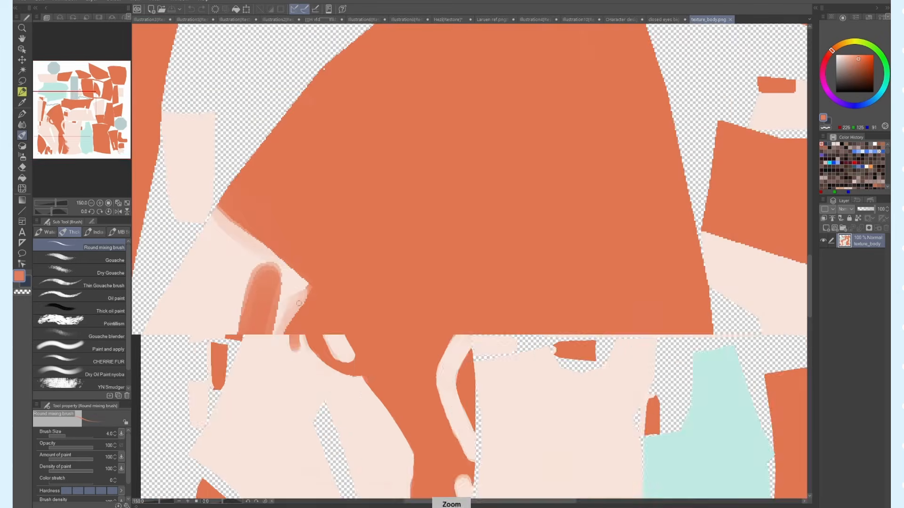
mouse_move(276, 268)
mouse_down()
mouse_move(235, 391)
mouse_move(245, 426)
mouse_up()
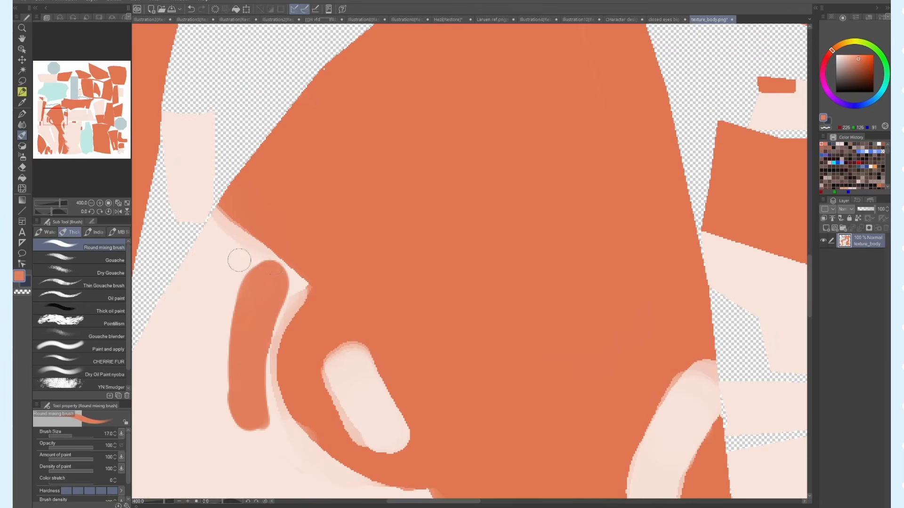
- Sample the pale skin colour, reduce the brush size, and trim the edges of the orange stripe into a tapered shape
alt+click(298, 283)
key(bracketleft)
drag(299, 290, 261, 426)
drag(300, 290, 288, 423)
drag(285, 281, 256, 424)
drag(231, 310, 233, 424)
- Sample orange, repaint the body of the tapered stripe, and trim the lower end of the pale oval
alt+click(261, 294)
drag(261, 278, 243, 415)
mouse_move(340, 423)
mouse_down()
mouse_move(329, 360)
mouse_move(379, 435)
mouse_up()
right_click(363, 386)
right_click(339, 321)
scroll(351, 223, down, 2)
right_click(291, 236)
right_click(304, 218)
- Smooth the orange marking's boundary with the pale skin and sharpen the pale oval into a pointed shape
drag(286, 217, 326, 250)
drag(404, 368, 353, 226)
right_click(391, 308)
scroll(397, 301, down, 1)
mouse_move(409, 317)
mouse_down()
mouse_move(404, 416)
mouse_move(401, 153)
mouse_move(392, 393)
mouse_up()
right_click(419, 304)
scroll(292, 131, up, 1)
drag(292, 131, 330, 220)
key(bracketleft)
drag(421, 140, 413, 243)
- Extend the orange slightly past the upper curved edge of the ponytail's UV island at brush size 20
scroll(320, 51, up, 2)
drag(263, 396, 509, 153)
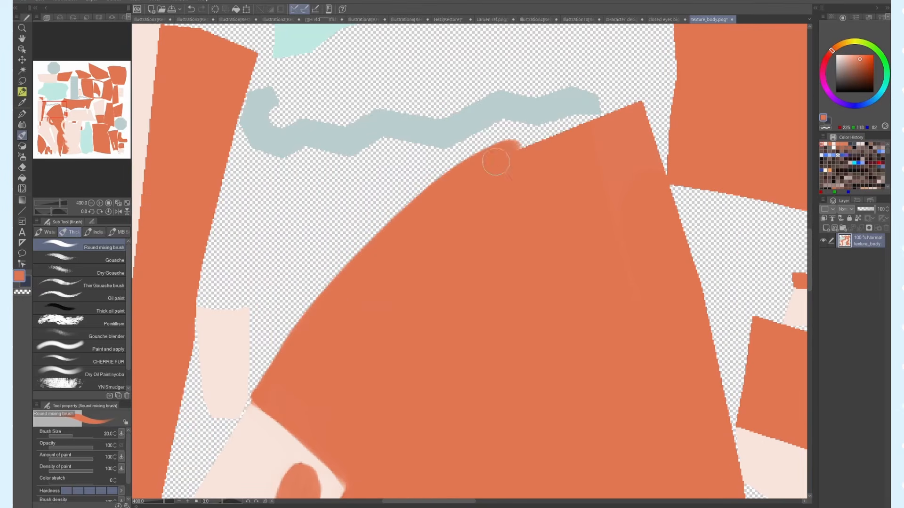
drag(612, 119, 642, 108)
- Reshape the pale strip along the ponytail island's outer edge into a clean bent band enclosing a pointed orange patch
scroll(409, 301, down, 2)
drag(409, 358, 408, 113)
scroll(529, 275, up, 2)
right_click(574, 184)
mouse_move(624, 92)
mouse_down()
mouse_move(518, 284)
mouse_move(558, 346)
mouse_up()
drag(606, 210, 617, 320)
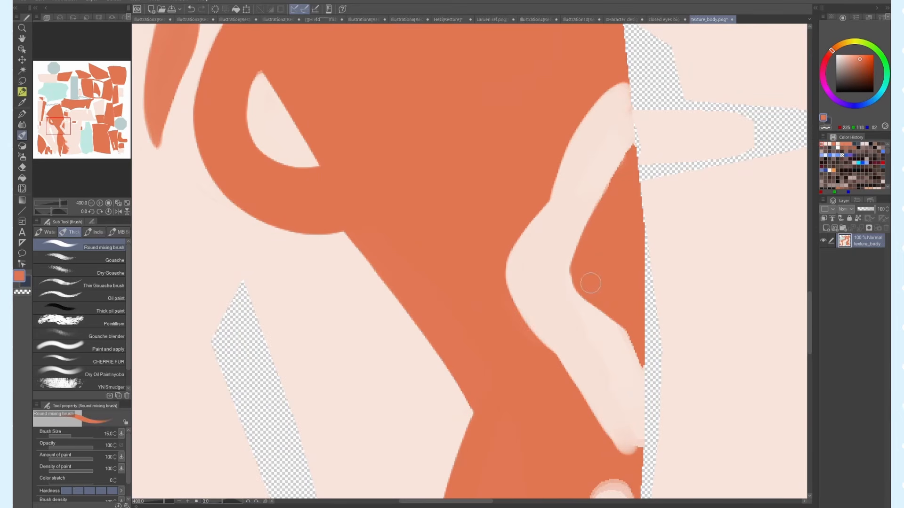
- Sample orange and taper the lower end of the bent pale band
right_click(582, 376)
drag(572, 374, 636, 469)
scroll(645, 246, down, 2)
- Reduce the brush size to 10 and touch up the bent band's inner edge with pale skin colour
key(bracketleft)
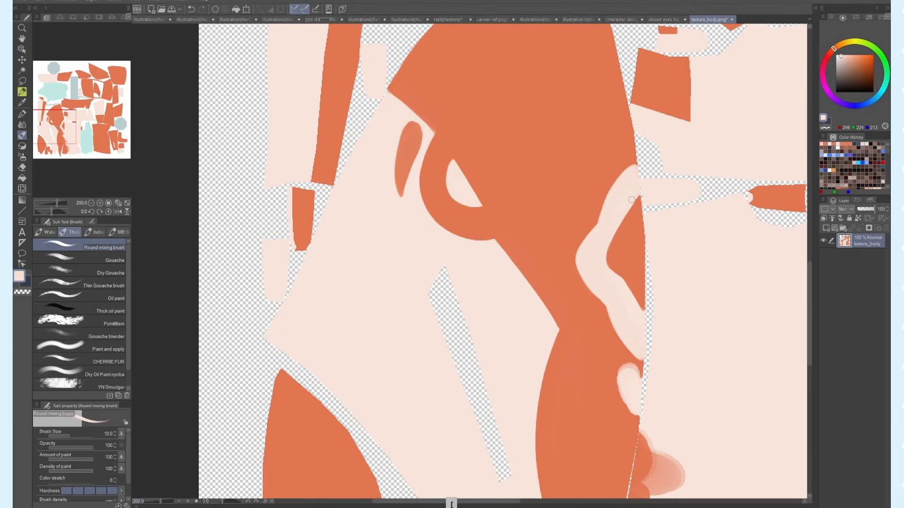
drag(634, 298, 644, 316)
scroll(643, 314, up, 2)
drag(647, 188, 615, 246)
- Reduce the brush size and shape the small pale spot below the bent band into a smooth teardrop
scroll(615, 246, down, 2)
key(bracketleft)
scroll(586, 294, up, 2)
drag(557, 297, 583, 407)
right_click(553, 283)
right_click(565, 288)
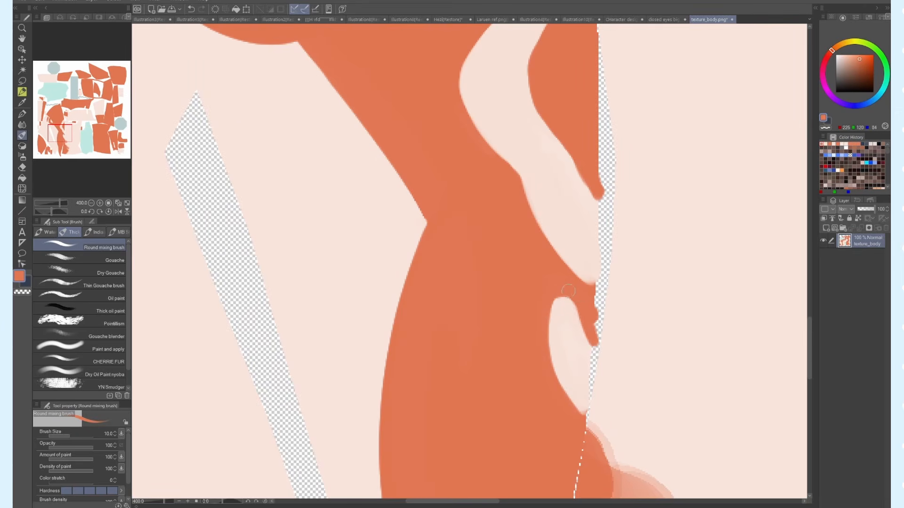
- Clean up the orange gap above the small pale spot, flip the canvas view horizontally, and sample the marking's orange
scroll(589, 353, up, 1)
drag(540, 248, 577, 311)
scroll(583, 230, down, 1)
key(h)
scroll(391, 285, down, 1)
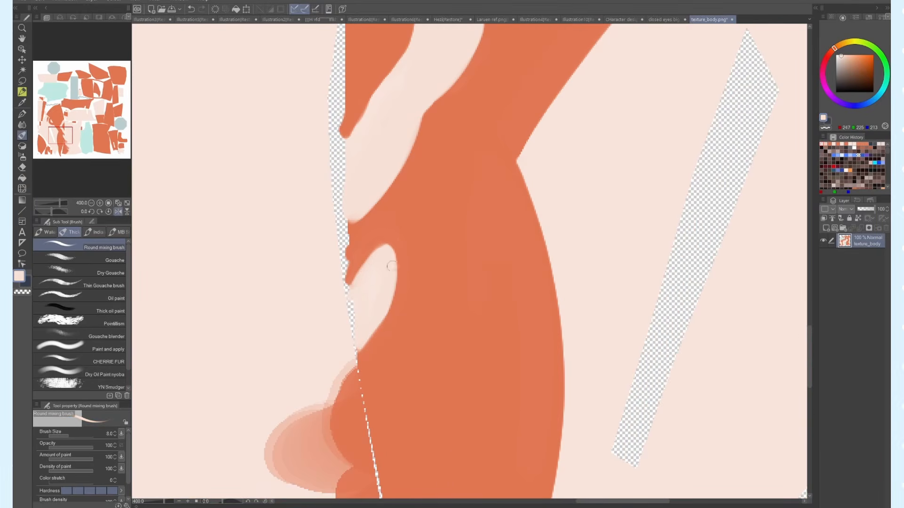
scroll(499, 409, down, 2)
right_click(499, 410)
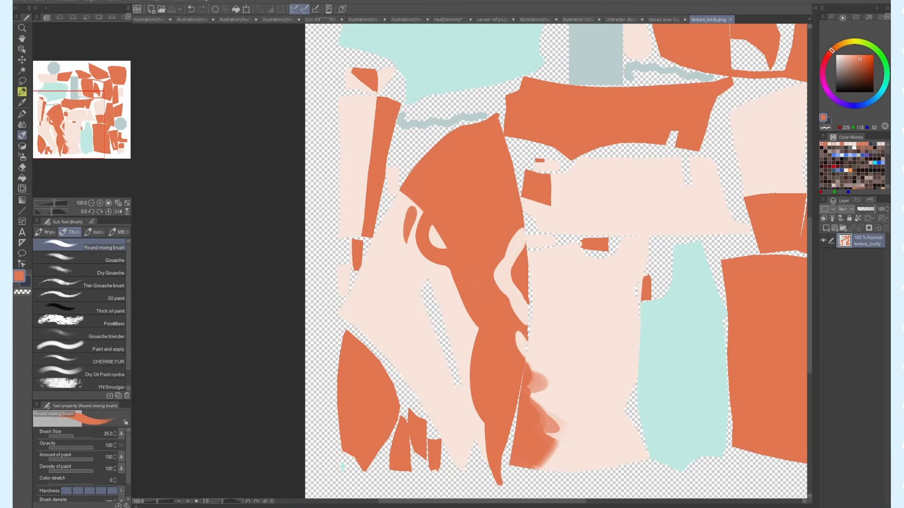
- Try to paint a pale stripe down the outer edge of the ponytail island's orange area
right_click(511, 249)
scroll(507, 116, up, 1)
drag(494, 134, 511, 203)
drag(509, 186, 529, 282)
key(ctrl+z)
drag(495, 134, 521, 247)
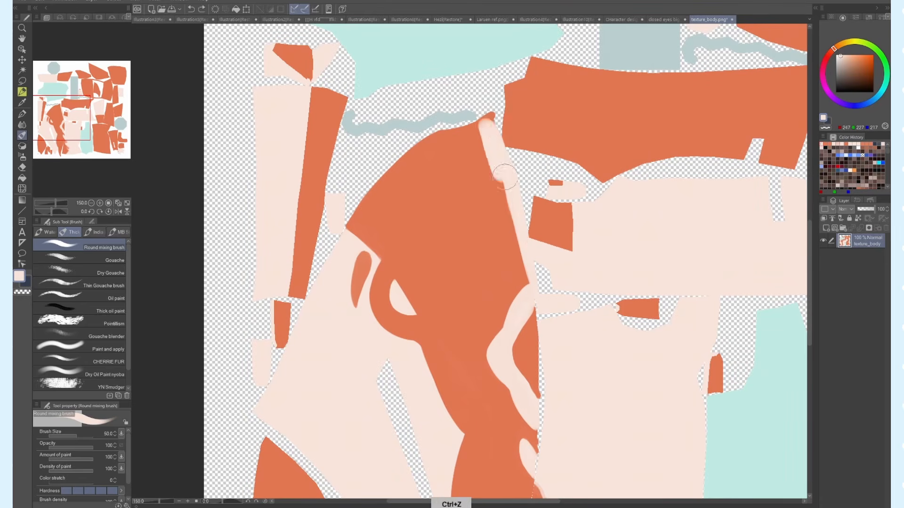
key(ctrl+z)
key(ctrl+z)
drag(493, 123, 530, 266)
key(ctrl+z)
- Auto-select the ponytail's orange area, subtract its lower part with a lasso, and paint with the brush inside the selection
click(22, 70)
click(464, 188)
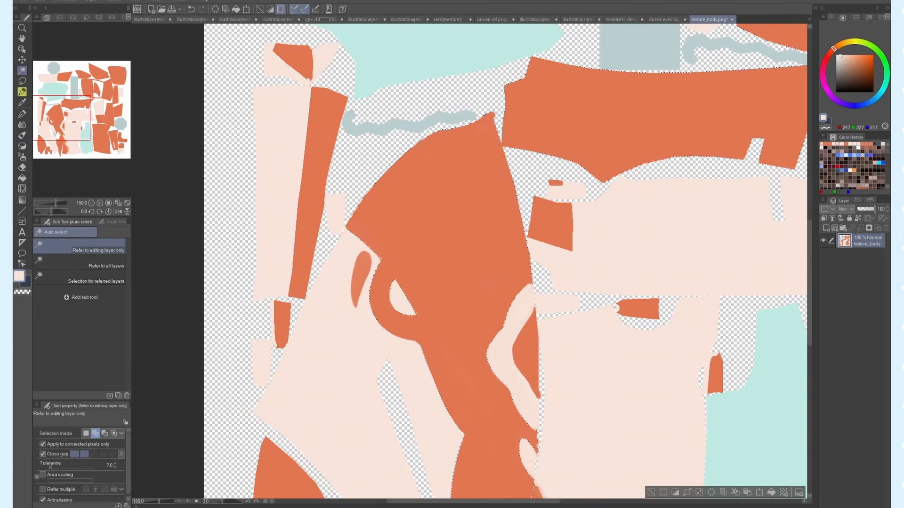
click(22, 81)
scroll(499, 139, up, 5)
scroll(376, 254, down, 4)
alt+drag(400, 232, 633, 361)
key(b)
key([)
mouse_move(396, 254)
mouse_down()
mouse_move(484, 185)
mouse_move(506, 343)
mouse_up()
- Paint two mirrored dark brown eyelid arcs on the first face grid of face_texture.png at brush size 7
key([)
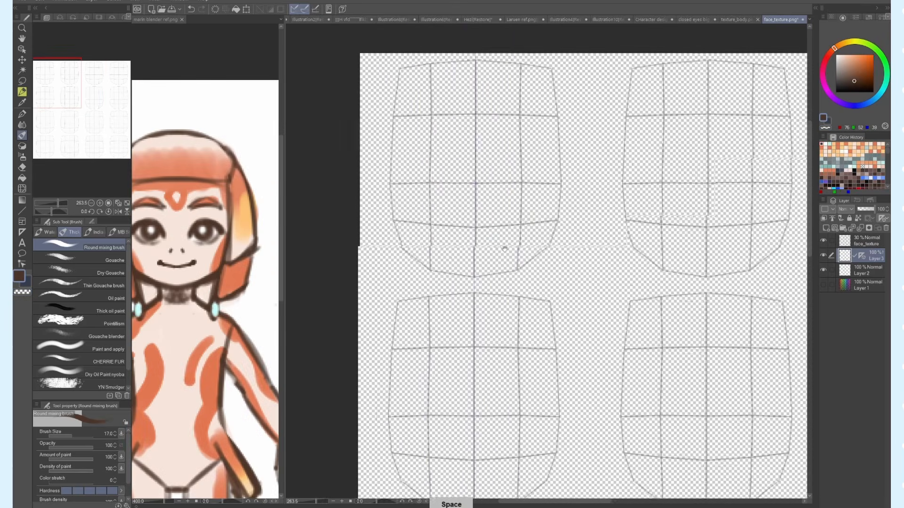
drag(454, 226, 409, 189)
drag(506, 226, 546, 189)
drag(410, 189, 369, 229)
drag(546, 188, 588, 229)
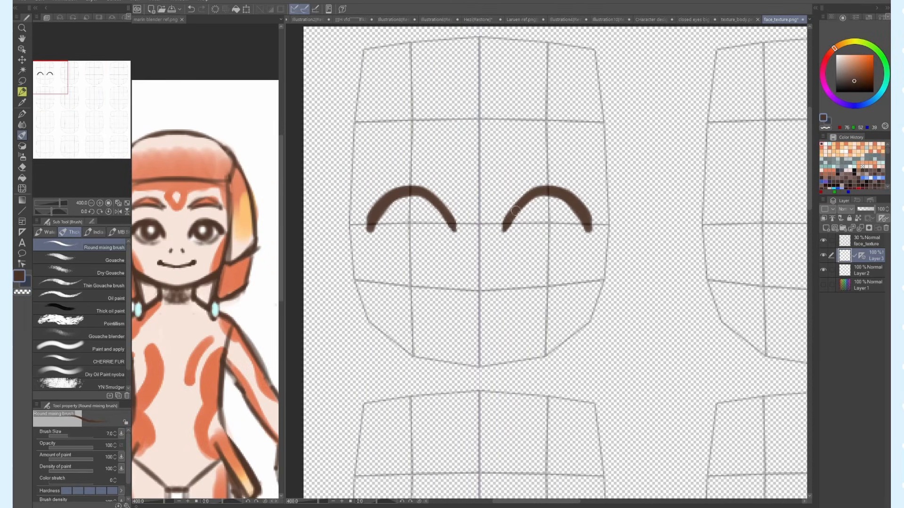
drag(506, 228, 504, 230)
- Touch up the ends of the eyelid arcs and add two short nostril marks at brush size 10
key(c)
key(])
drag(595, 224, 596, 231)
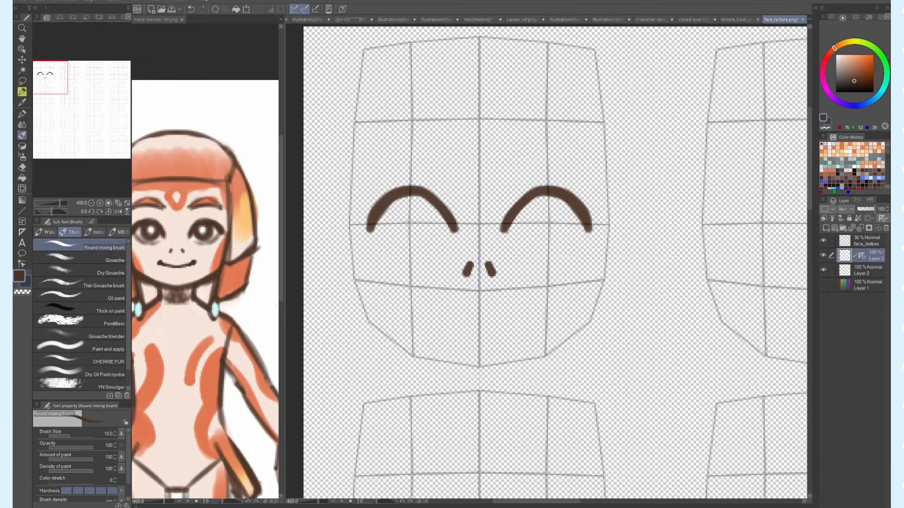
- Thicken the mirrored dark brown upper eyelids and extend their outlines
scroll(533, 207, up, 2)
drag(542, 196, 485, 255)
mouse_move(494, 233)
mouse_down()
mouse_move(585, 186)
mouse_move(603, 206)
mouse_up()
- Try to paint a short, thin stroke below the eye with a smaller brush
key([)
key([)
key([)
mouse_move(499, 268)
mouse_down()
mouse_move(611, 265)
mouse_move(526, 285)
mouse_move(509, 275)
mouse_up()
key(ctrl+z)
- Paint dark brown irises with pupils and thin lower lid lines in both eyes, varying the brush size
key(])
key(])
key(])
drag(515, 202, 566, 242)
key([)
key([)
drag(513, 235, 571, 198)
mouse_move(535, 267)
mouse_down()
mouse_move(572, 197)
mouse_move(523, 250)
mouse_move(542, 185)
mouse_up()
mouse_move(535, 266)
mouse_down()
mouse_move(567, 252)
mouse_move(581, 222)
mouse_up()
- Reshape the mirrored eyes with the Liquify tool and refine their painted outlines
scroll(600, 226, down, 2)
key(j)
scroll(601, 177, down, 2)
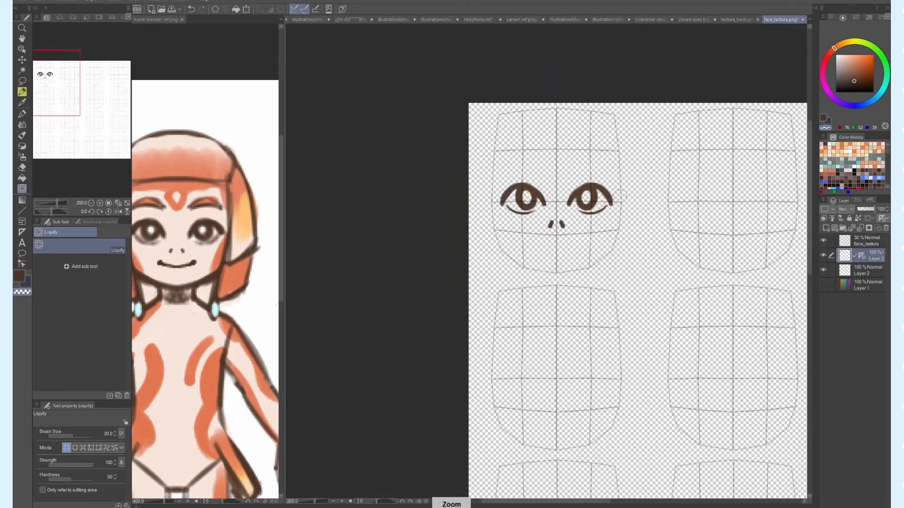
scroll(601, 193, up, 4)
key(b)
key(c)
key(ctrl+z)
drag(519, 230, 549, 191)
scroll(565, 254, up, 2)
scroll(593, 249, down, 2)
- Paint a curved dark brown smile below the nostrils and adjust its shape with the Liquify tool
drag(572, 309, 511, 324)
drag(581, 302, 527, 321)
scroll(490, 282, down, 1)
key(j)
scroll(606, 101, down, 3)
scroll(606, 188, up, 3)
scroll(606, 286, down, 2)
key(b)
- Add a new layer above Layer 2 and paint white inside the eye on it
scroll(535, 220, up, 4)
click(868, 270)
click(825, 228)
click(835, 55)
drag(374, 231, 347, 258)
drag(419, 301, 470, 280)
- Fill Layer 2 with the light skin colour sampled from the character reference
click(826, 128)
right_click(177, 339)
click(867, 284)
key(alt+Delete)
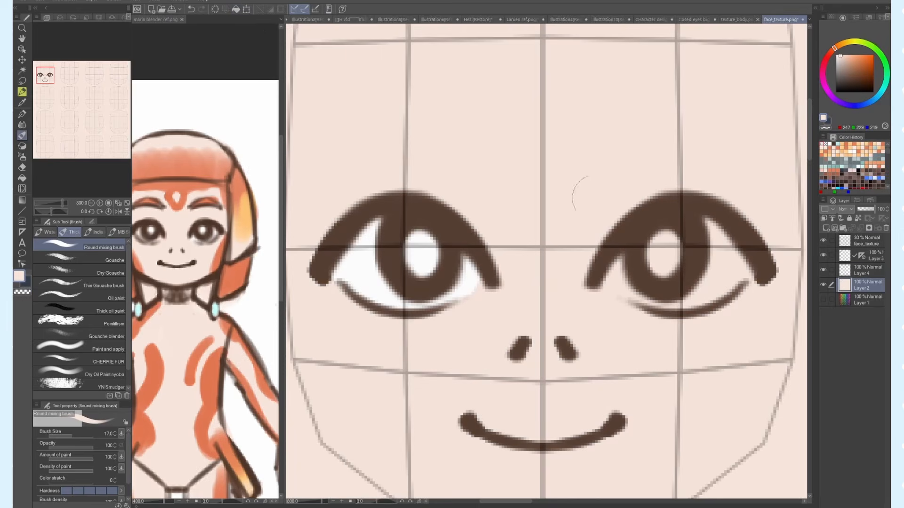
- Paint the white of the other eye on Layer 4 with the white sampled from the finished eye
click(867, 270)
right_click(362, 270)
drag(617, 269, 678, 304)
drag(711, 230, 739, 282)
- Paint mirrored orange eyebrows above the eyes on Layer 3 in the reference's colour and trim their edges with the skin tone
click(868, 255)
drag(564, 193, 549, 254)
right_click(205, 204)
mouse_move(597, 224)
mouse_down()
mouse_move(702, 206)
mouse_move(723, 205)
mouse_move(730, 217)
mouse_up()
right_click(621, 231)
drag(595, 230, 628, 212)
right_click(690, 227)
mouse_move(643, 191)
mouse_down()
mouse_move(686, 214)
mouse_move(690, 234)
mouse_up()
scroll(682, 235, down, 1)
mouse_move(696, 389)
mouse_down()
mouse_move(629, 334)
mouse_move(640, 333)
mouse_up()
scroll(478, 189, up, 1)
right_click(470, 207)
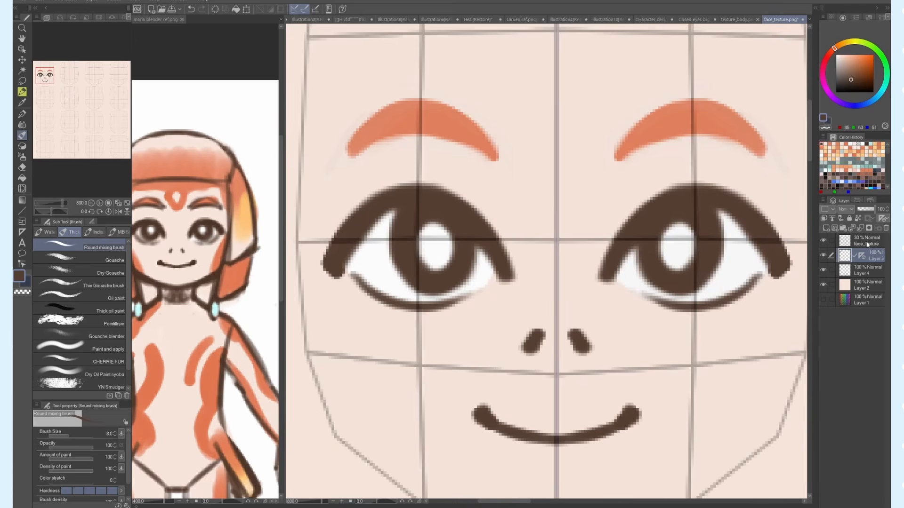
scroll(532, 239, down, 3)
scroll(571, 231, up, 3)
right_click(556, 226)
key(ctrl+z)
right_click(496, 279)
key(ctrl+z)
- Set the face_texture wireframe layer's opacity to 46% and its blending mode to Darker color
click(865, 241)
drag(862, 209, 865, 209)
click(845, 209)
click(855, 390)
- Touch up the iris on Layer 3 with the sampled dark brown
click(868, 256)
right_click(527, 250)
drag(597, 264, 599, 251)
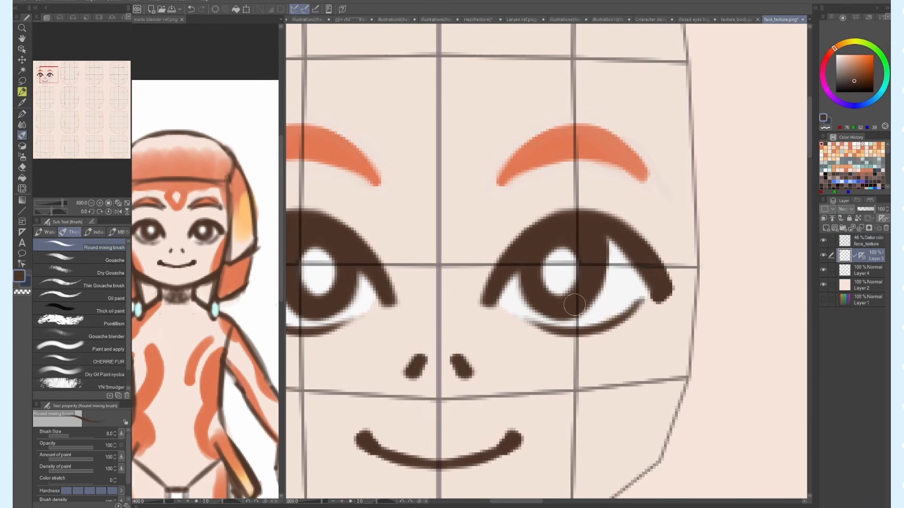
- Hide the face_texture wireframe layer, save the painted face texture and switch to Blender
click(866, 270)
scroll(637, 159, down, 2)
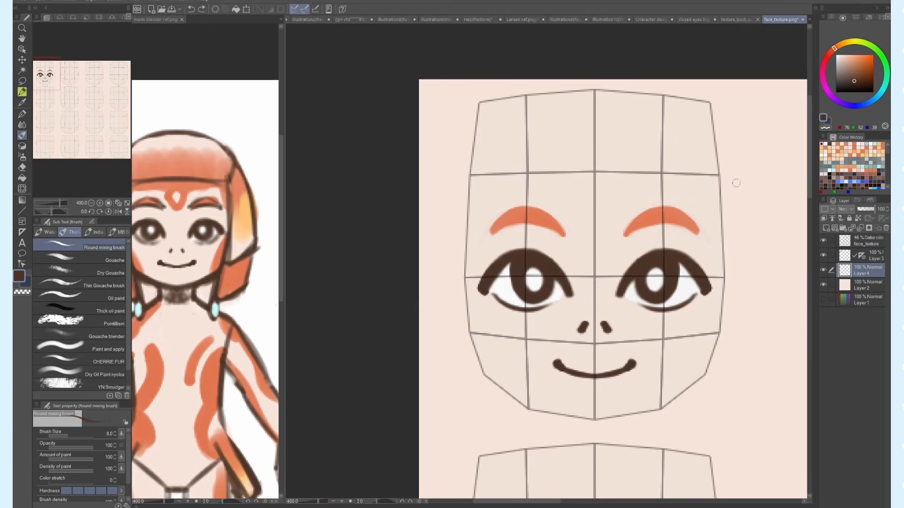
scroll(516, 273, down, 2)
click(822, 241)
scroll(553, 245, down, 4)
key(ctrl+s)
click(489, 152)
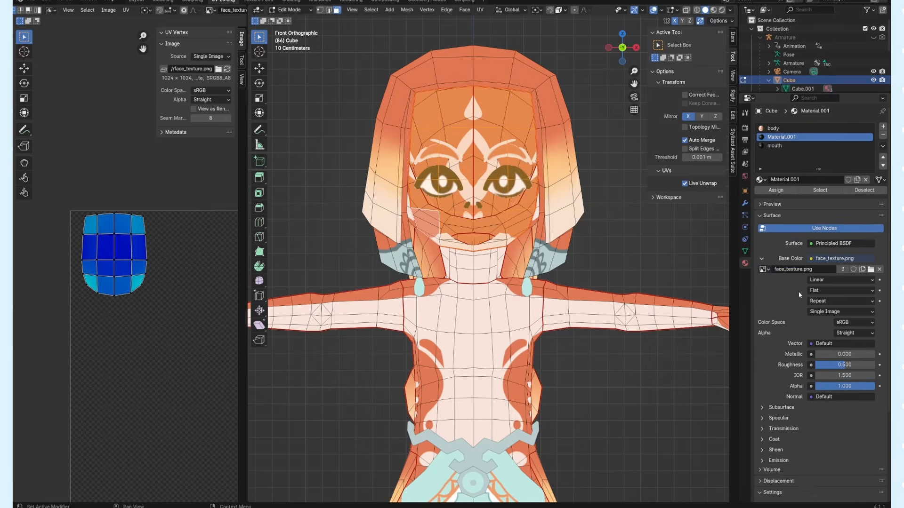
- Assign face_texture.png as the base color image of the mouth material
scroll(488, 189, up, 3)
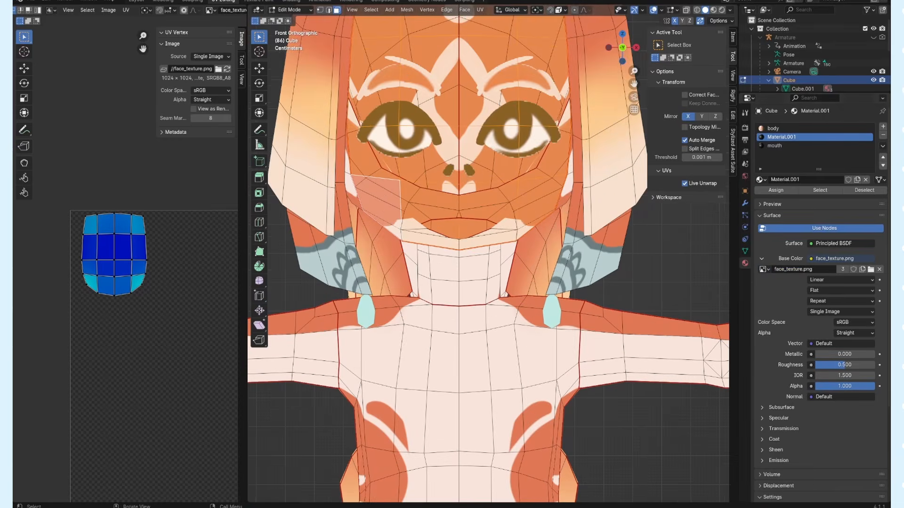
click(774, 149)
click(763, 269)
click(779, 299)
scroll(494, 249, down, 2)
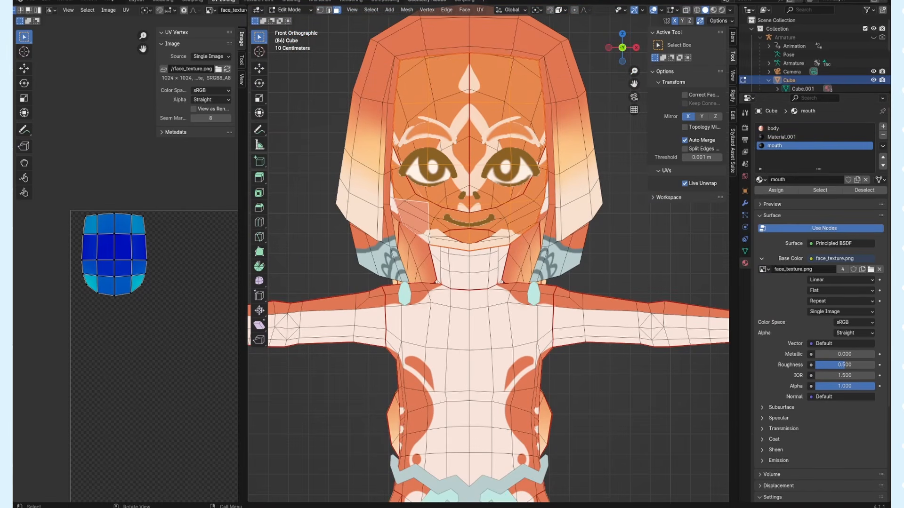
- Open the Shading workspace and examine the textured face on the head up close
click(285, 1)
scroll(400, 108, up, 4)
mouse_move(377, 89)
shift+middle_down()
mouse_move(476, 193)
mouse_move(530, 170)
shift+middle_up()
scroll(571, 178, up, 3)
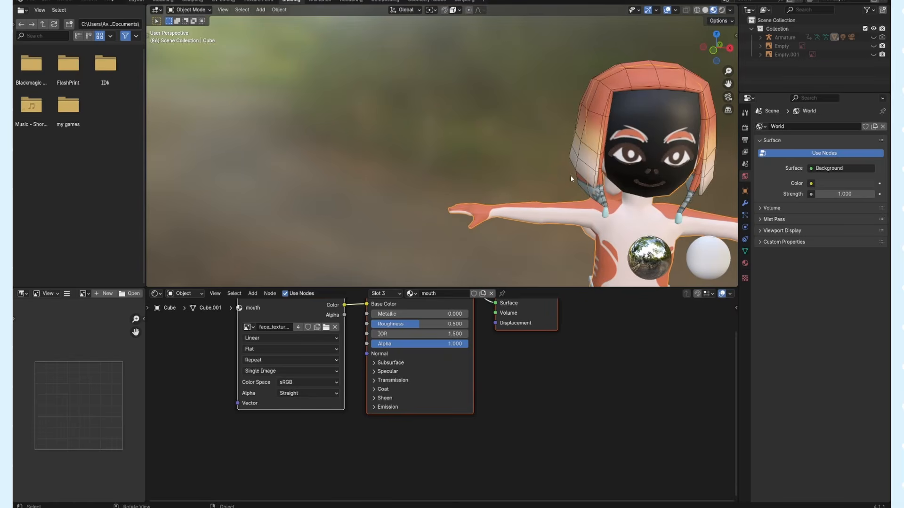
shift+middle_drag(589, 179, 466, 155)
scroll(466, 154, up, 5)
shift+middle_drag(547, 104, 445, 144)
scroll(445, 145, down, 2)
scroll(547, 393, down, 4)
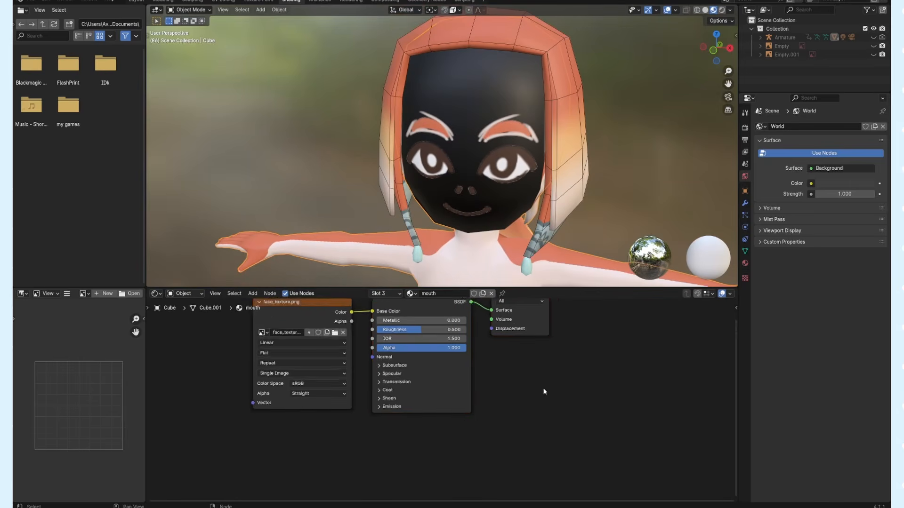
- Insert a Mix node between the face_texture.png node and the Principled BSDF in the mouth material
middle_drag(519, 389, 551, 410)
drag(359, 352, 272, 339)
click(394, 398)
key(shift+a)
click(394, 398)
click(437, 411)
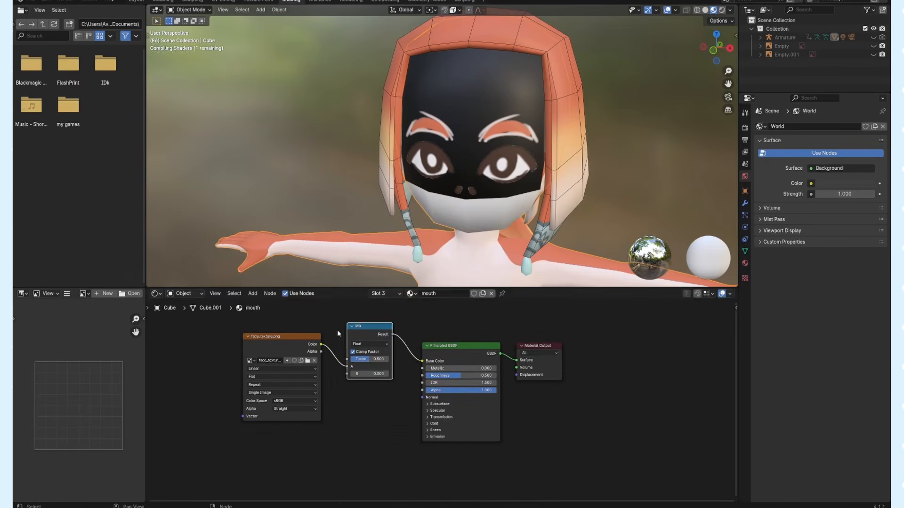
click(347, 324)
- Add a second Image Texture node to the mouth material and load texture_body.png into it
middle_drag(294, 342, 357, 368)
right_click(324, 348)
key(shift+a)
click(369, 339)
click(400, 369)
click(289, 323)
click(295, 352)
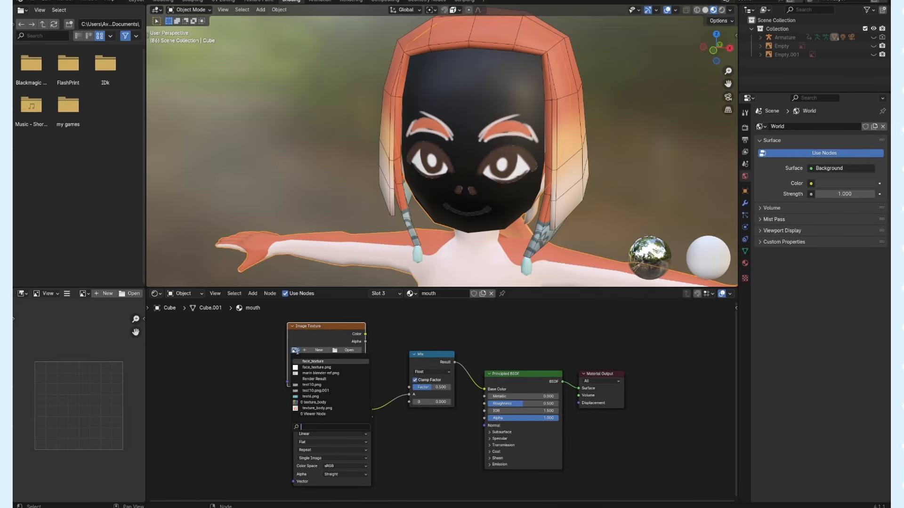
click(323, 408)
- Link the body texture's color to the Mix node's B input and the face texture's output to its Factor
drag(330, 326, 350, 330)
drag(371, 436, 408, 414)
drag(385, 338, 408, 429)
drag(346, 330, 329, 331)
click(431, 398)
click(431, 429)
click(431, 399)
click(436, 414)
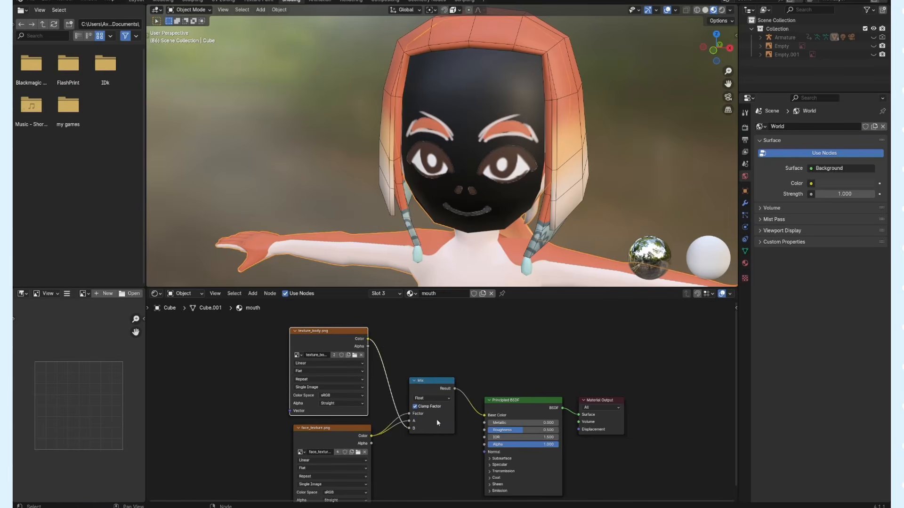
- Place the face texture node above the body texture node and link its color and alpha outputs to the Mix node
drag(349, 331, 308, 375)
drag(362, 429, 345, 326)
drag(266, 380, 311, 427)
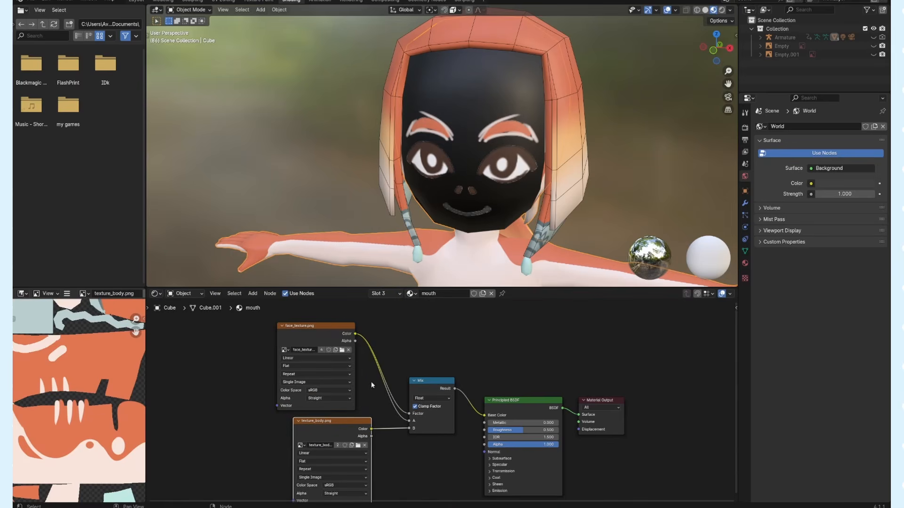
drag(355, 334, 376, 373)
drag(410, 431, 409, 422)
mouse_move(448, 235)
middle_down()
mouse_move(442, 207)
mouse_move(475, 212)
mouse_move(457, 226)
middle_up()
mouse_move(332, 330)
mouse_down()
mouse_move(316, 331)
mouse_move(353, 331)
mouse_move(331, 332)
mouse_up()
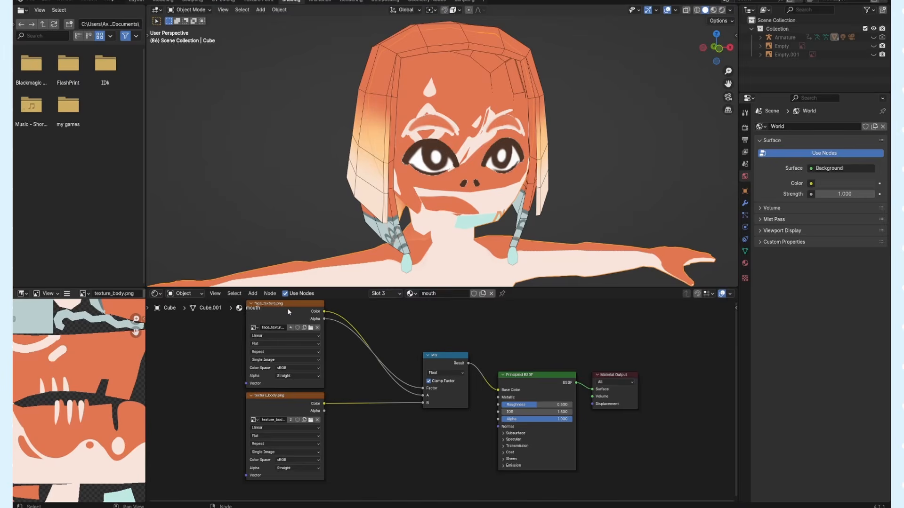
click(289, 312)
click(300, 399)
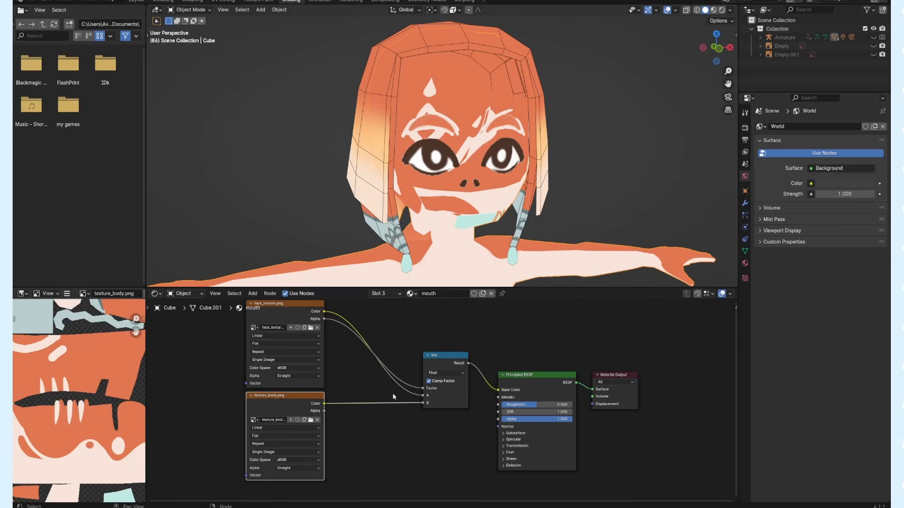
click(455, 360)
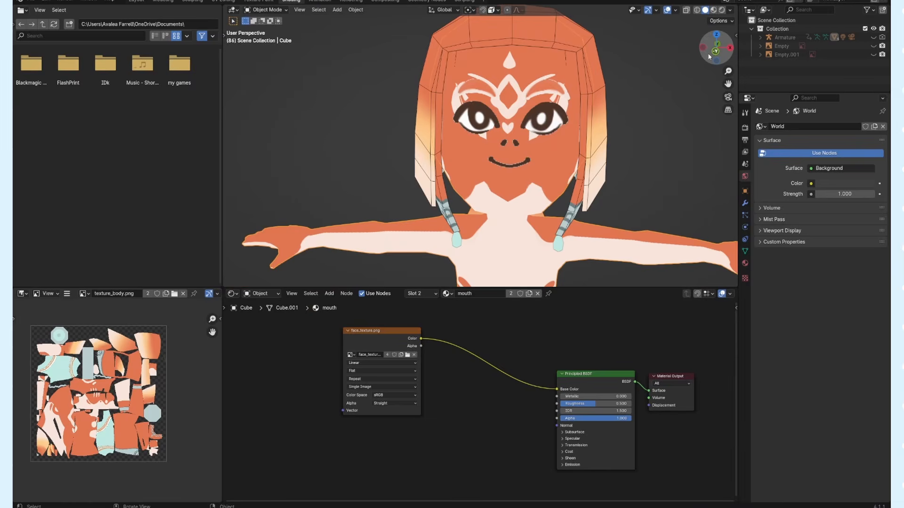
- Show Material.001's nodes with the head in front view and add Texture Coordinate and Mapping nodes to its face_texture.png node
click(706, 57)
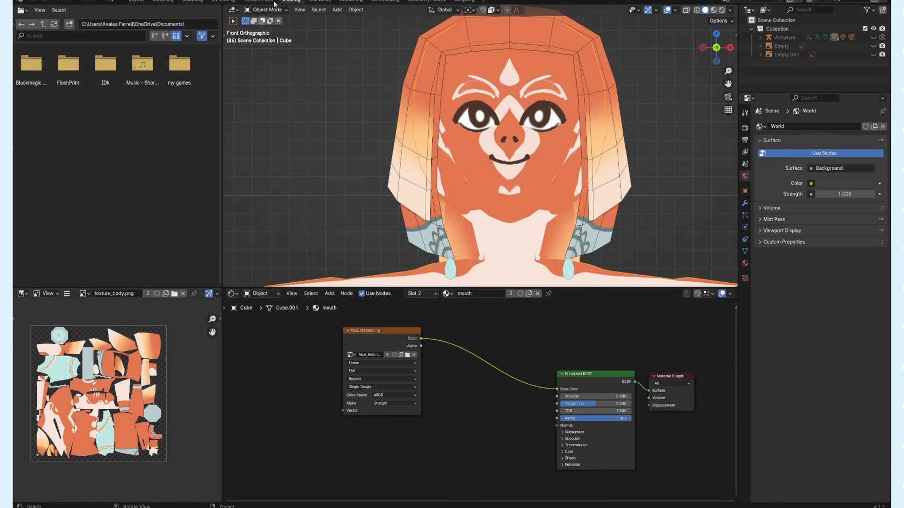
click(214, 3)
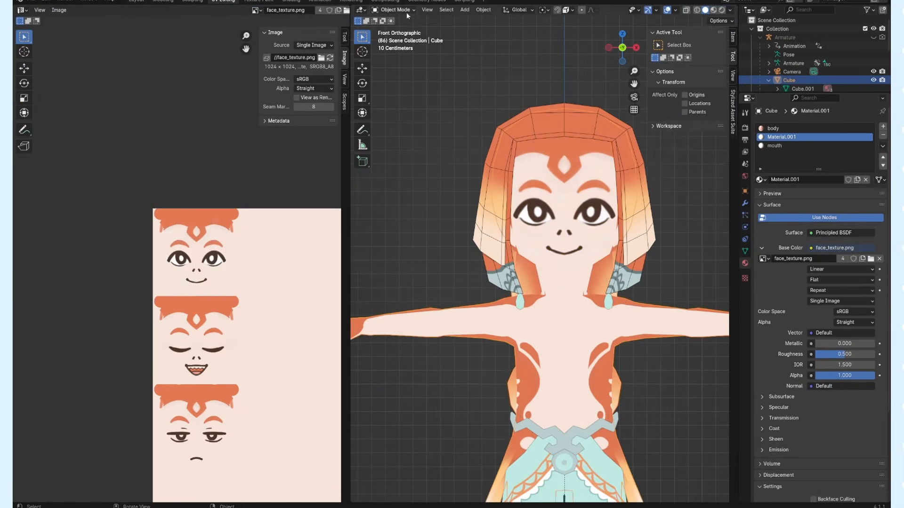
click(828, 191)
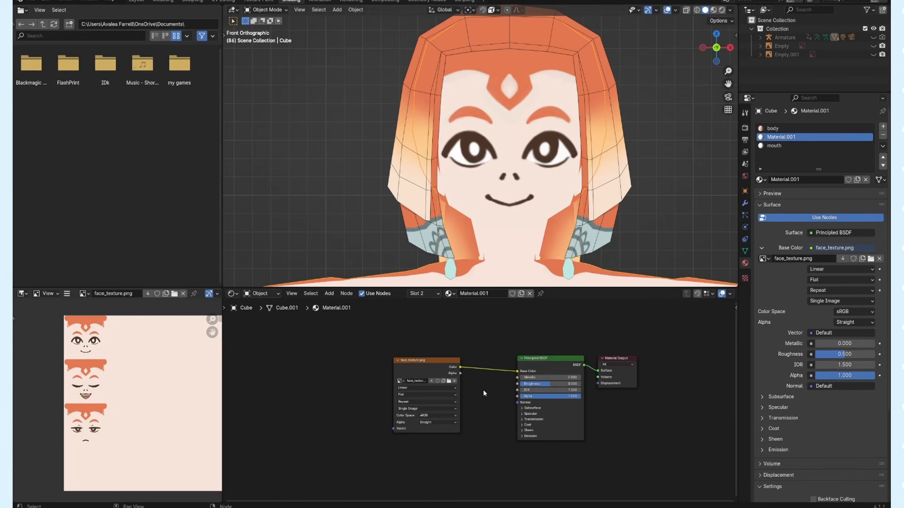
middle_drag(483, 394, 645, 393)
key(ctrl+t)
- Add and duplicate a Combine XYZ node, enter a value of -0.25 and link the nodes
key(shift+a)
text(combine xyz)
key(Return)
key(shift+d)
double_click(380, 430)
text(-.25)
key(Return)
drag(401, 417, 505, 371)
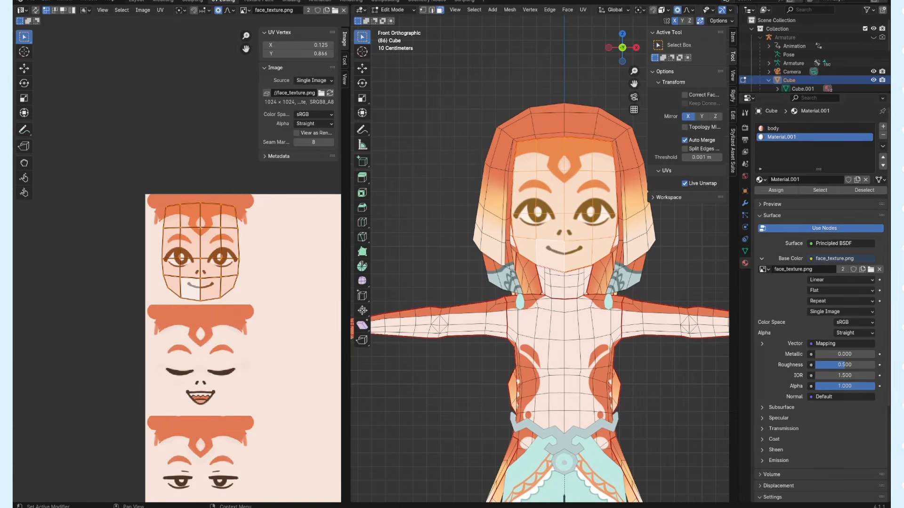
- Return to the Shading workspace and rearrange the Texture Coordinate and Mapping nodes before the face texture node
click(294, 1)
drag(363, 373, 318, 338)
drag(416, 372, 399, 364)
- Try sliding the face texture's Mapping location values along Z, Y and X, and undo the changes
drag(401, 415, 399, 416)
drag(401, 409, 411, 408)
drag(401, 401, 362, 402)
click(691, 372)
key(ctrl+z)
key(ctrl+z)
key(ctrl+z)
key(ctrl+z)
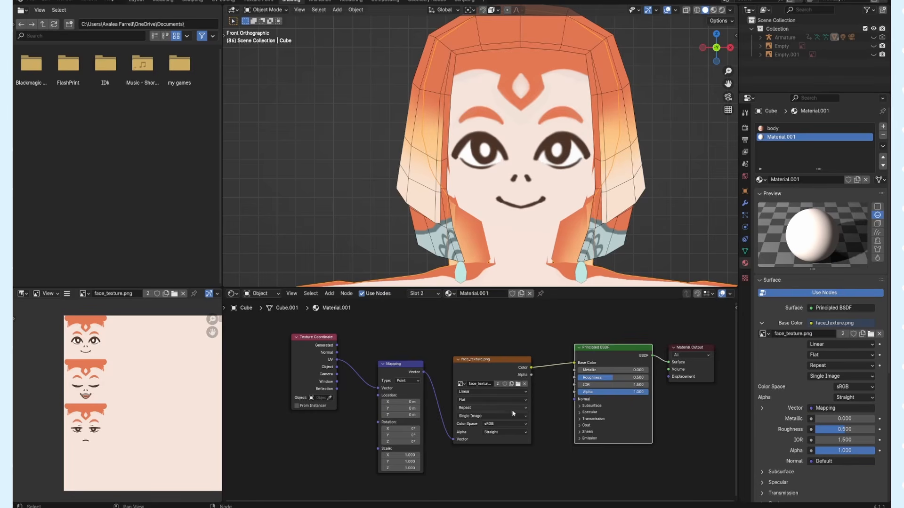
- Expand the Principled BSDF's specular settings in Material.001 and set the IOR level to 0
click(589, 413)
text(0)
key(Return)
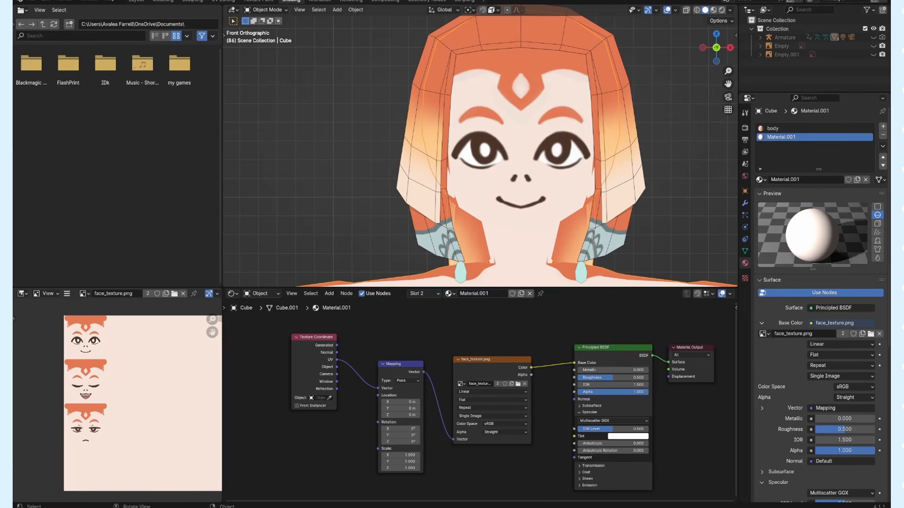
- Check the face texture in Material Preview and set the Mapping node's Y location back to 0
click(411, 388)
click(493, 375)
click(612, 362)
drag(616, 378, 609, 377)
drag(609, 392, 581, 393)
click(691, 369)
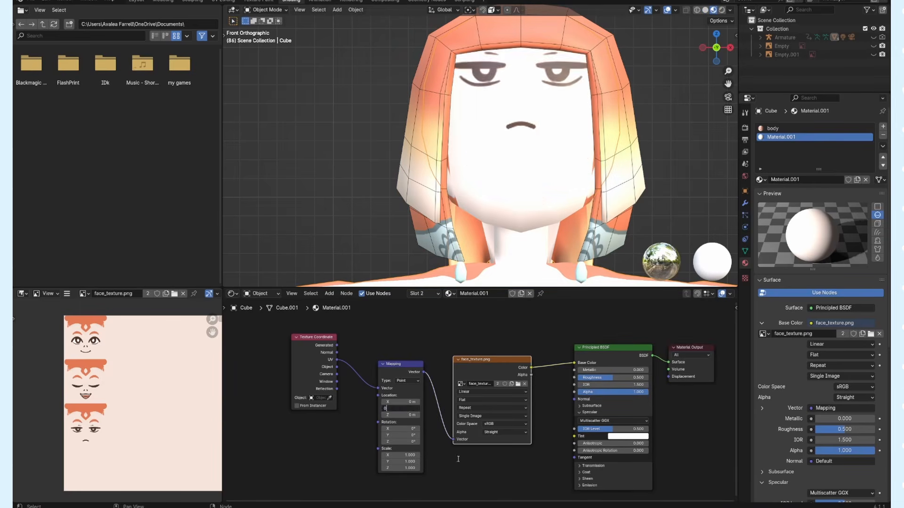
key(Return)
- Raise the World Opacity in the Material Preview viewport shading settings
click(730, 11)
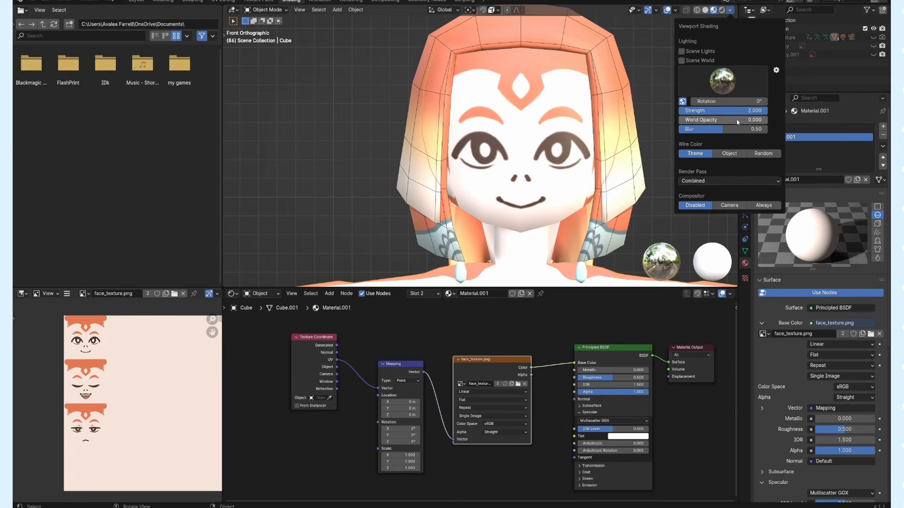
drag(746, 120, 783, 120)
scroll(487, 187, down, 2)
middle_drag(328, 453, 400, 431)
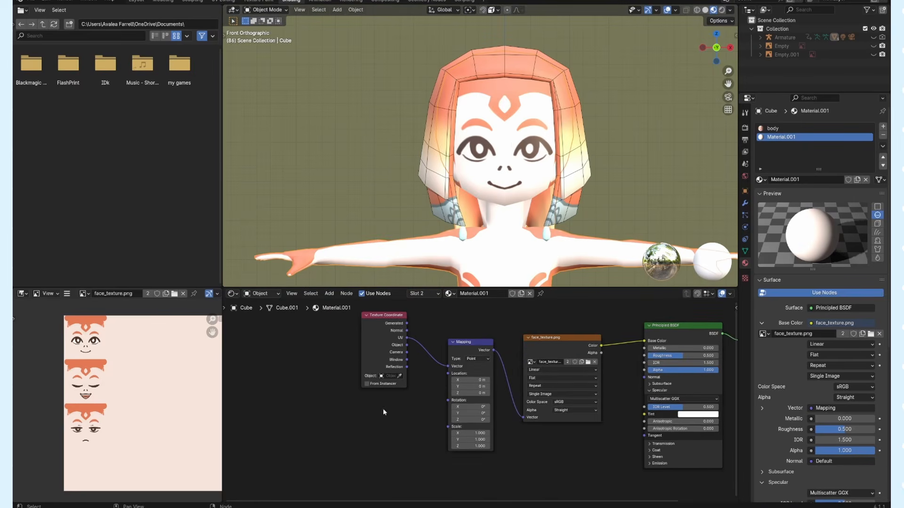
- Add a Combine XYZ node and duplicate it twice, giving the copies Y values of -0.25 and -0.5
scroll(400, 431, down, 2)
key(shift+a)
click(452, 415)
click(358, 380)
key(shift+d)
click(400, 451)
key(shift+d)
click(423, 407)
middle_drag(478, 331, 459, 377)
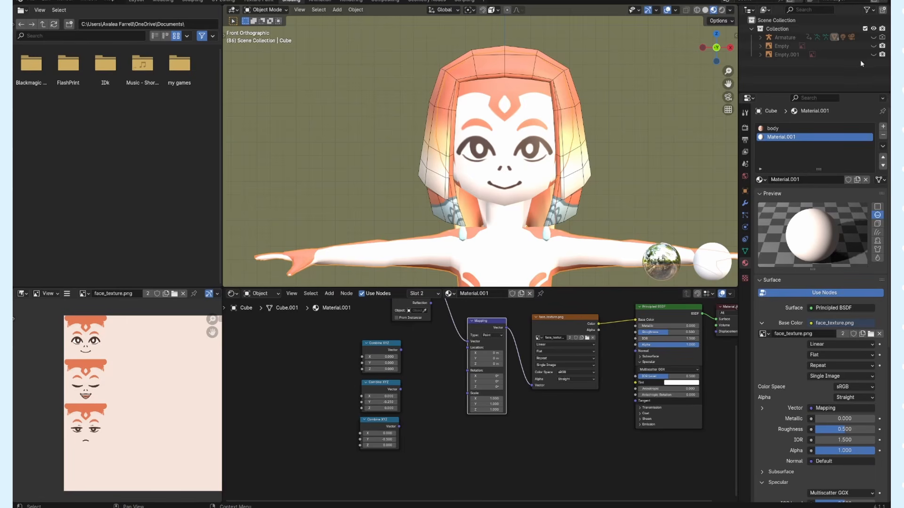
- Try pulling links from the second and third Combine XYZ outputs toward the Mapping node, switching between Solid and Material Preview shading
click(705, 10)
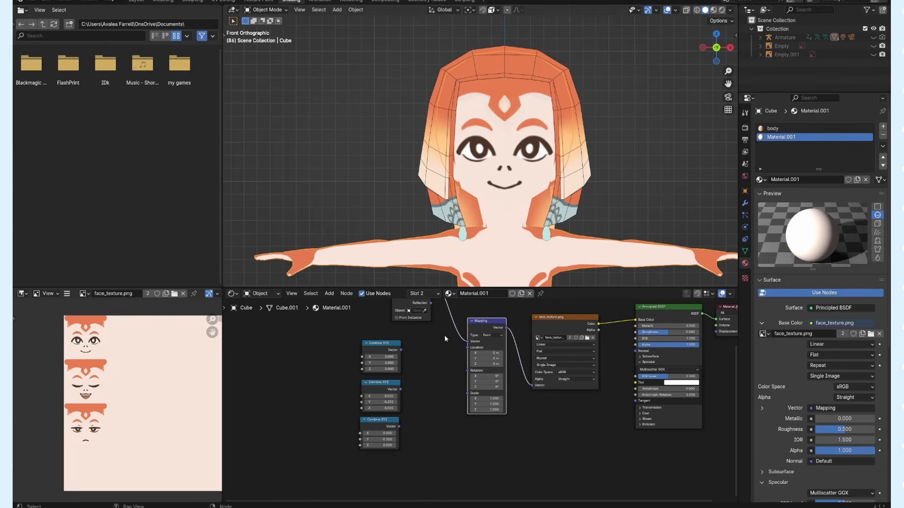
drag(401, 389, 449, 386)
drag(399, 427, 411, 414)
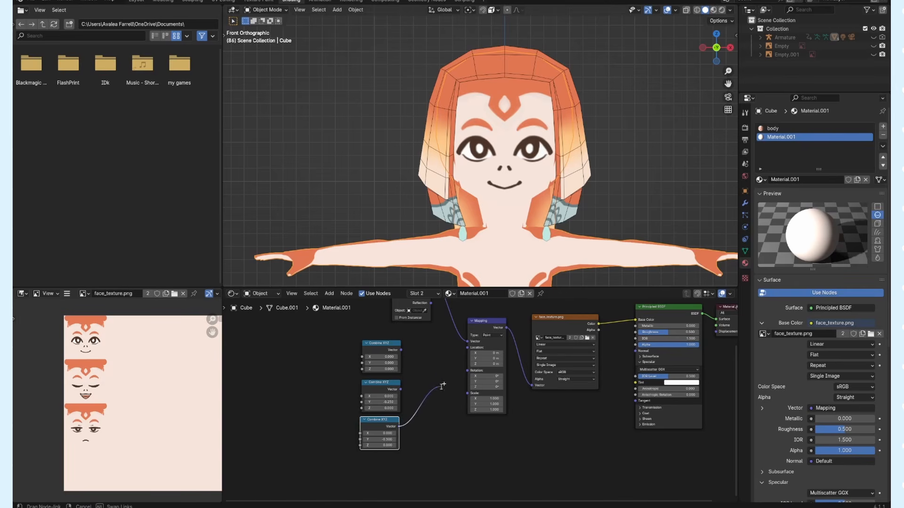
drag(442, 386, 443, 387)
click(713, 9)
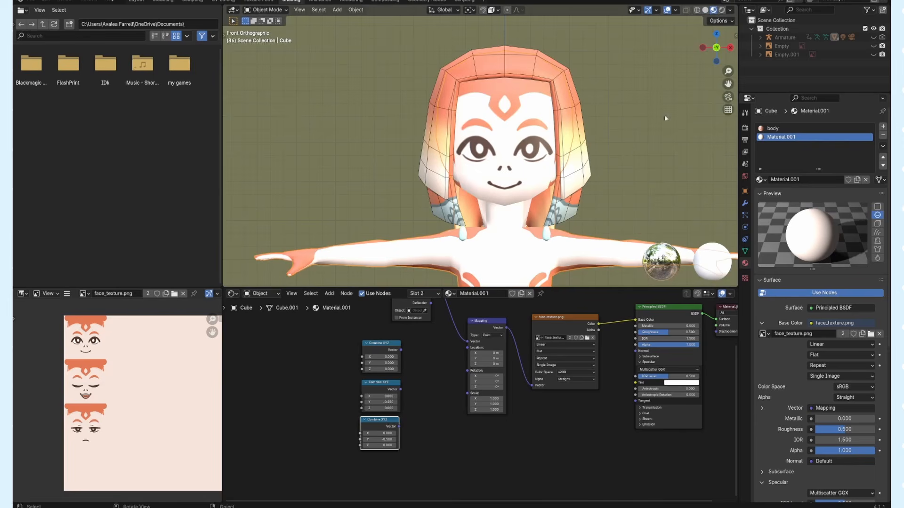
drag(400, 389, 442, 401)
scroll(437, 414, up, 3)
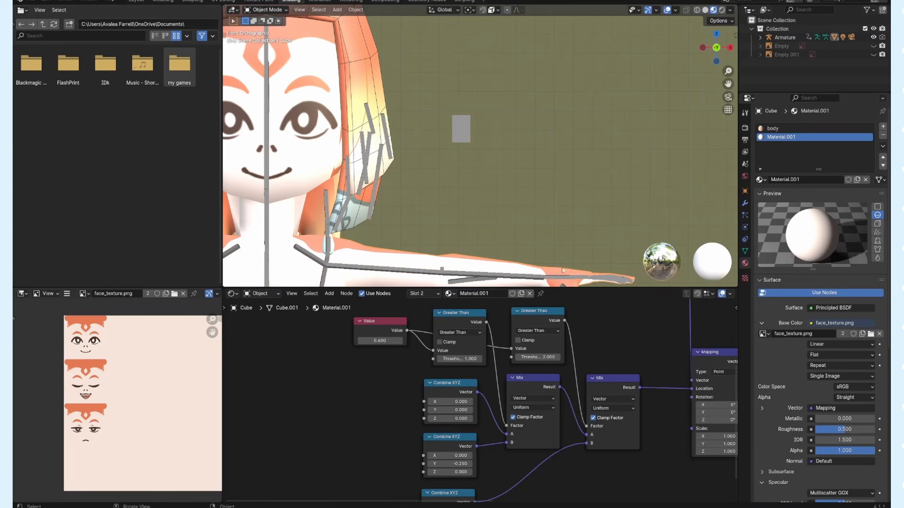
- Add a driver to the Value node and set the armature's face bone as its target
right_click(379, 336)
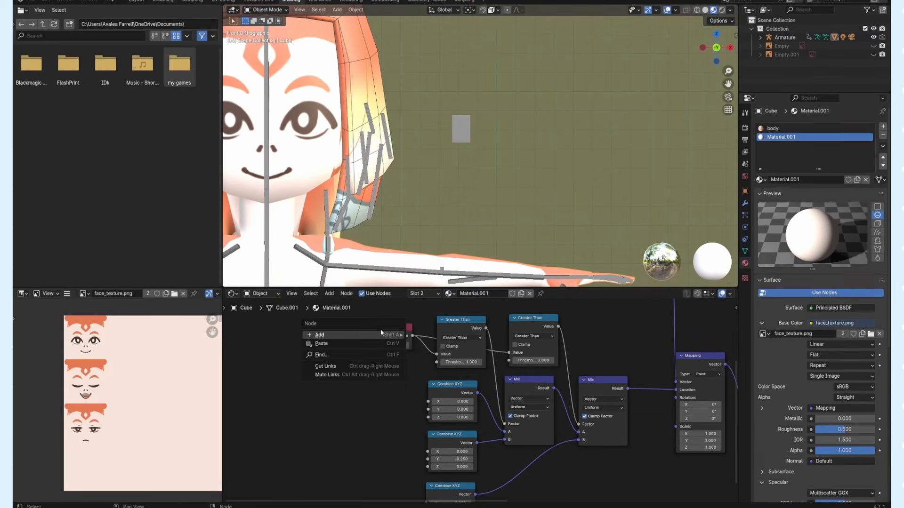
right_click(380, 345)
click(377, 356)
click(396, 433)
click(460, 141)
right_click(380, 345)
click(376, 354)
click(384, 432)
text(fa)
key(Return)
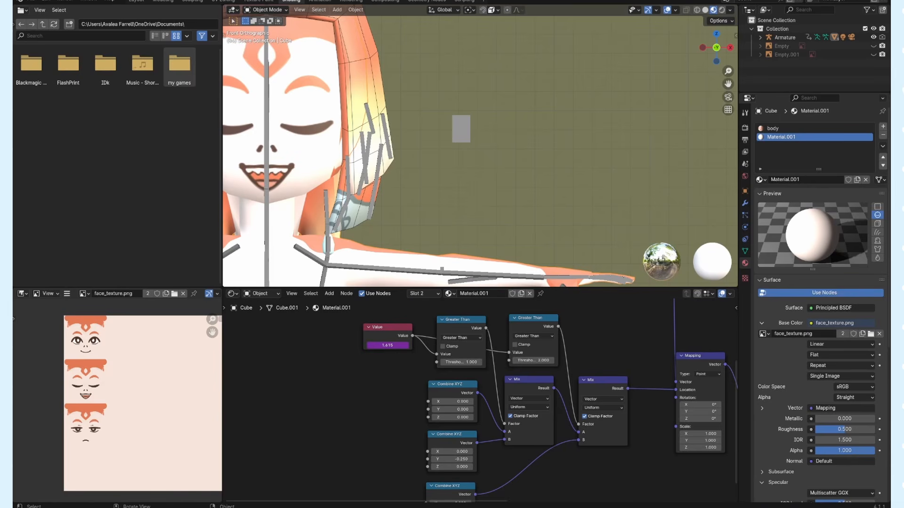
right_click(388, 345)
click(377, 357)
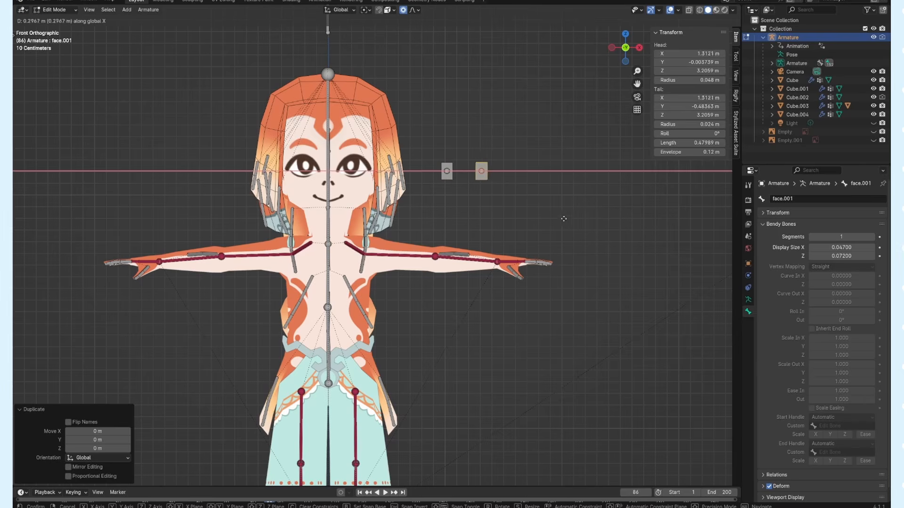
- Place the duplicated face control bone beside the original along X, name the duplicate mouth and the original eyes
click(561, 215)
key(F2)
text(mouth)
key(Return)
click(447, 171)
key(F2)
text(eyes)
key(Return)
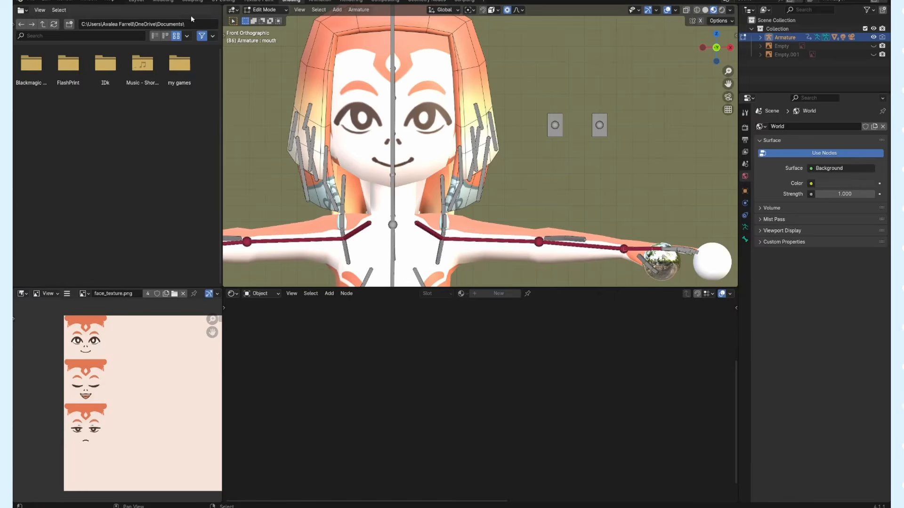
- Reopen the Value node's driver and test the expression controls by moving the mouth and eyes bones, cancelling the moves
right_click(388, 345)
click(377, 356)
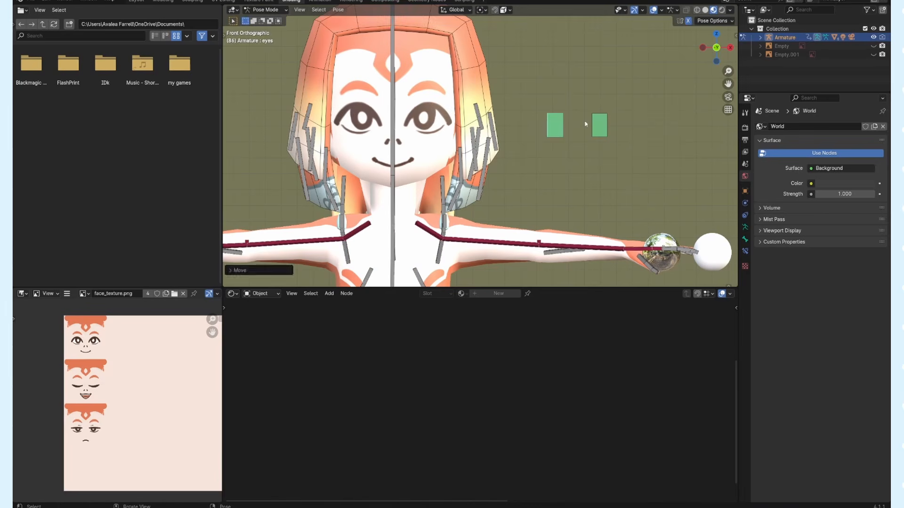
key(g)
key(Escape)
click(599, 125)
key(g)
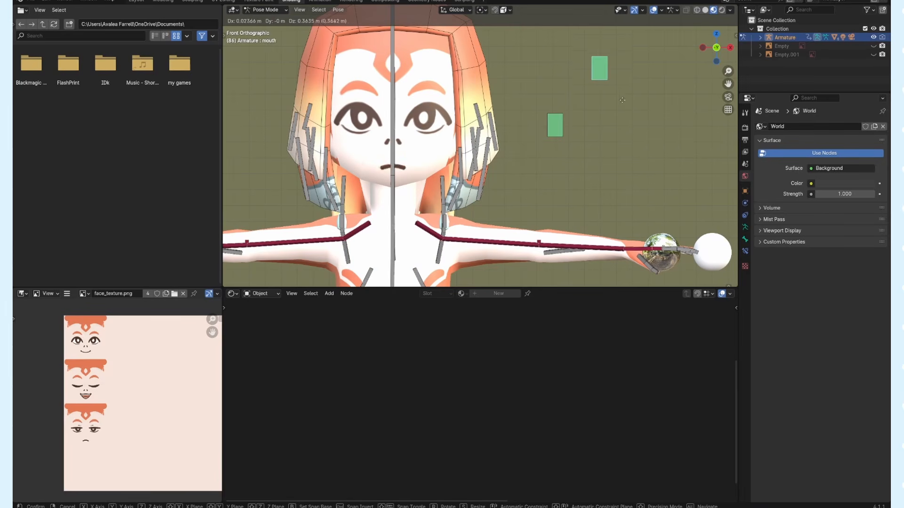
right_click(620, 109)
click(555, 126)
key(g)
right_click(539, 125)
click(621, 184)
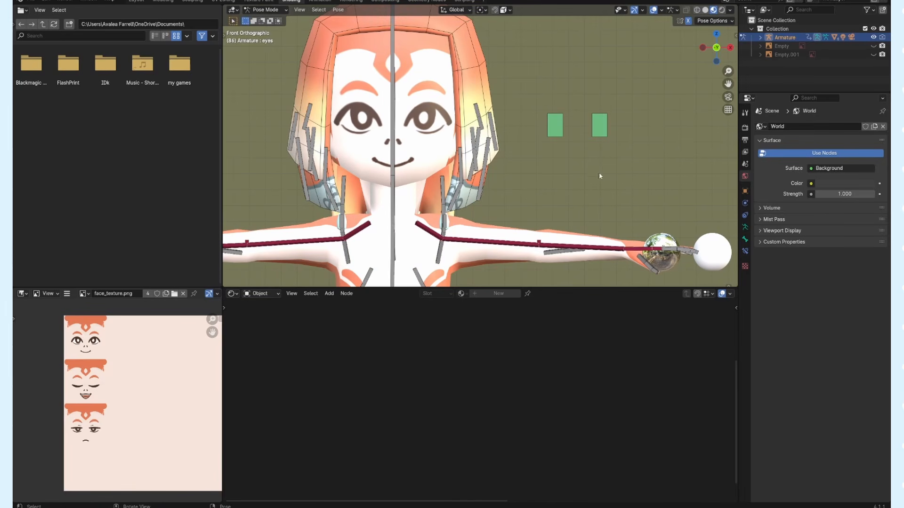
key(g)
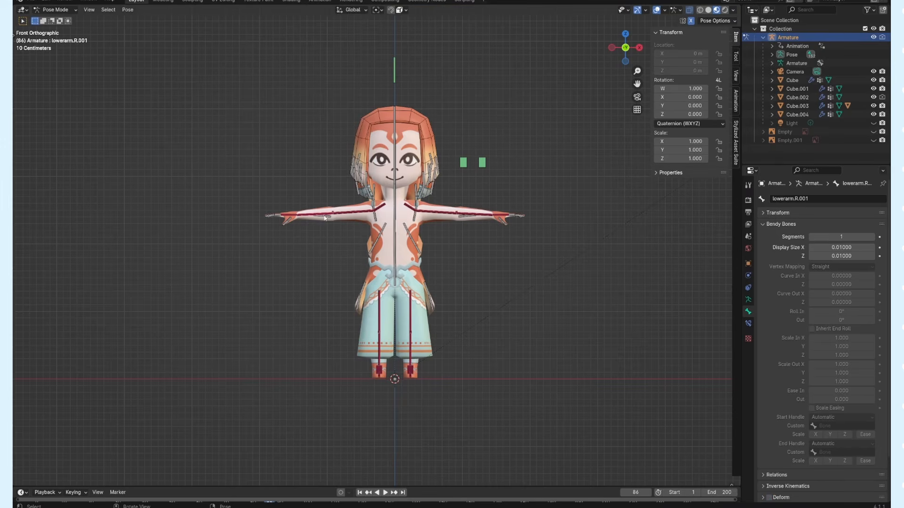
- Lower both arms by moving the wrist IK bone about -0.31 m in X and -0.43 m in Z and rotating it about 58°
click(291, 215)
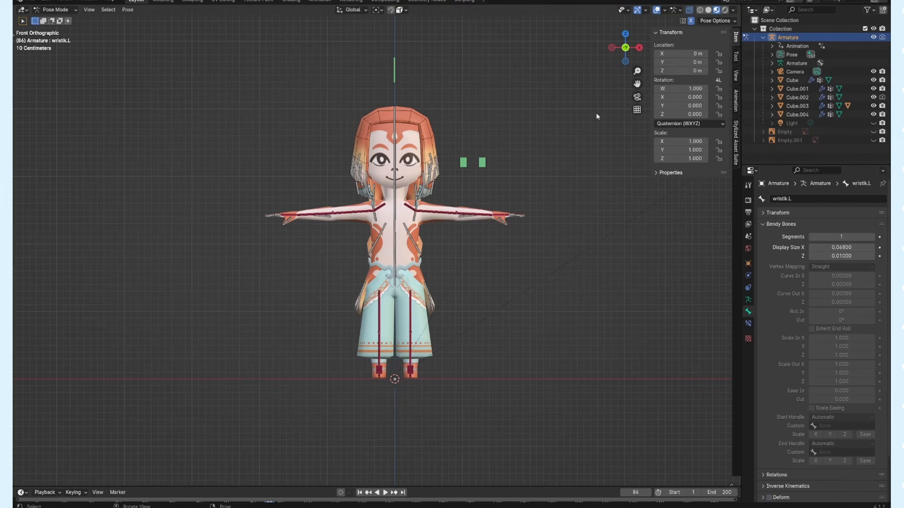
key(g)
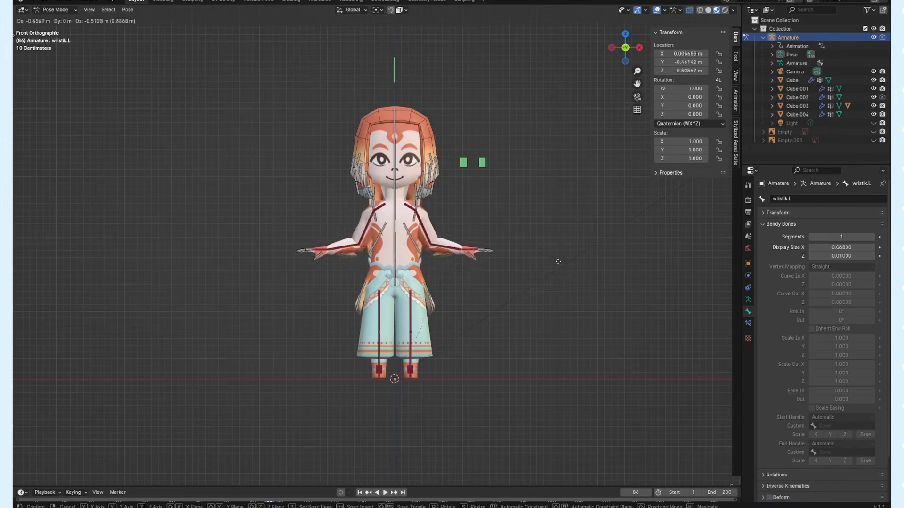
click(563, 258)
key(r)
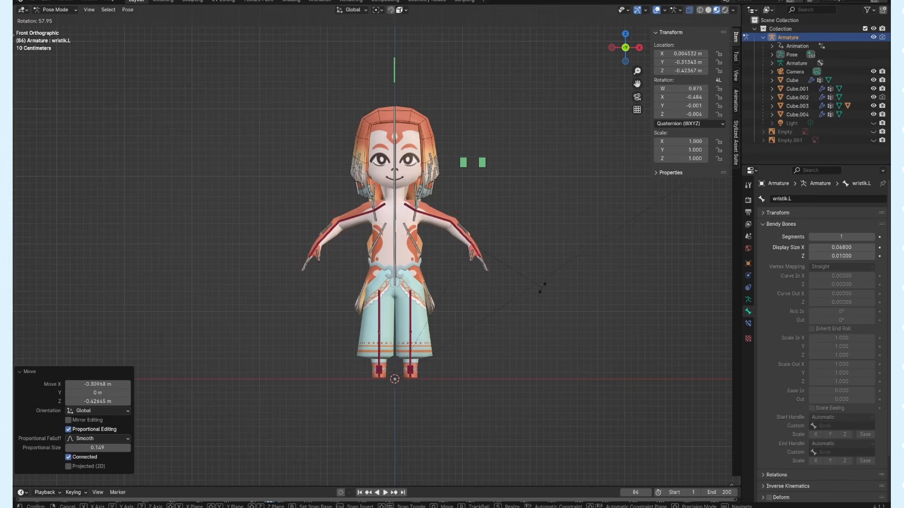
click(610, 176)
- Bring the arms closer to the body, moving the wrist IK about -0.38 m in X and -0.40 m in Z, rotating it about 9.9°
key(g)
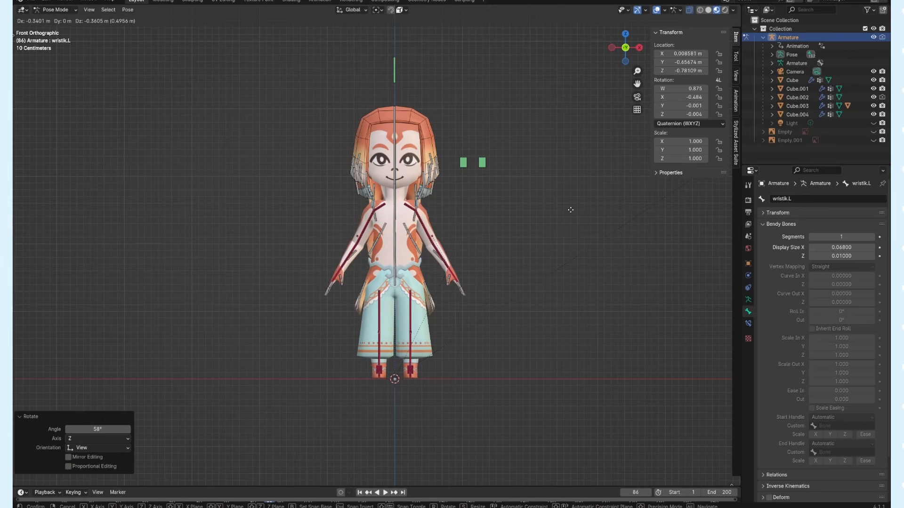
key(o)
click(565, 217)
key(r)
key(r)
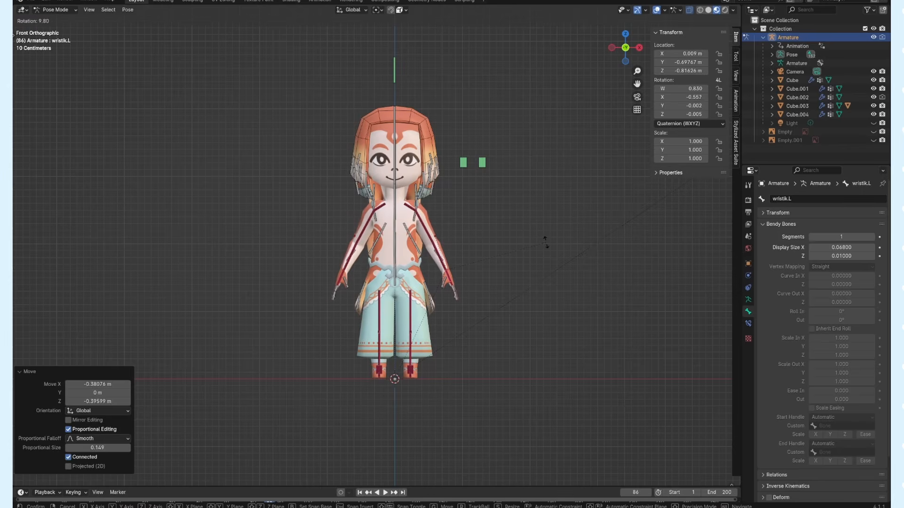
click(545, 242)
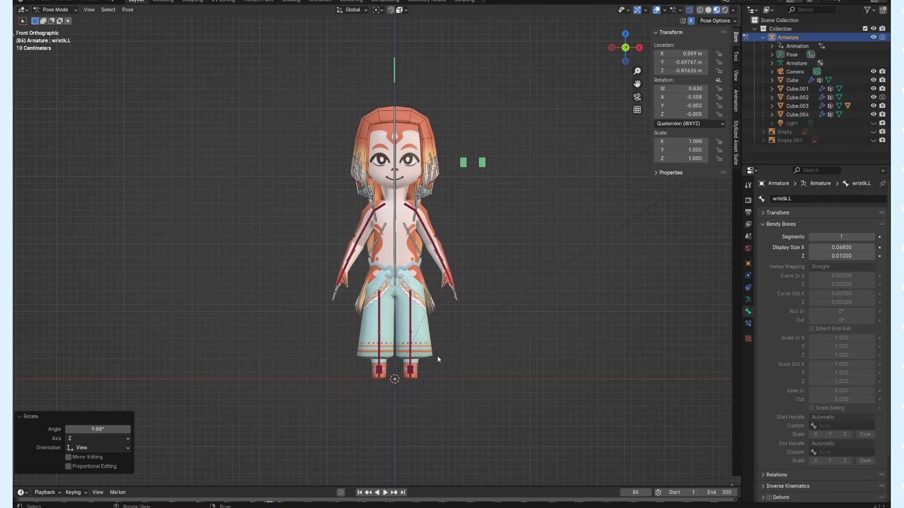
- Rotate the head bone about Z and move the torso bone to test the wiggling hair
click(396, 146)
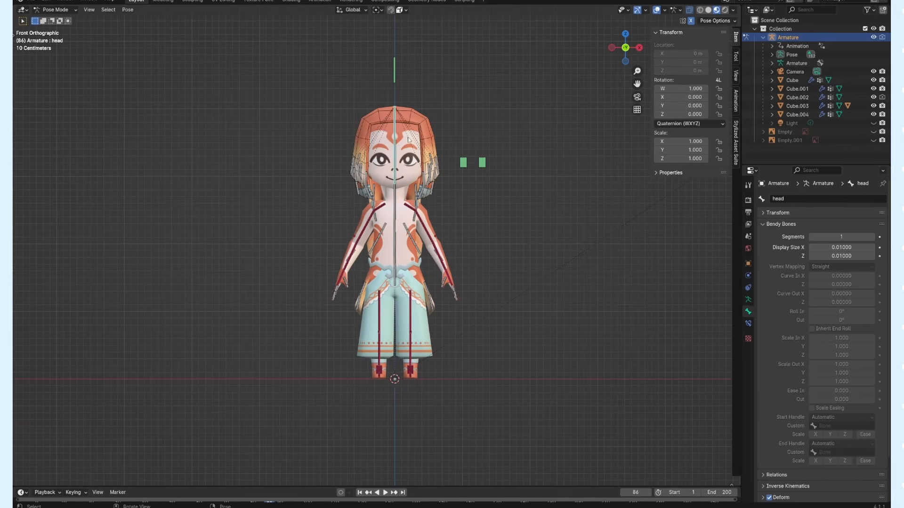
key(r)
key(z)
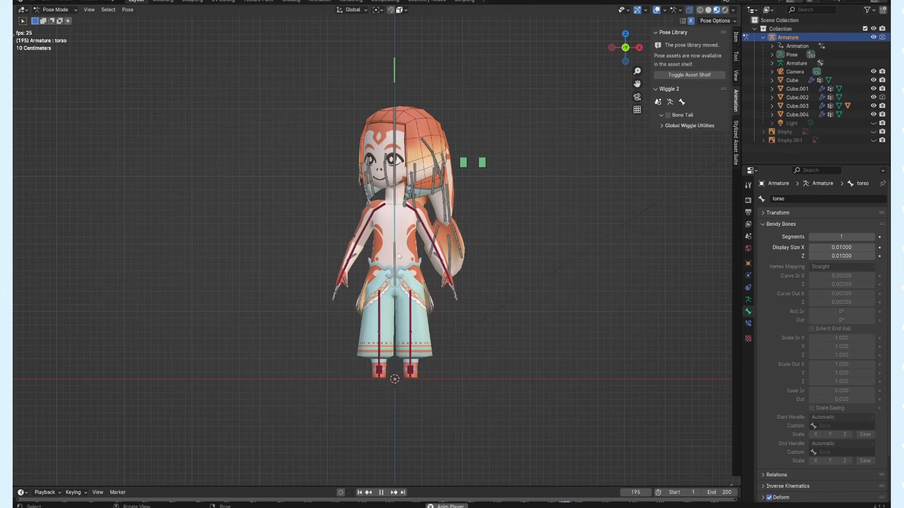
click(399, 255)
key(g)
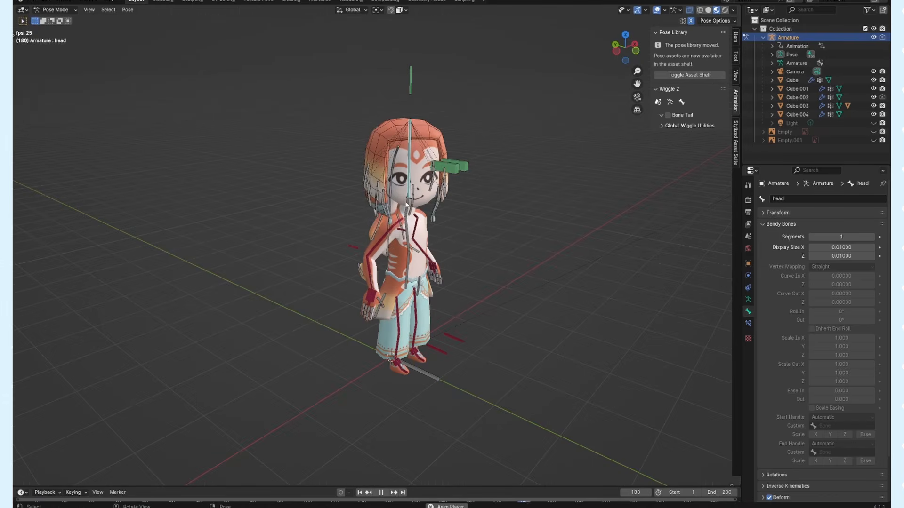
- Try rotating the neck and head bones during playback to check the head and hair deformation, cancelling each rotation
click(405, 204)
key(r)
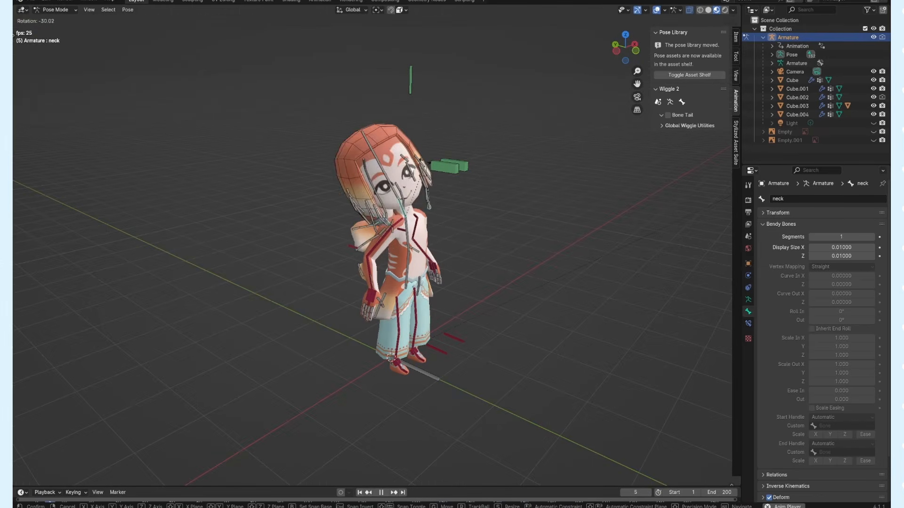
right_click(361, 167)
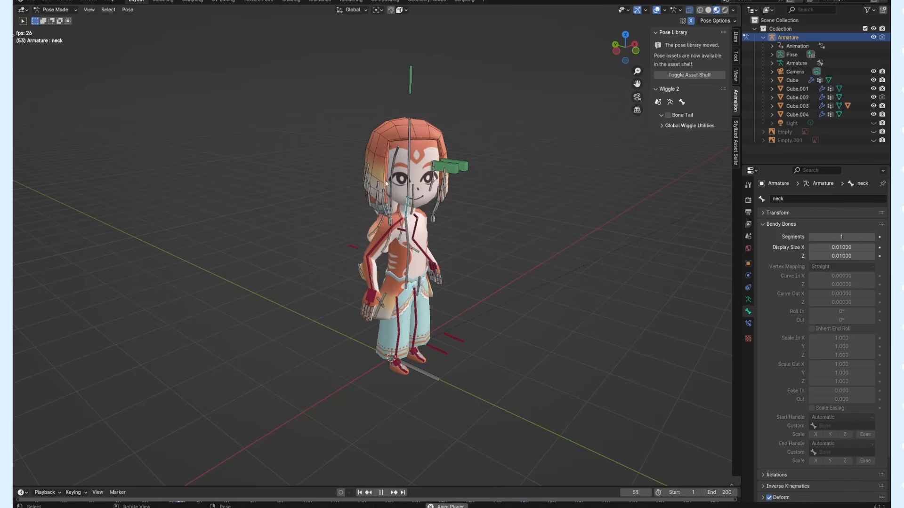
scroll(403, 174, up, 4)
shift+middle_drag(403, 173, 388, 254)
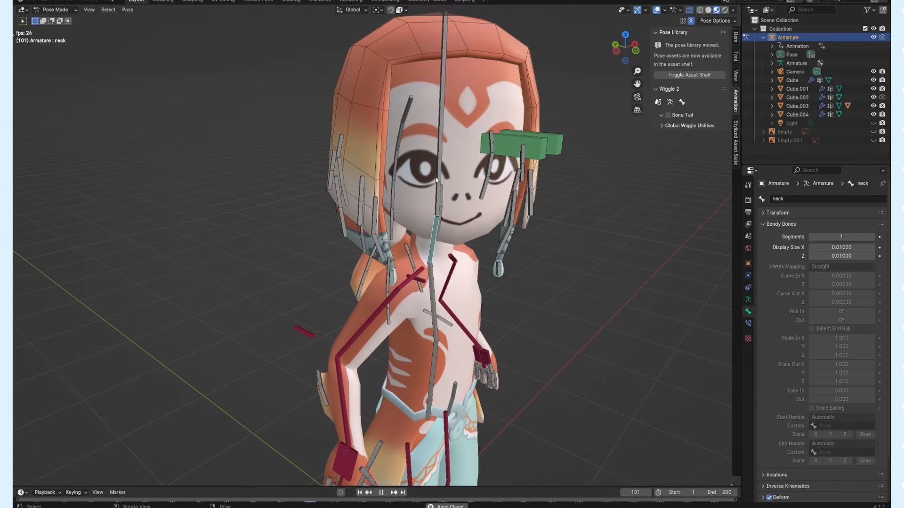
click(438, 180)
key(r)
right_click(389, 157)
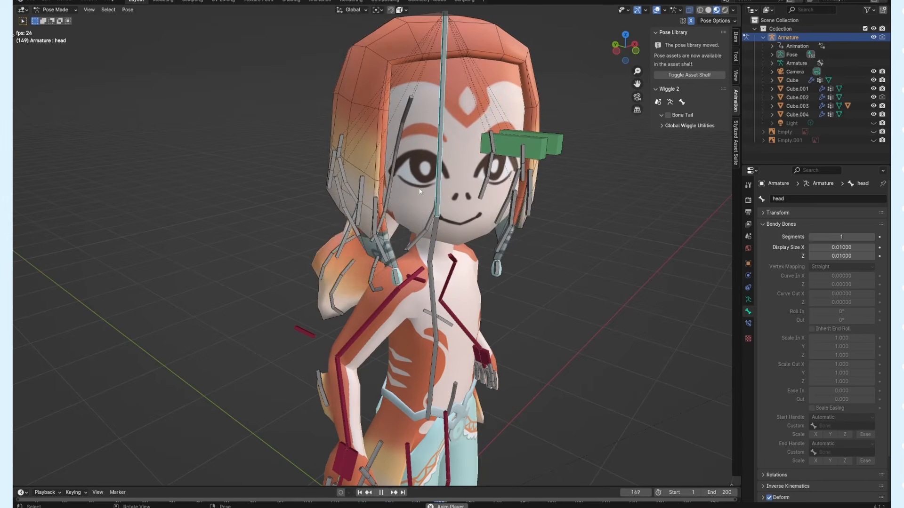
- Put the body mesh Cube into Weight Paint mode together with the armature and choose the head bone's weights
click(65, 11)
click(59, 21)
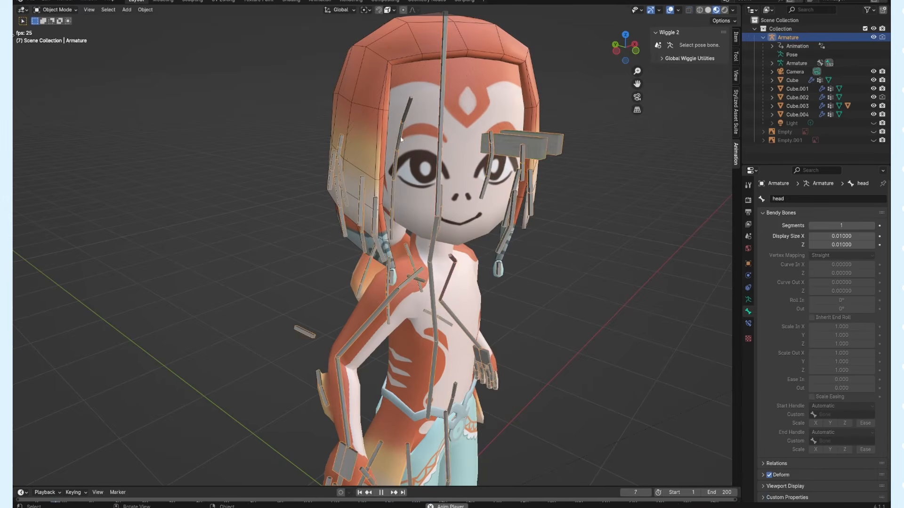
shift+click(414, 153)
click(59, 11)
click(59, 55)
ctrl+shift+click(407, 197)
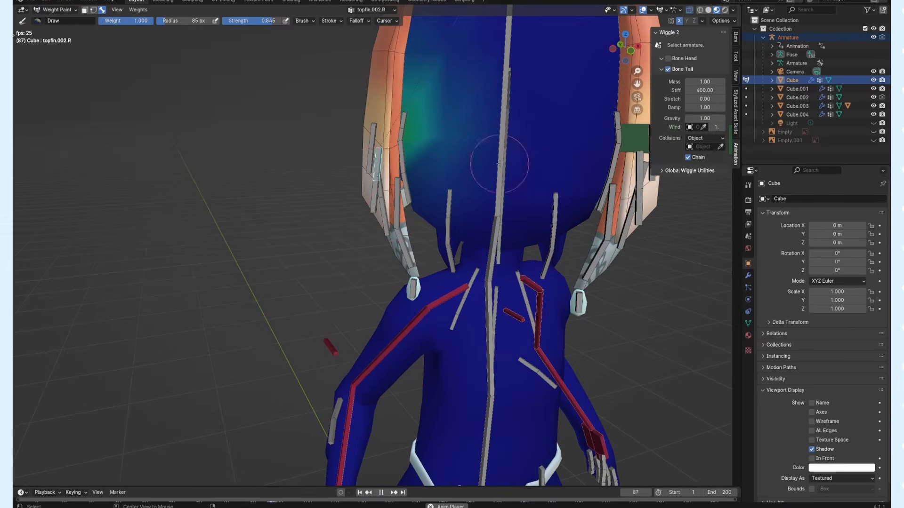
ctrl+shift+click(504, 167)
- Set the Draw brush radius to 73 px and paint the head bone's influence over the face at weight 1.000
middle_drag(504, 167, 423, 178)
click(619, 49)
click(735, 56)
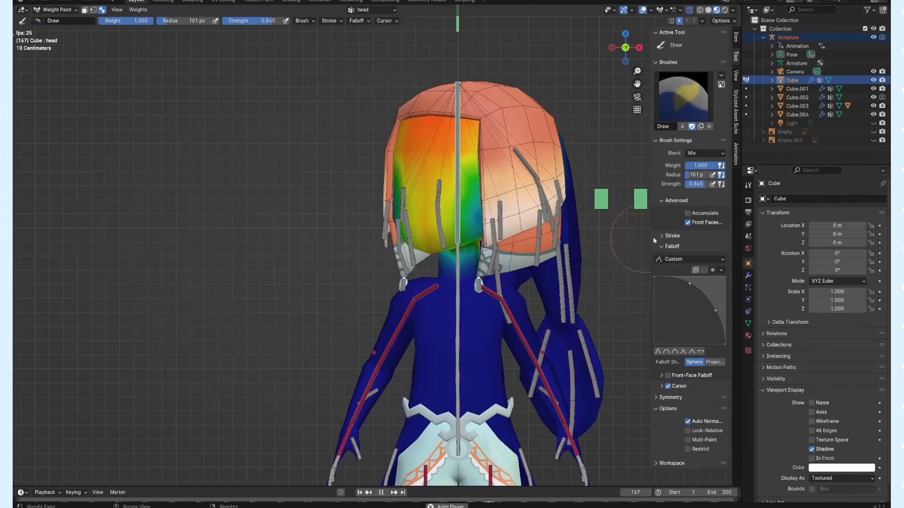
click(674, 236)
scroll(687, 311, down, 5)
mouse_move(358, 177)
middle_down()
mouse_move(393, 191)
mouse_move(468, 151)
mouse_move(484, 123)
middle_up()
key(KP_1)
key(f)
click(379, 189)
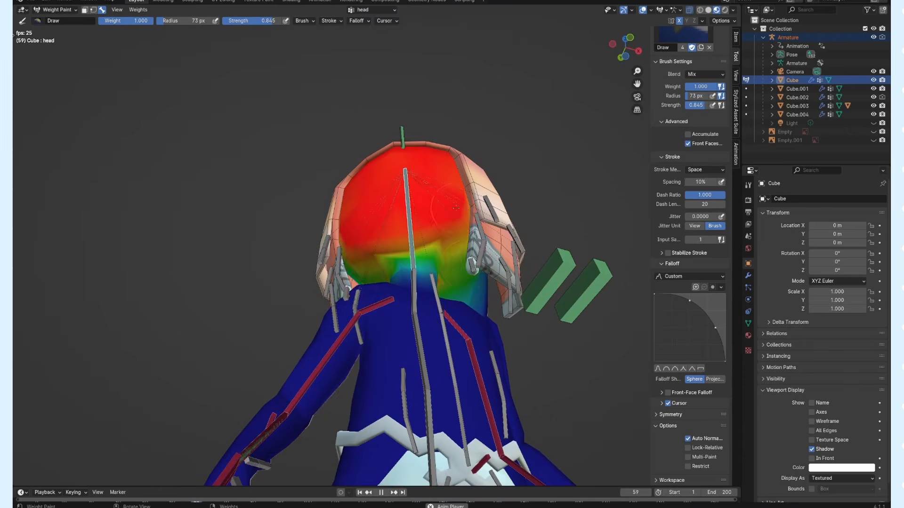
- Examine the painted head weights and check the head and hair movement during playback in Pose Mode
middle_drag(556, 202, 495, 207)
scroll(541, 244, up, 2)
middle_drag(583, 249, 545, 272)
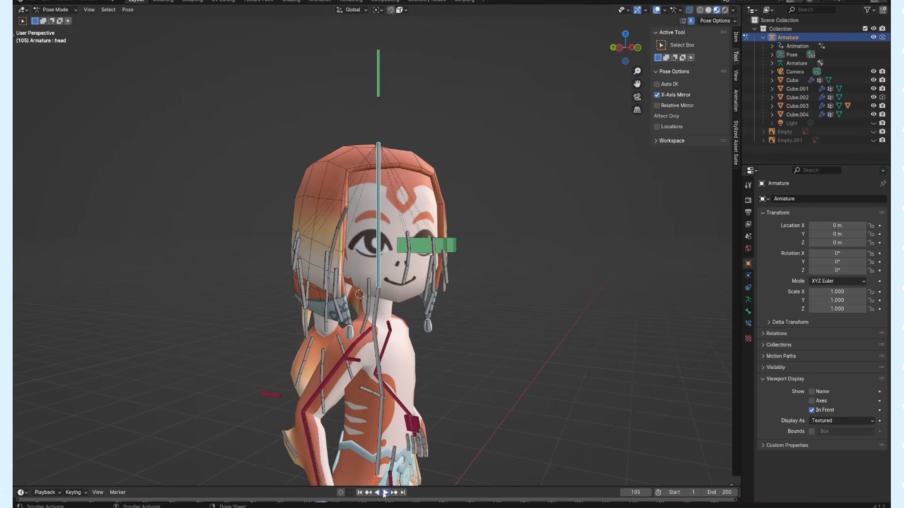
middle_drag(490, 213, 498, 242)
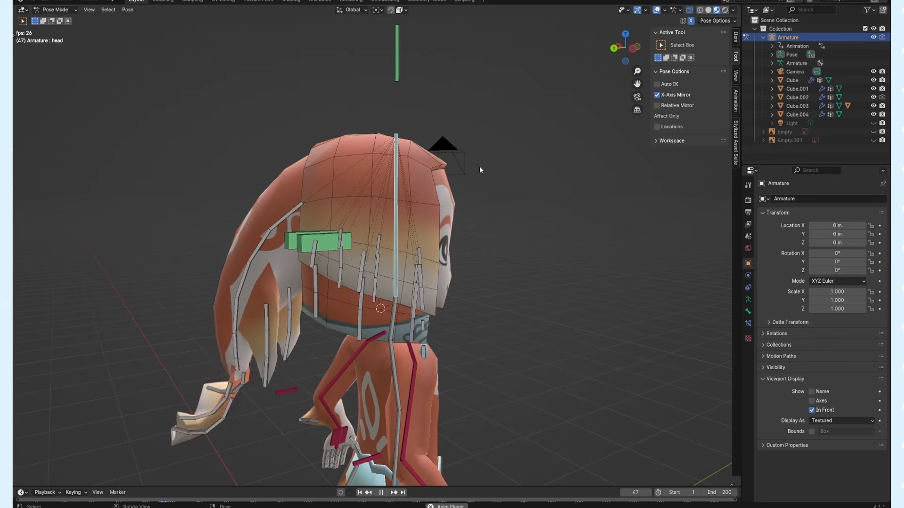
- Check the head and hair deformation with a brief trial rotation of the head bone, cancelling the rotation
key(r)
right_click(517, 402)
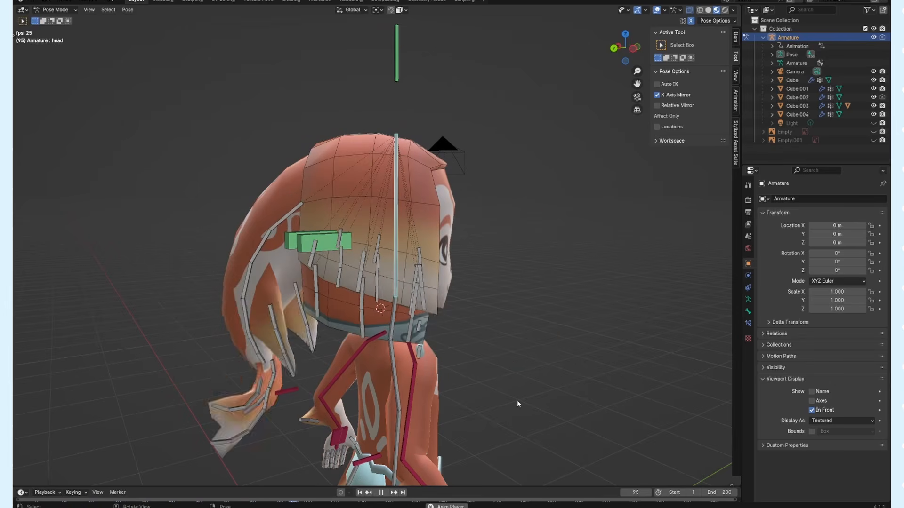
- Raise the eyes control bone to half-close the eyes and the mouth control bone to remove the smile
middle_drag(506, 298, 458, 213)
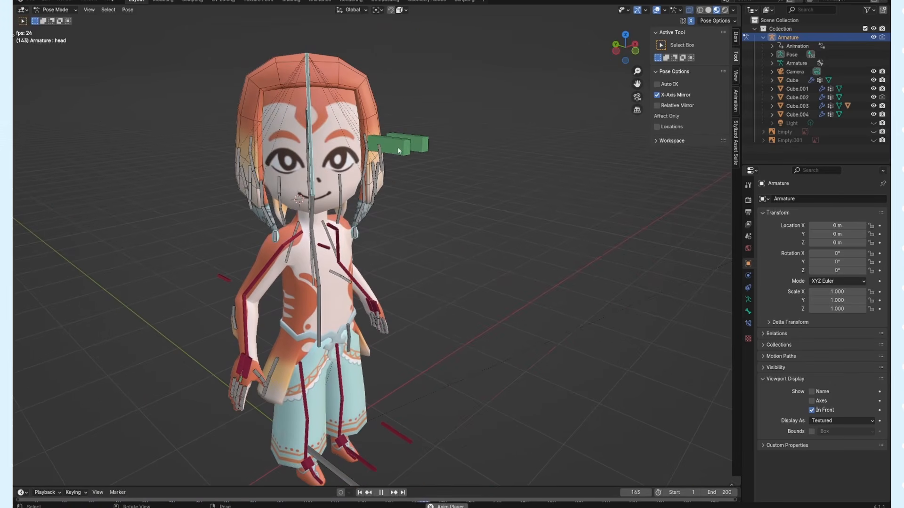
key(g)
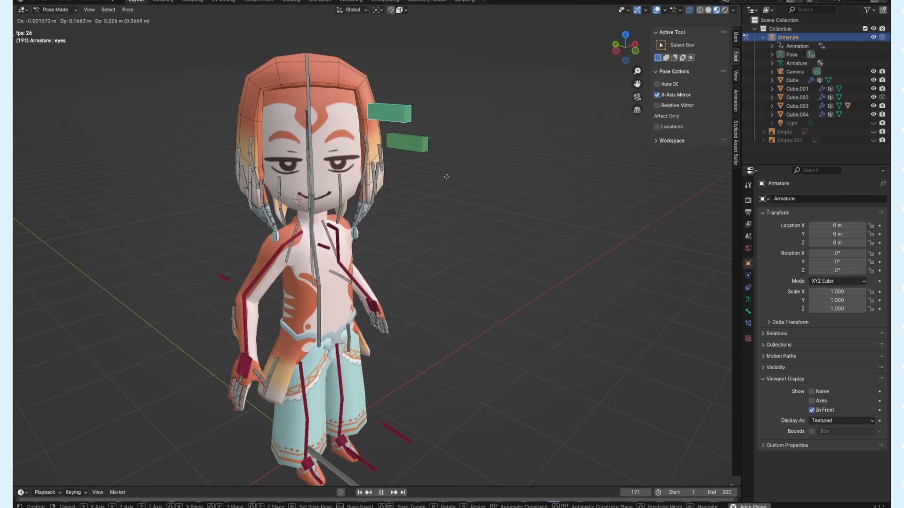
click(446, 179)
click(407, 142)
key(g)
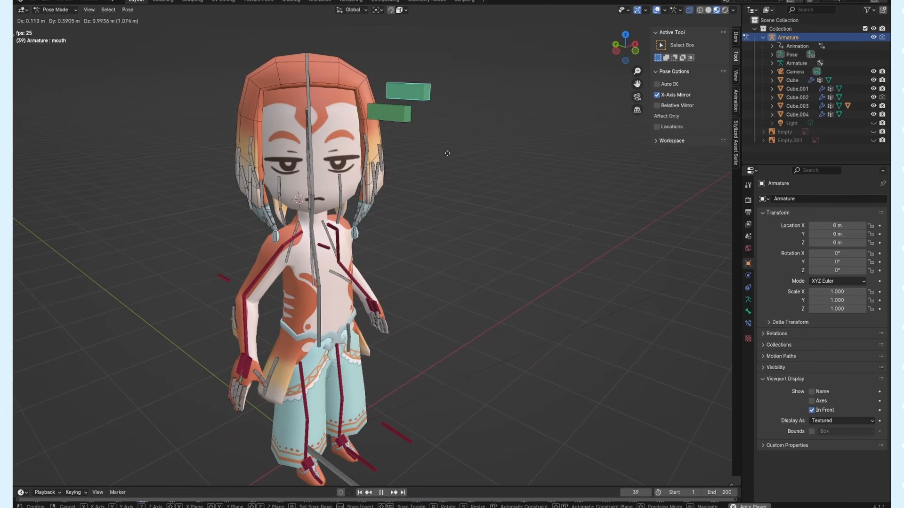
click(445, 150)
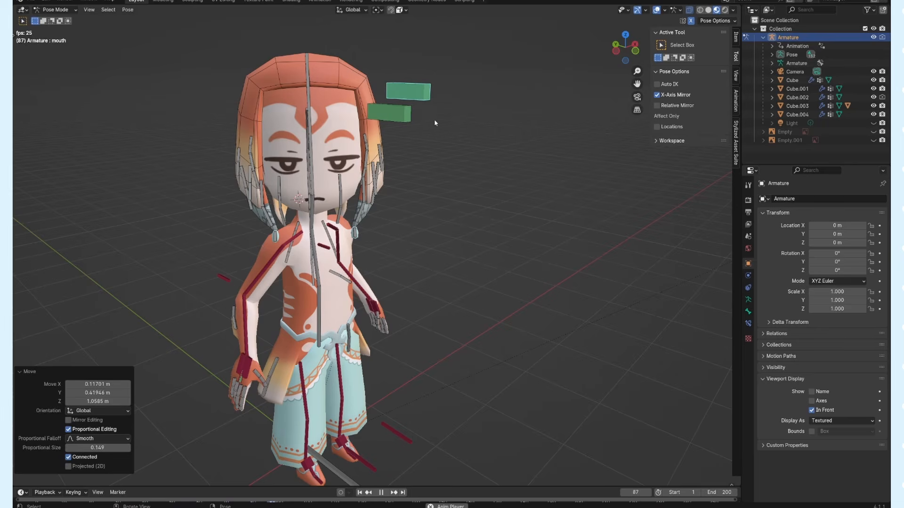
- Lower the mouth and eyes control bones to restore the smile and the open eyes
key(g)
click(437, 272)
click(390, 109)
key(g)
click(447, 187)
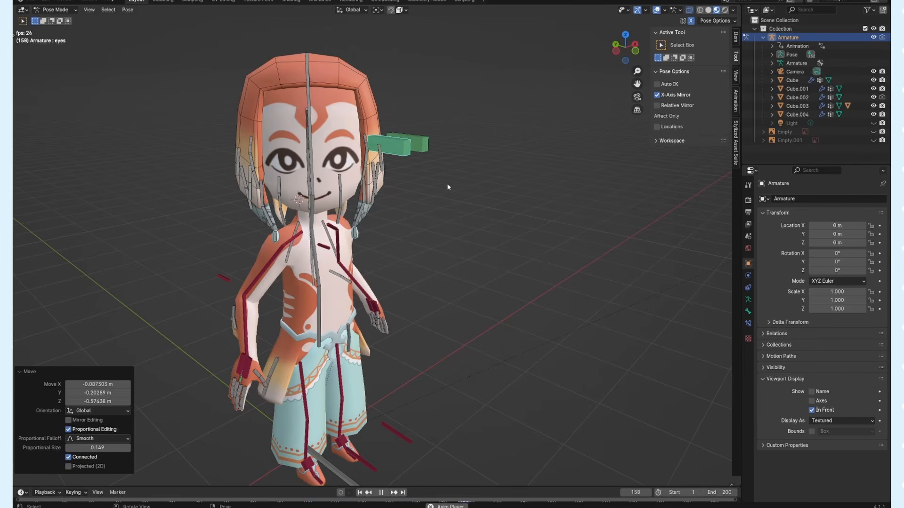
- Select all the bones in front view and clear their user transforms to return the character to its T-pose
click(635, 51)
shift+middle_drag(535, 188, 550, 137)
scroll(530, 137, down, 4)
key(a)
right_click(485, 195)
click(485, 195)
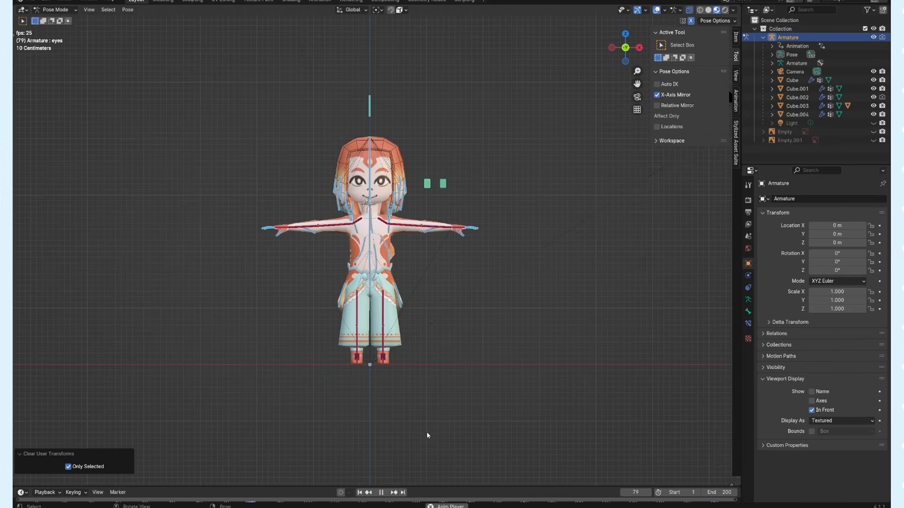
- Pose the character sitting with lowered arms and spread legs, and rotate the mirrored shin bones
scroll(284, 236, up, 2)
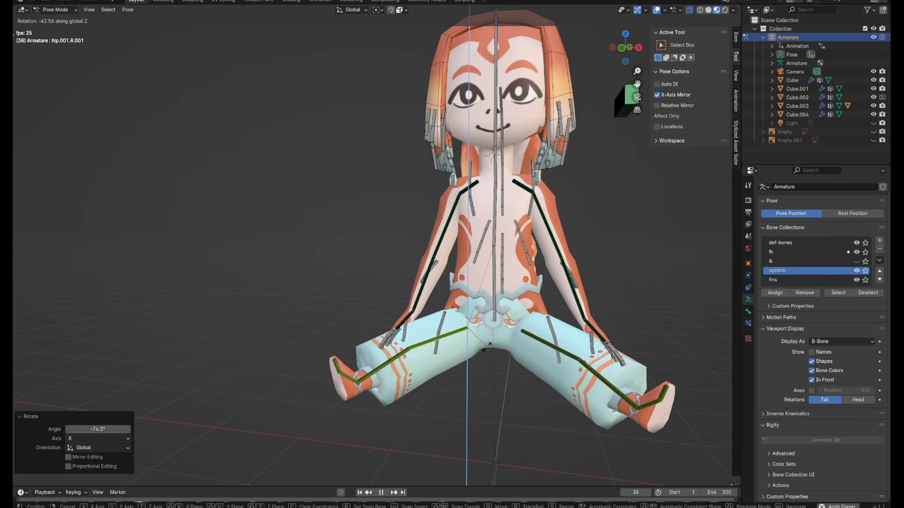
scroll(393, 238, down, 3)
scroll(393, 239, up, 6)
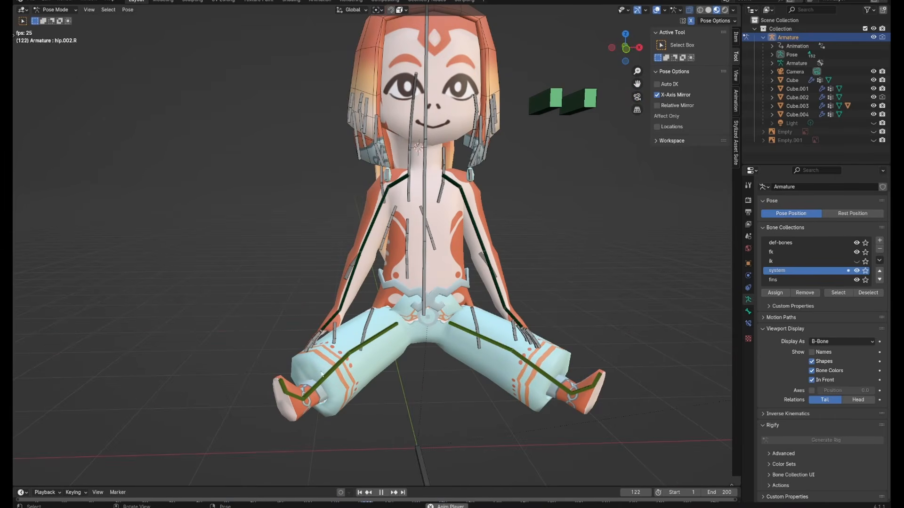
middle_drag(324, 371, 325, 386)
click(325, 380)
key(r)
click(413, 415)
- Rotate the thigh bones 27.2° about the global Z axis and refine their rotation as seen from the side
middle_drag(414, 415, 408, 385)
scroll(407, 385, up, 1)
click(379, 355)
key(r)
key(z)
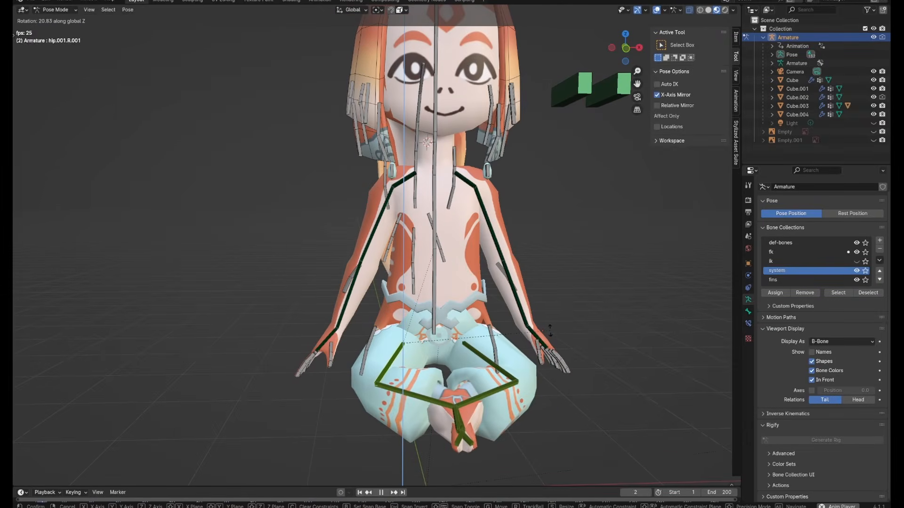
click(388, 398)
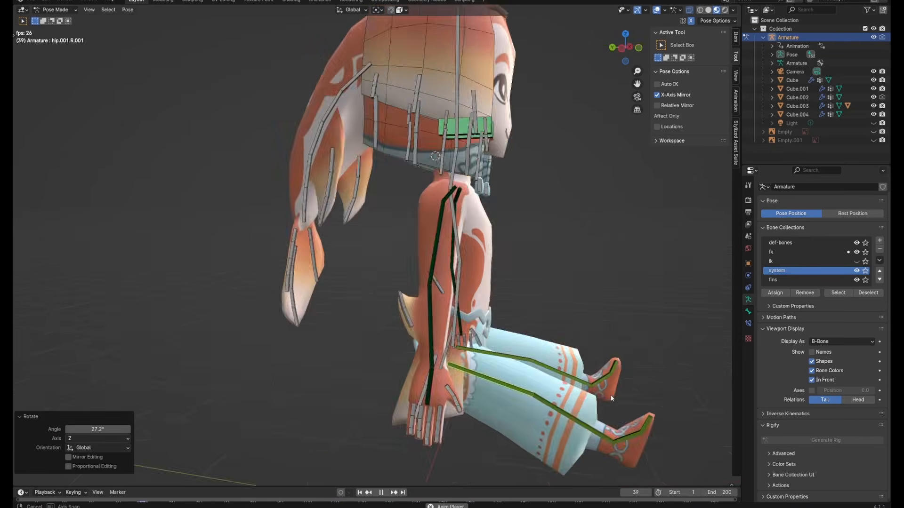
middle_drag(611, 394, 493, 364)
key(r)
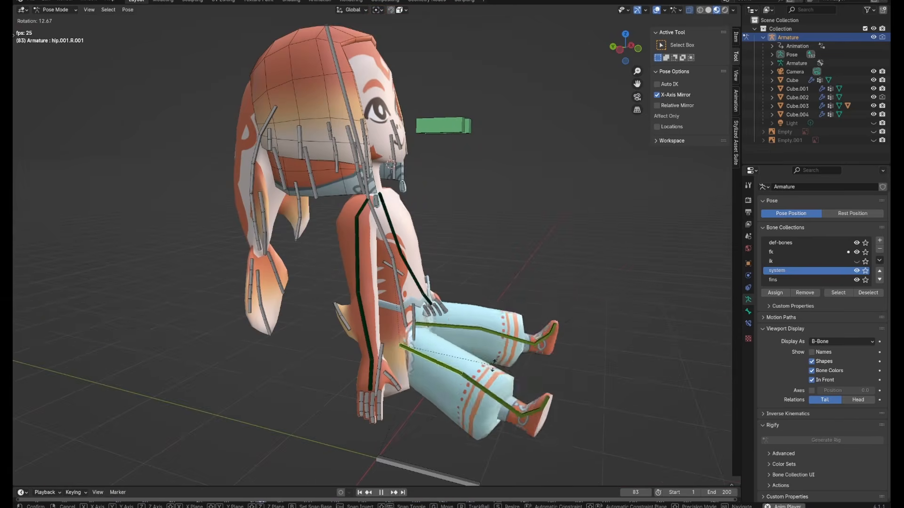
click(493, 364)
- Rotate the mirrored hand bones outward so the hands lie flat beside the seated body
click(856, 261)
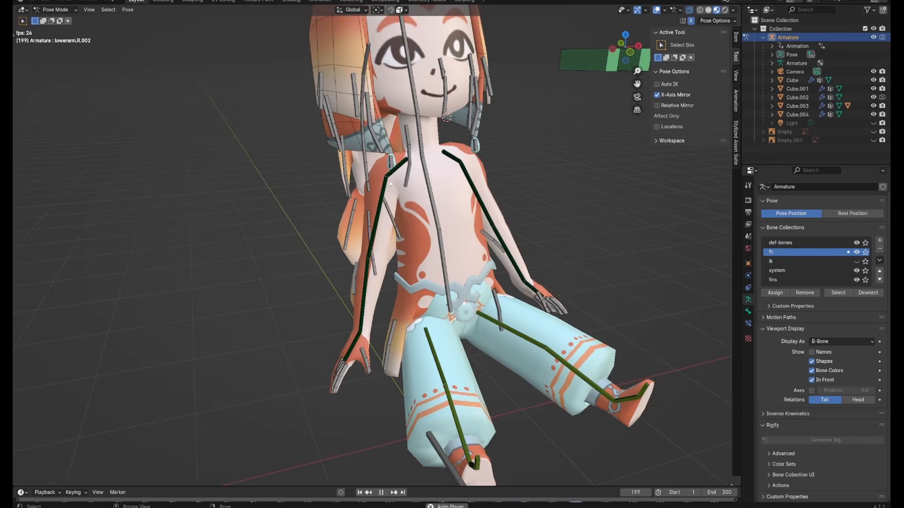
key(r)
click(414, 217)
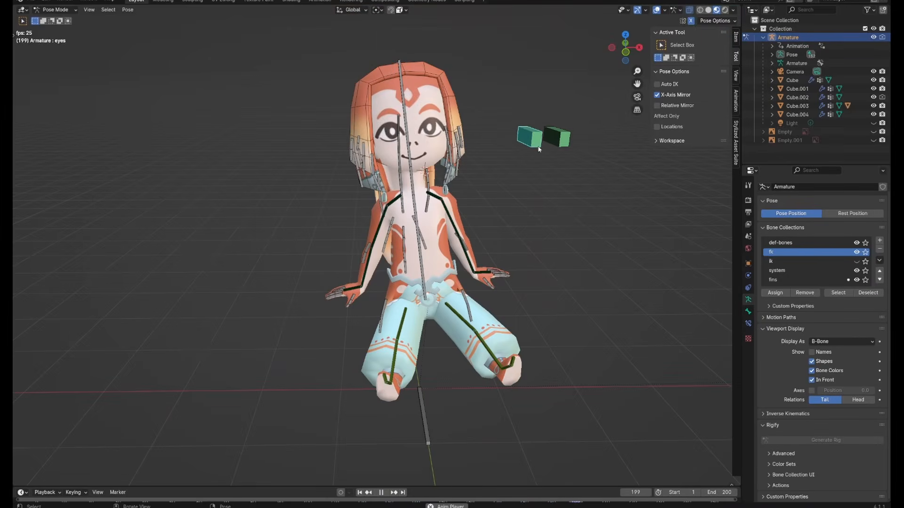
- Raise the eyes control bone to close the character's eyes and tilt the head bone slightly
key(g)
click(544, 141)
click(412, 148)
key(r)
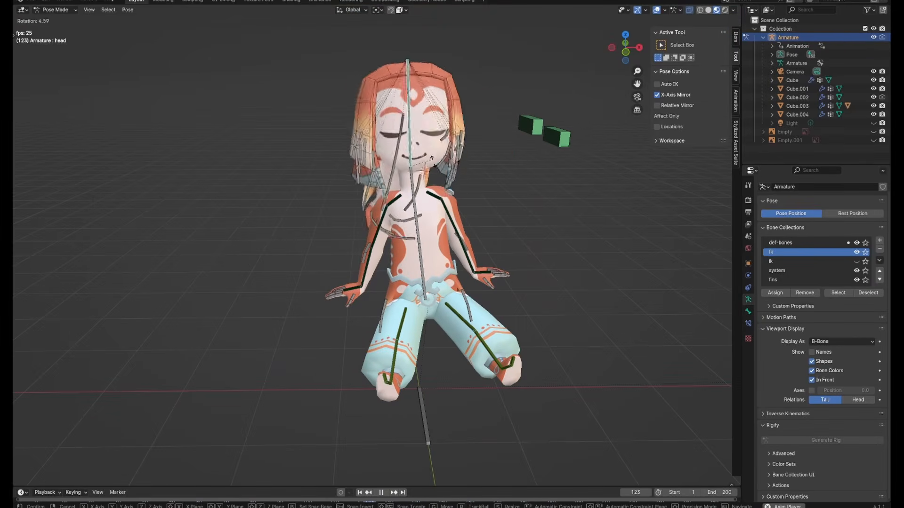